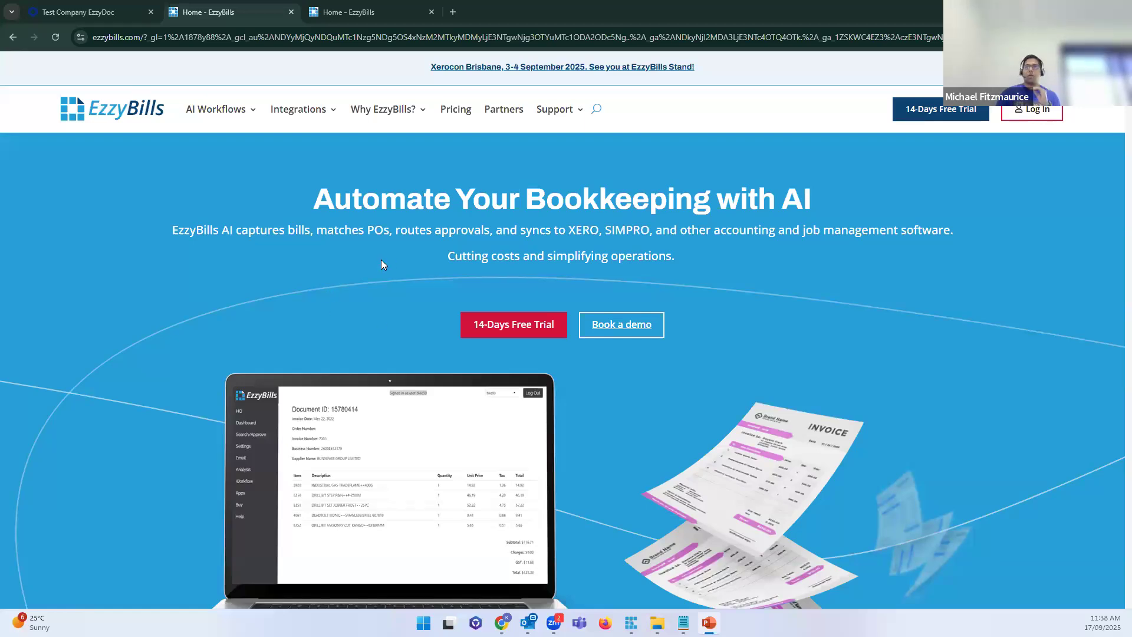
Step: Open the EzzyBills 14-Days Free Trial registration form
scroll(381, 263, down, 1)
scroll(354, 283, up, 1)
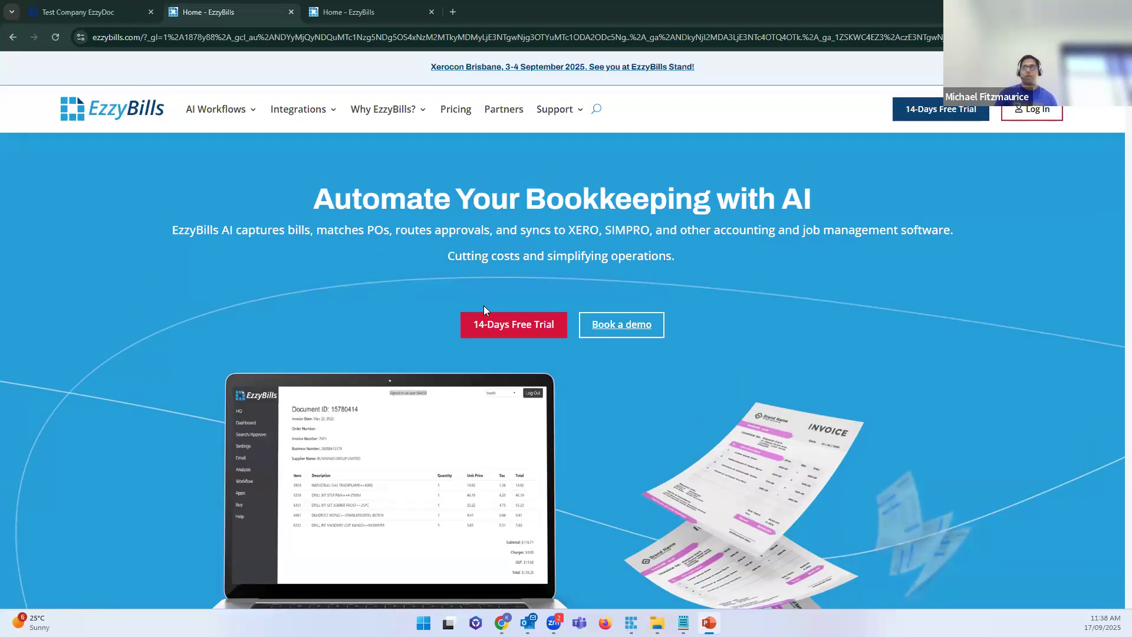
click(507, 325)
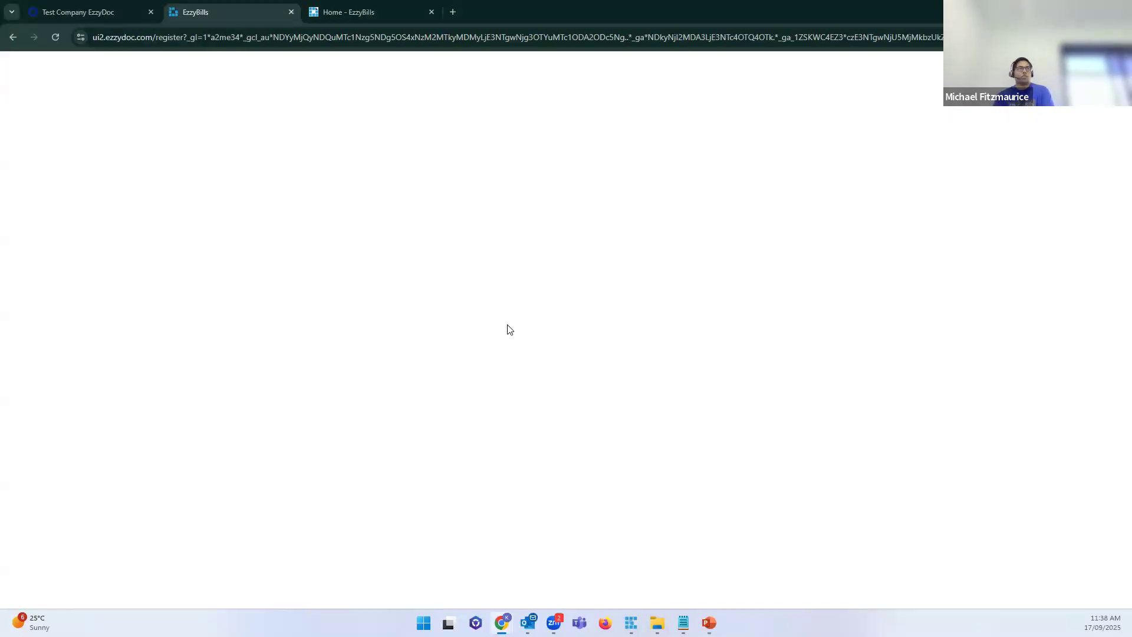
click(534, 269)
scroll(533, 271, down, 5)
click(533, 271)
scroll(533, 271, up, 4)
Step: Enter 'EzzyDoc SIMPRO' as the User Name, correcting typos along the way
click(395, 226)
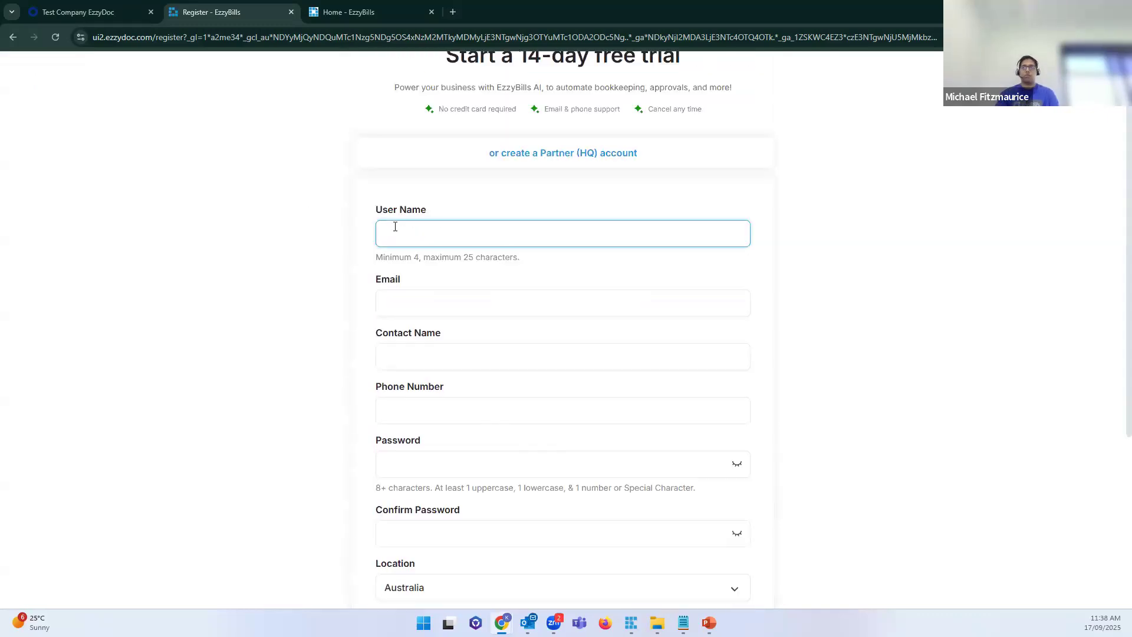
text(EzzyDo)
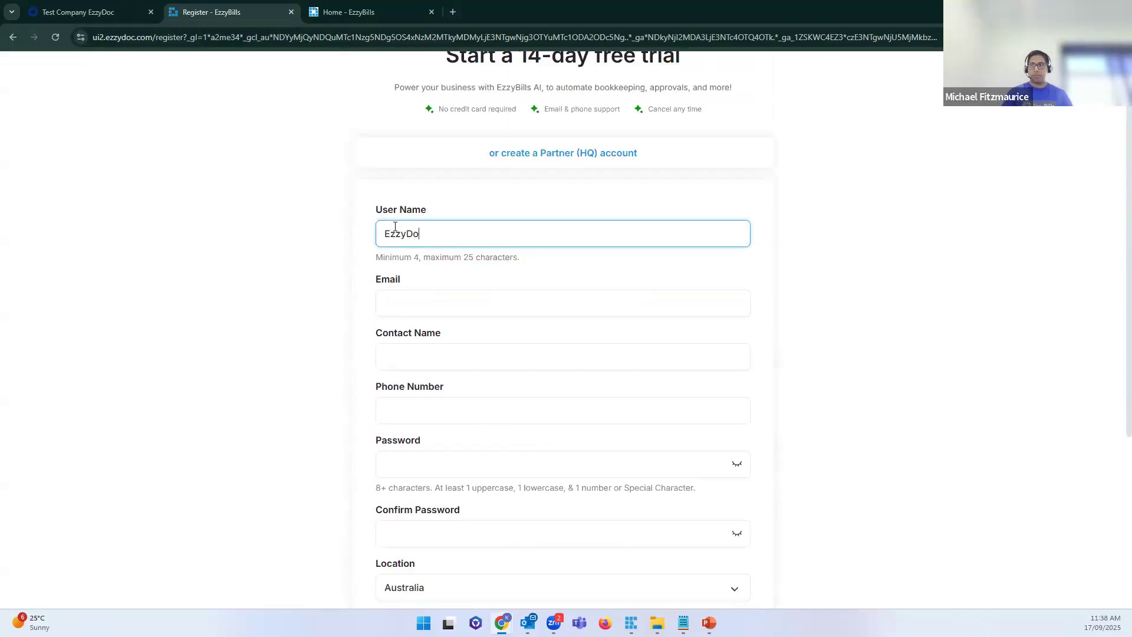
text(c SiIMRZ)
key(BackSpace)
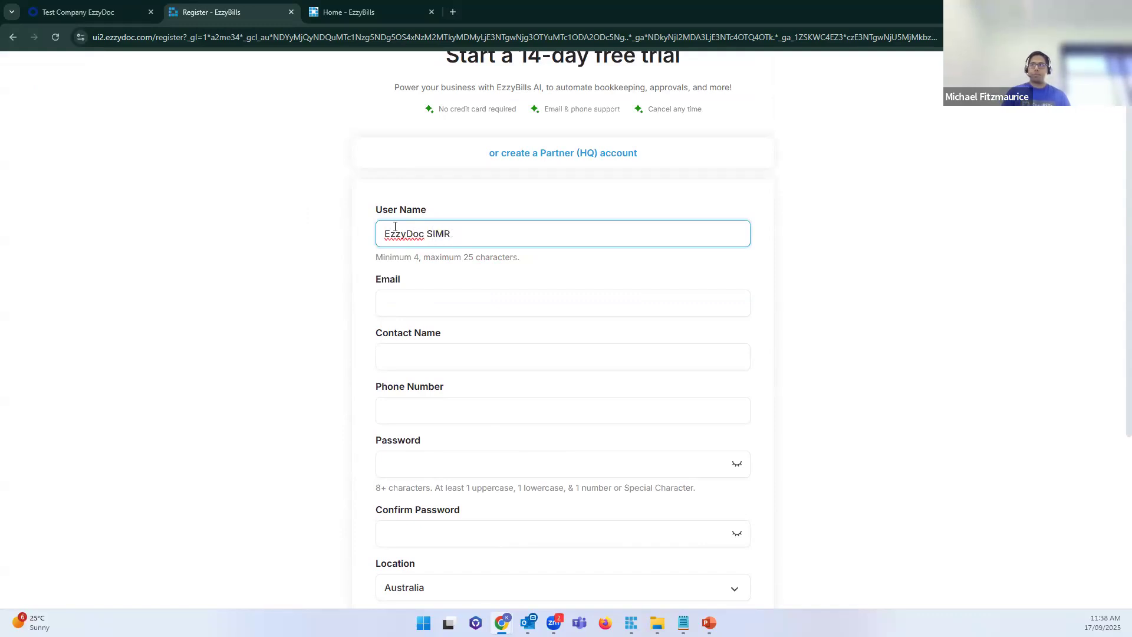
text(PRO)
key(ctrl+a)
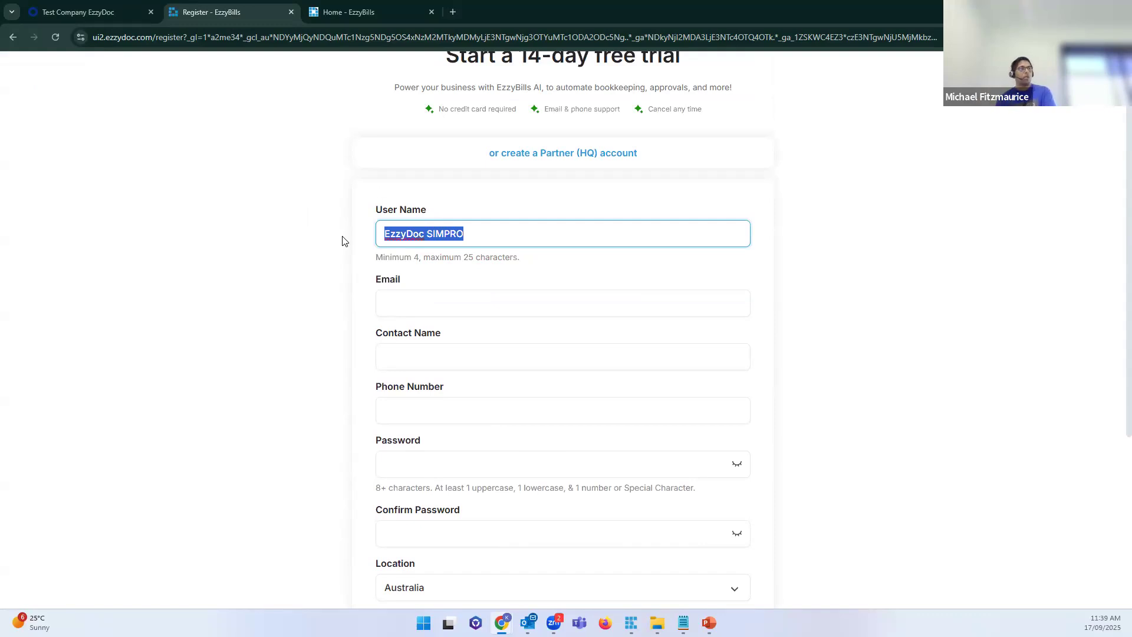
double_click(444, 232)
key(BackSpace)
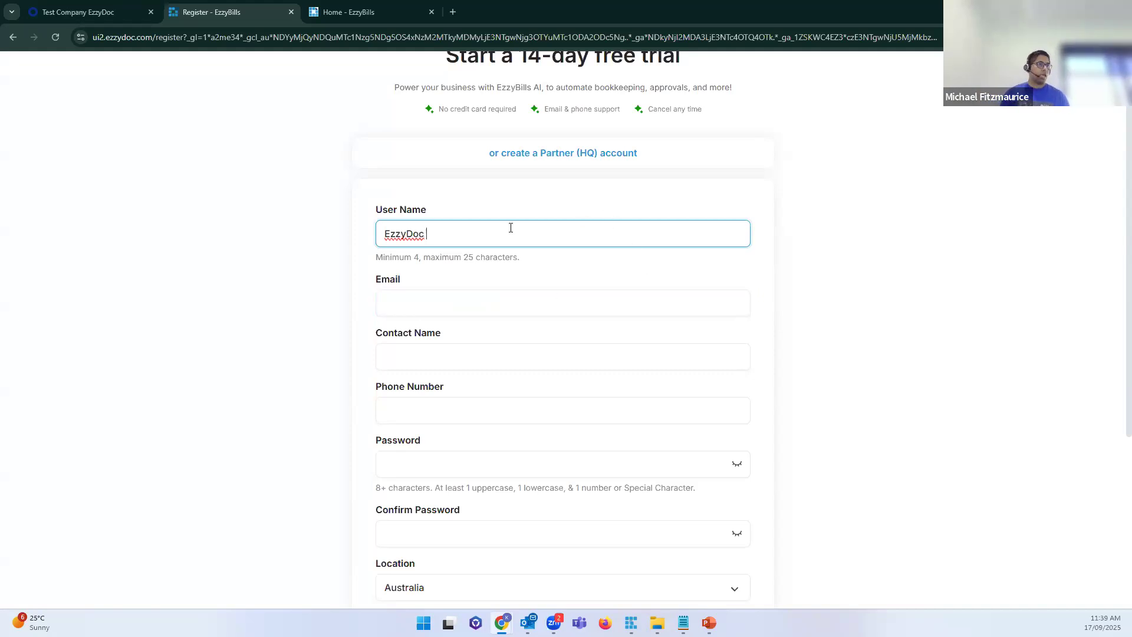
text(SIMPRO)
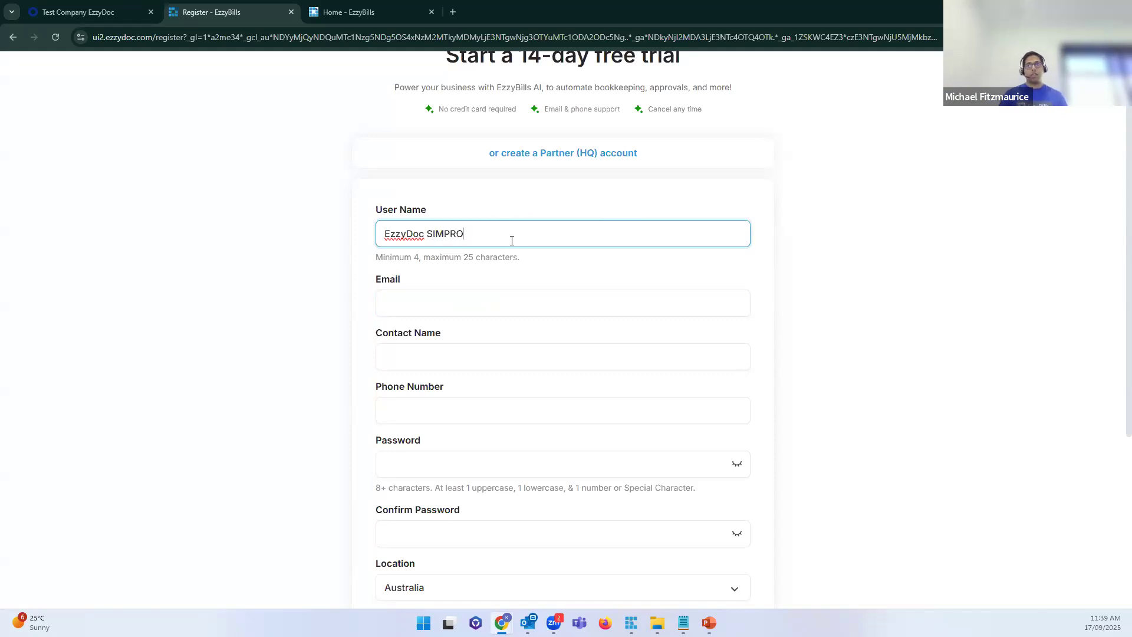
key(ctrl+a)
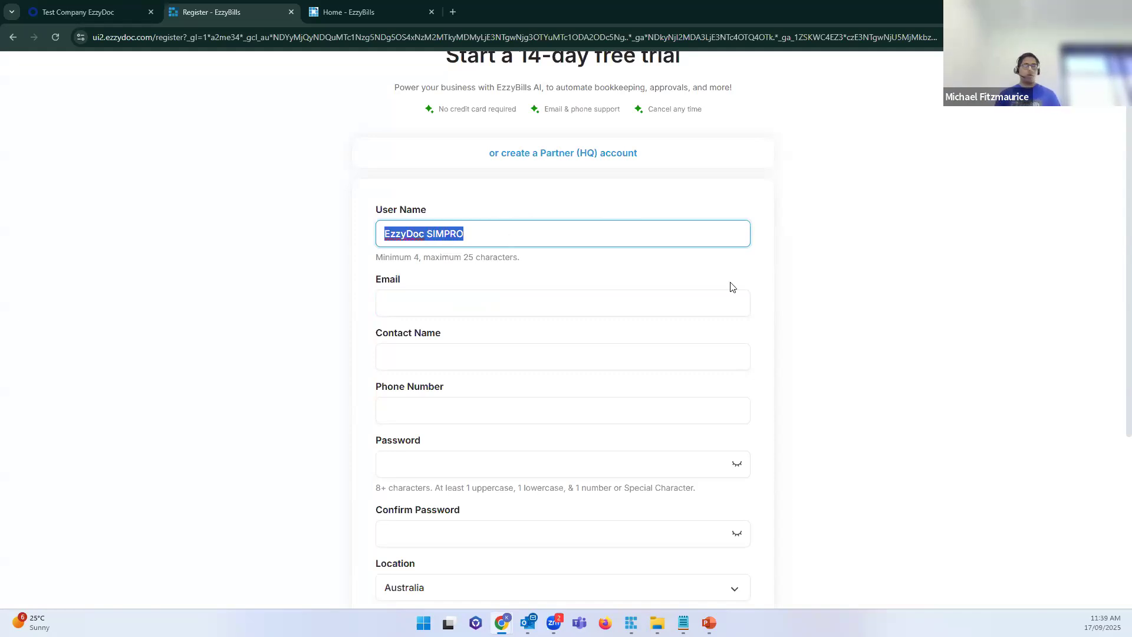
click(513, 310)
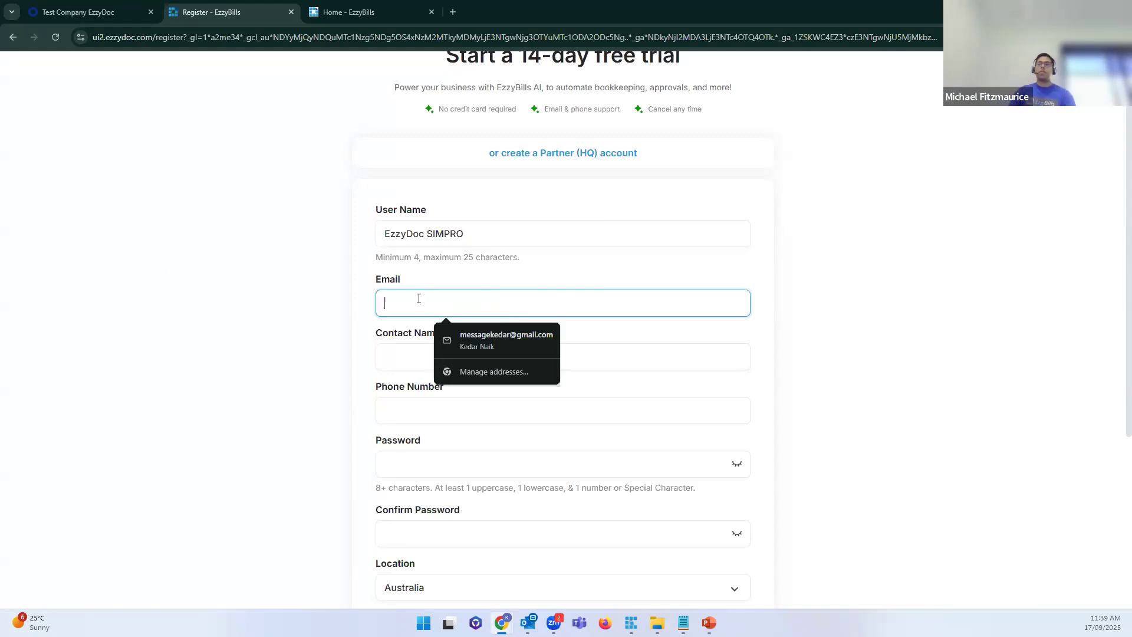
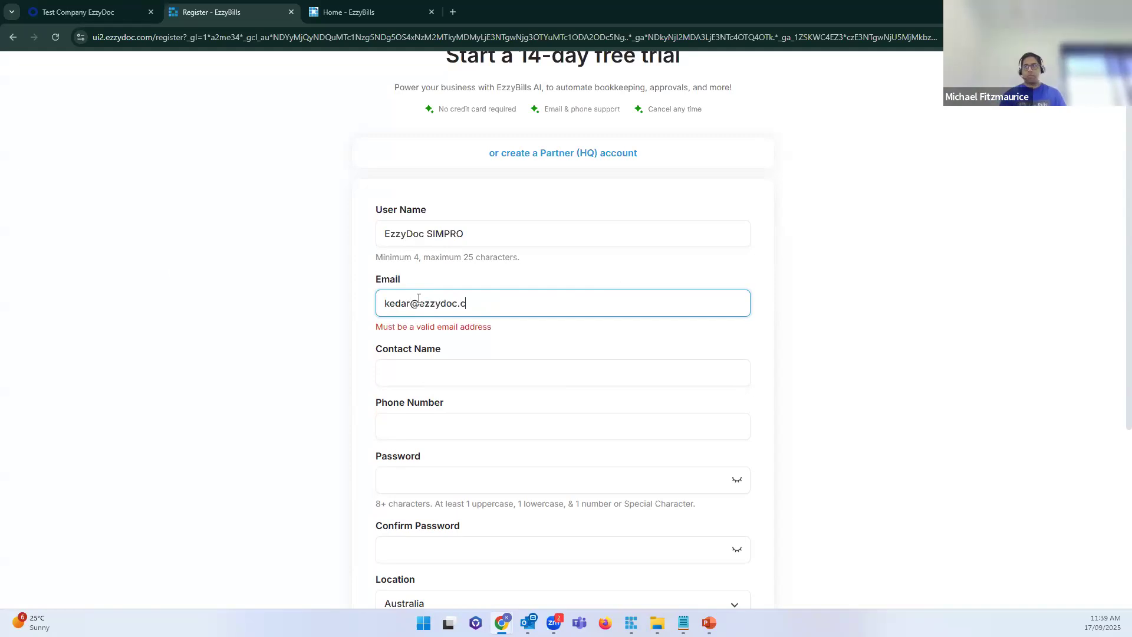
Step: Fill in the account e-mail address, password and confirm password
key(Tab)
key(Tab)
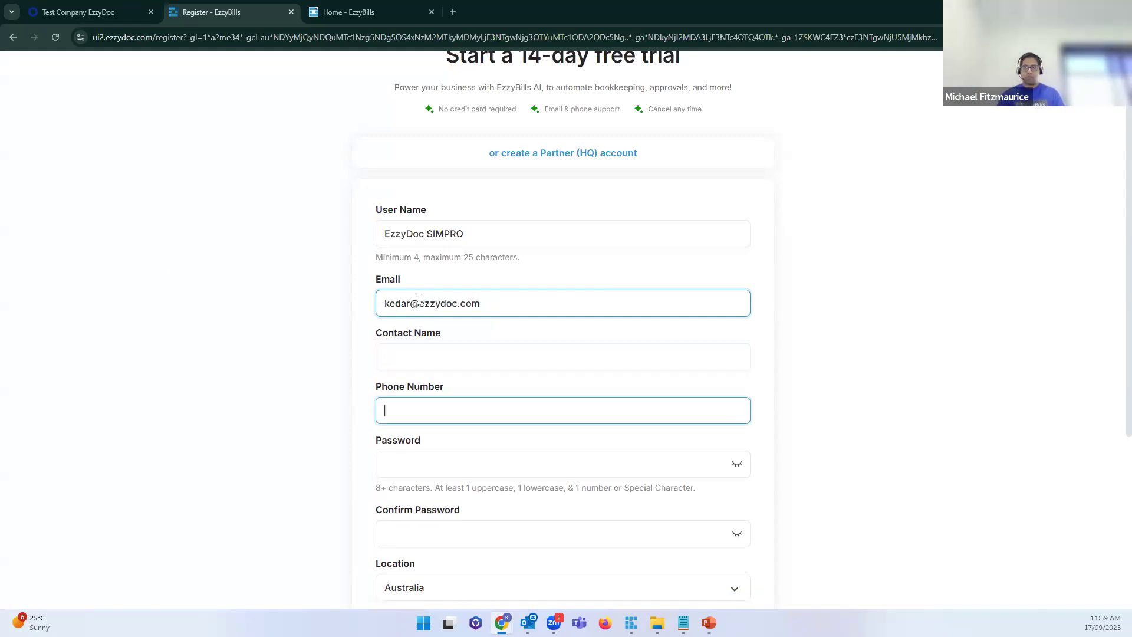
key(Tab)
text(*********)
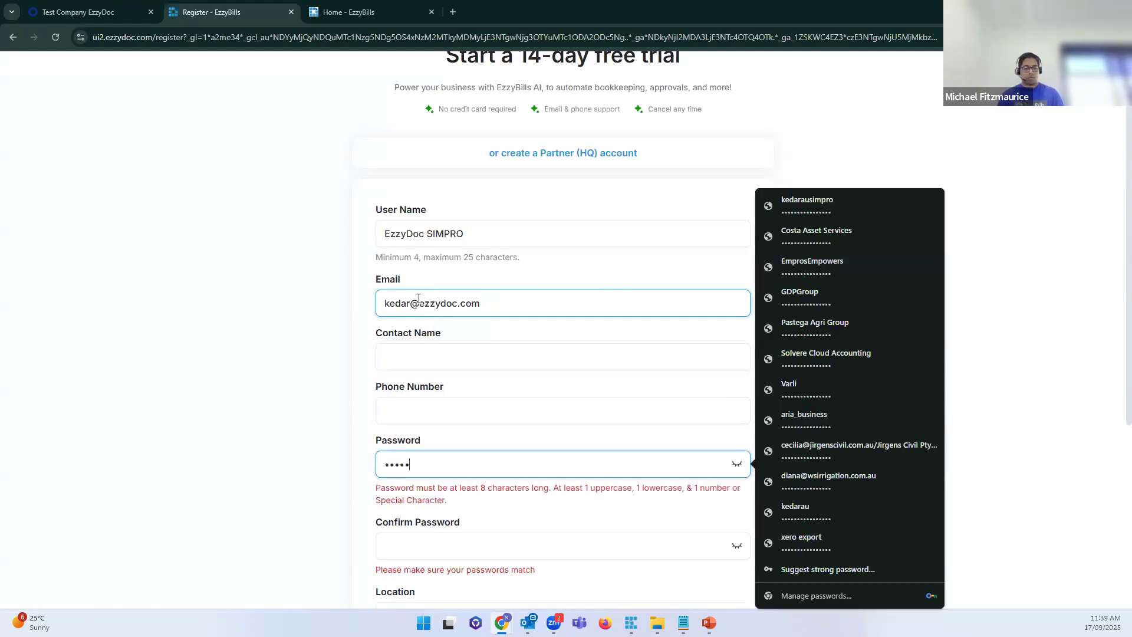
key(Tab)
text(*********)
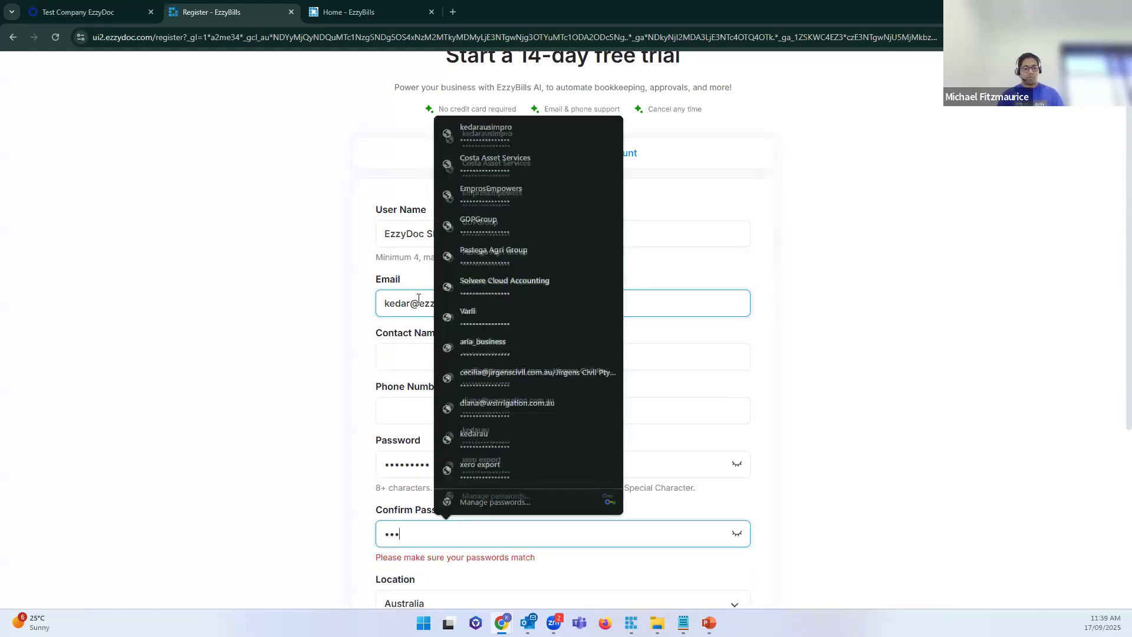
key(Tab)
key(Tab)
Step: Keep Location as Australia and set Integrate With to SIMPRO
scroll(418, 298, down, 5)
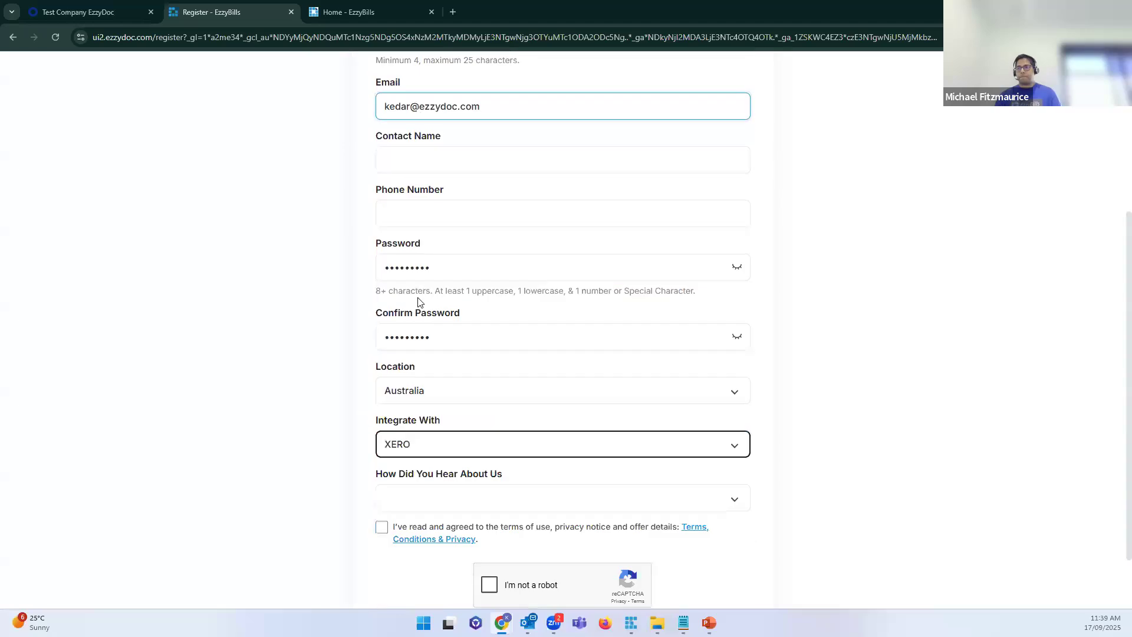
click(534, 370)
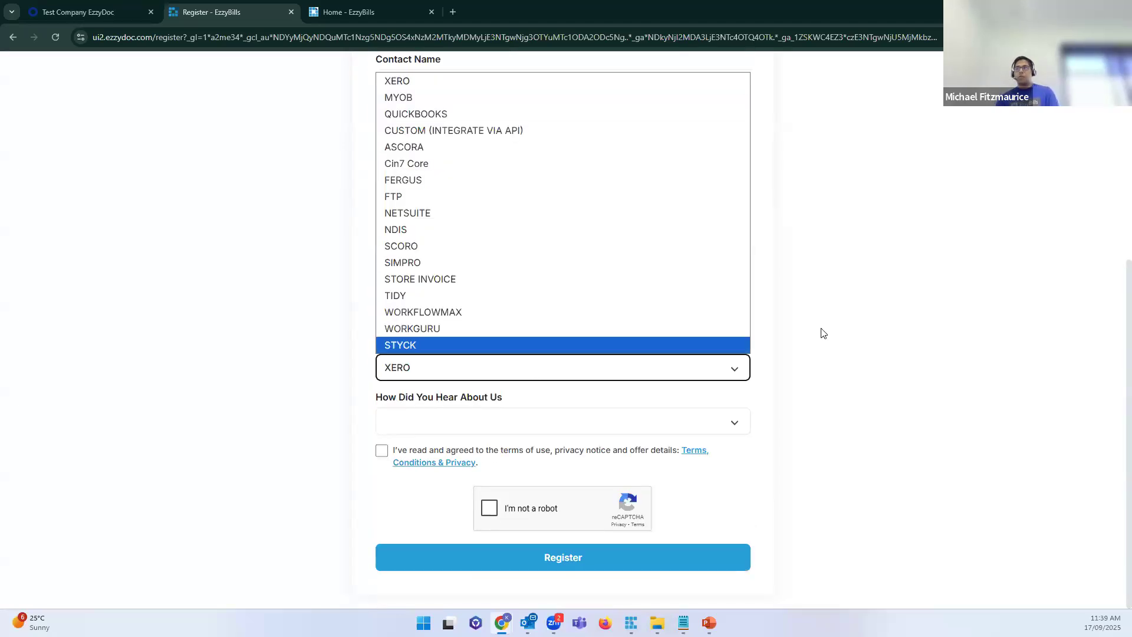
scroll(818, 331, up, 3)
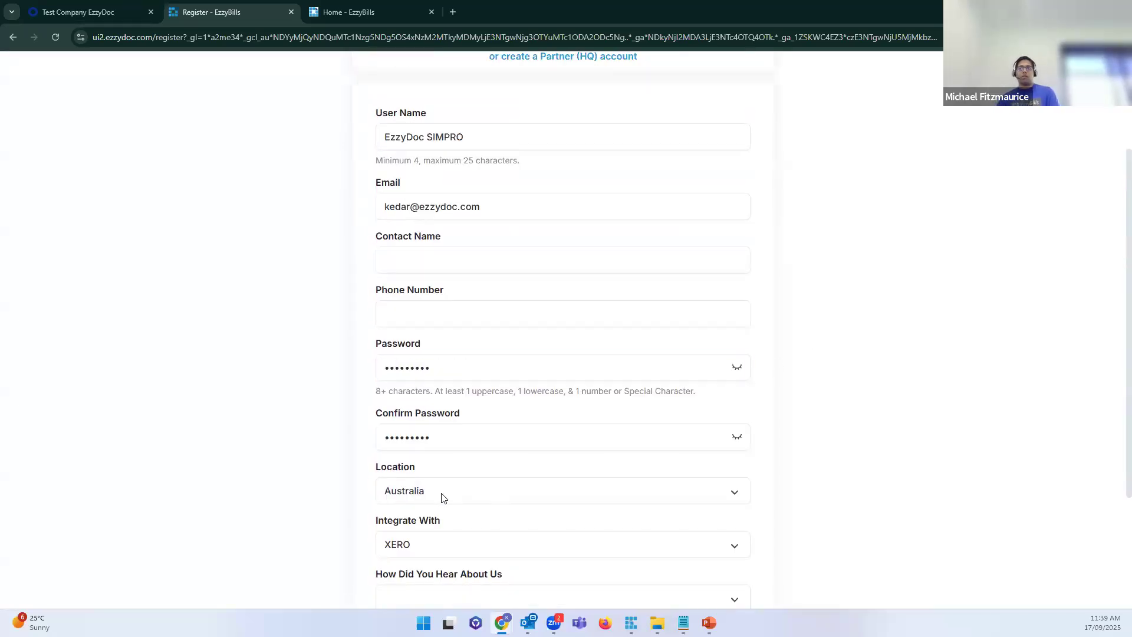
click(443, 497)
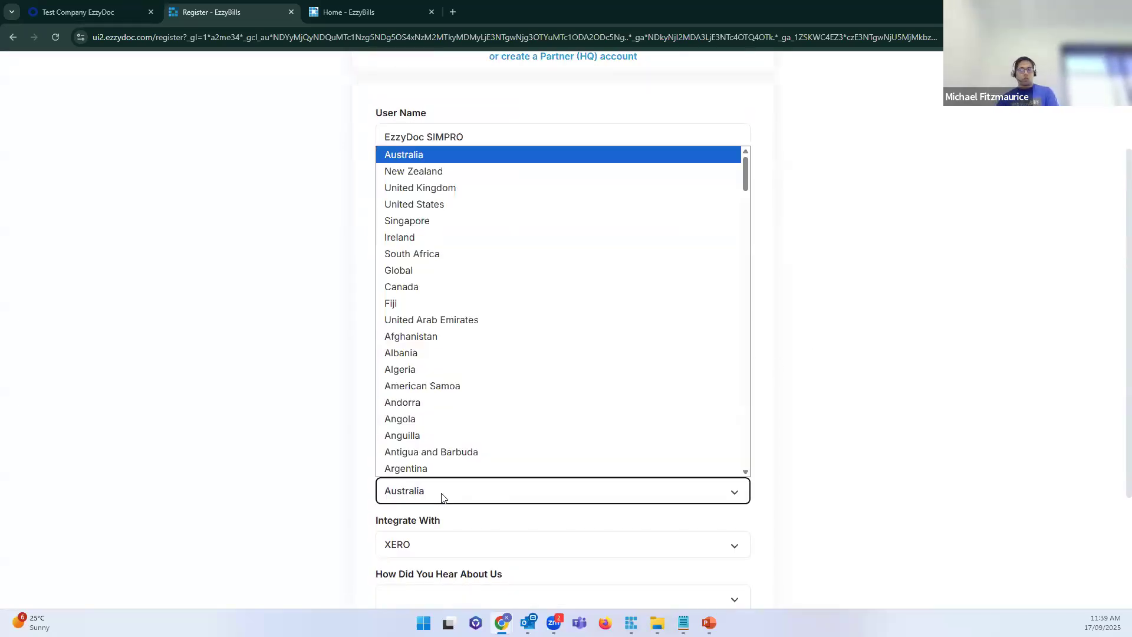
click(309, 501)
scroll(309, 501, down, 3)
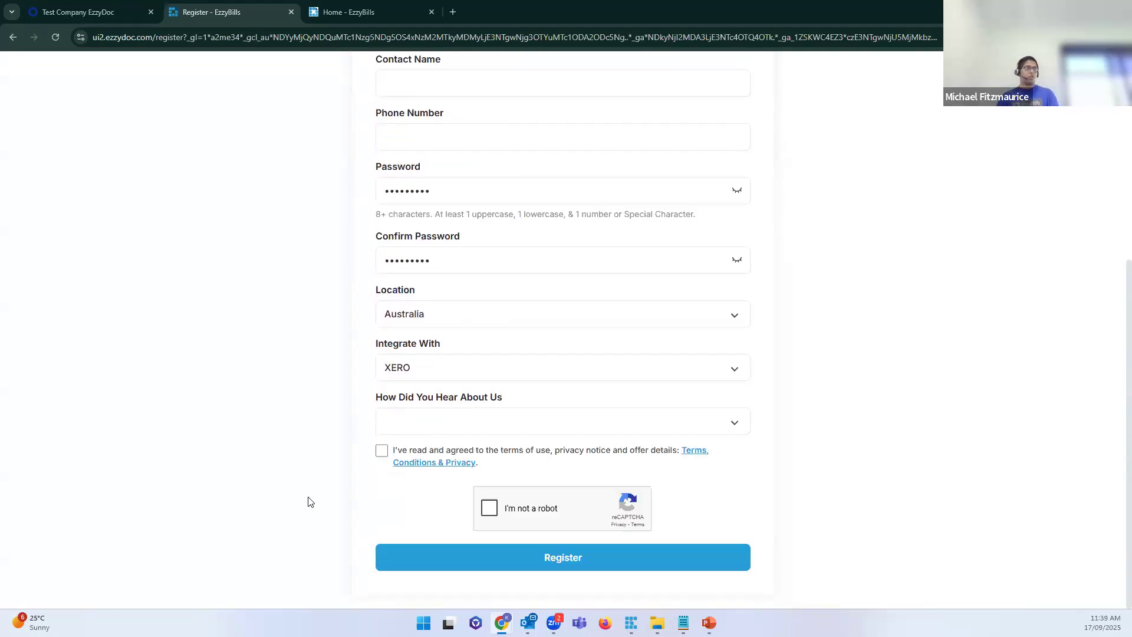
click(468, 364)
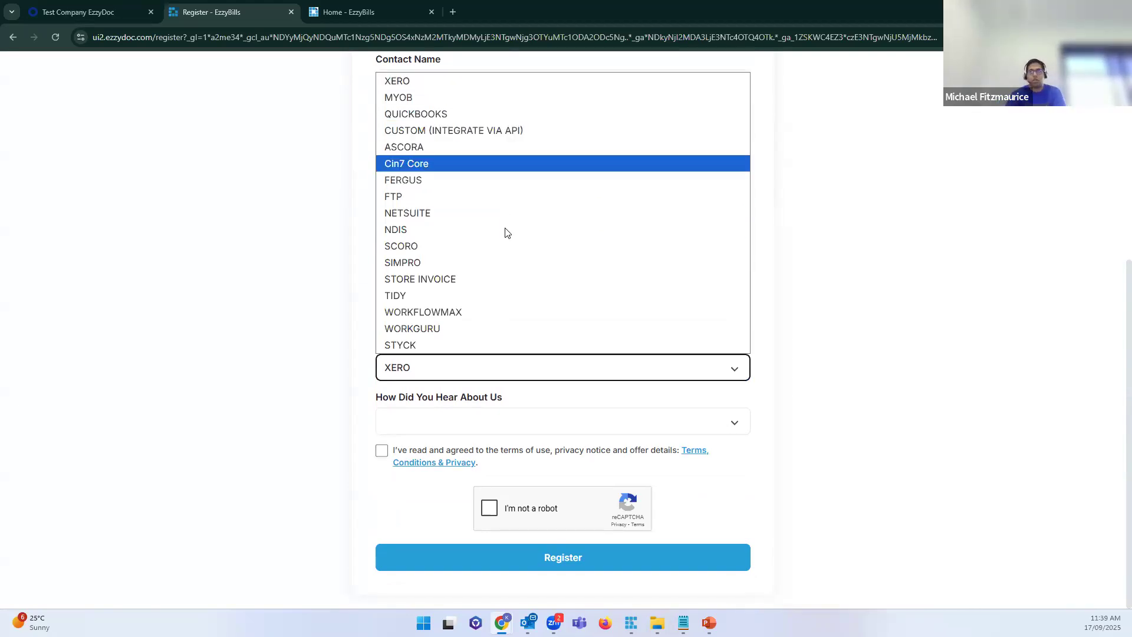
click(494, 261)
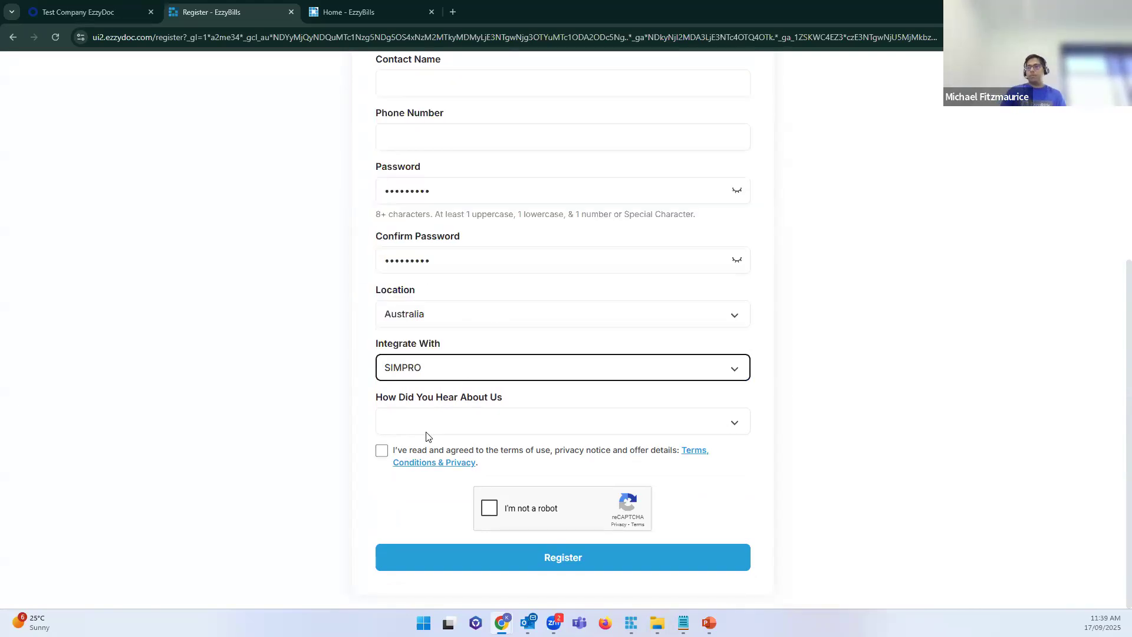
Step: Accept the terms, pass the reCAPTCHA check and submit the registration
click(381, 450)
click(489, 507)
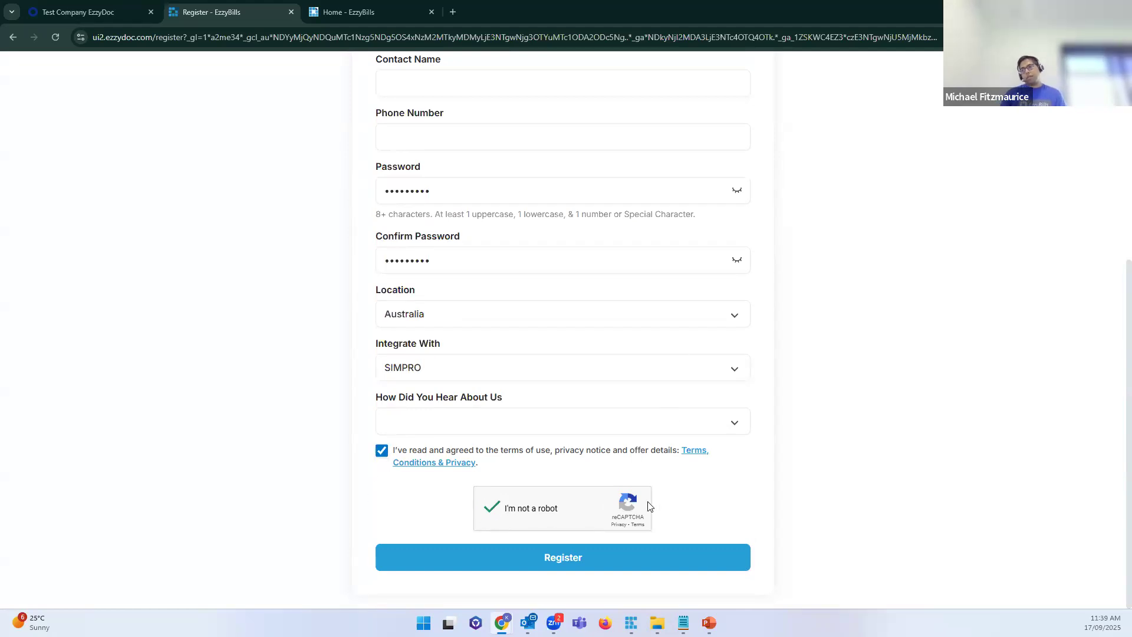
scroll(890, 525, up, 1)
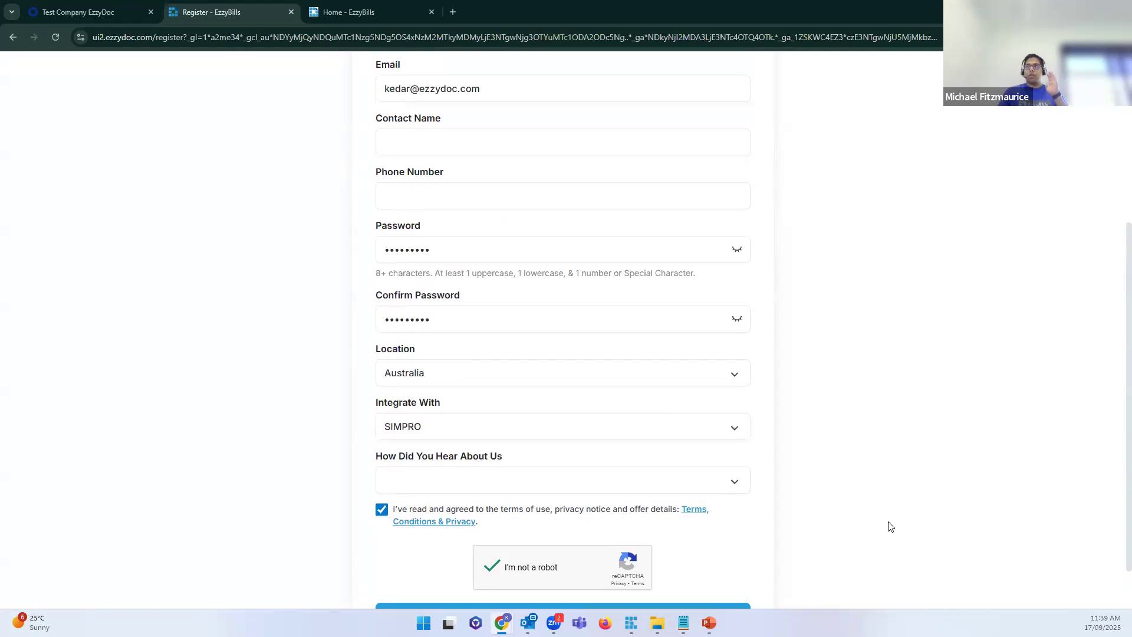
scroll(890, 525, up, 1)
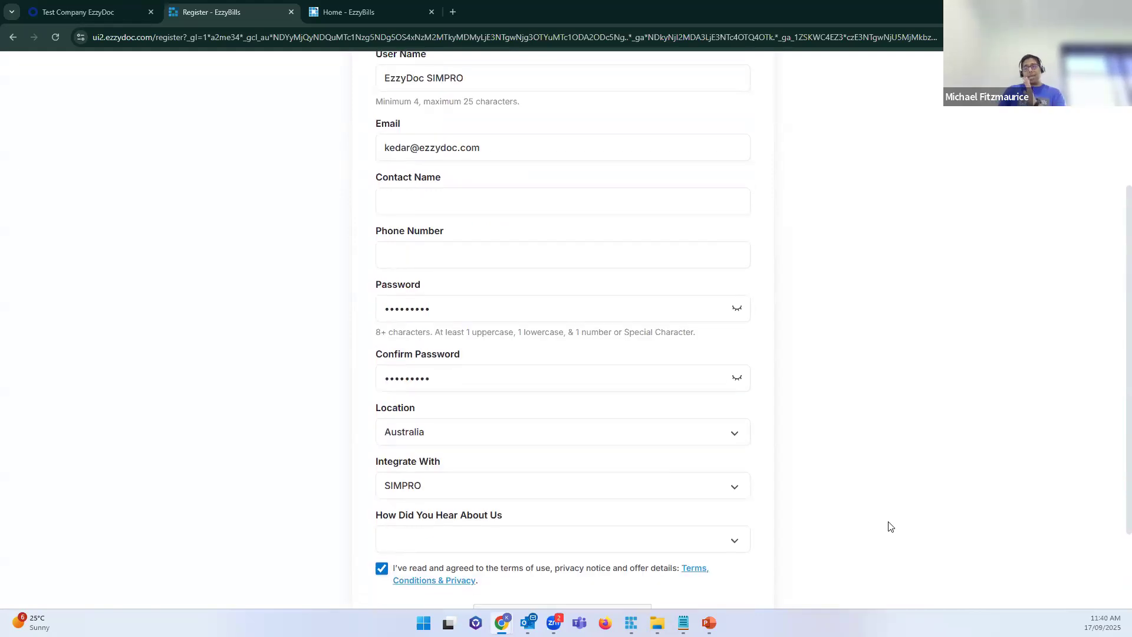
scroll(890, 525, up, 2)
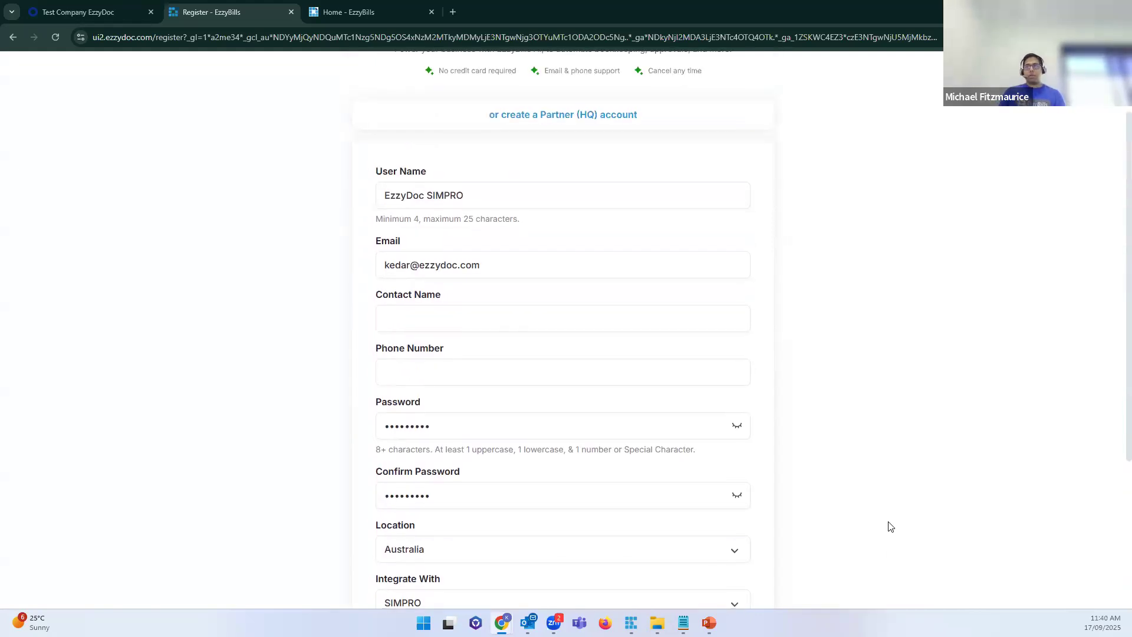
scroll(596, 565, down, 4)
click(593, 562)
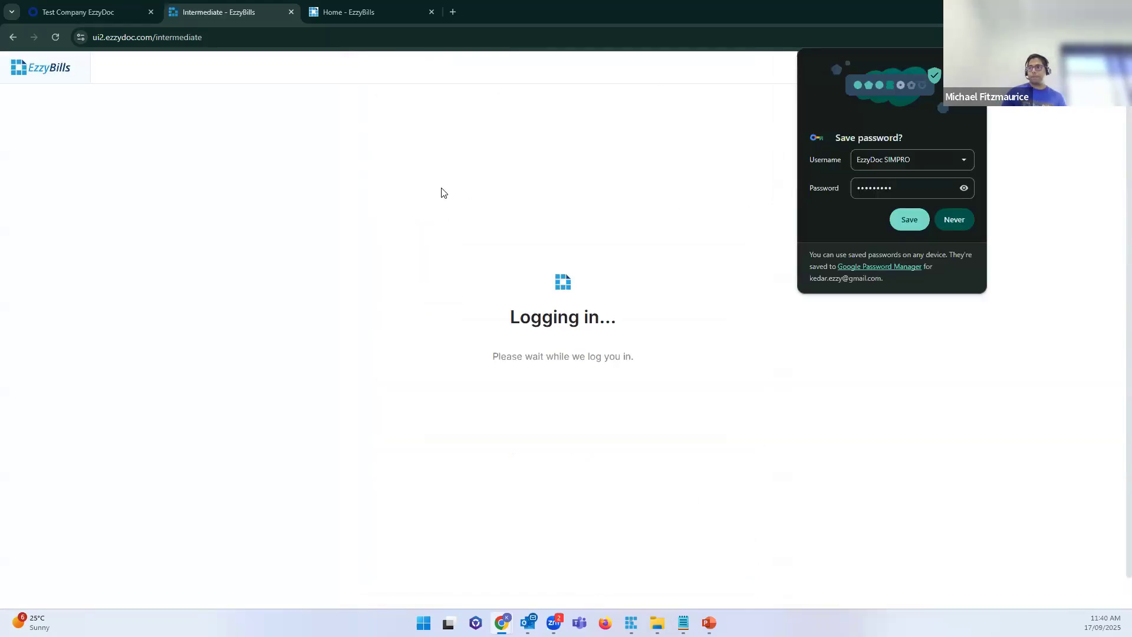
Step: Save the new login in the browser and dismiss the Connect to SIMPRO prompt
click(911, 224)
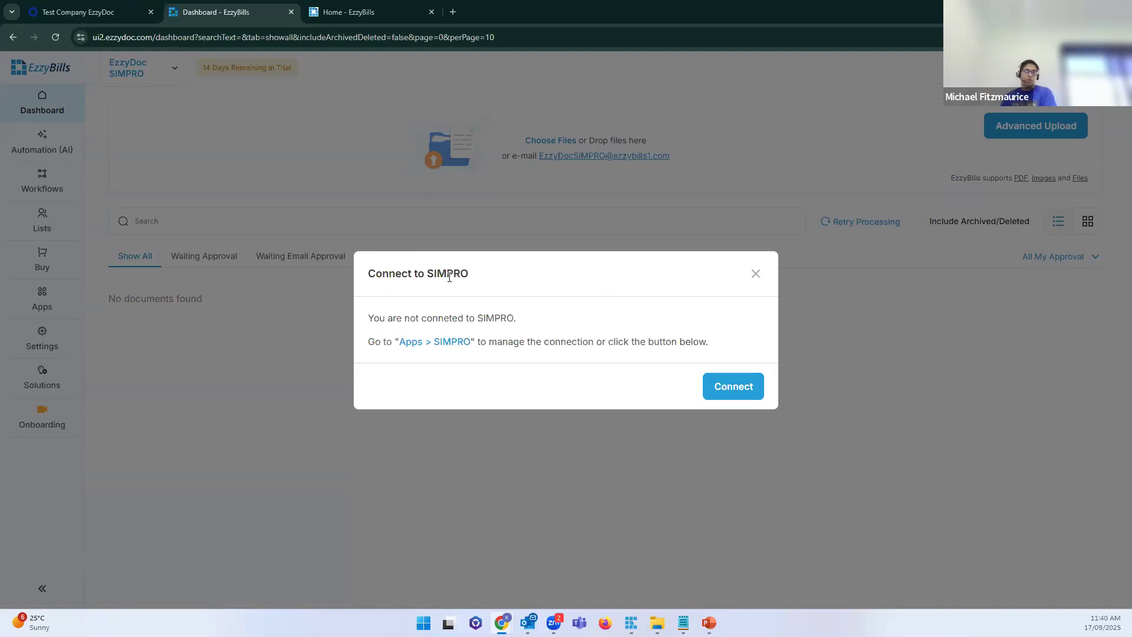
click(755, 275)
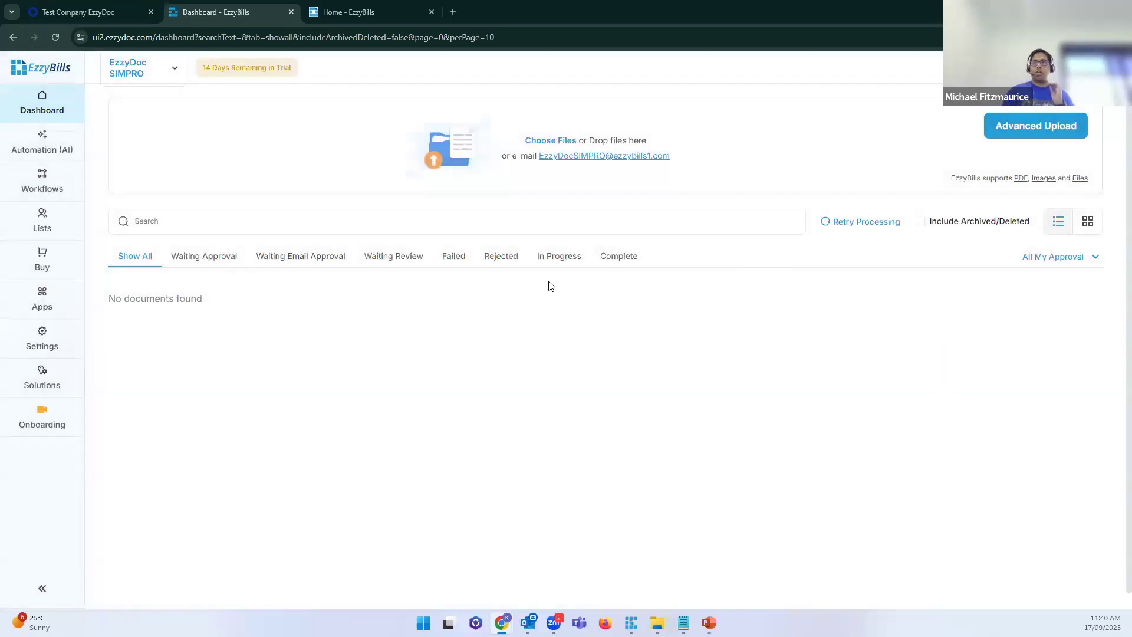
click(173, 78)
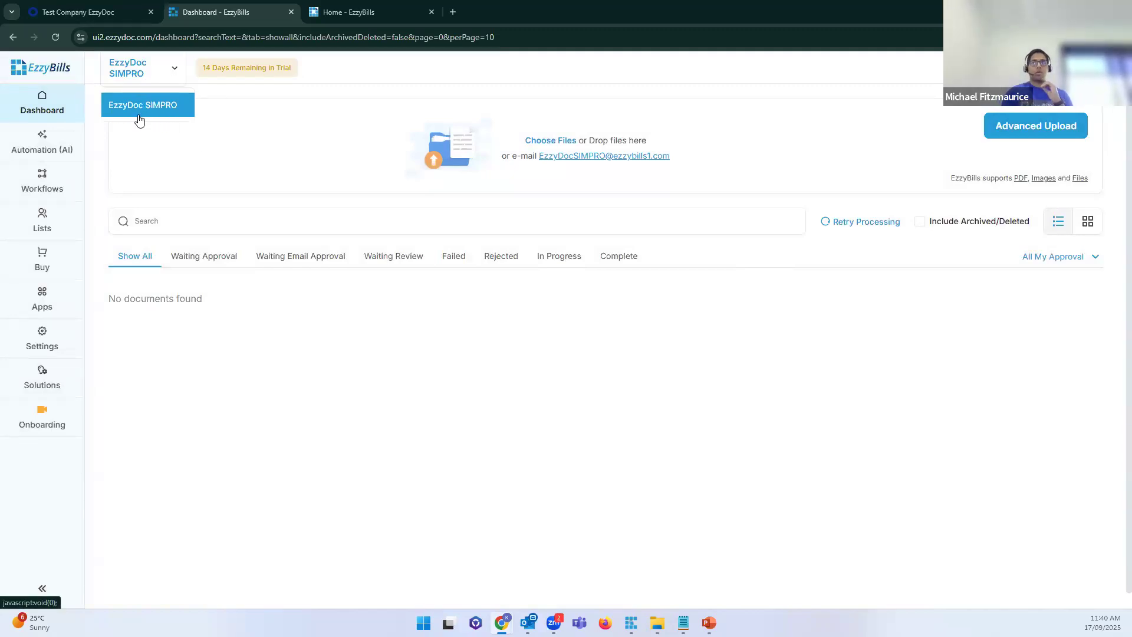
drag(683, 159, 538, 158)
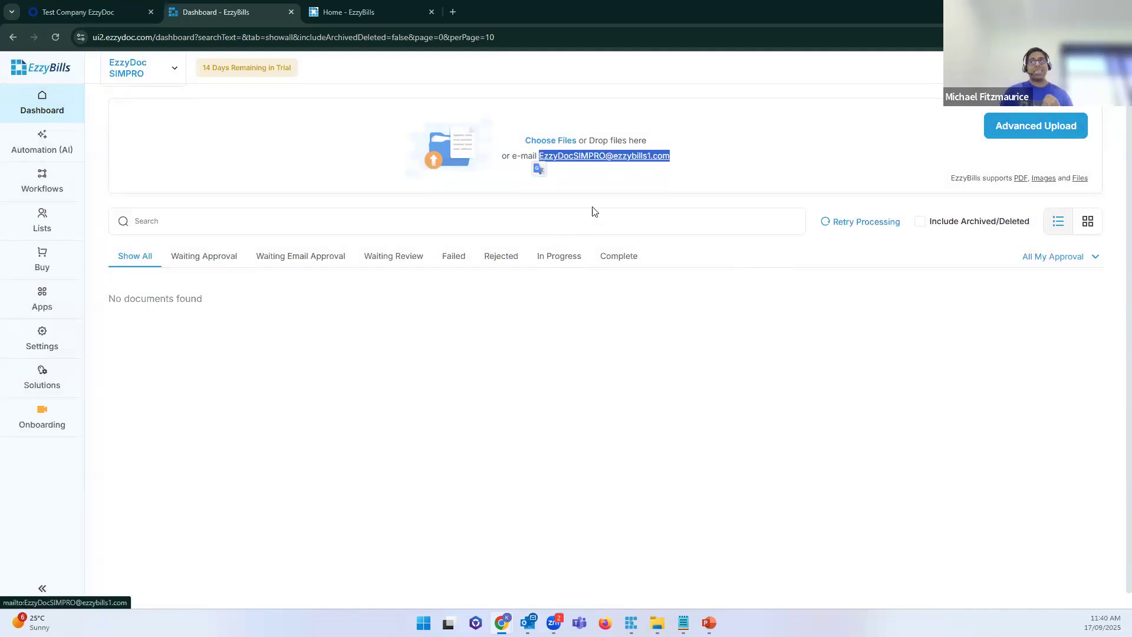
click(629, 181)
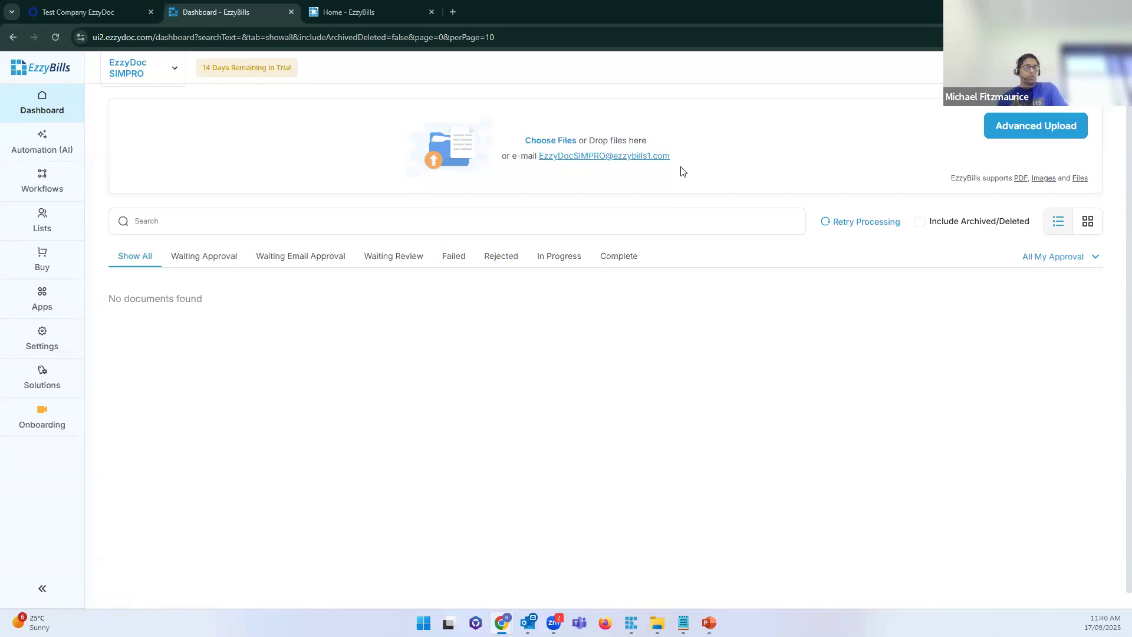
drag(681, 171, 536, 166)
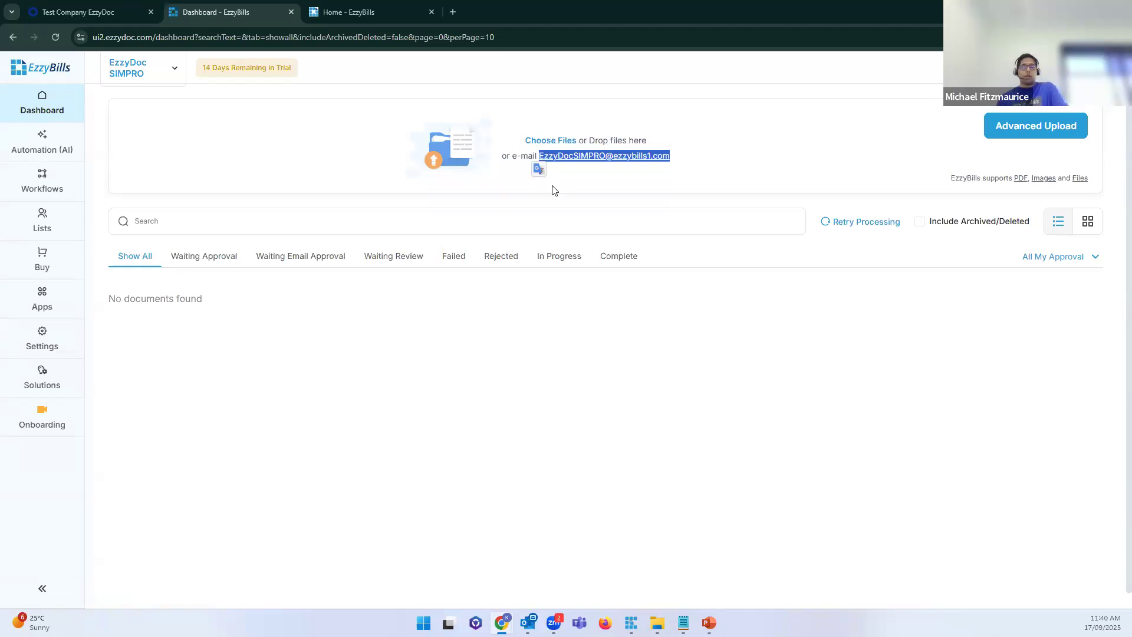
click(620, 206)
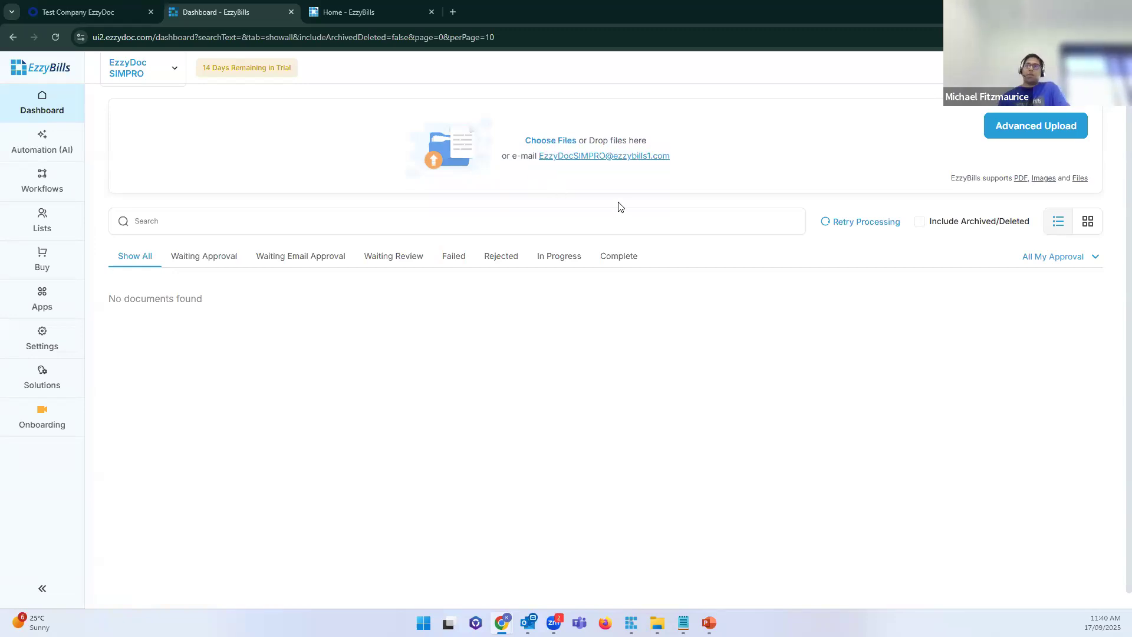
click(169, 72)
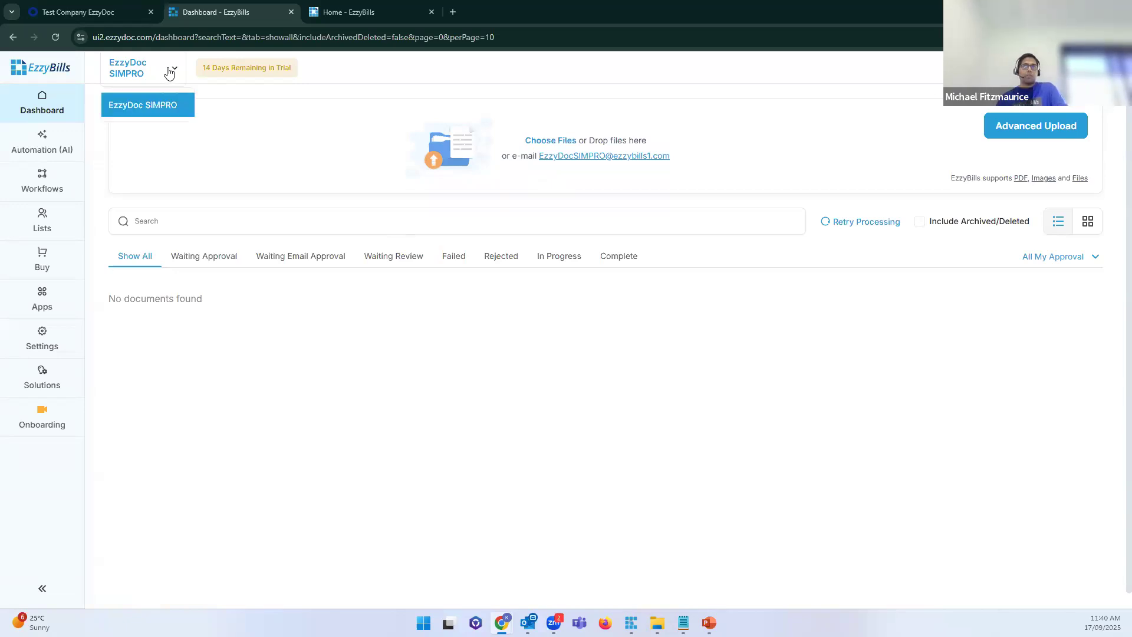
click(238, 142)
click(175, 73)
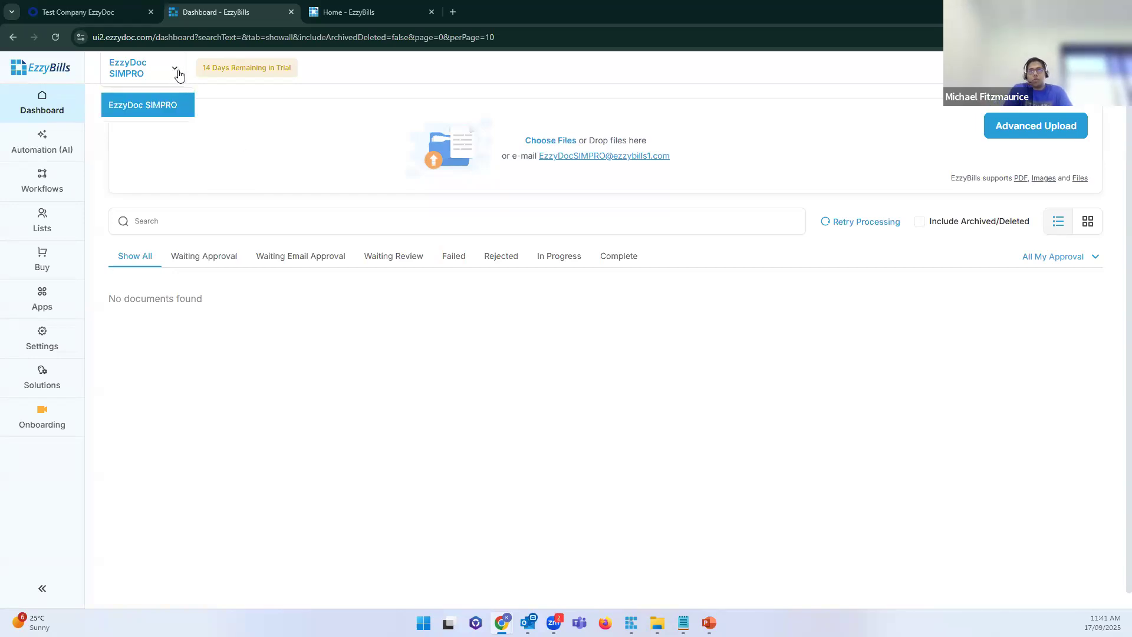
click(237, 133)
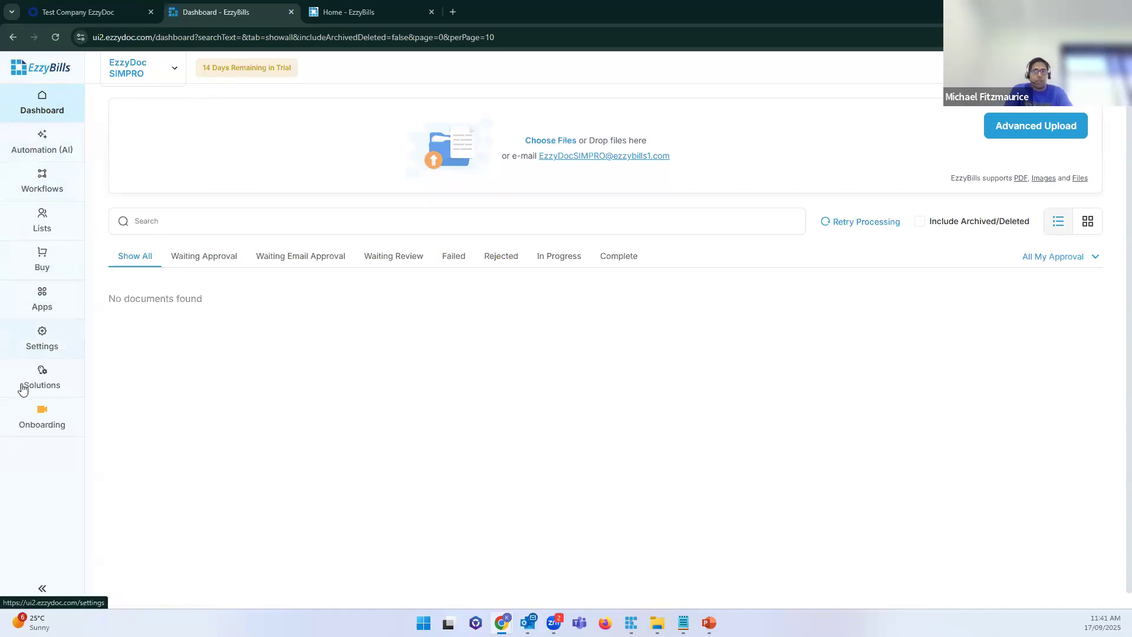
Step: Open Settings > Add New Account and enter the user name 'EzzyDoc Xero'
click(47, 343)
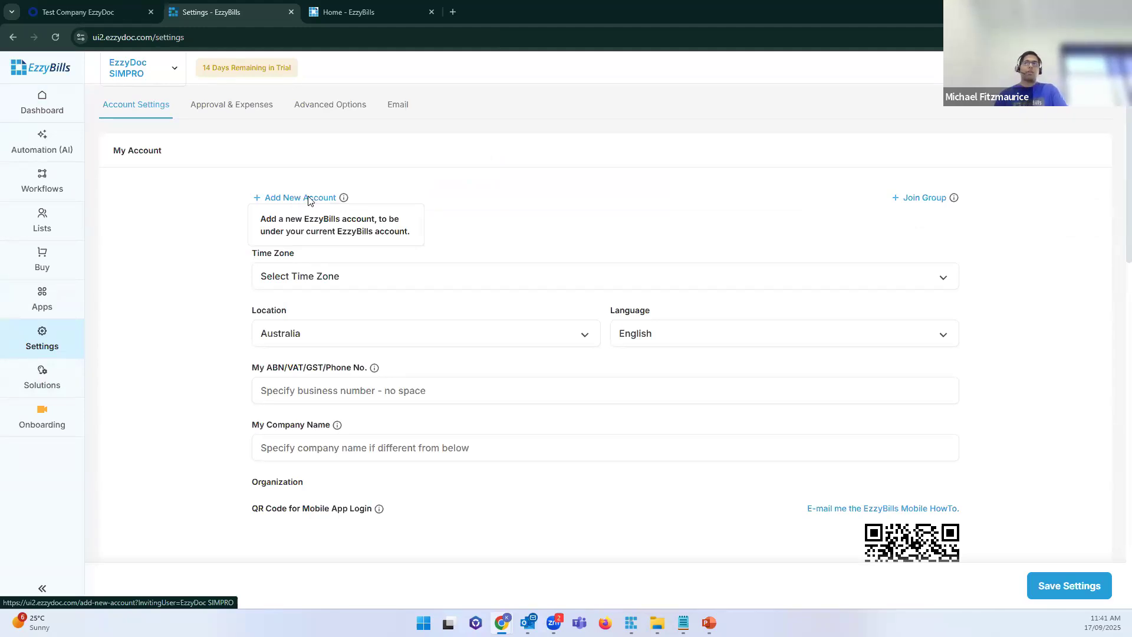
click(308, 199)
click(595, 160)
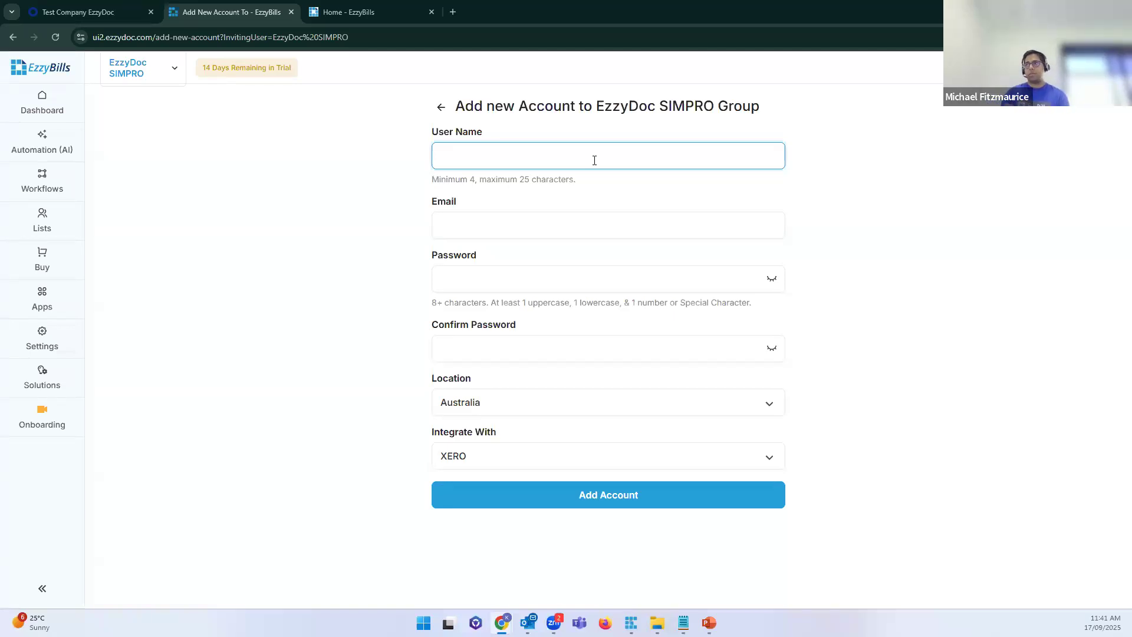
double_click(627, 106)
key(ctrl+c)
click(536, 166)
key(ctrl+v)
text(Xero)
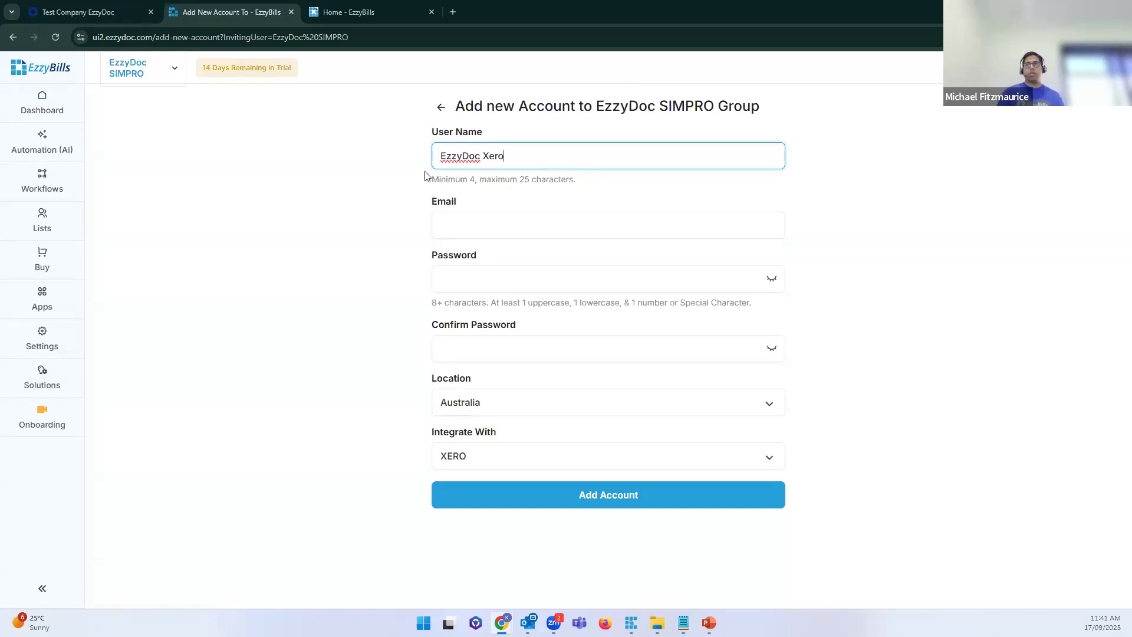
key(ctrl+a)
click(320, 205)
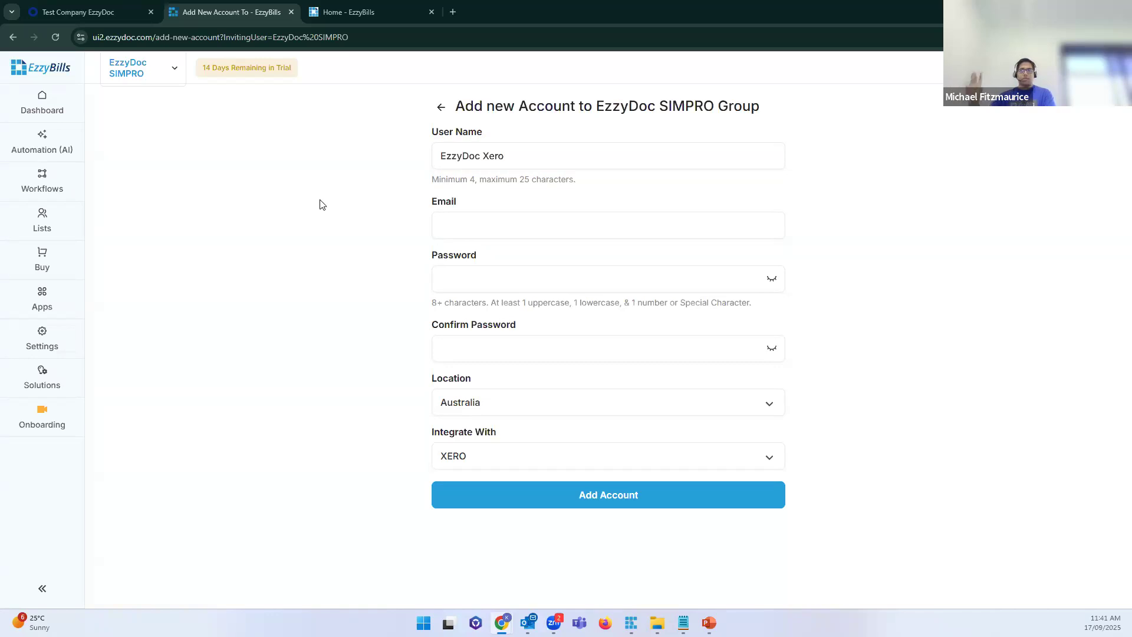
Step: Fill in the account e-mail, password and matching confirm password
click(478, 218)
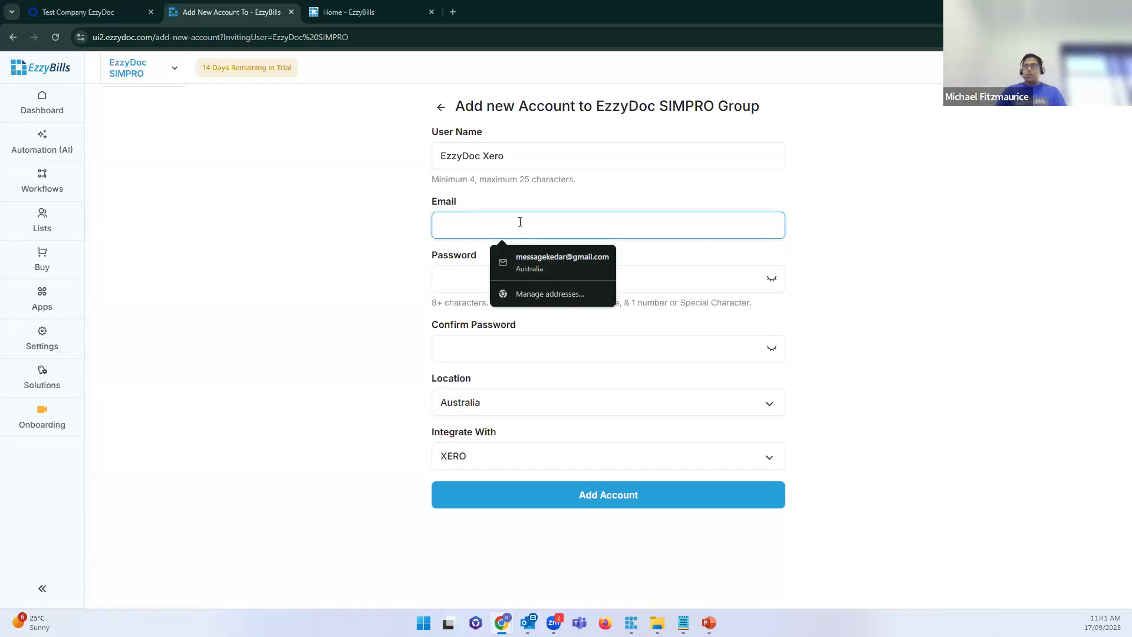
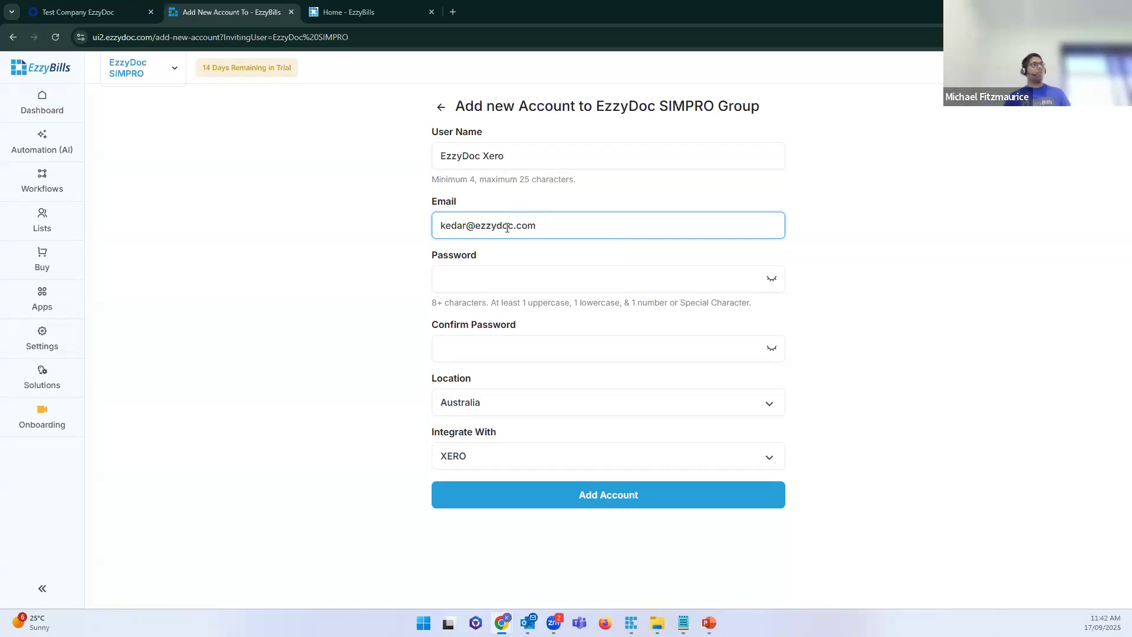
drag(572, 224, 339, 242)
click(406, 246)
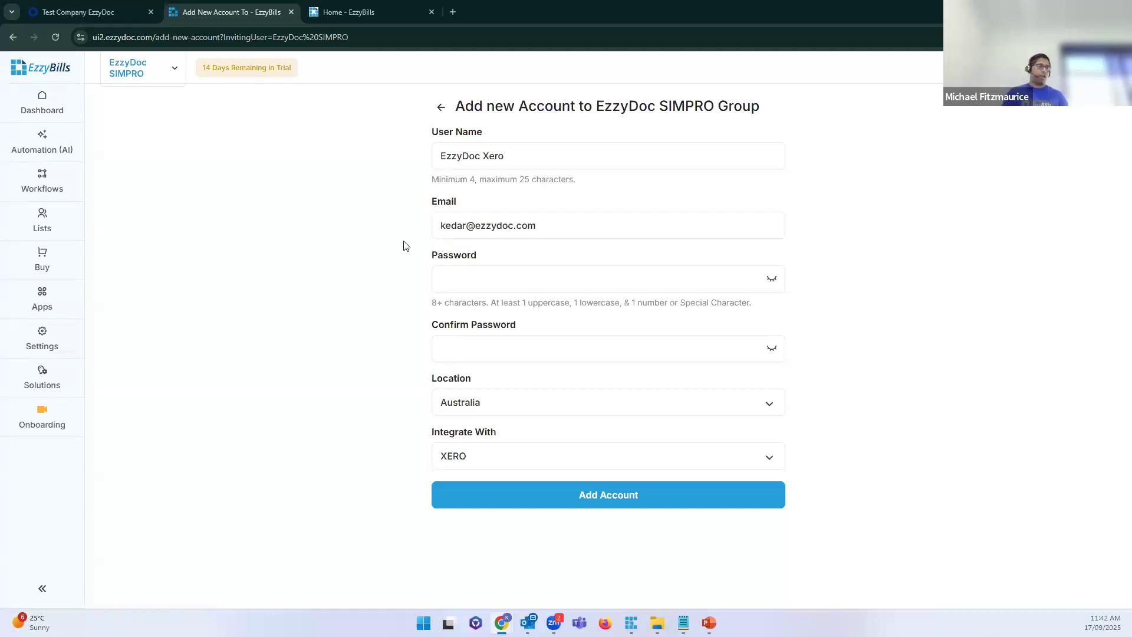
drag(576, 234, 343, 237)
click(569, 319)
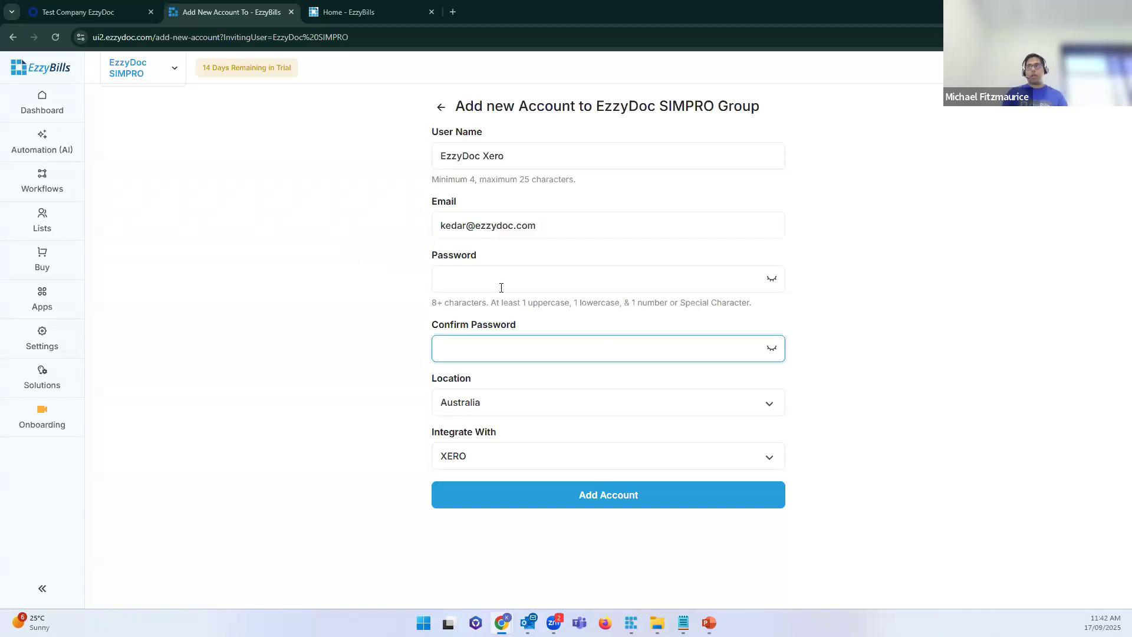
click(501, 287)
text(*********)
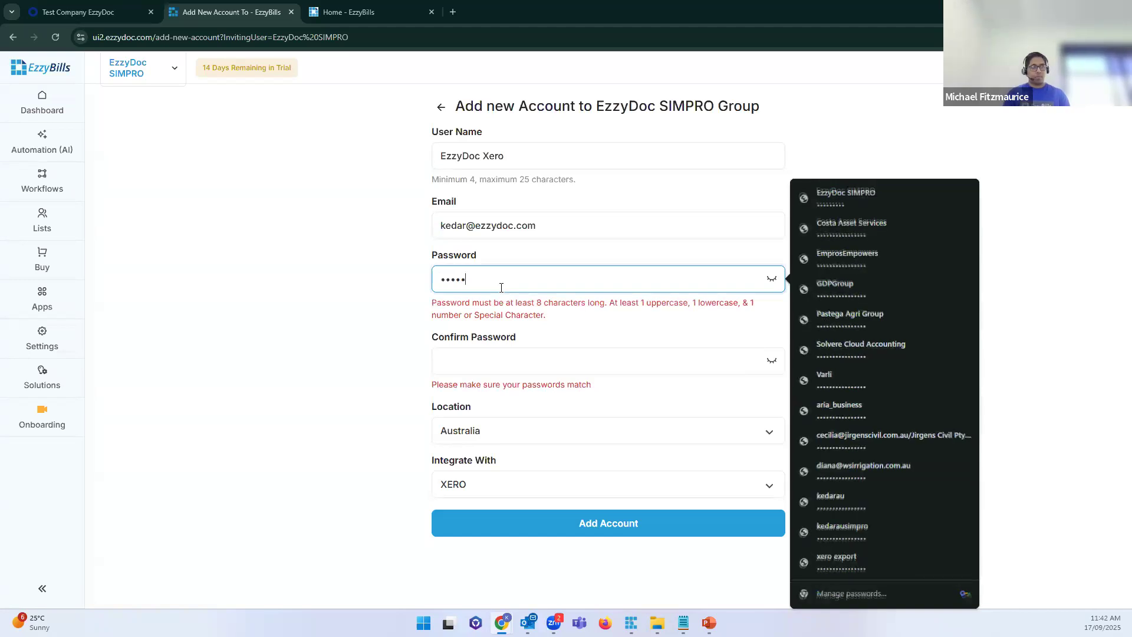
key(Tab)
text(*******)
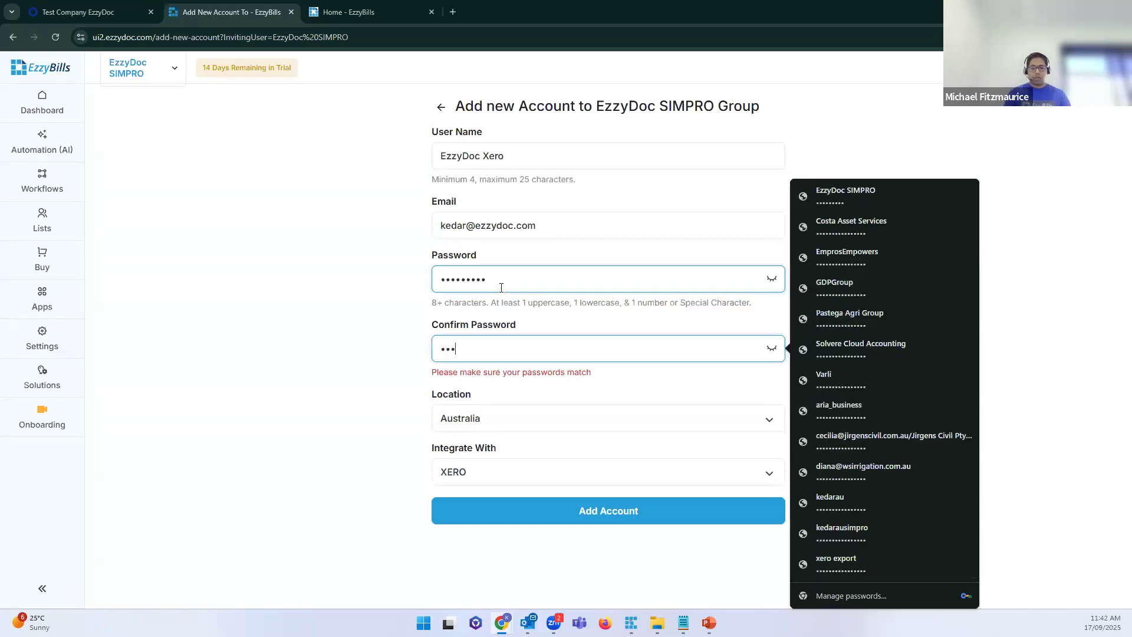
text(**)
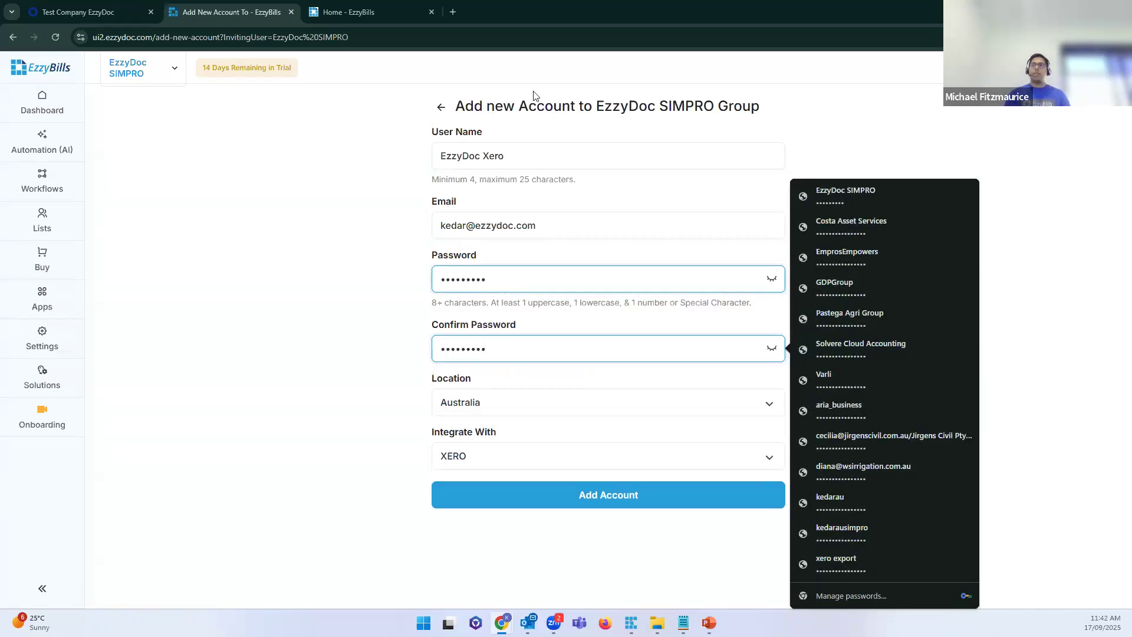
Step: Recheck the user name and password entries, dismissing saved-password suggestions
click(438, 165)
key(ctrl+a)
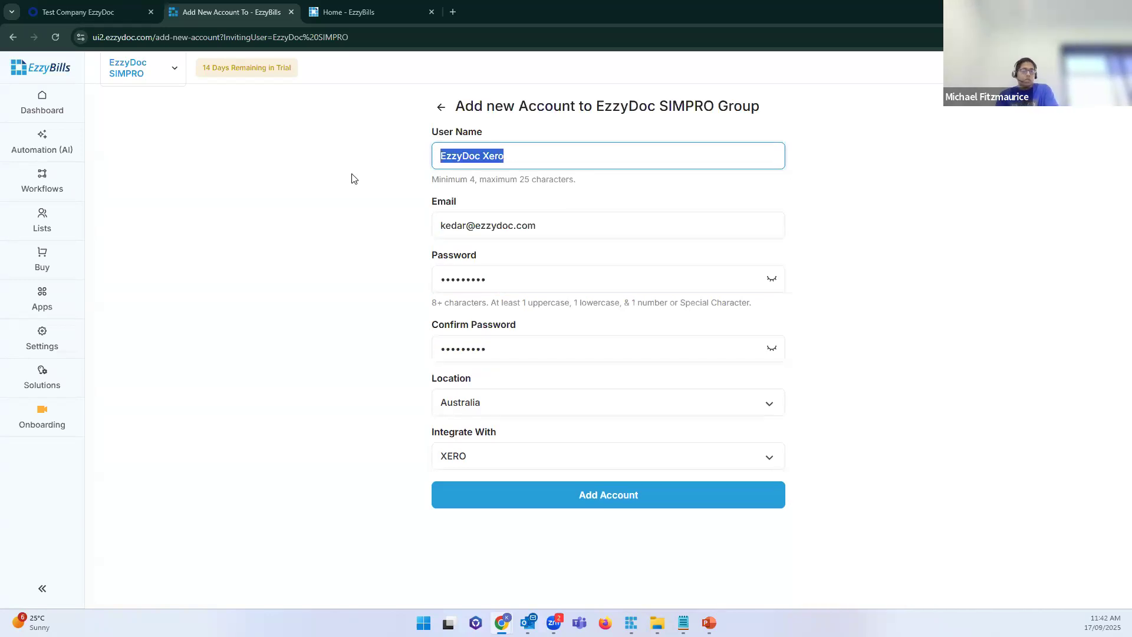
click(350, 209)
click(550, 278)
click(328, 288)
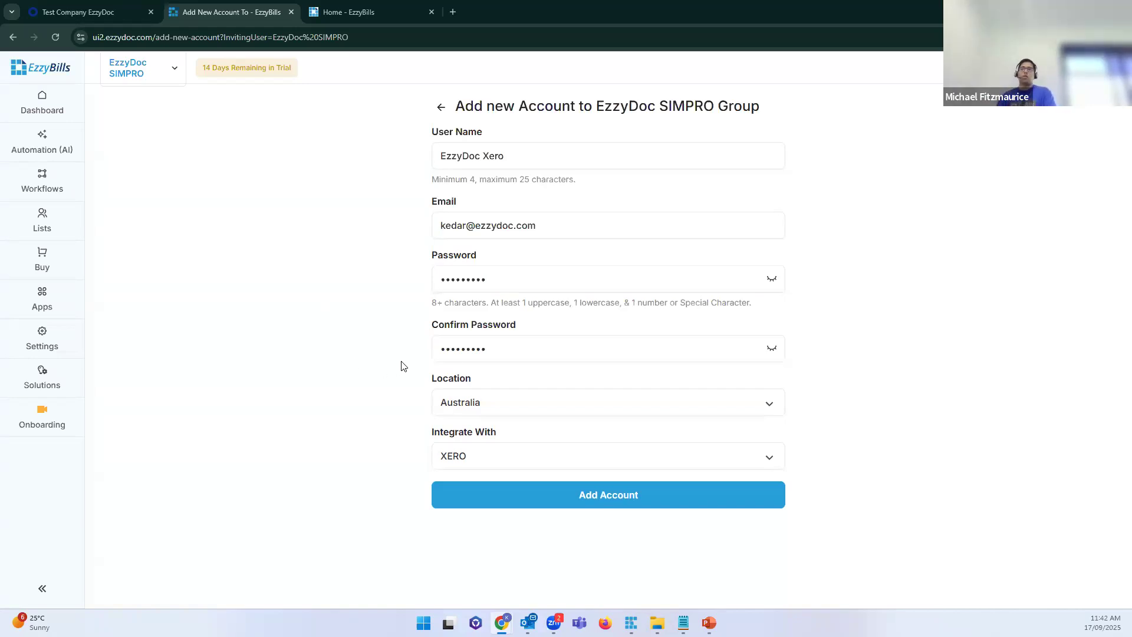
click(523, 273)
key(ctrl+a)
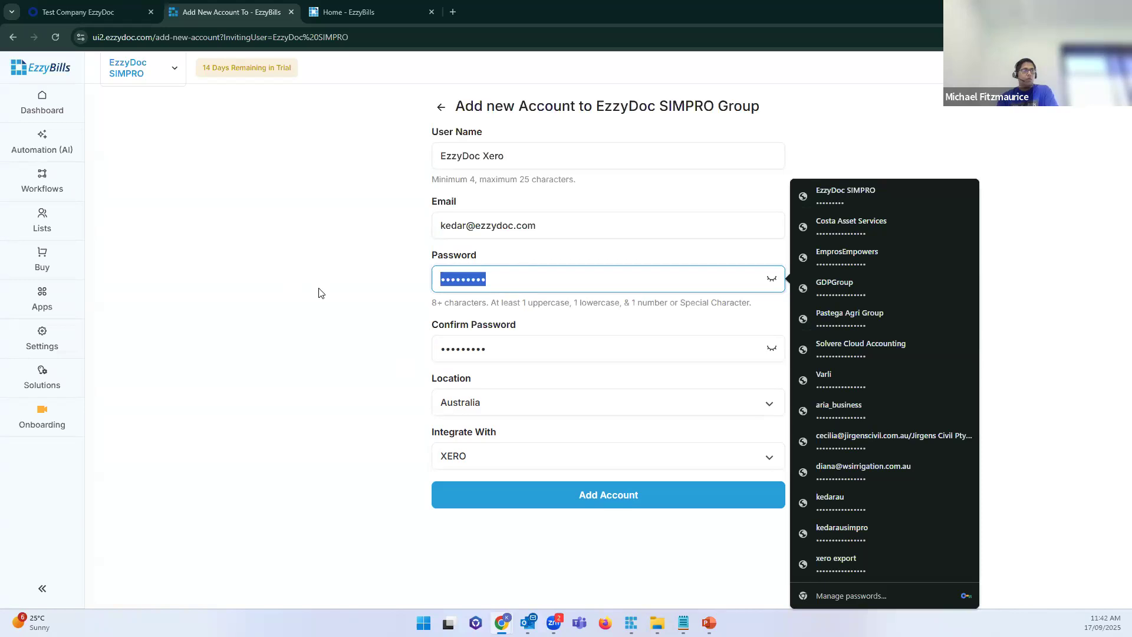
click(318, 293)
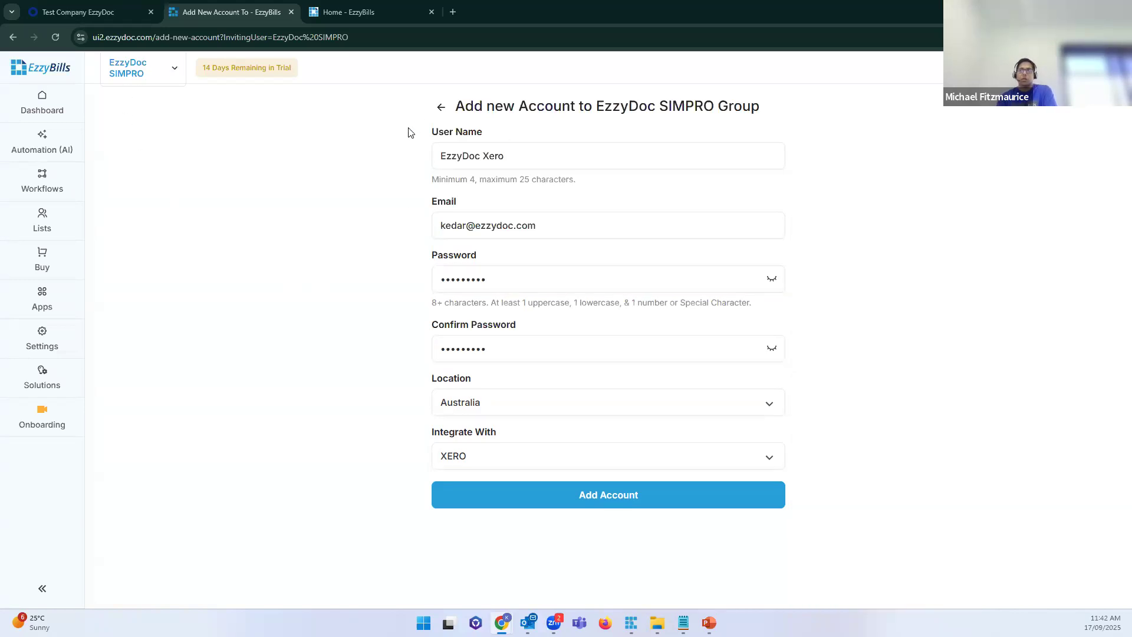
Step: Look over the organisation list and the 'EzzyDoc Xero' user name field
click(165, 83)
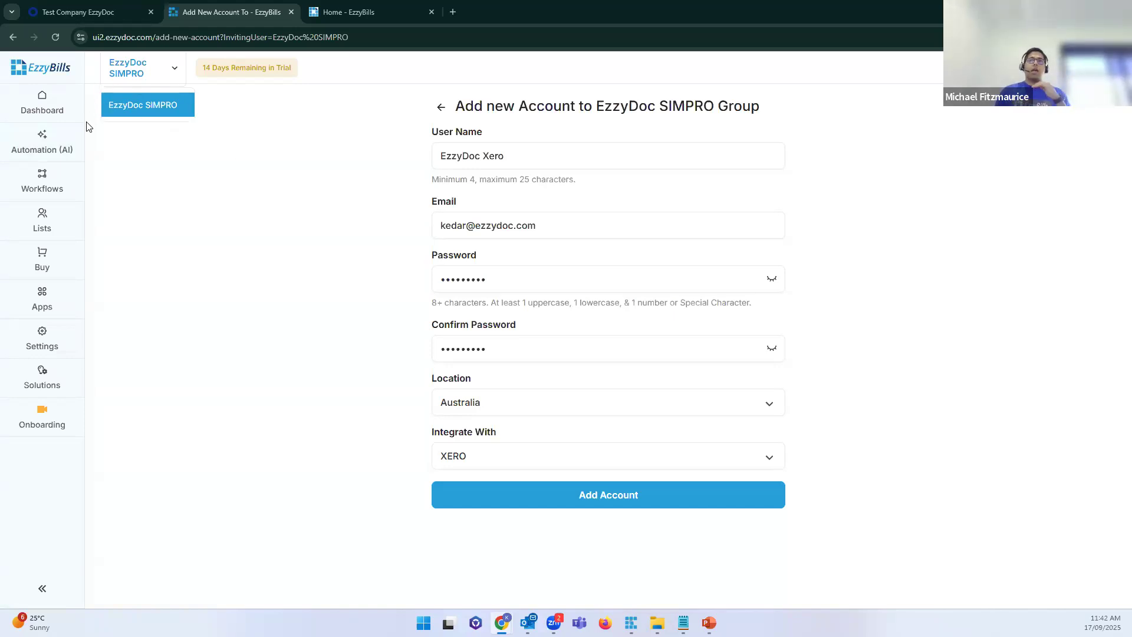
click(452, 155)
click(380, 256)
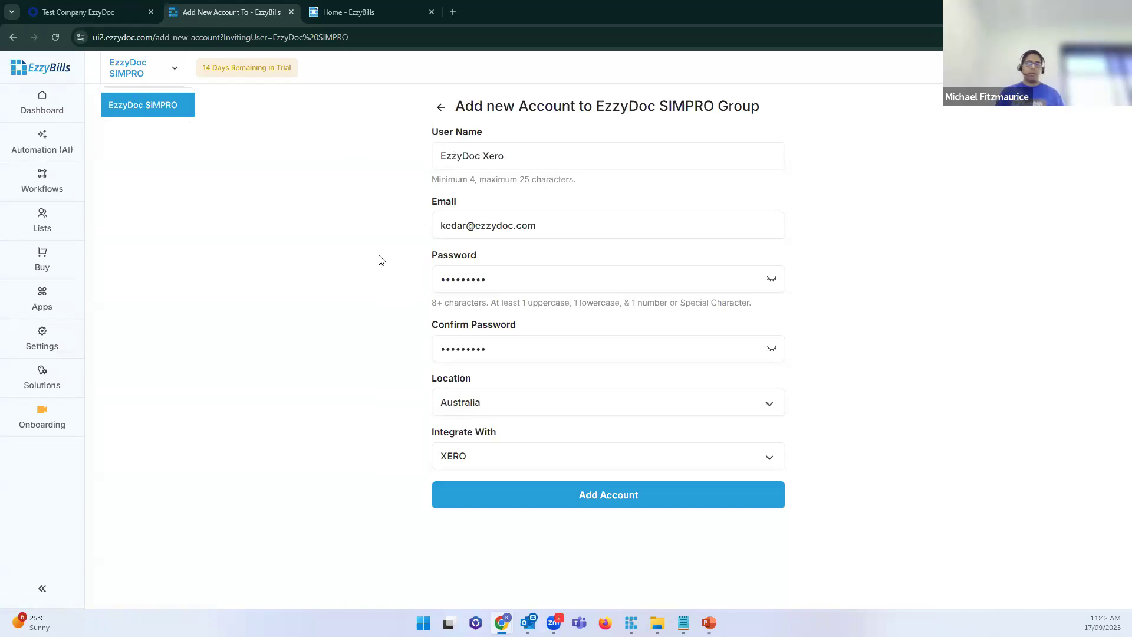
click(176, 78)
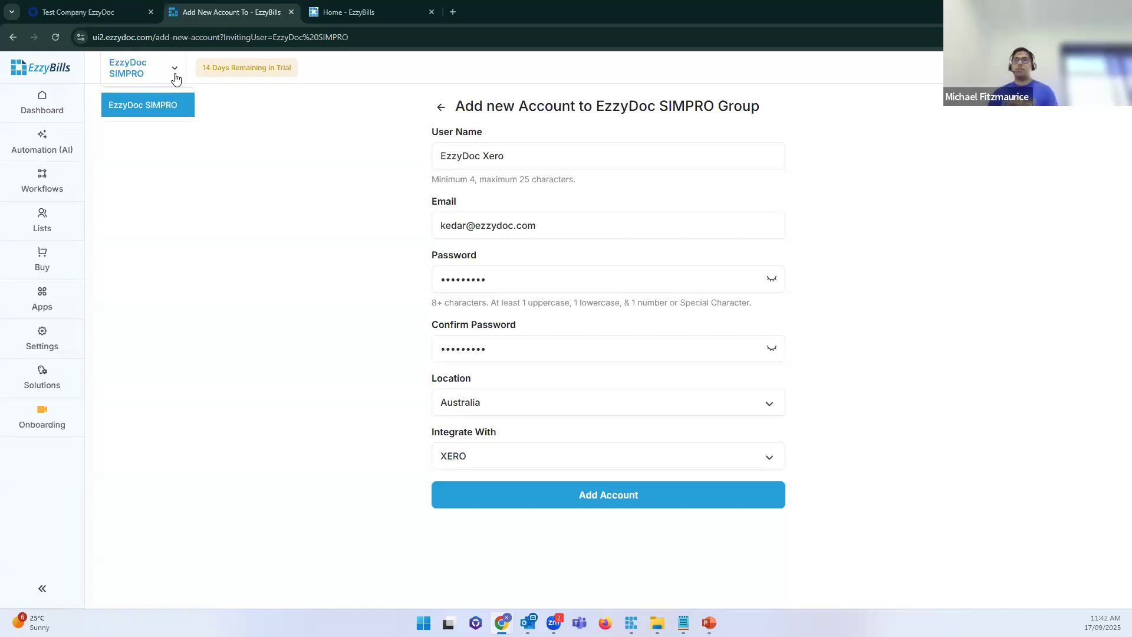
click(495, 153)
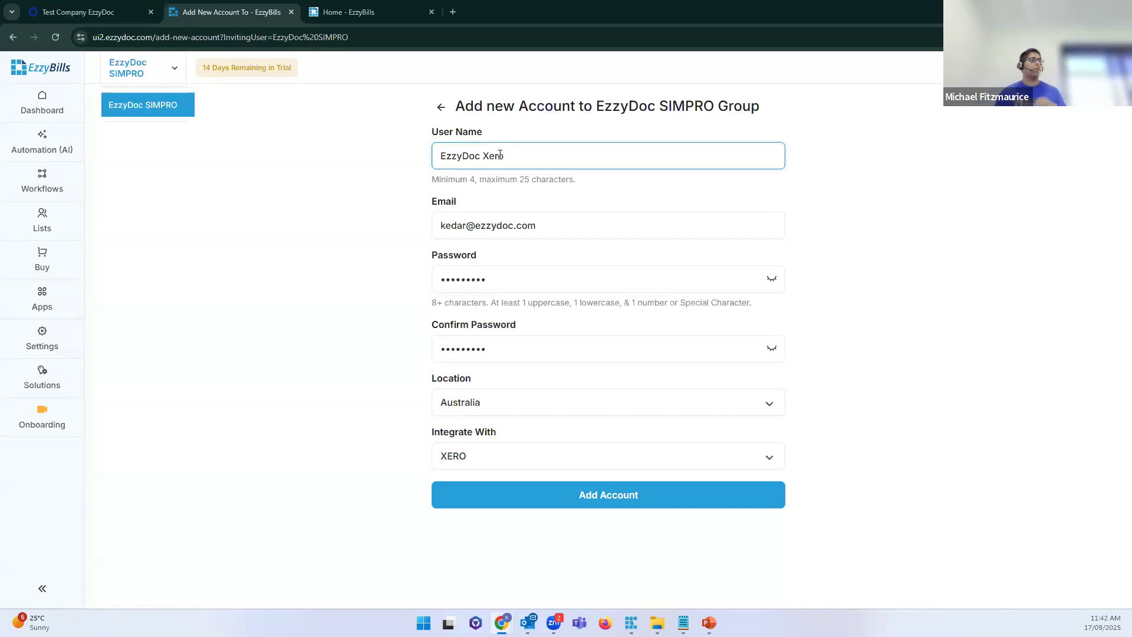
drag(570, 155, 418, 173)
click(376, 199)
drag(550, 161, 398, 157)
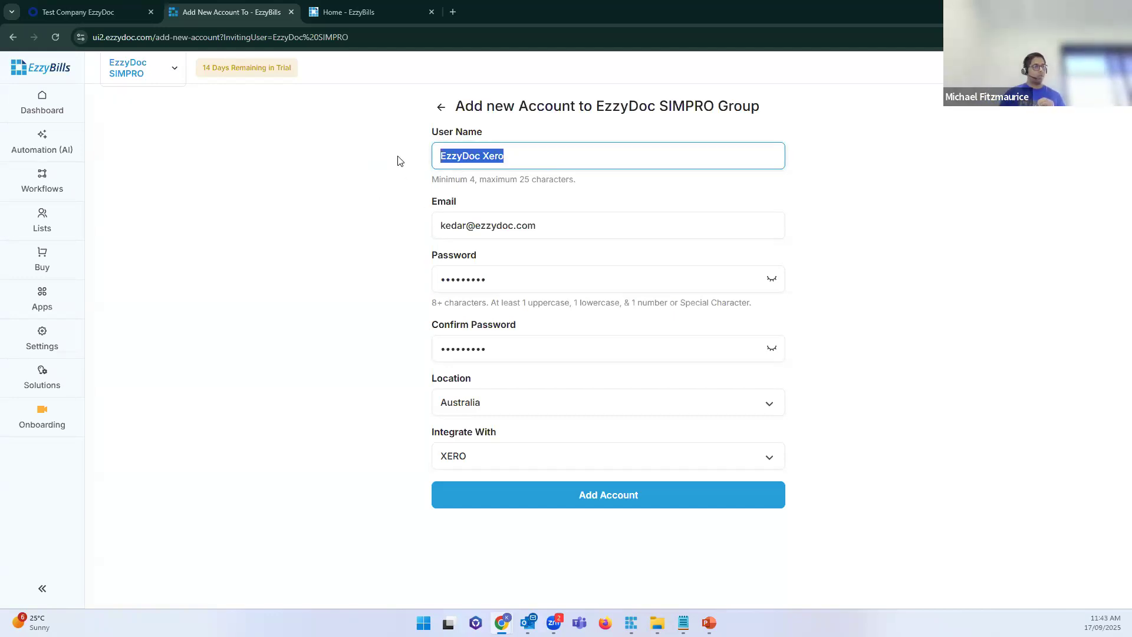
click(506, 281)
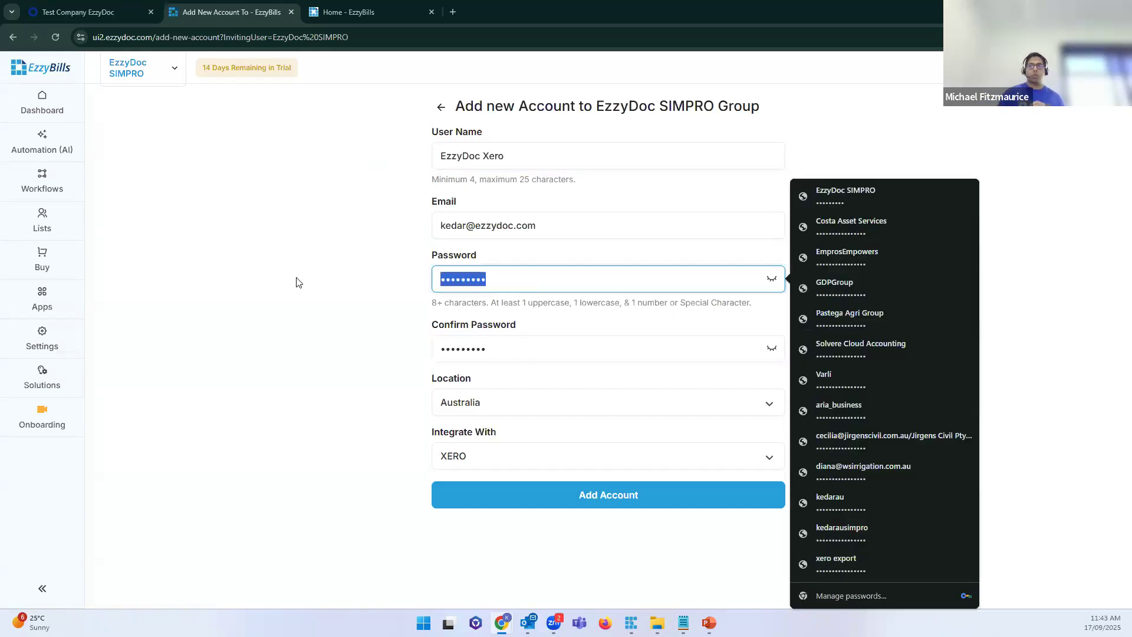
click(306, 309)
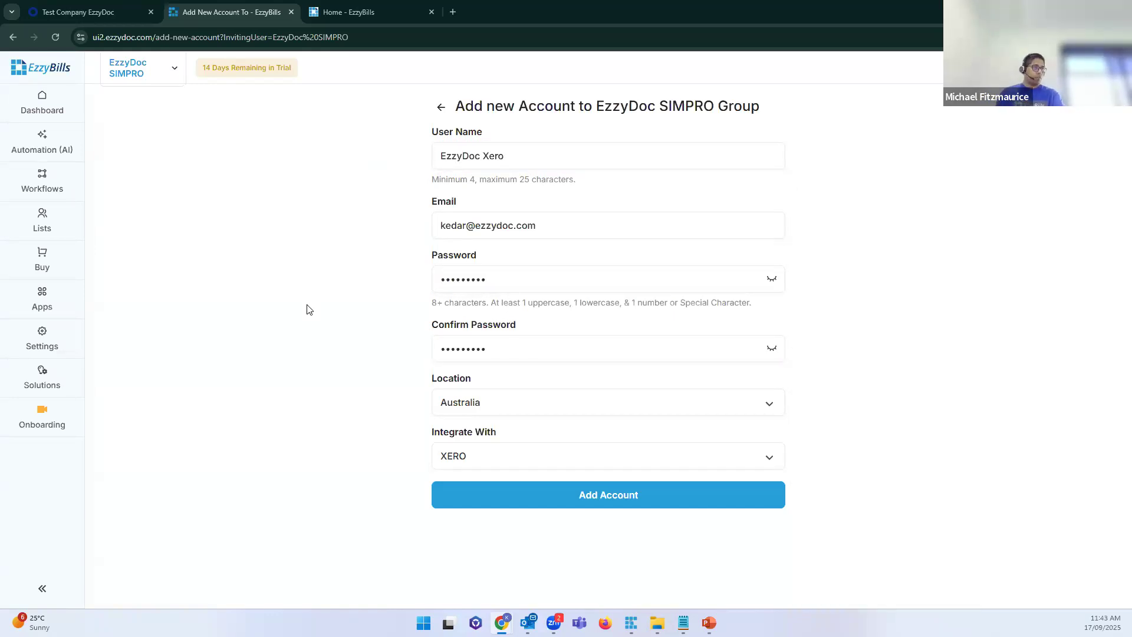
Step: Recheck the entries and add EzzyDoc Xero as an Australian, XERO-integrated account
click(543, 162)
key(ctrl+a)
click(479, 270)
click(288, 280)
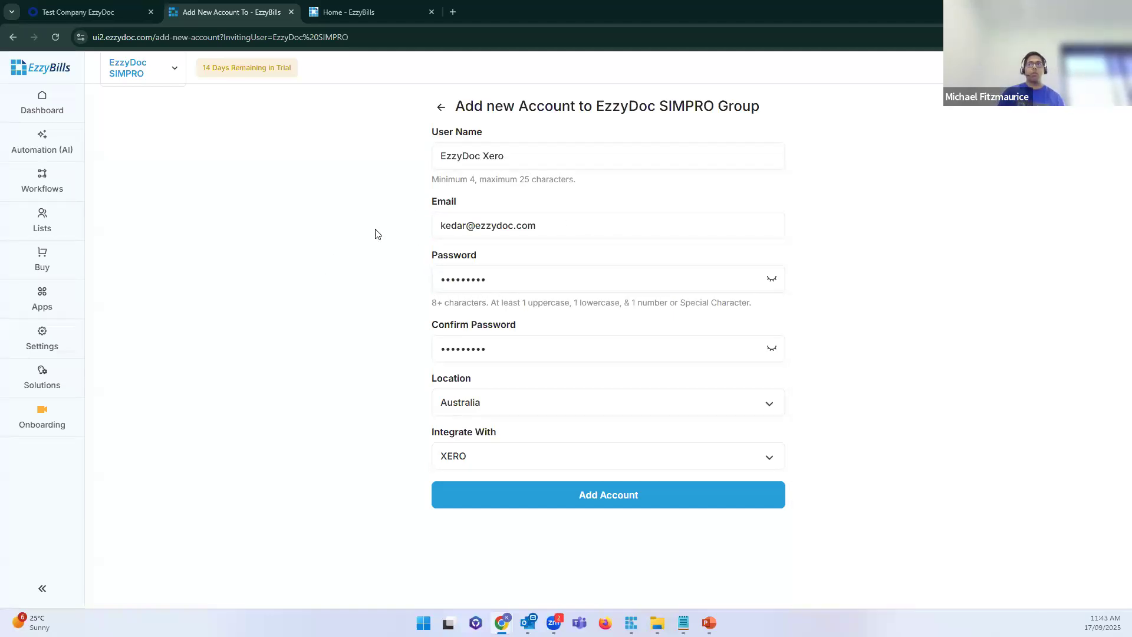
click(510, 162)
key(ctrl+a)
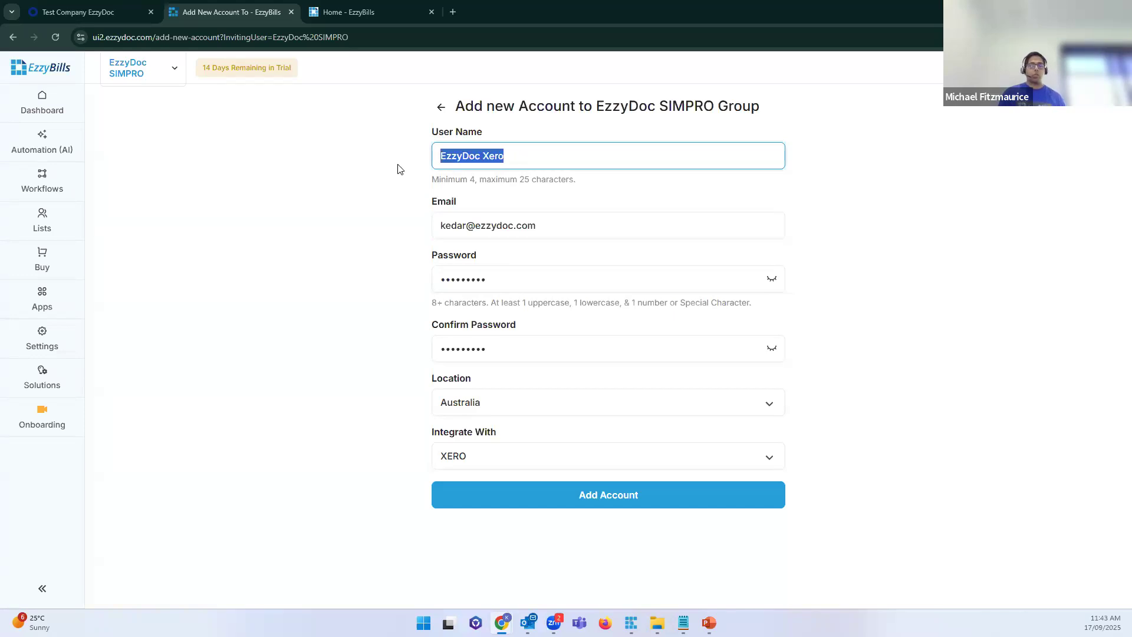
click(149, 68)
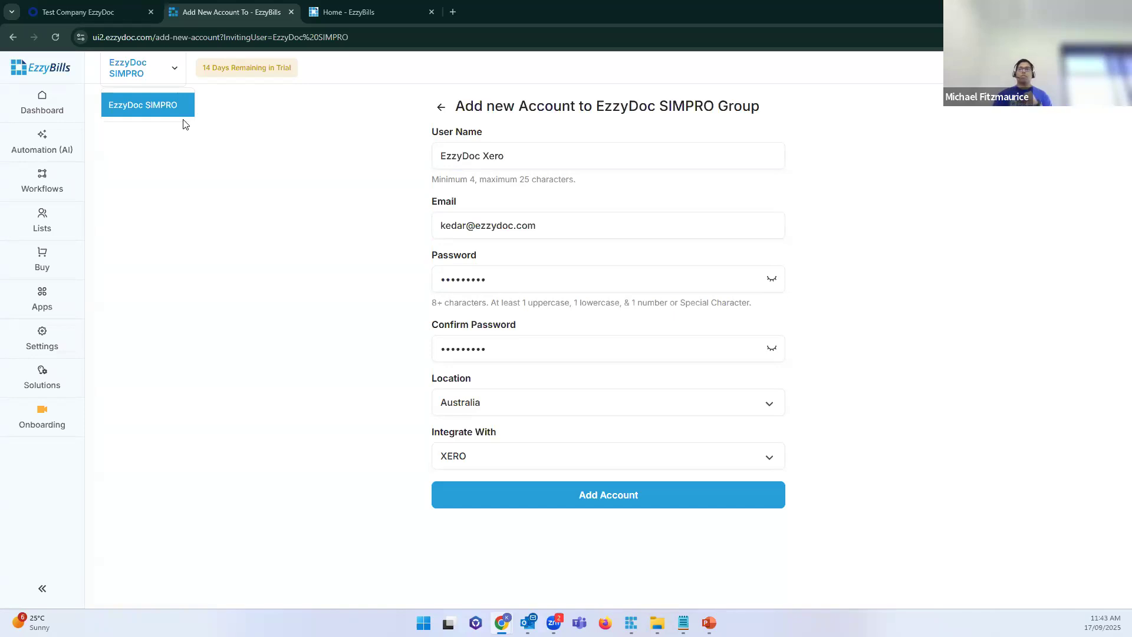
drag(530, 153, 403, 159)
click(357, 209)
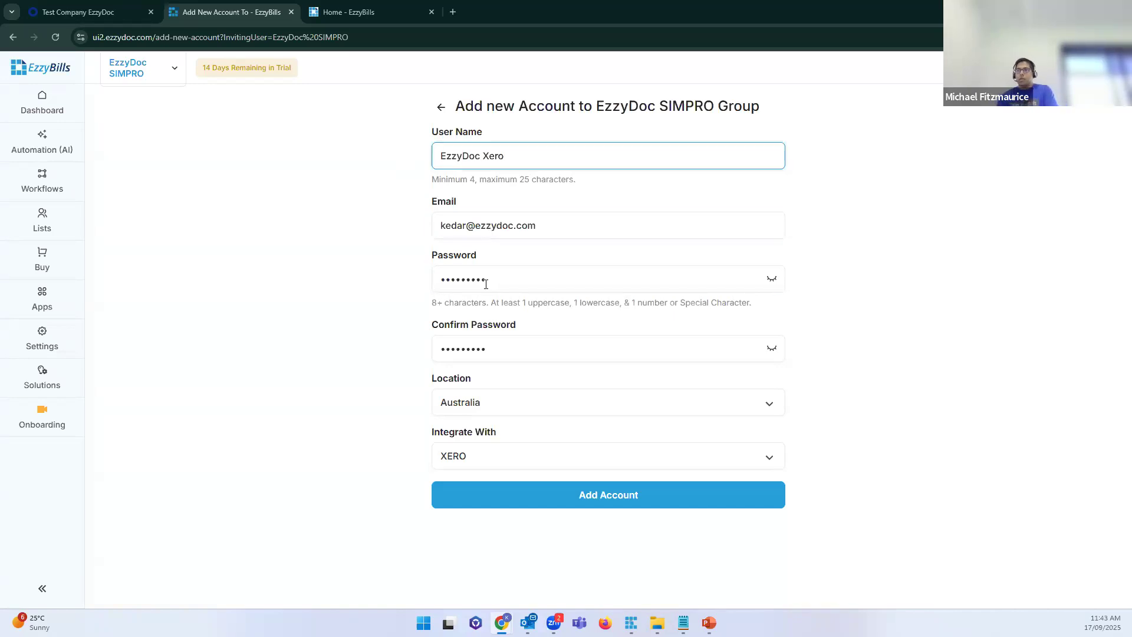
click(546, 498)
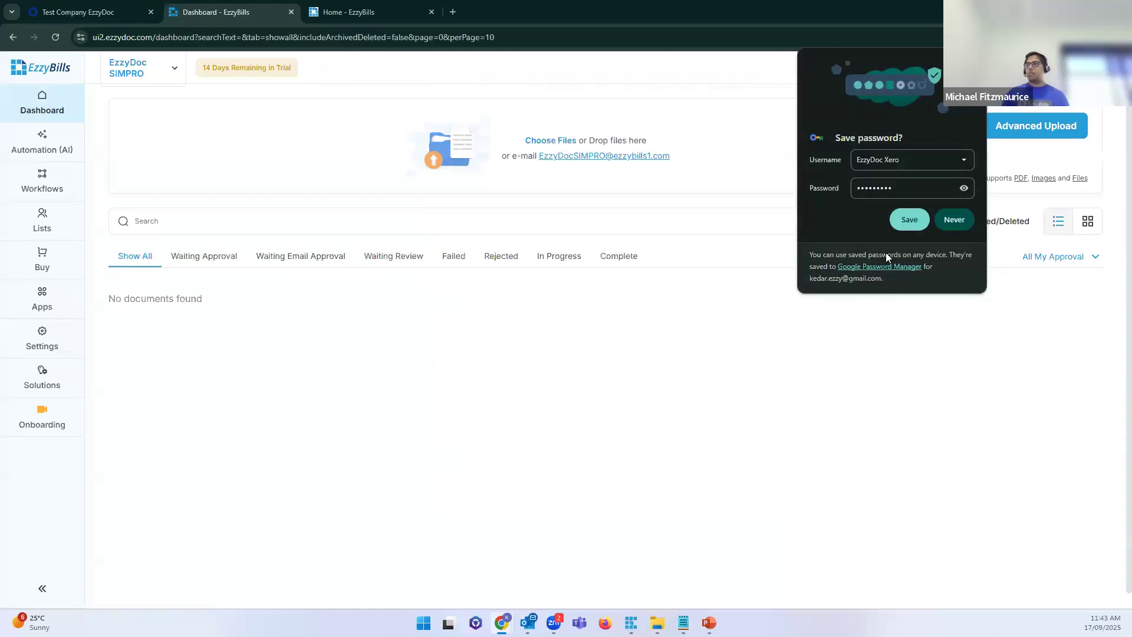
Step: Save the new account's password in Chrome and reload the dashboard twice
click(903, 213)
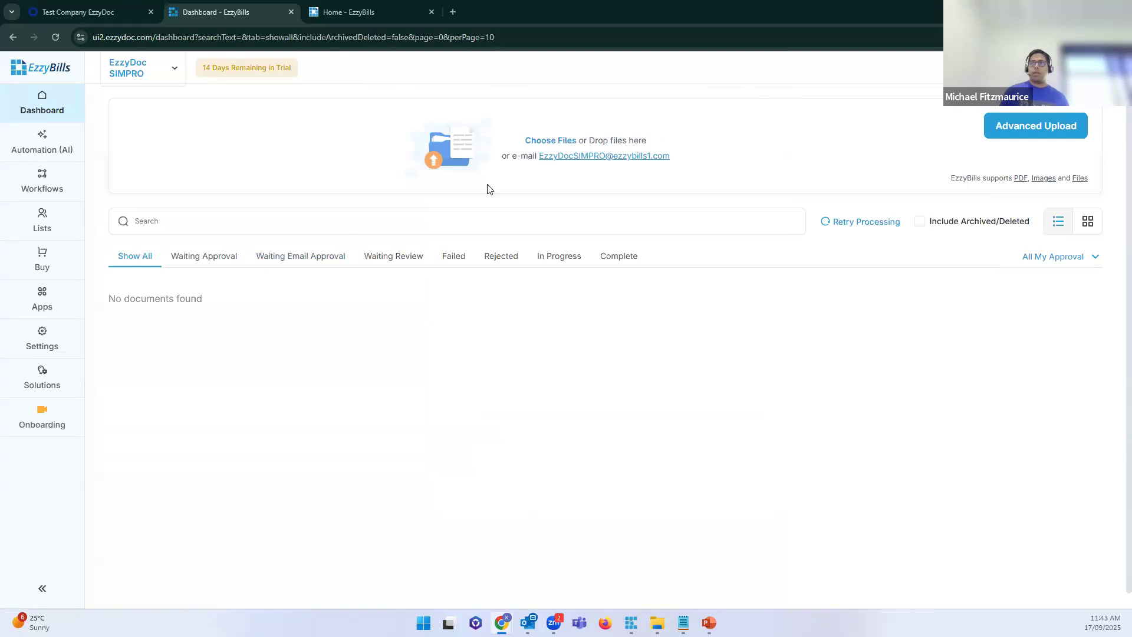
click(175, 71)
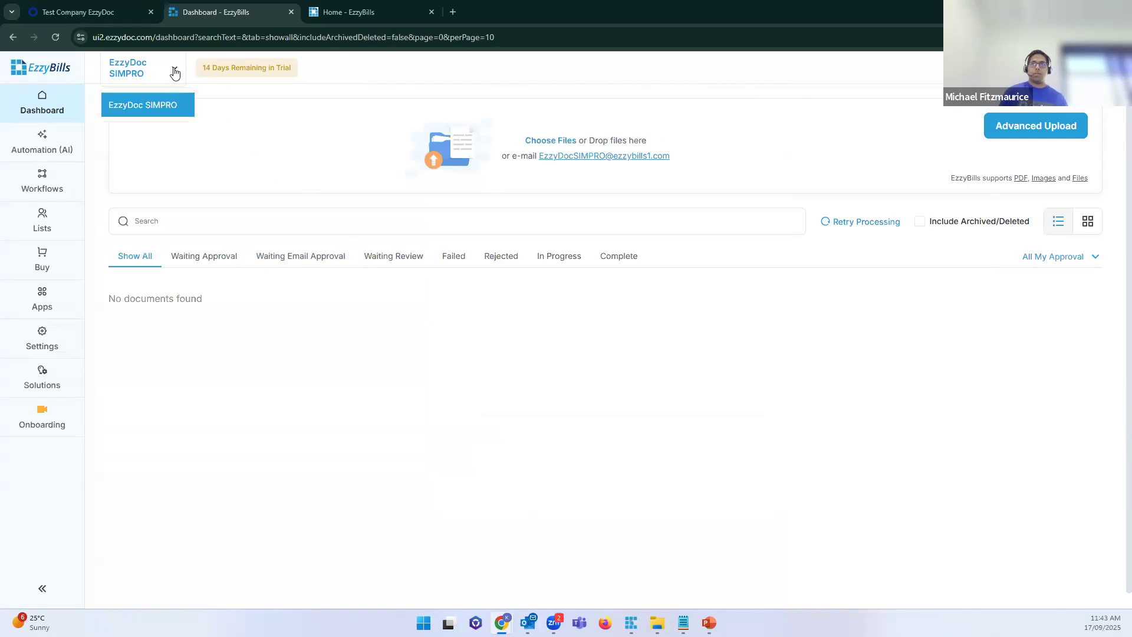
click(320, 111)
key(F5)
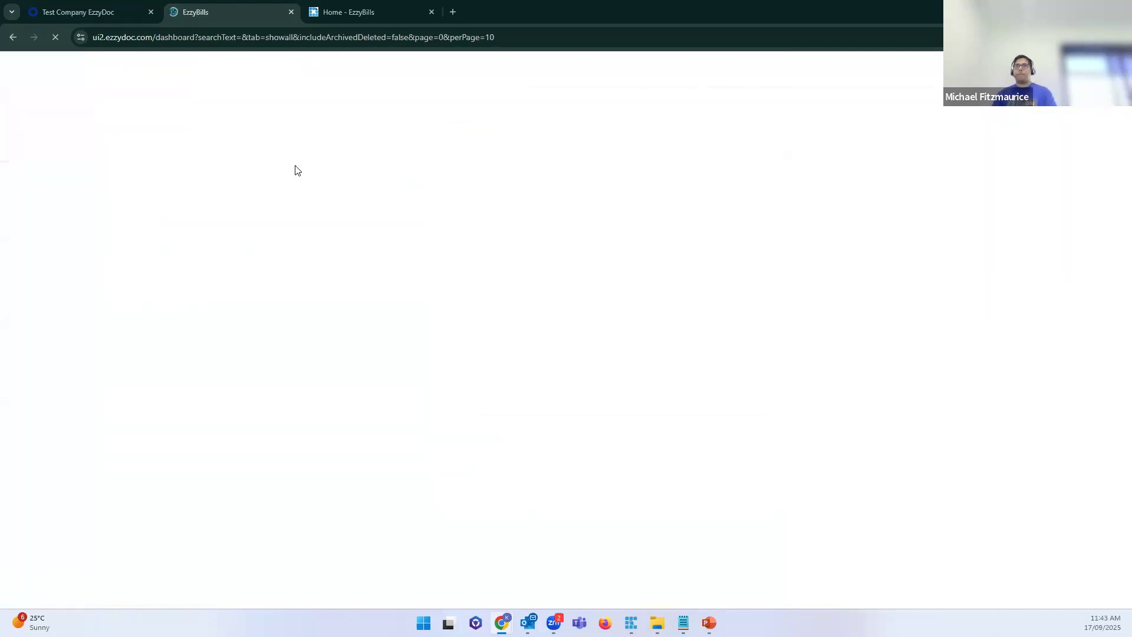
click(175, 77)
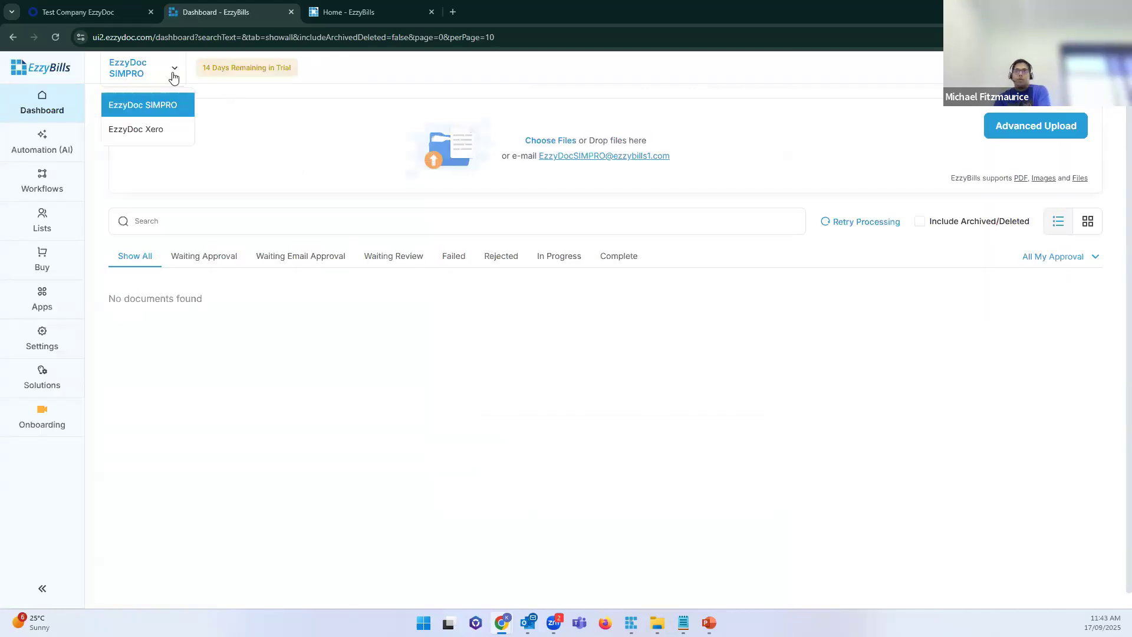
click(285, 109)
key(F5)
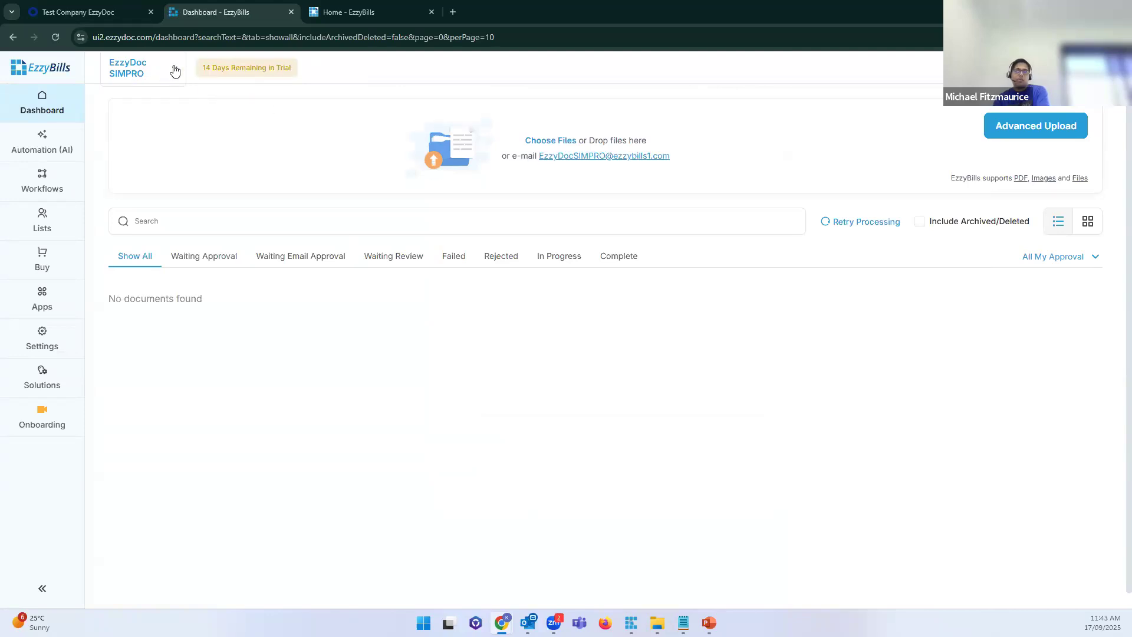
Step: Open the company dropdown to confirm EzzyDoc Xero is listed beside EzzyDoc SIMPRO
click(175, 71)
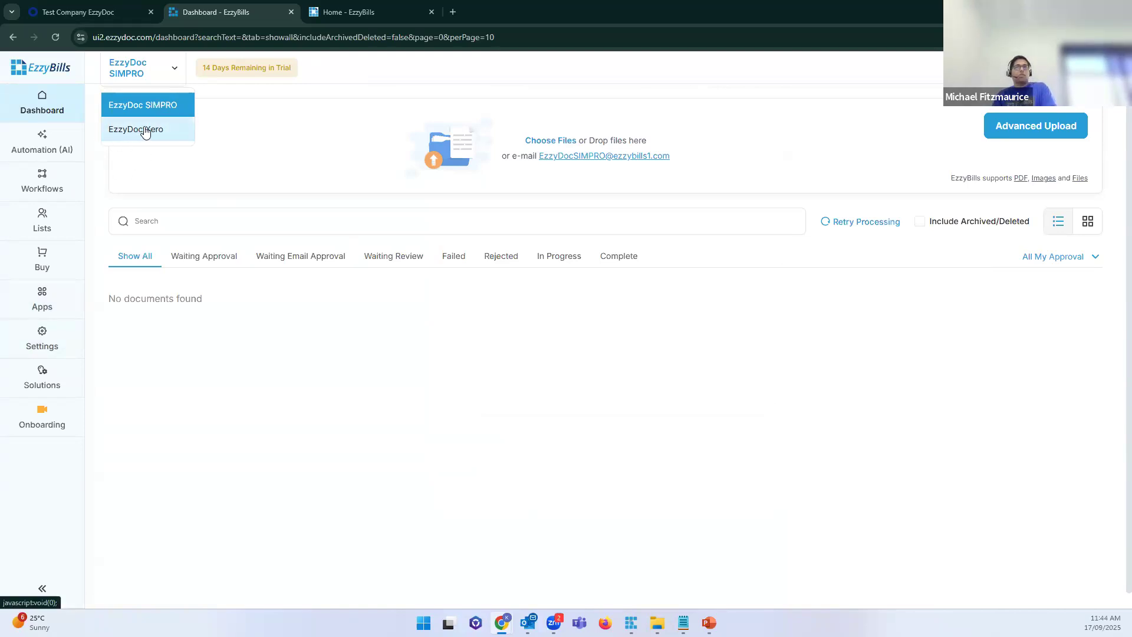
click(171, 73)
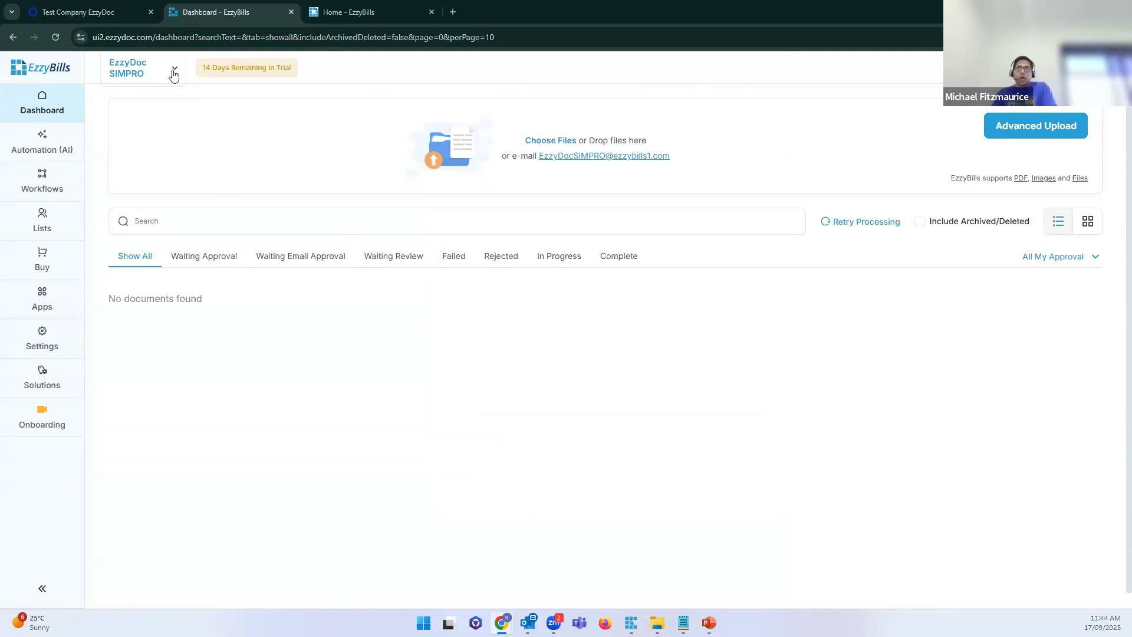
click(121, 70)
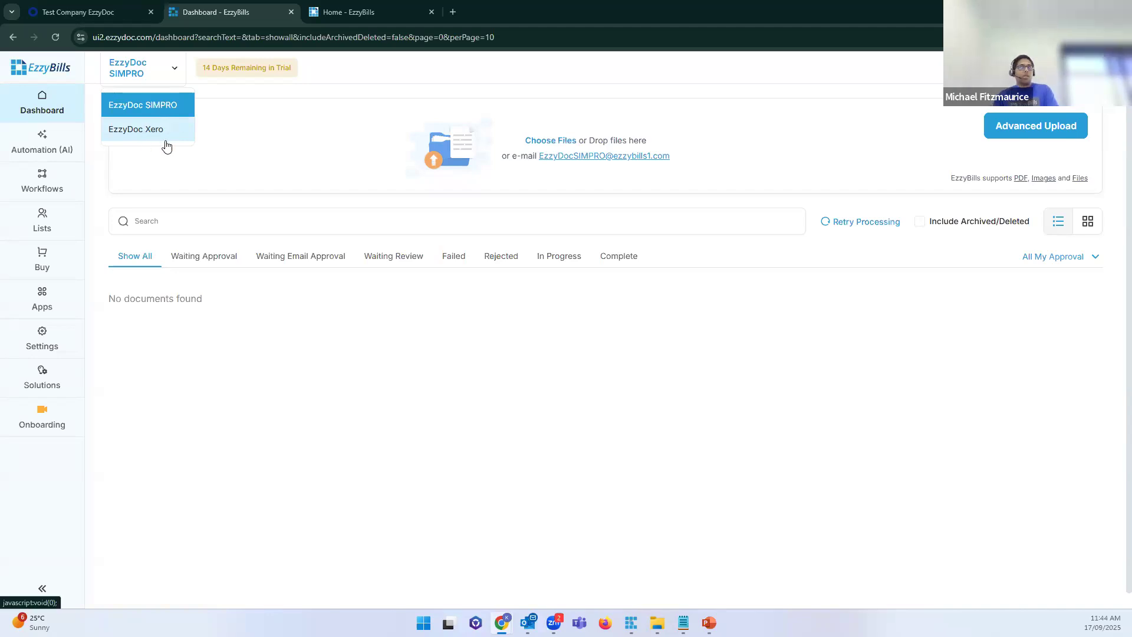
click(231, 147)
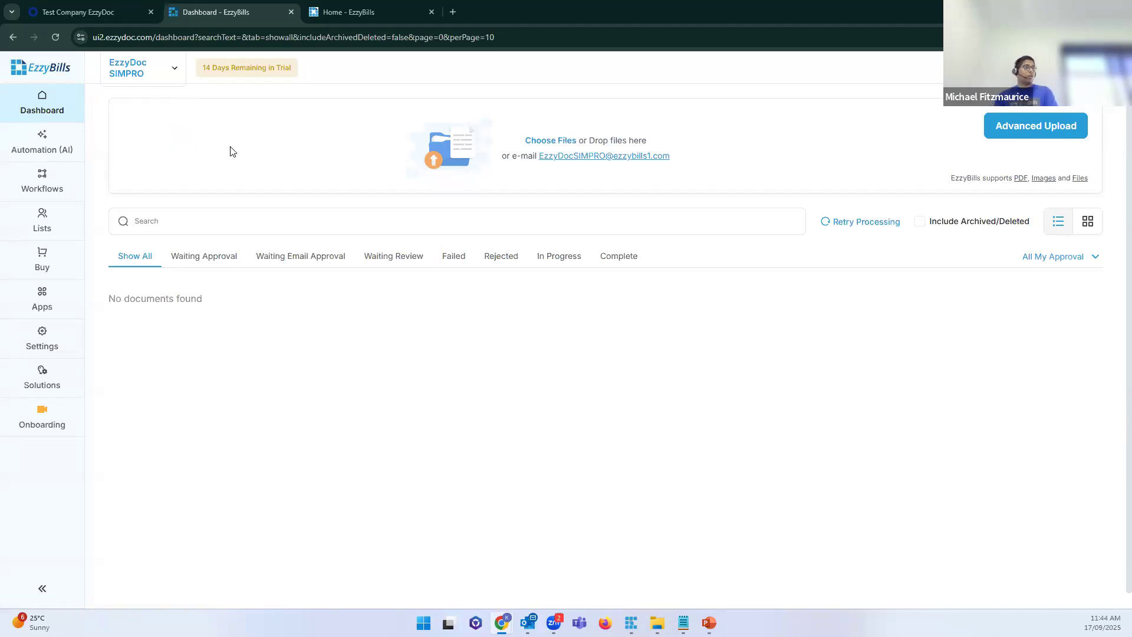
click(164, 82)
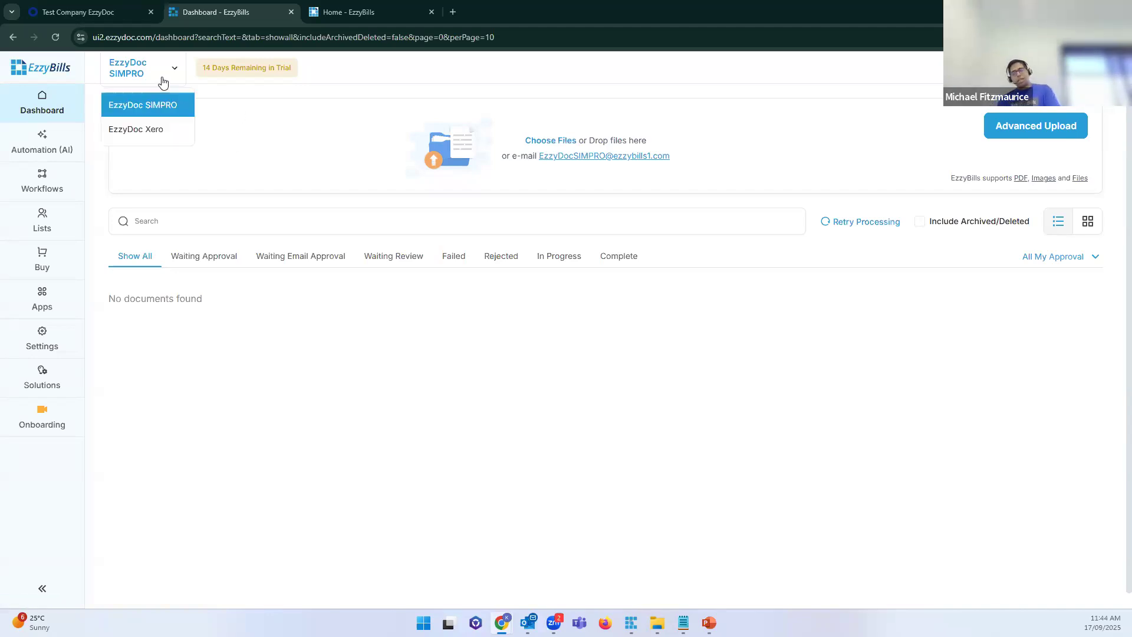
click(245, 162)
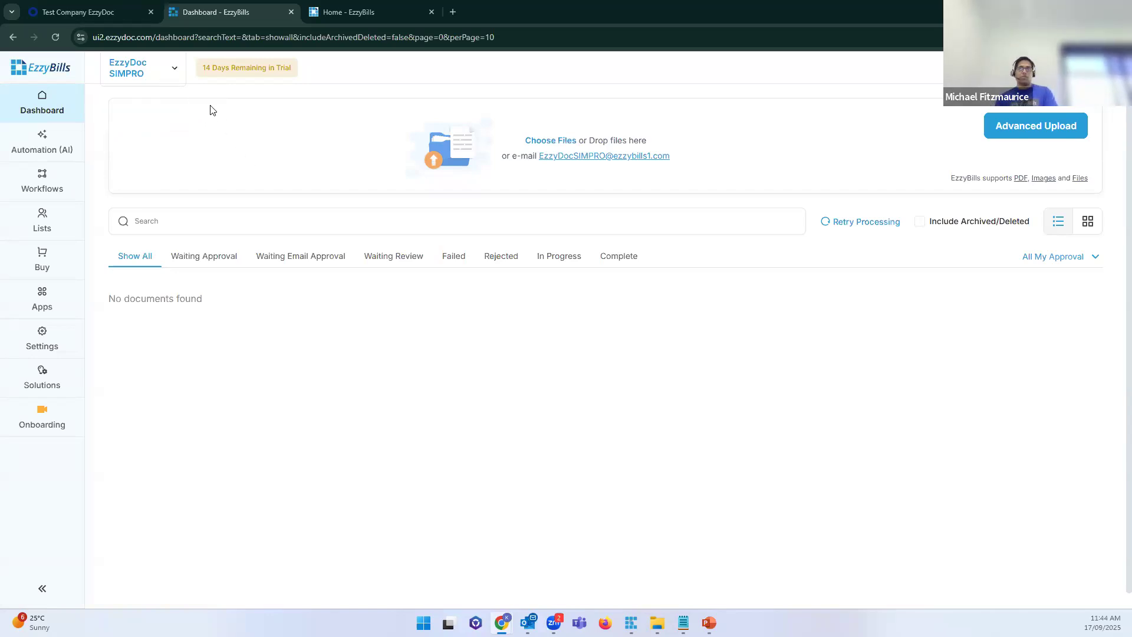
click(166, 87)
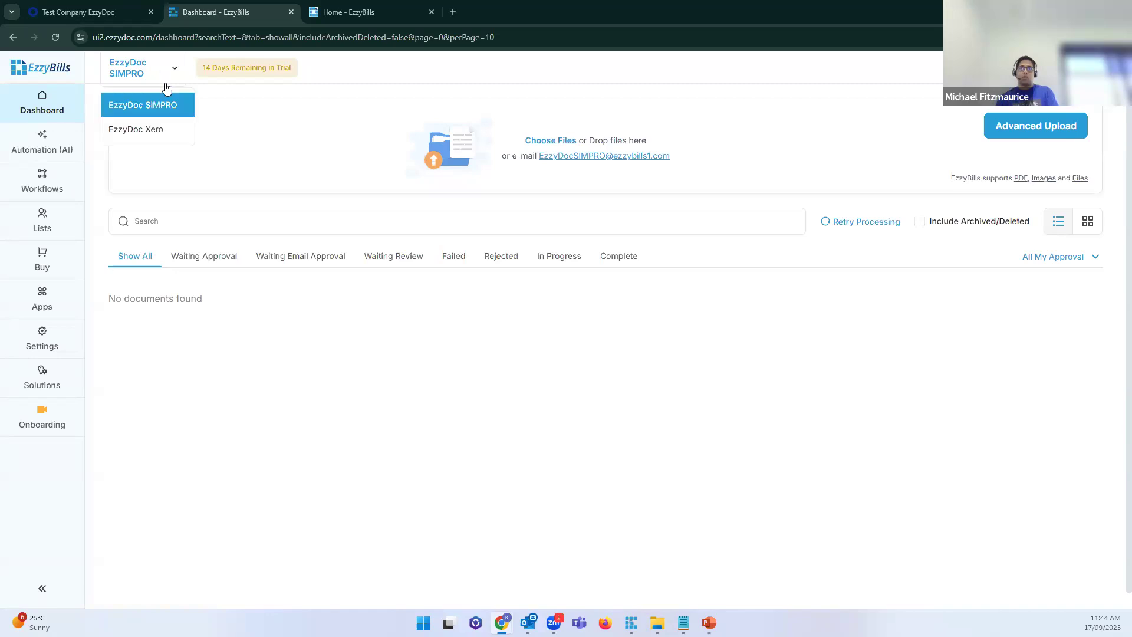
Step: Switch to EzzyDoc Xero and select its document forwarding e-mail address
click(151, 128)
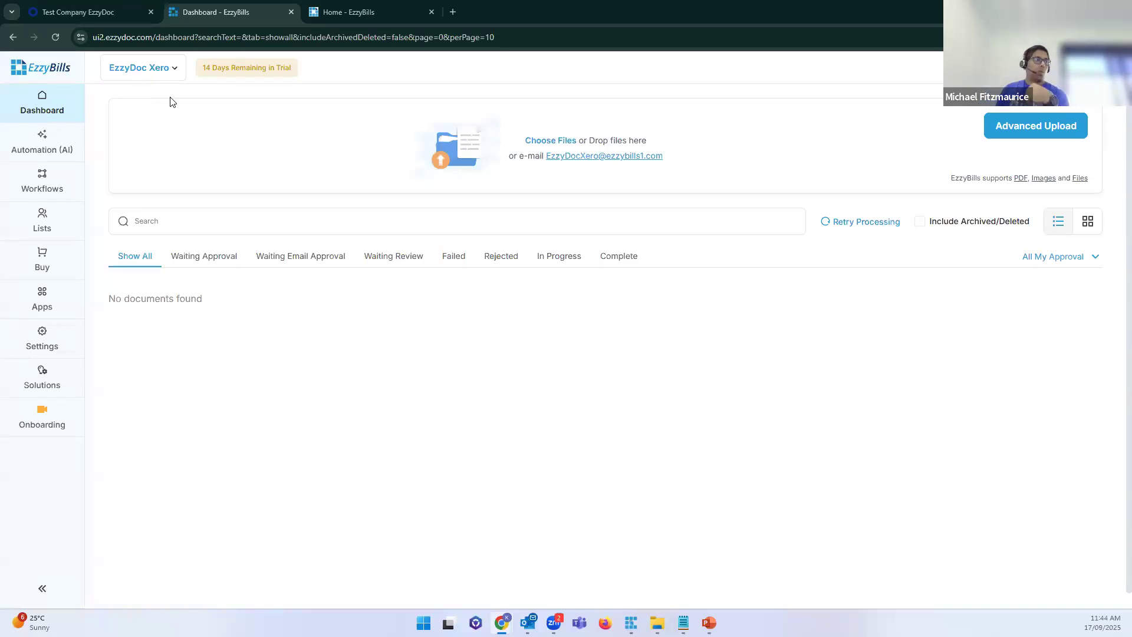
drag(663, 157, 546, 158)
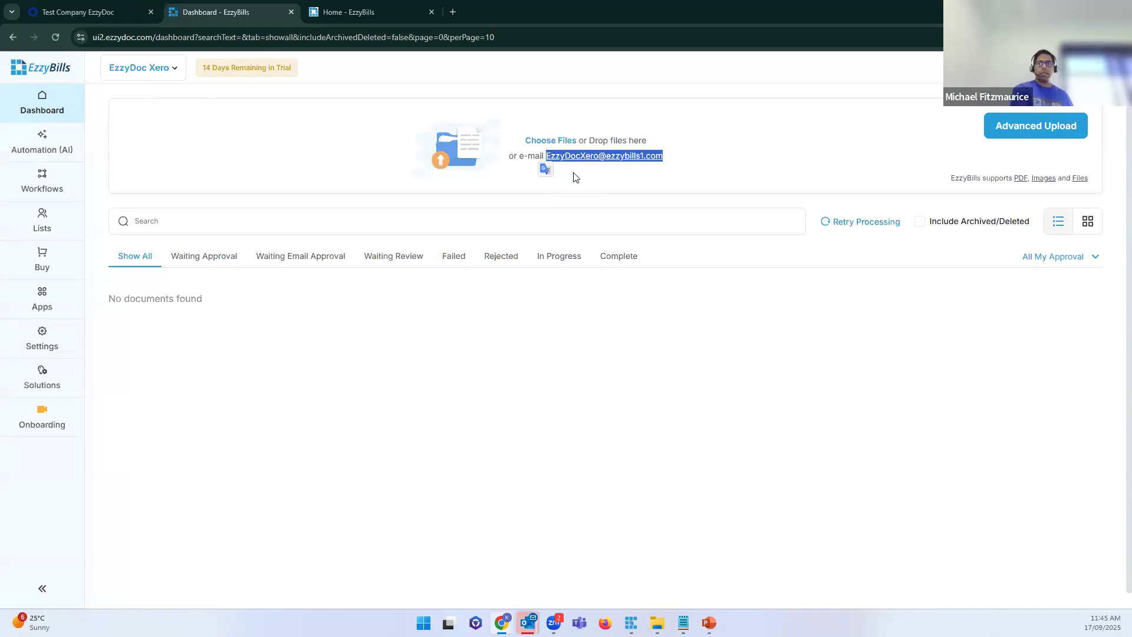
click(342, 182)
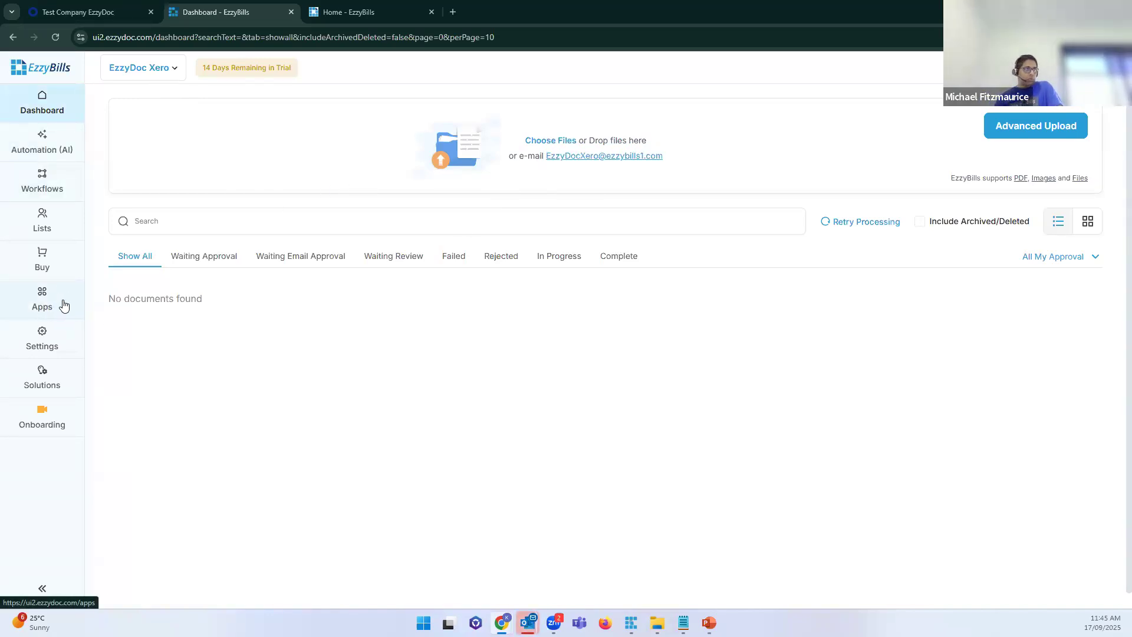
click(176, 69)
click(253, 97)
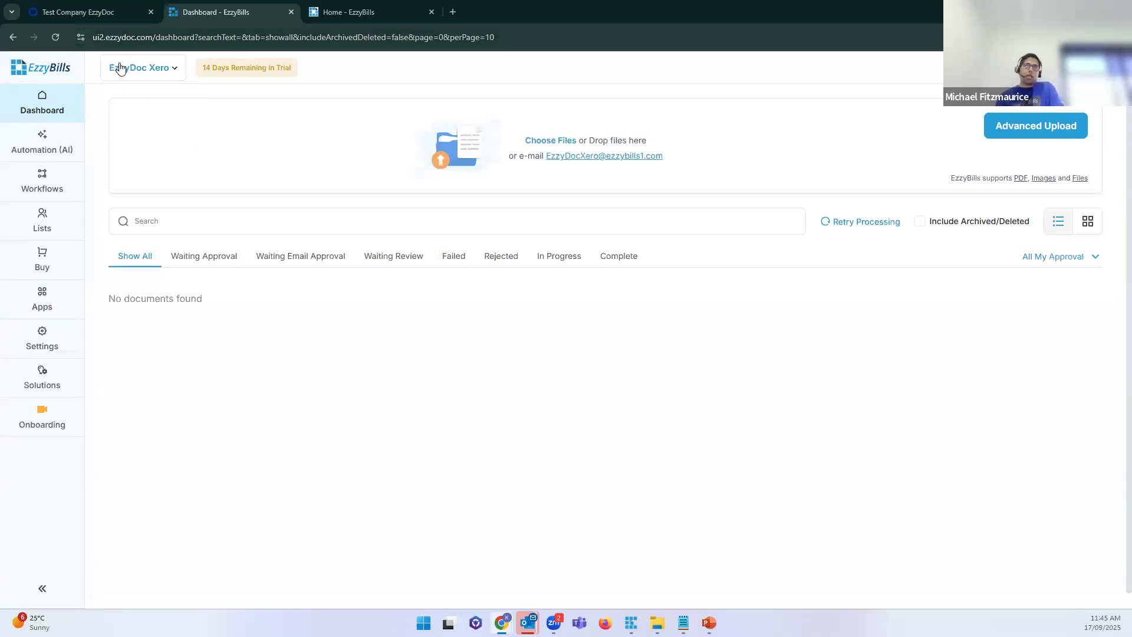
Step: Connect EzzyDoc Xero through the Xero card under Apps to reach Xero's login
click(51, 303)
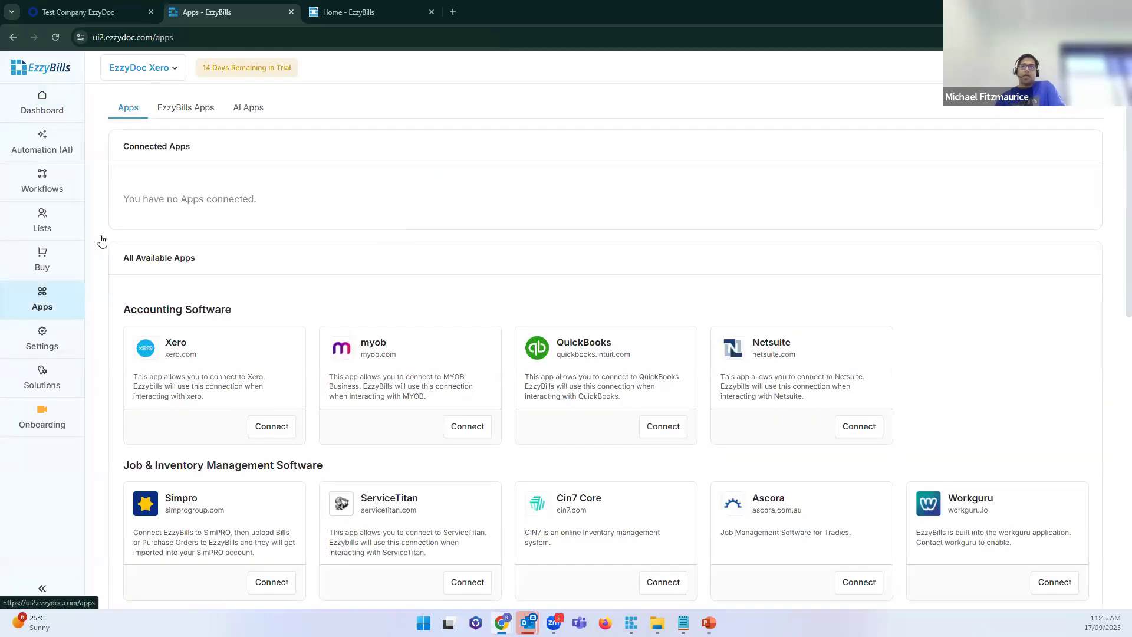
click(270, 429)
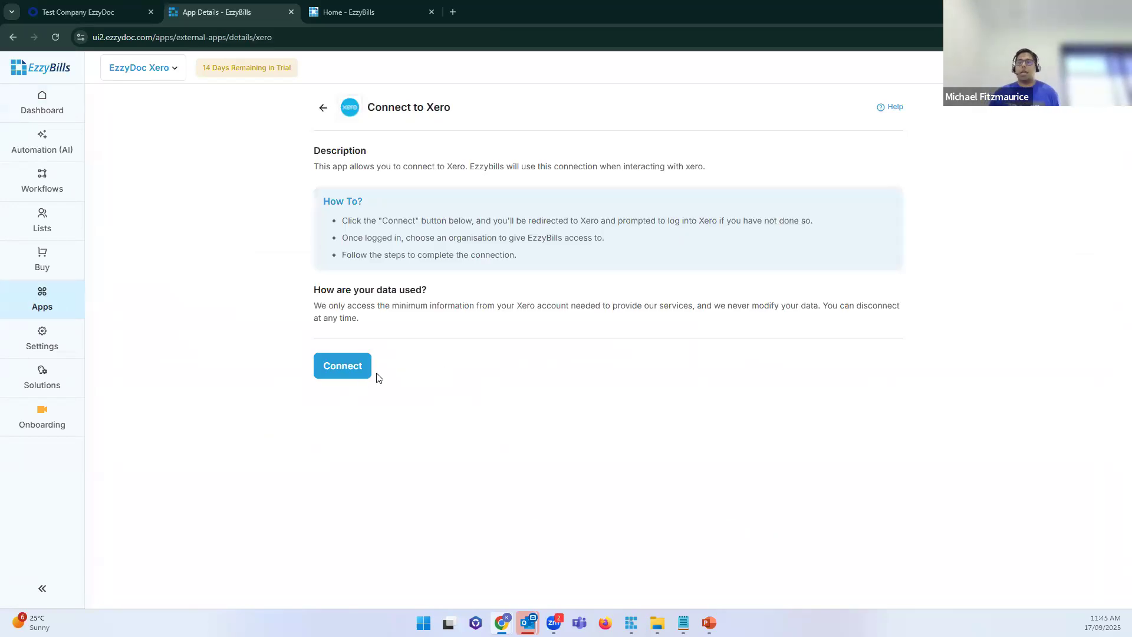
click(53, 297)
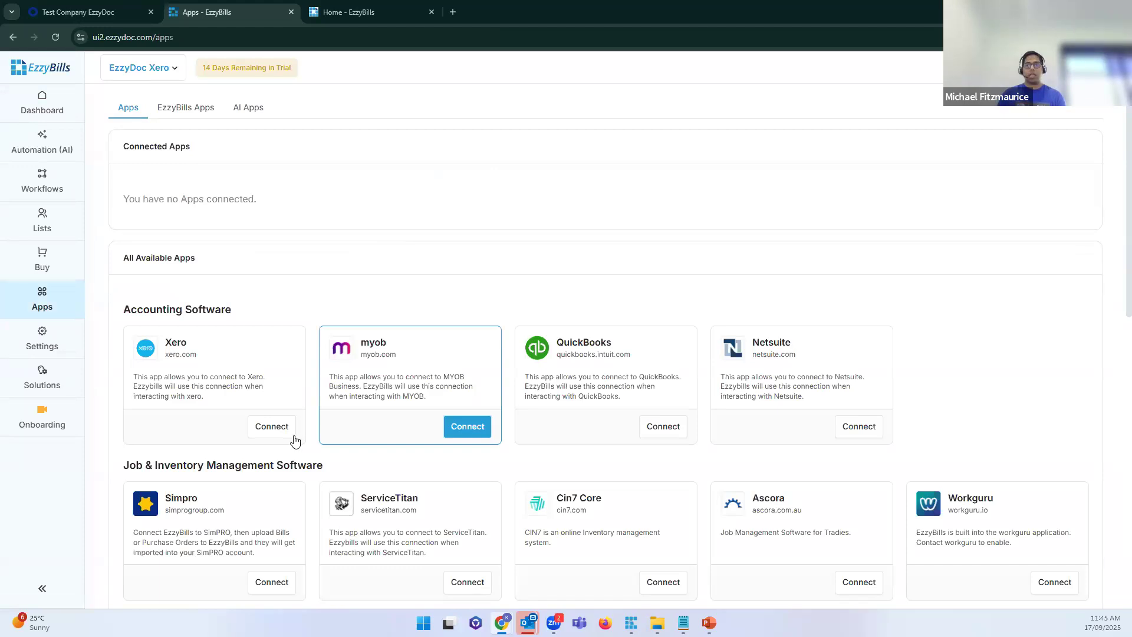
click(272, 427)
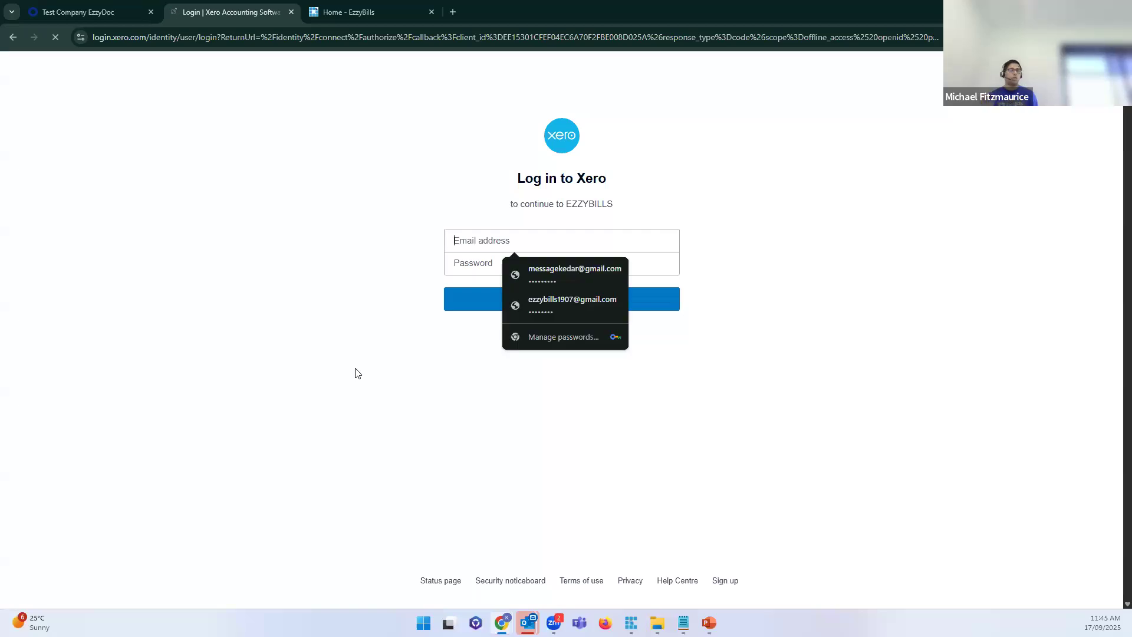
Step: Leave Xero's login page and return to the Connect to Xero page and dashboard
click(372, 138)
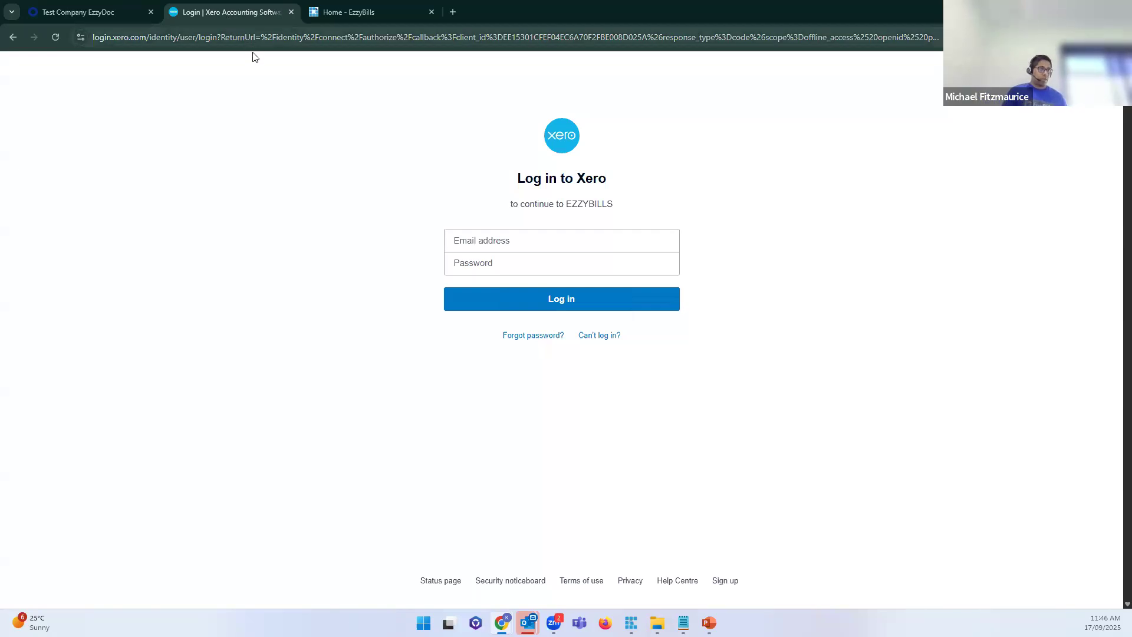
click(13, 37)
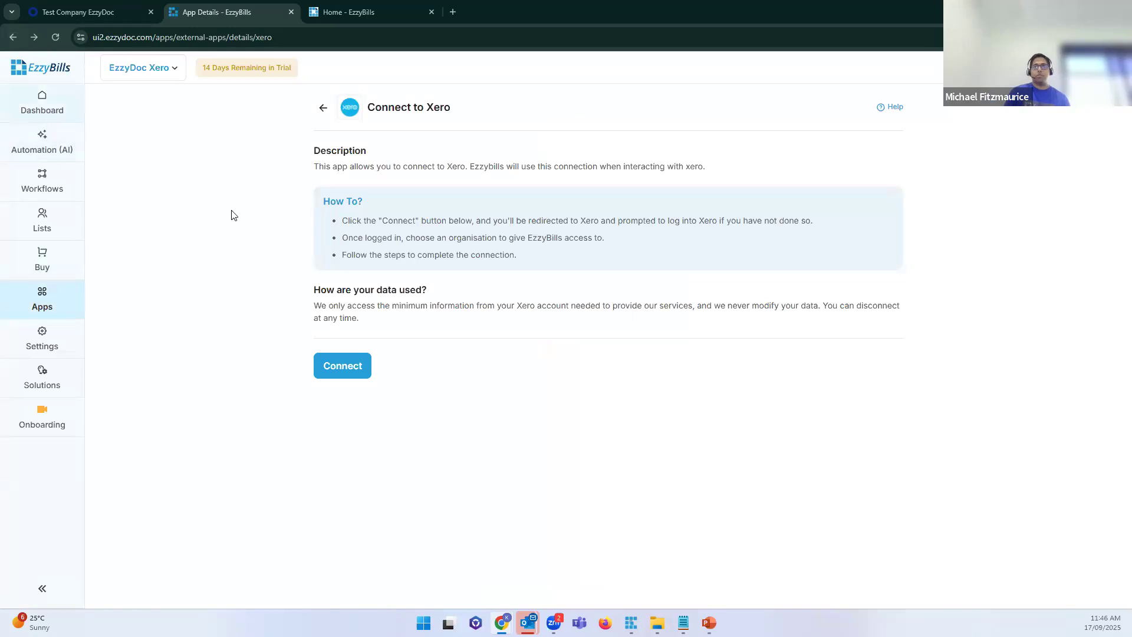
click(42, 102)
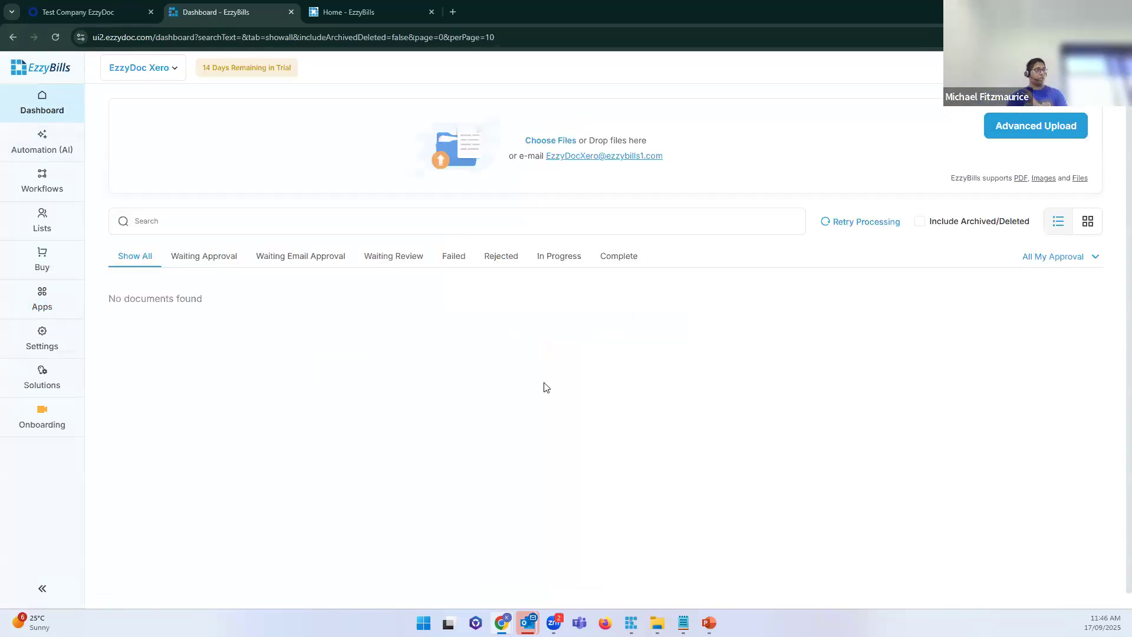
Step: Switch to the EzzyDoc SIMPRO company, then go to the Home - EzzyBills tab
click(154, 81)
click(175, 99)
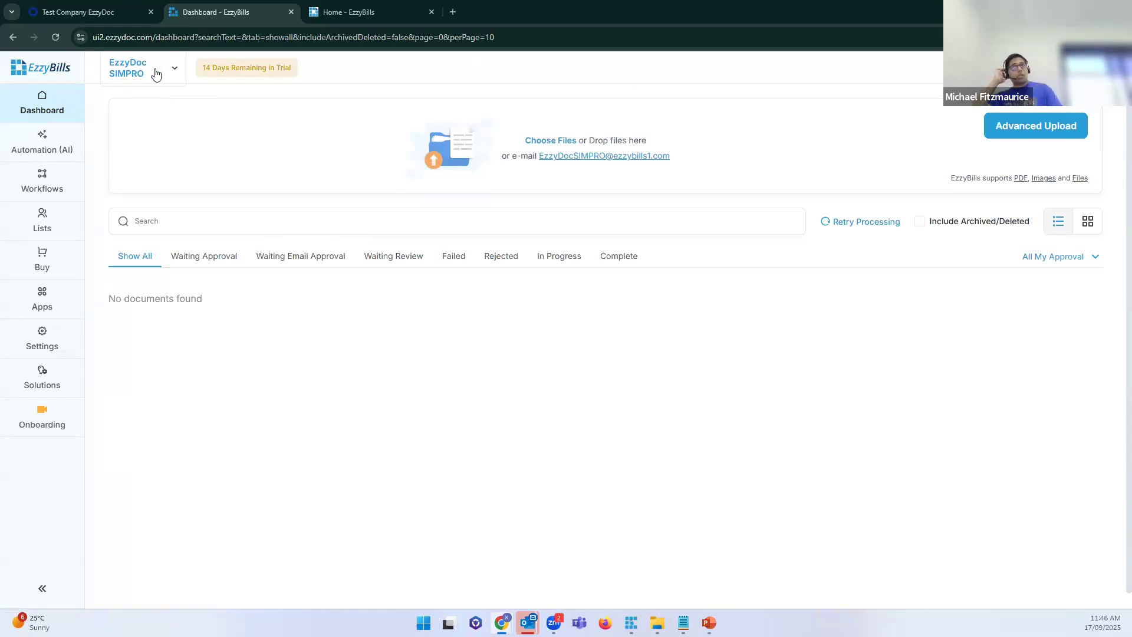
click(339, 16)
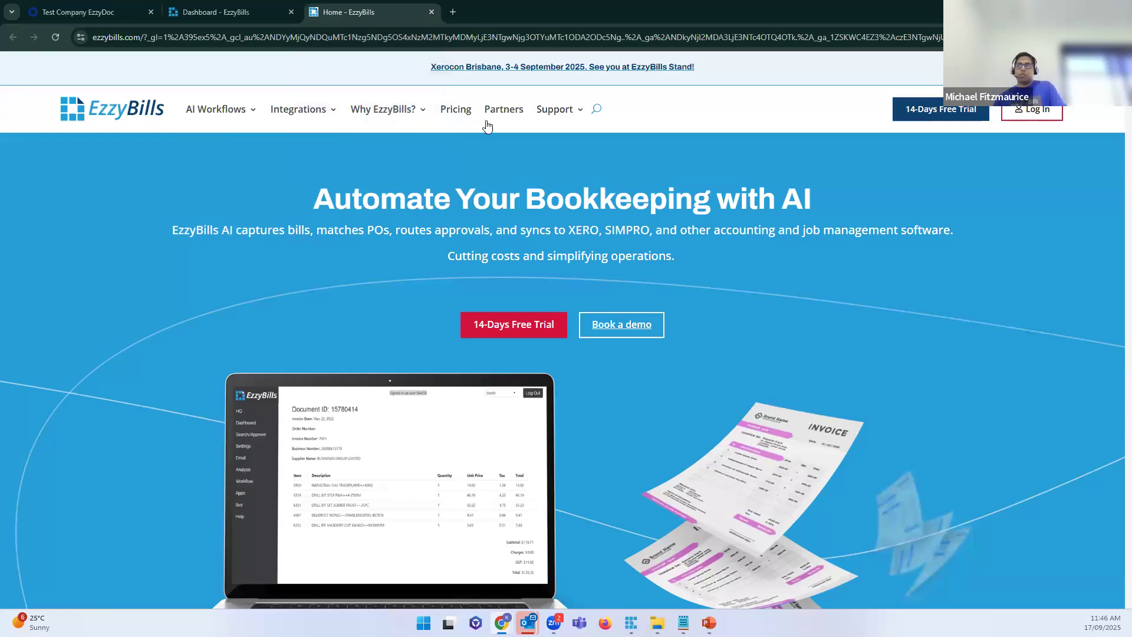
Step: Open the Simpro user guide article '01. Set up EzzyBills trial & Connect to Simpro'
mouse_move(566, 111)
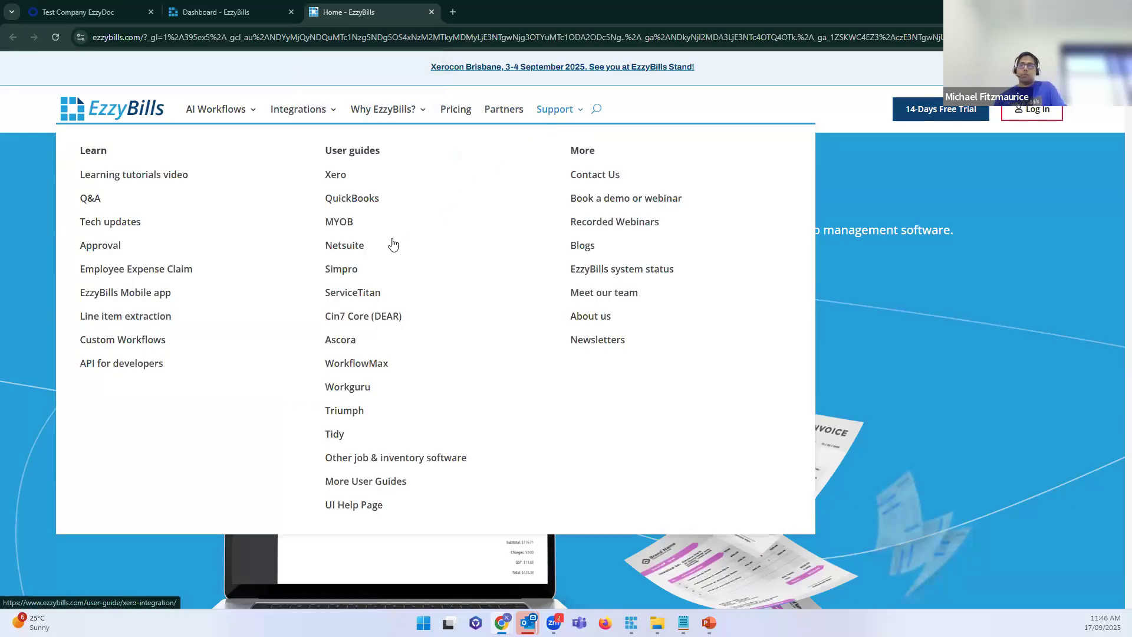
click(341, 270)
key(ctrl+f)
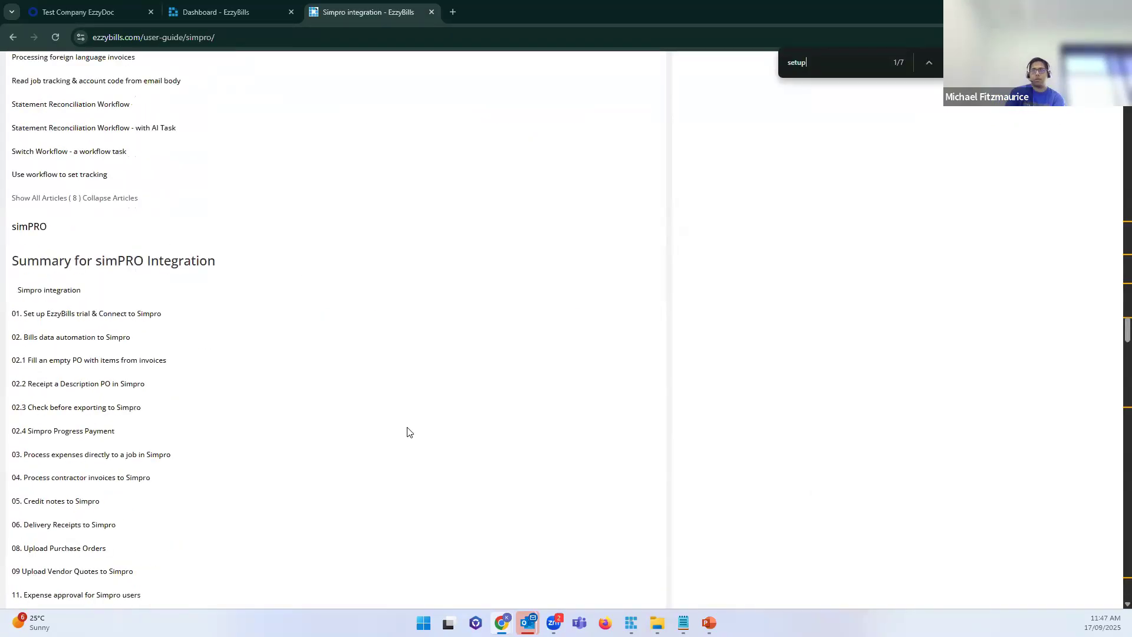
click(90, 316)
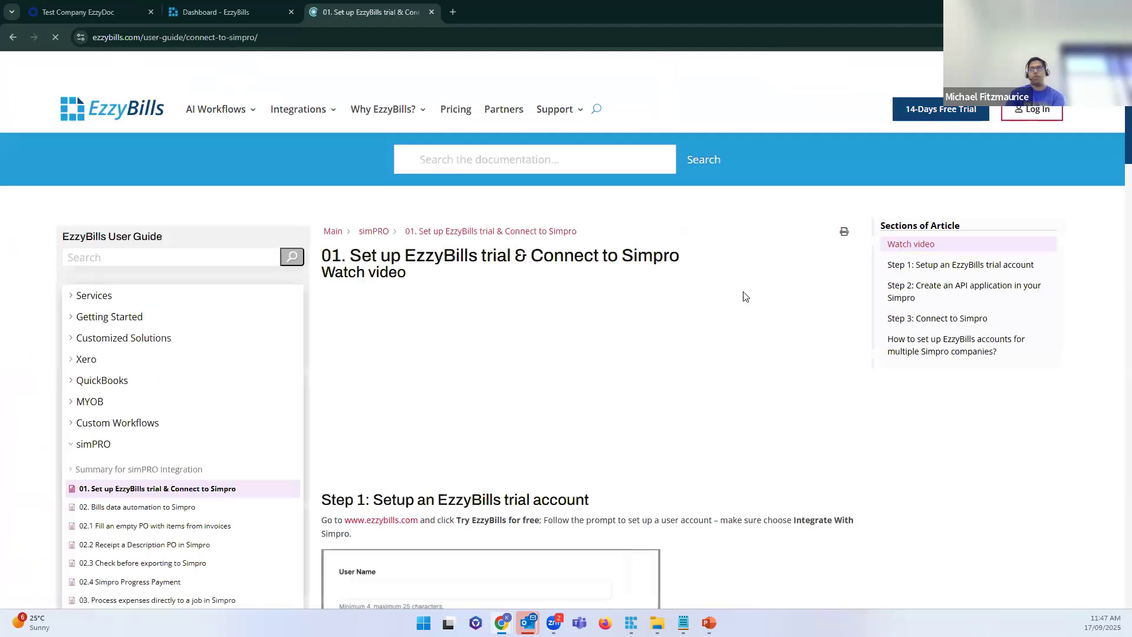
Step: Scroll the article to Step 2, highlighting the Step 1, Step 2 and Step 3 headings
scroll(659, 309, down, 2)
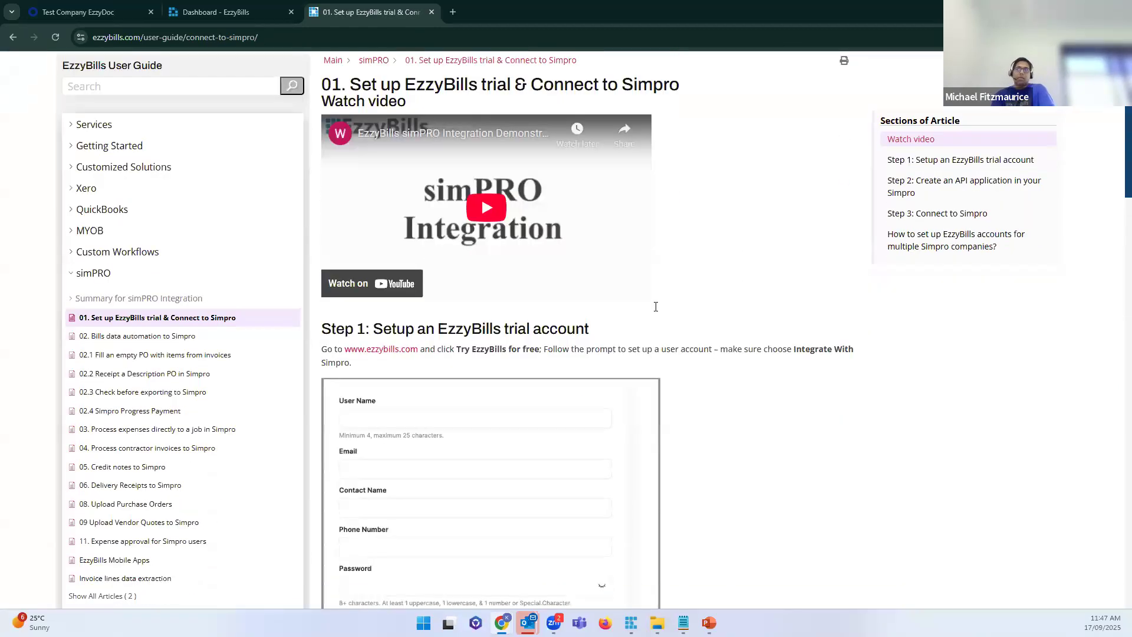
scroll(725, 353, down, 1)
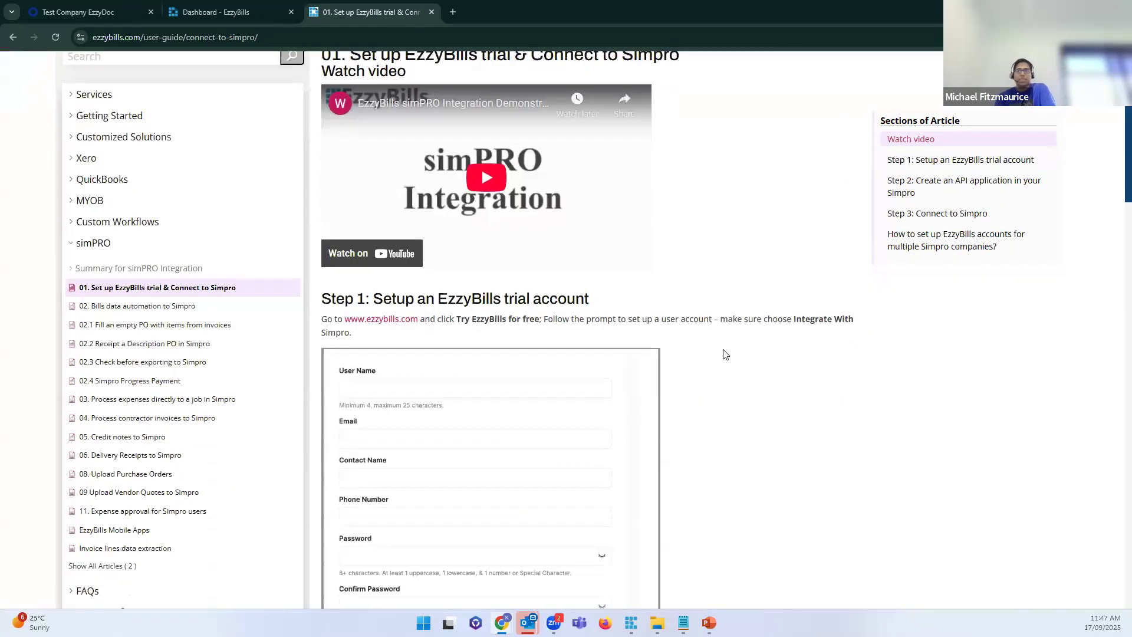
scroll(621, 278, down, 1)
drag(610, 266, 322, 257)
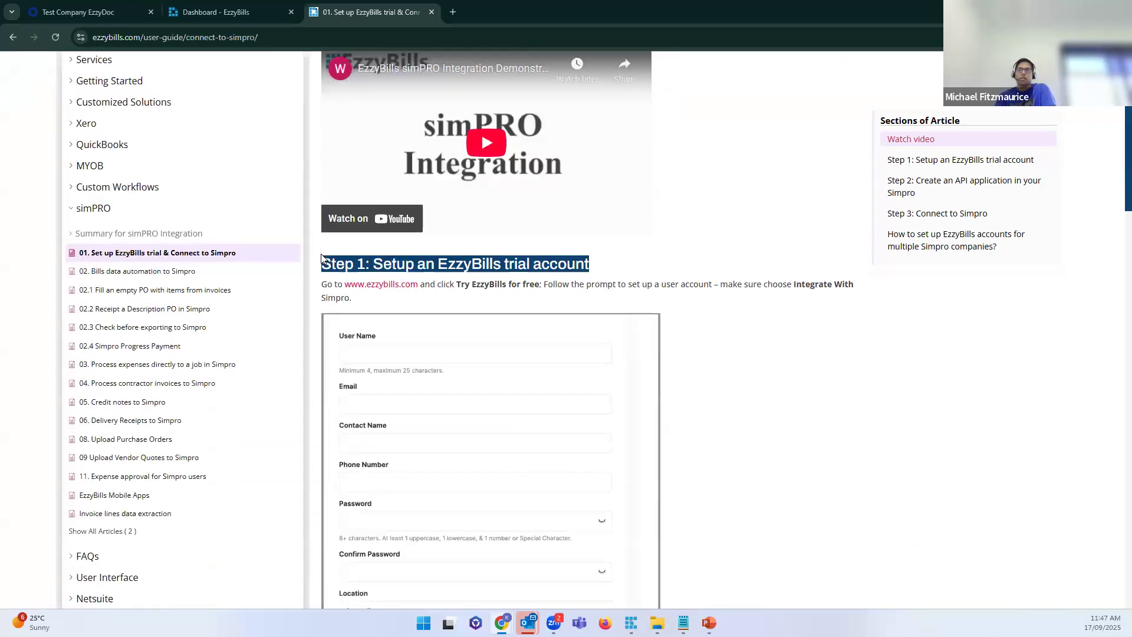
click(495, 260)
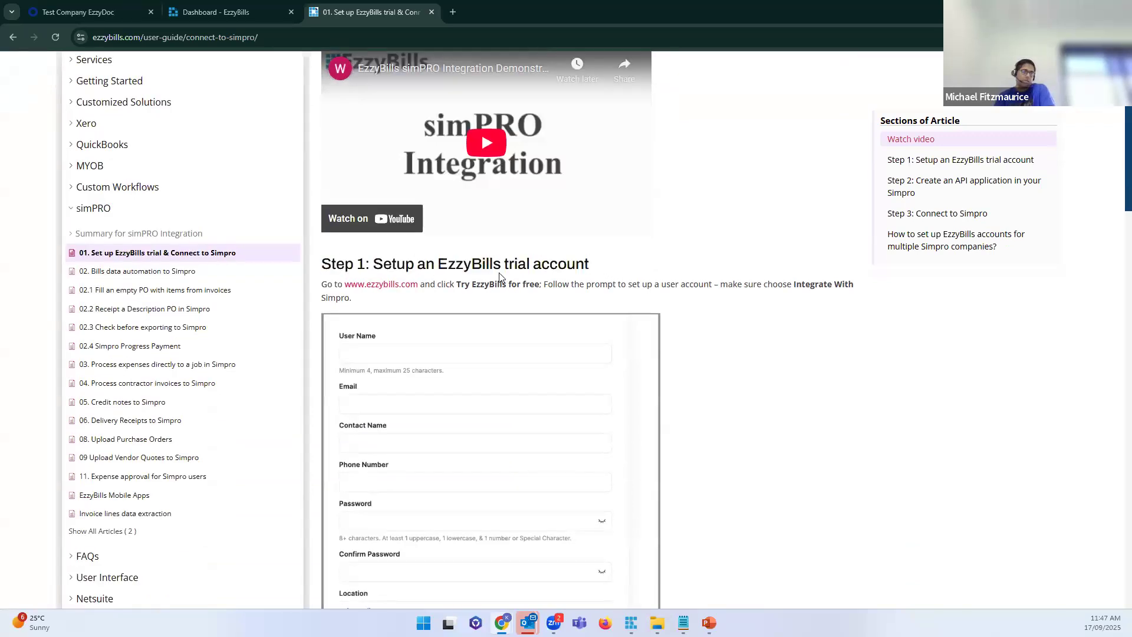
scroll(500, 276, down, 6)
drag(655, 279, 317, 288)
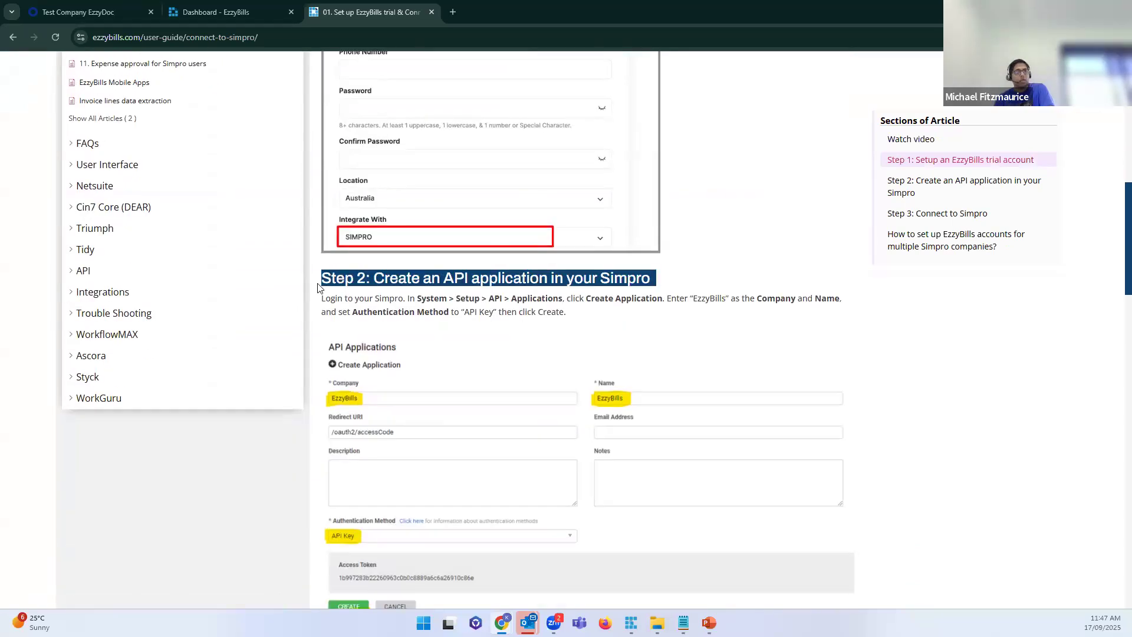
scroll(487, 330, down, 15)
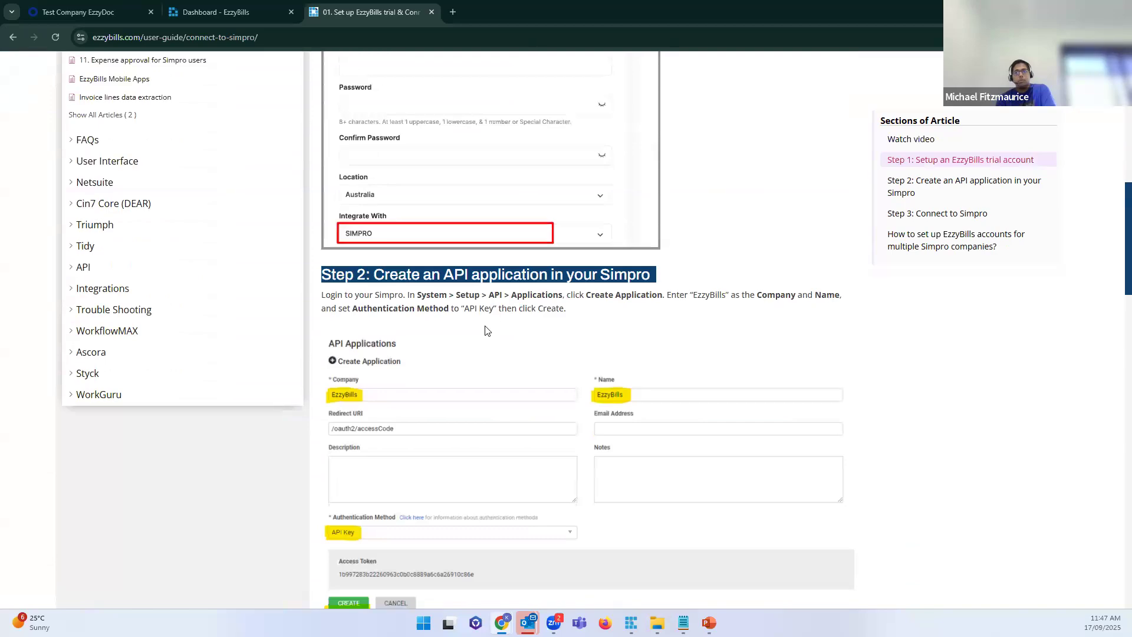
drag(517, 334, 332, 323)
scroll(491, 245, up, 9)
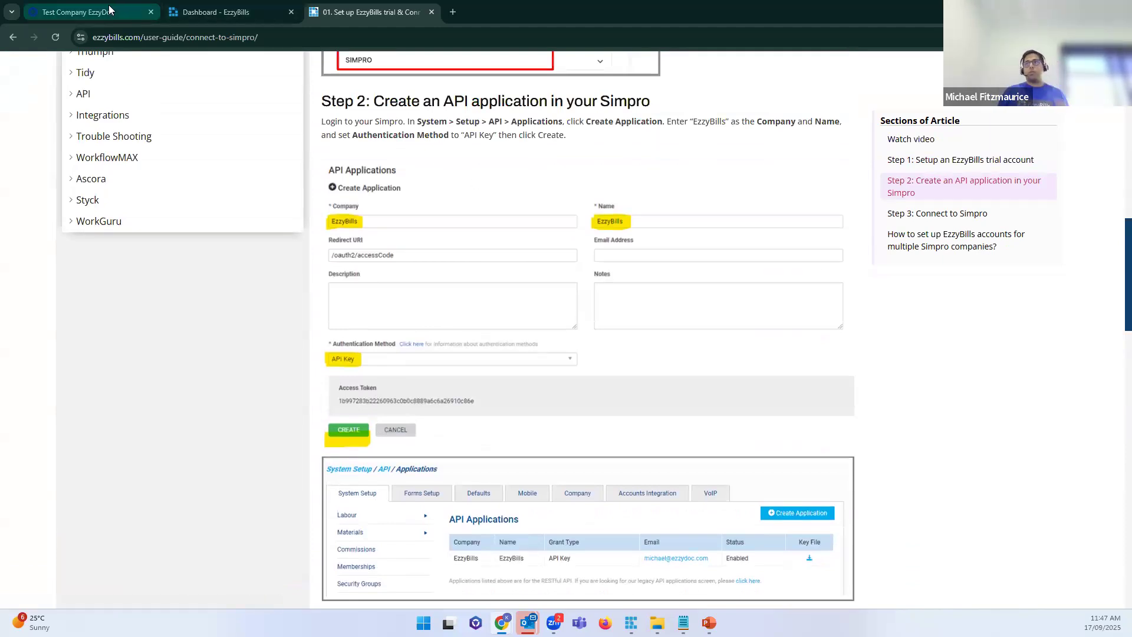
click(130, 11)
Step: In Simpro System Setup, go to API > Applications and start a new application
drag(135, 15, 270, 7)
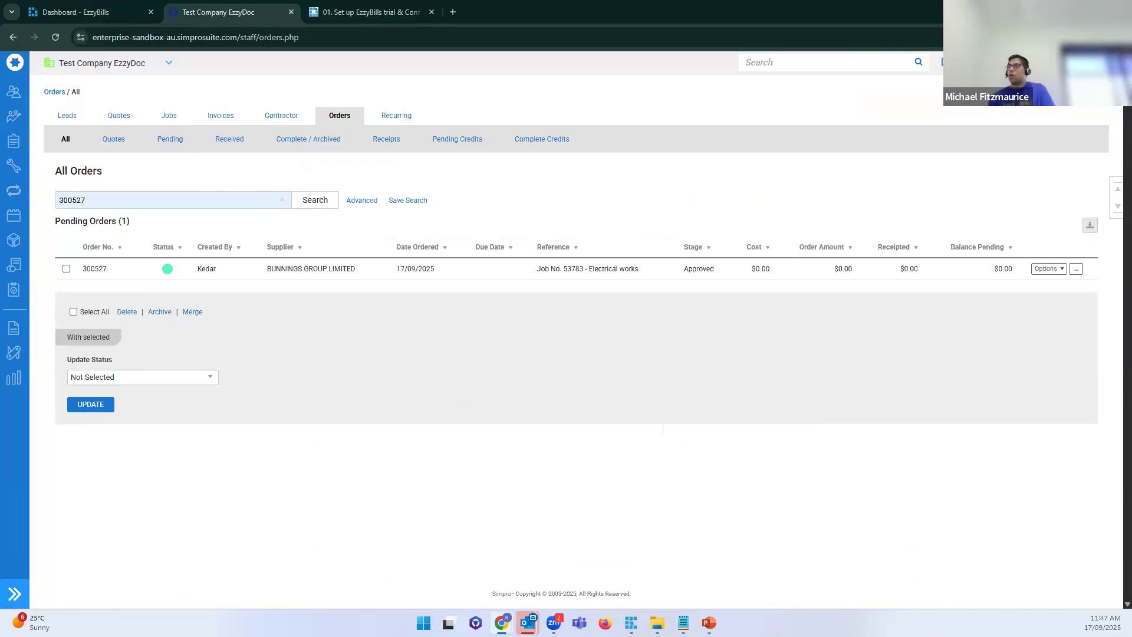
mouse_move(1007, 62)
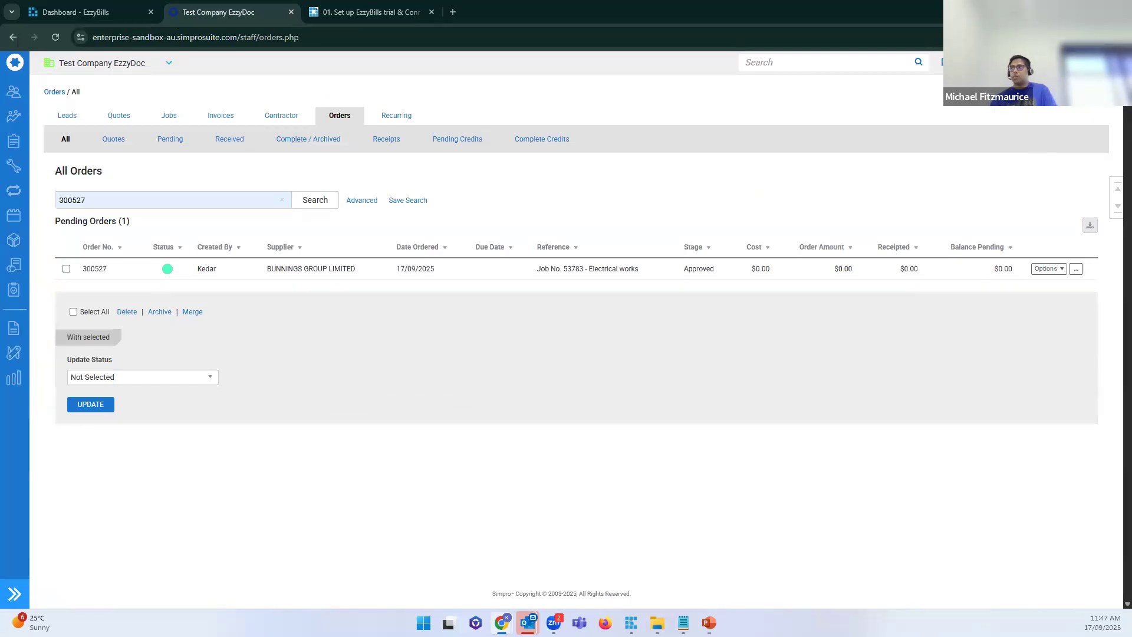
click(1010, 82)
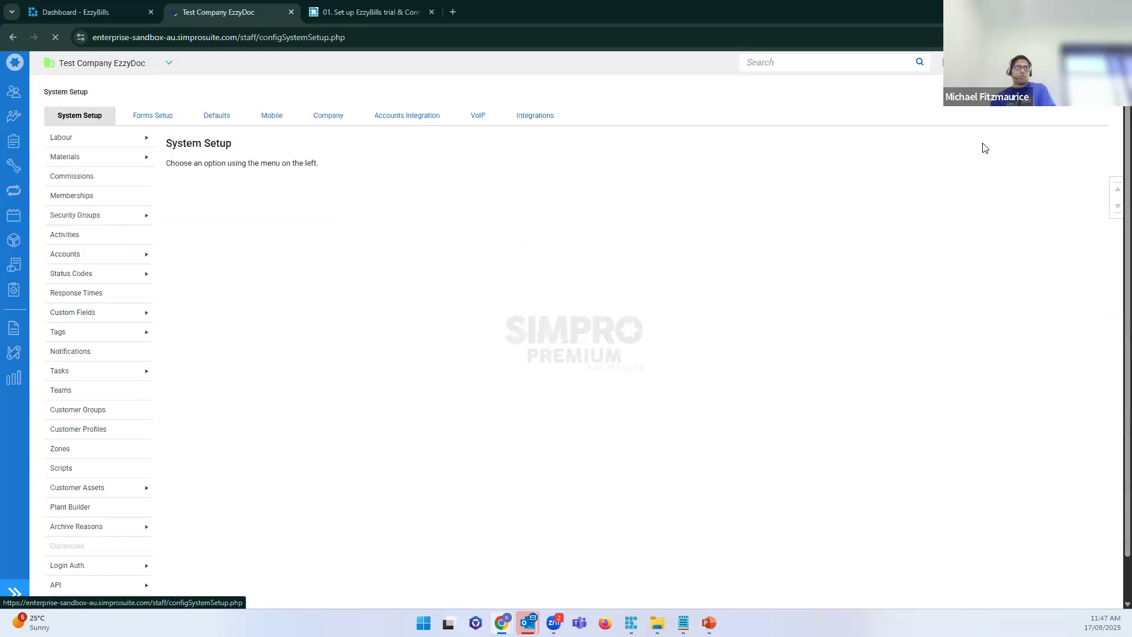
mouse_move(64, 332)
scroll(129, 480, down, 1)
mouse_move(112, 536)
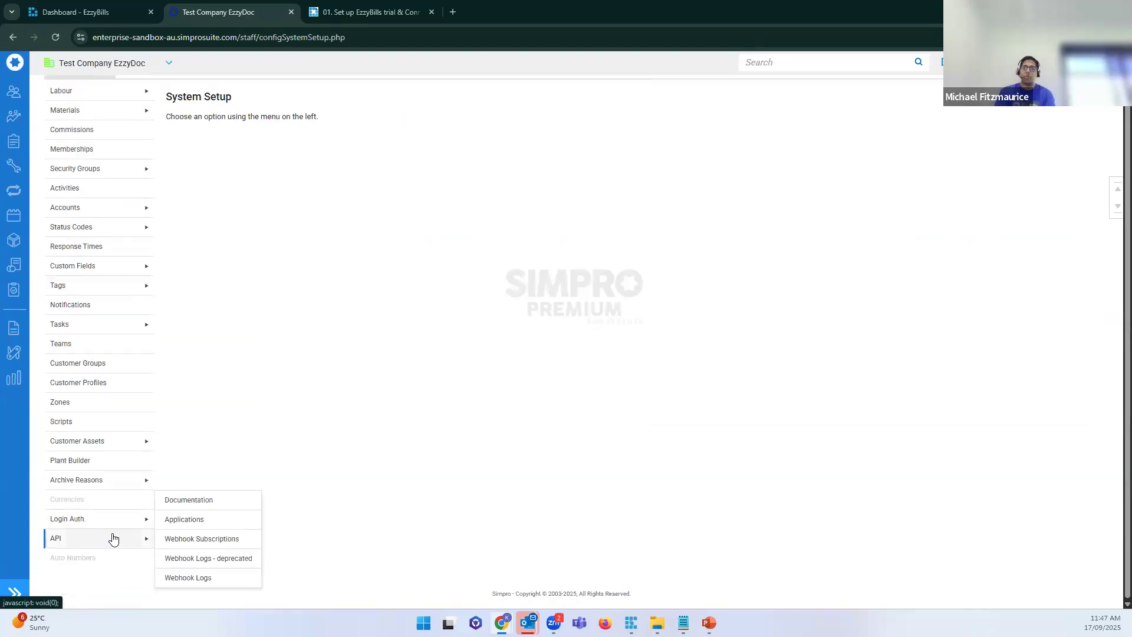
click(207, 521)
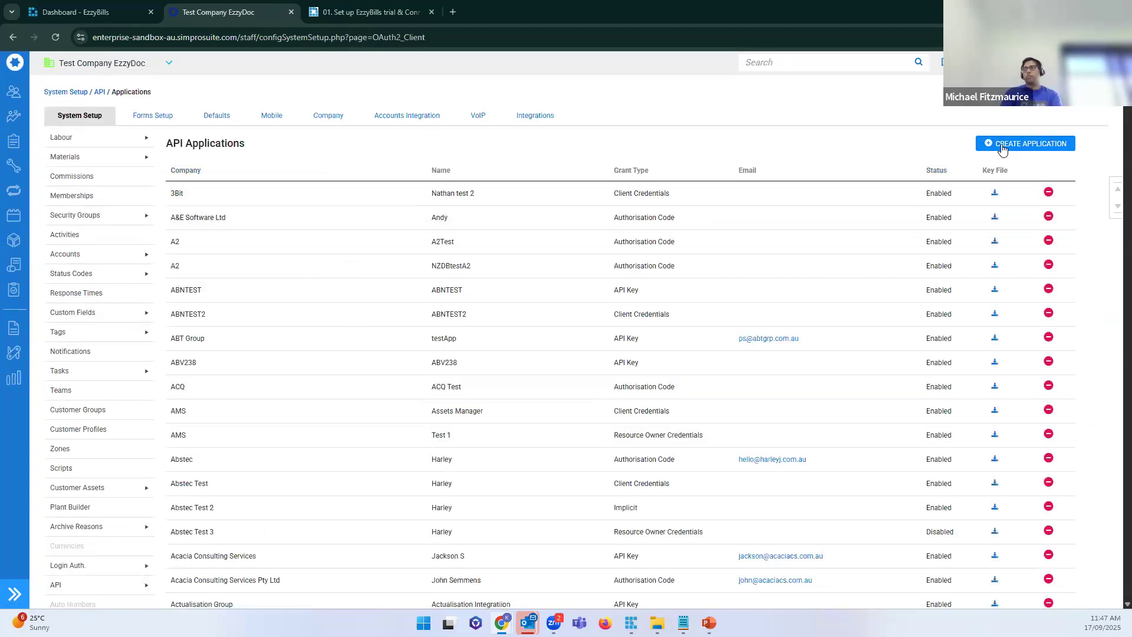
click(1032, 143)
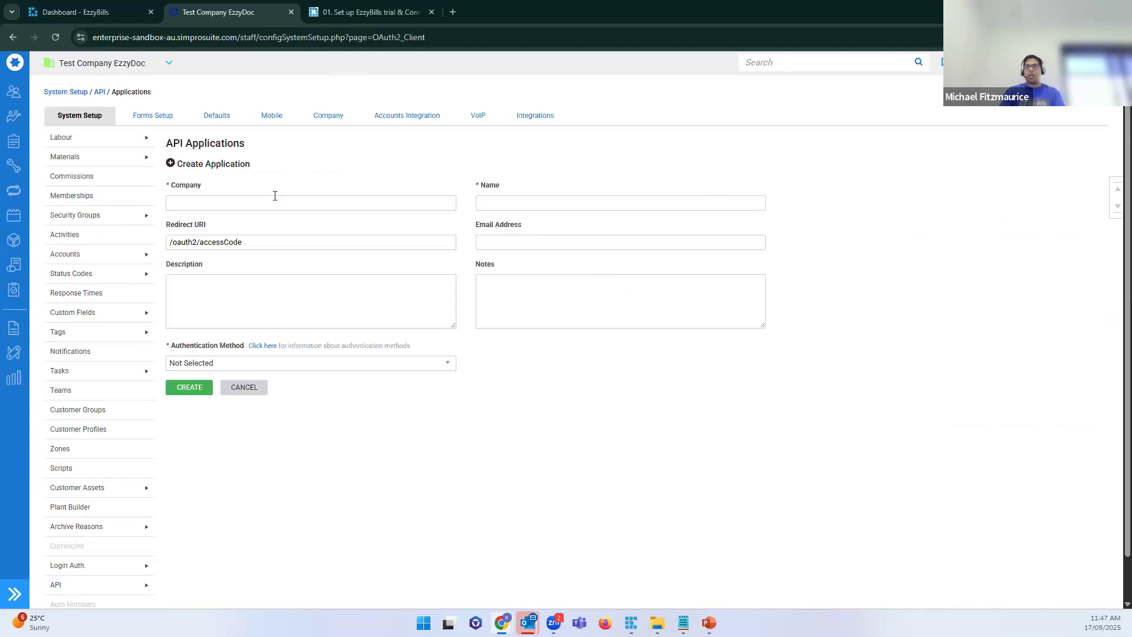
Step: Enter EzzyBills as both the Company and the Name of the new application
click(274, 197)
text(Ezzyb)
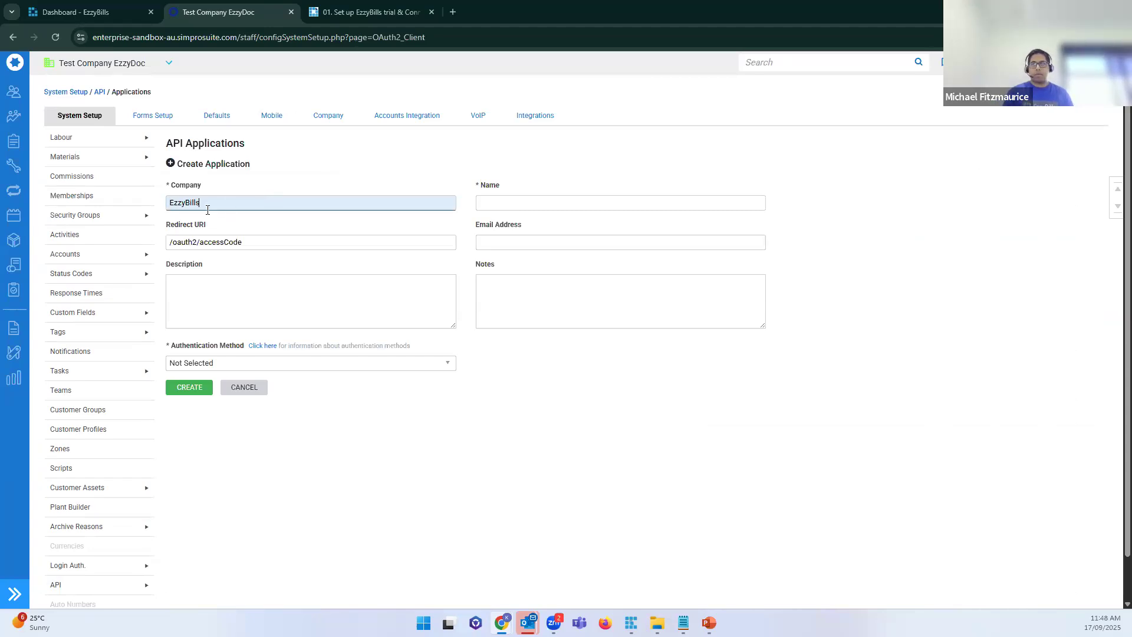
drag(207, 211, 93, 219)
key(ctrl+c)
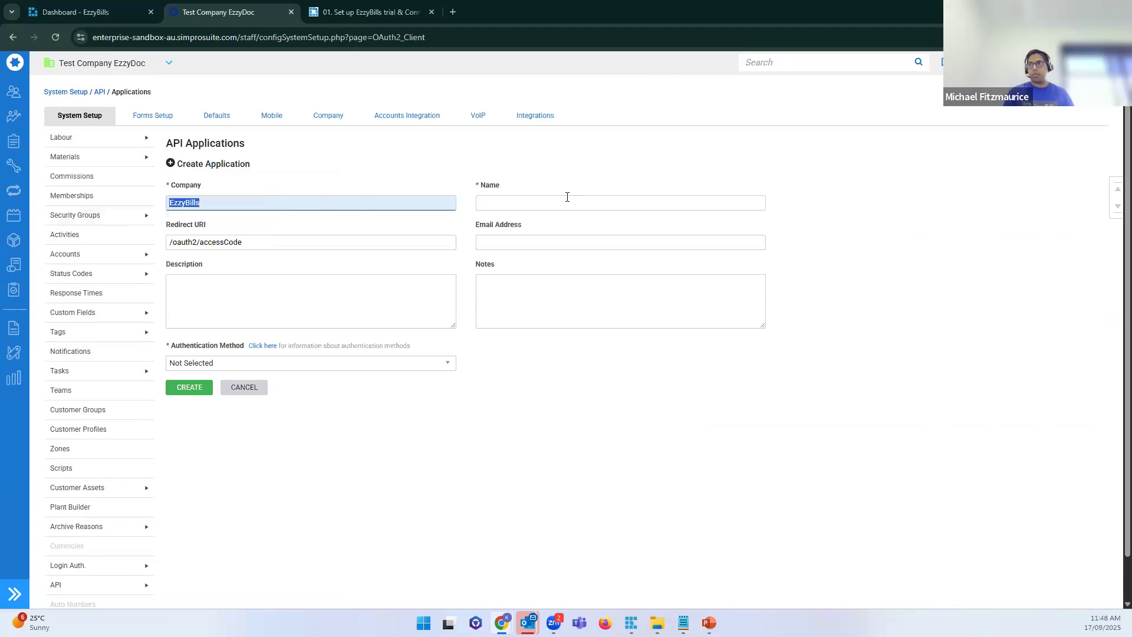
click(620, 203)
key(ctrl+v)
click(874, 214)
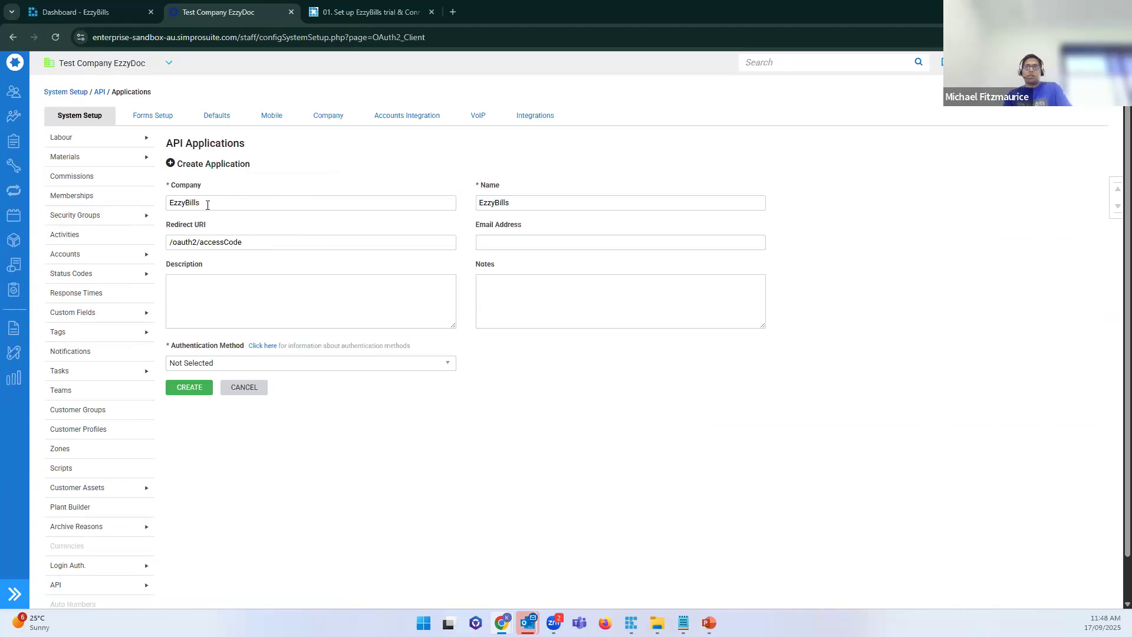
drag(208, 204, 139, 215)
click(242, 207)
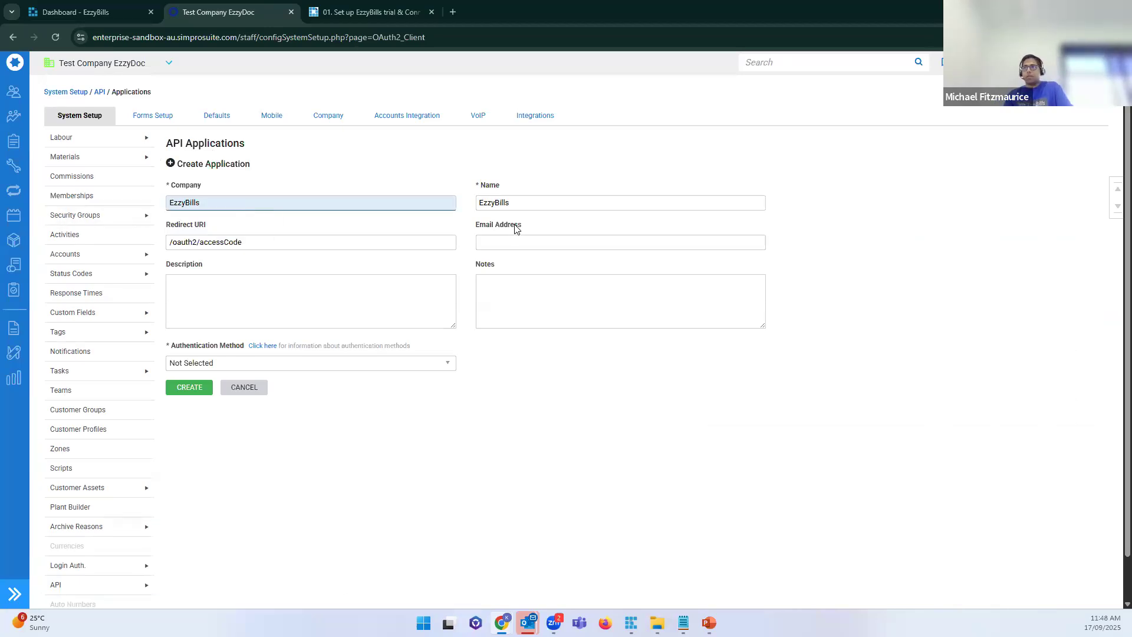
Step: Set Authentication Method to API Key and check the Simpro setup path in the guide
click(530, 204)
click(812, 245)
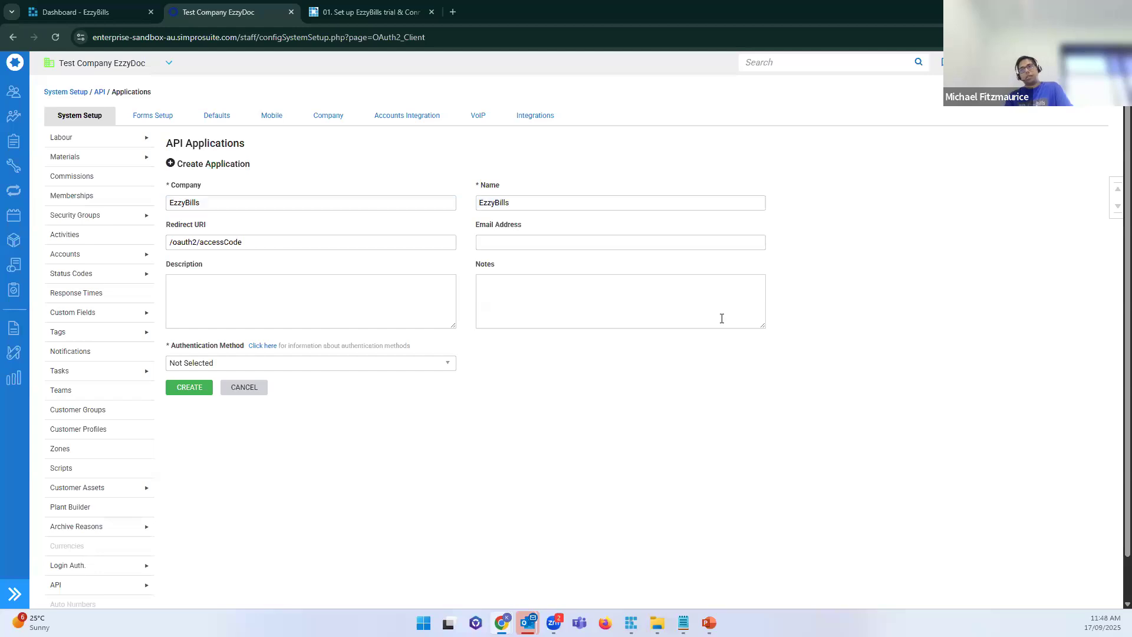
click(236, 366)
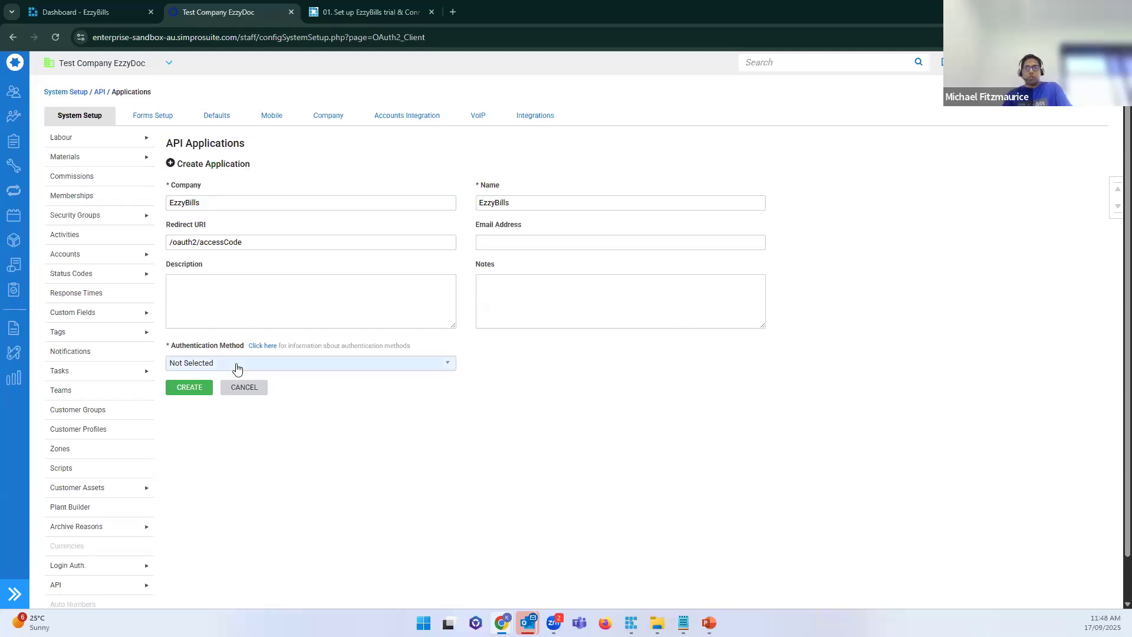
click(217, 411)
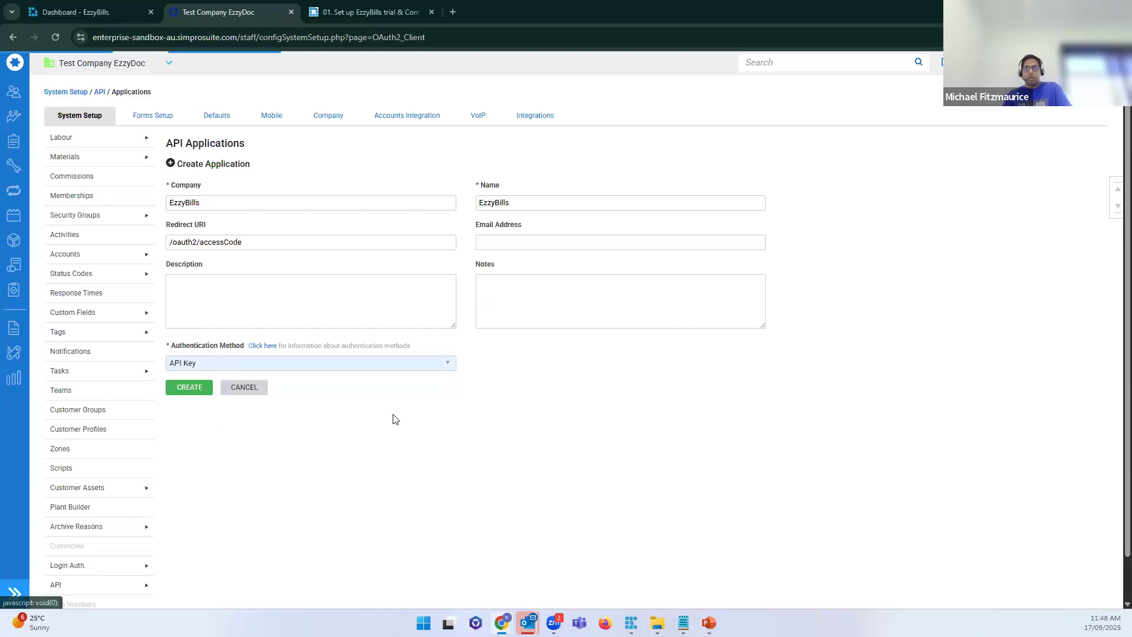
click(367, 16)
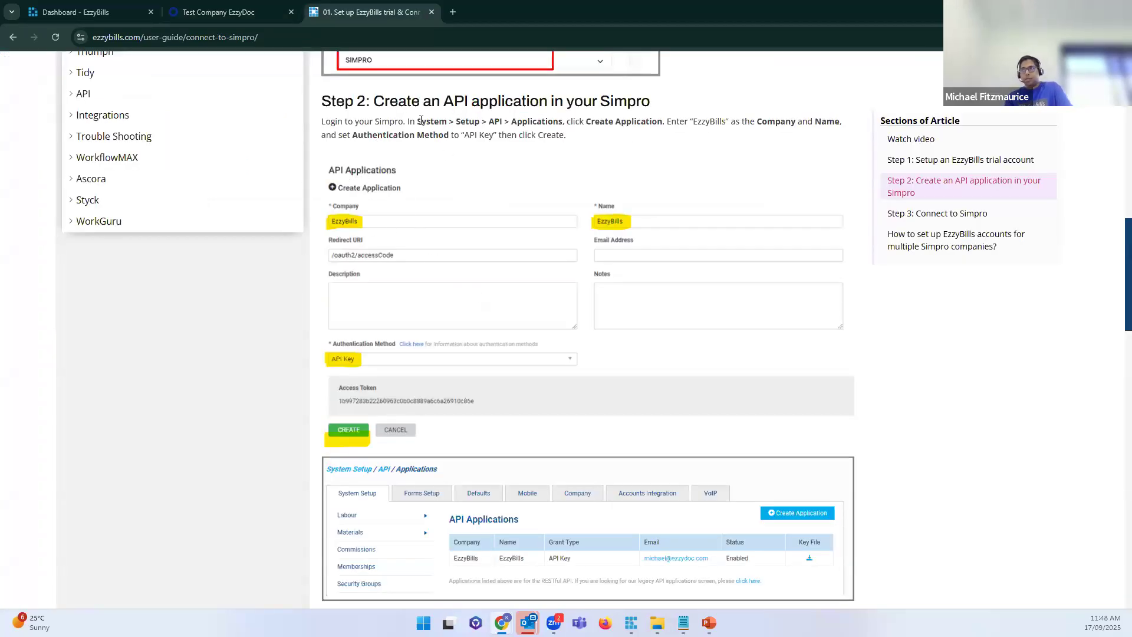
drag(417, 121, 664, 122)
click(677, 145)
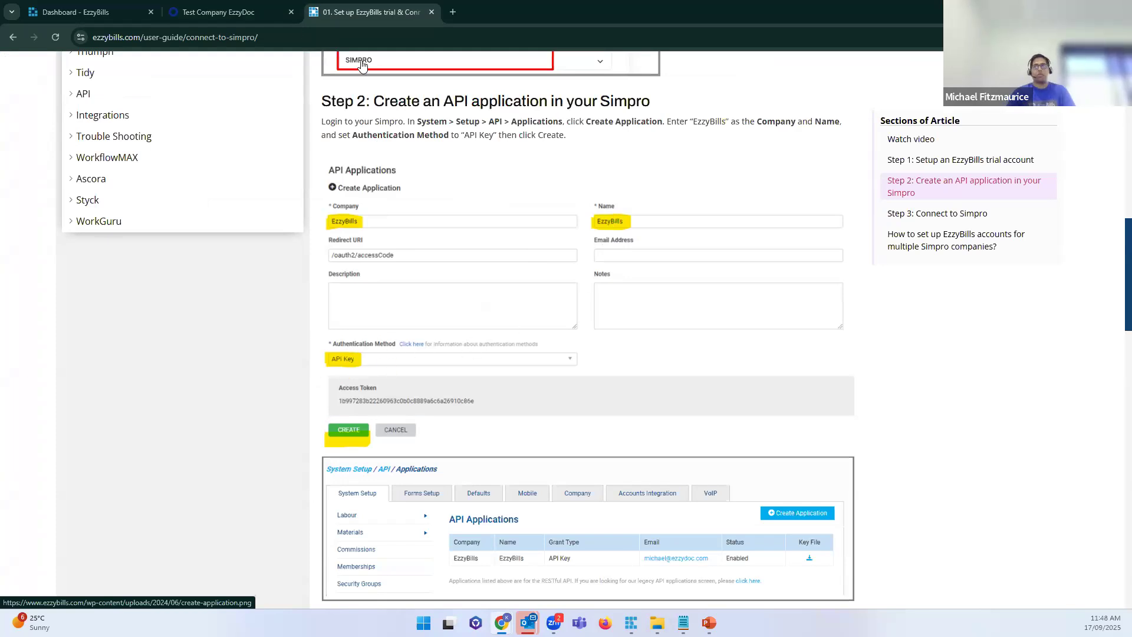
click(225, 13)
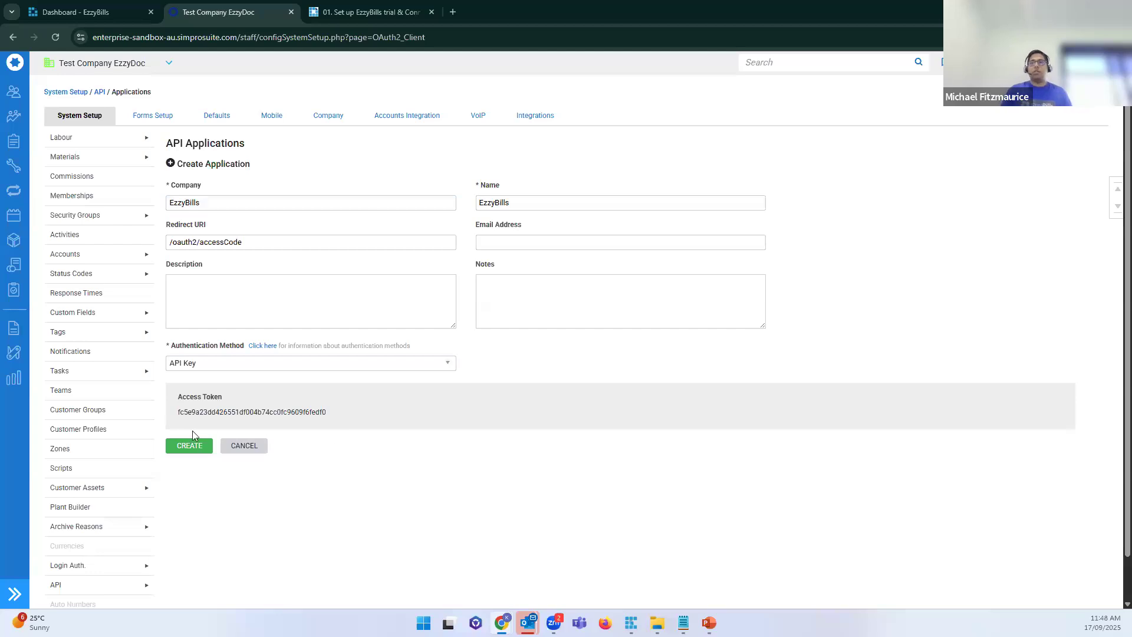
Step: Create the EzzyBills application and save its oAuth2 details key file to Downloads
click(189, 446)
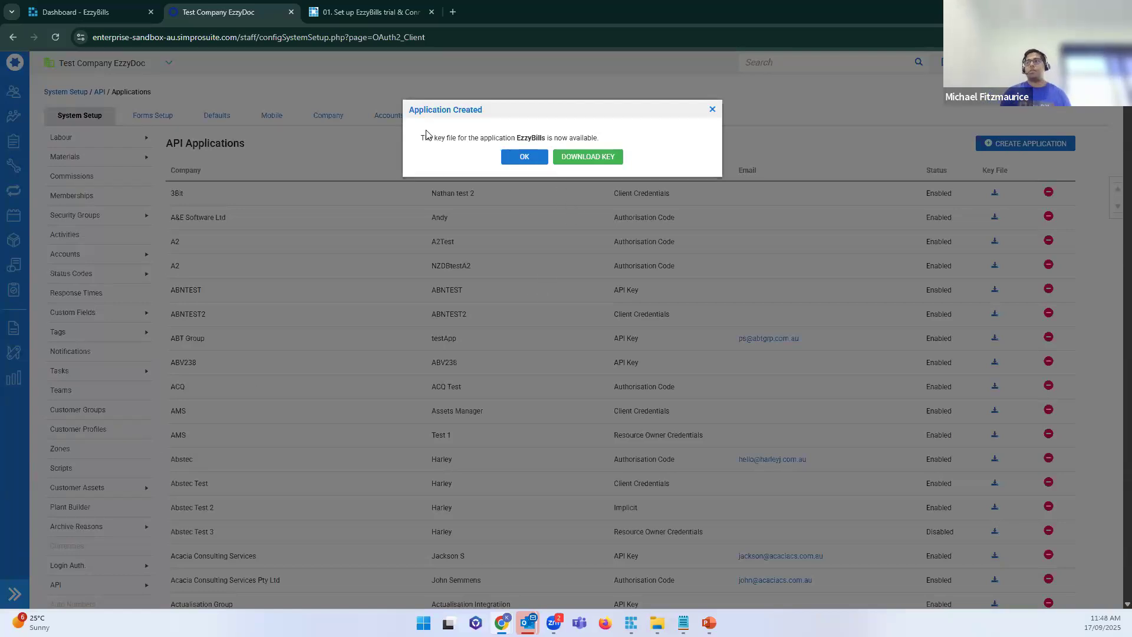
drag(421, 138, 630, 133)
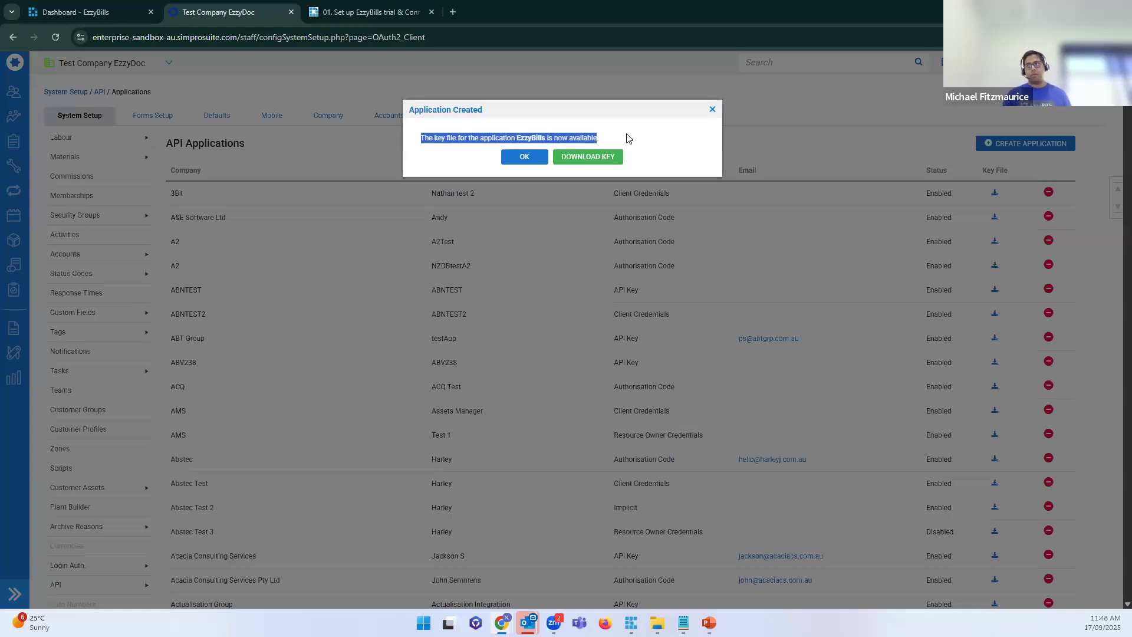
click(627, 135)
click(603, 162)
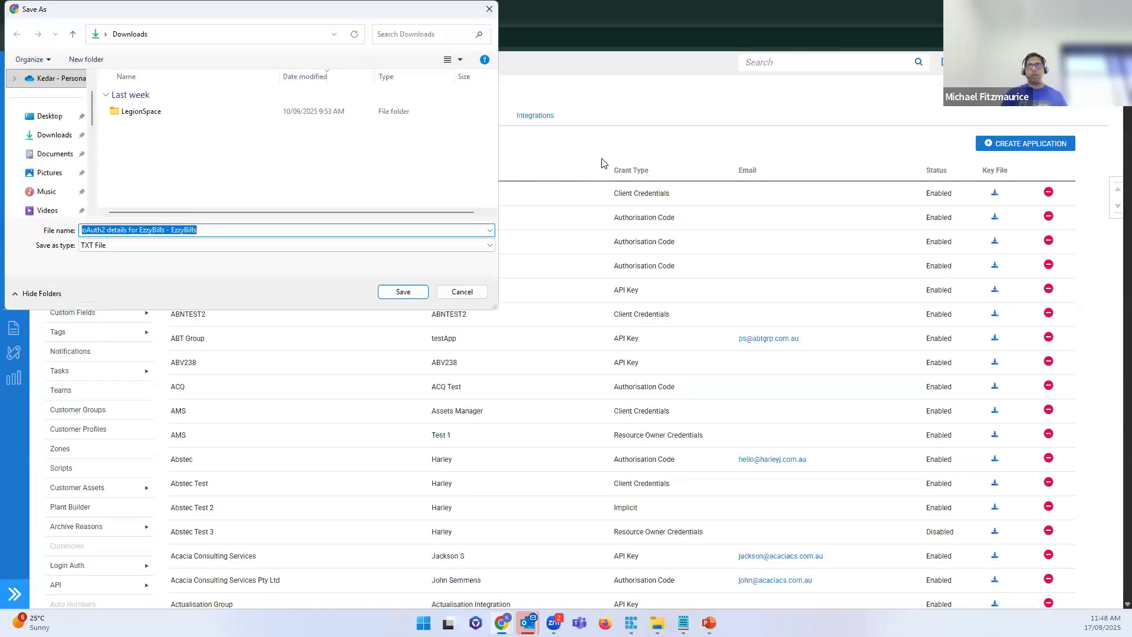
click(404, 293)
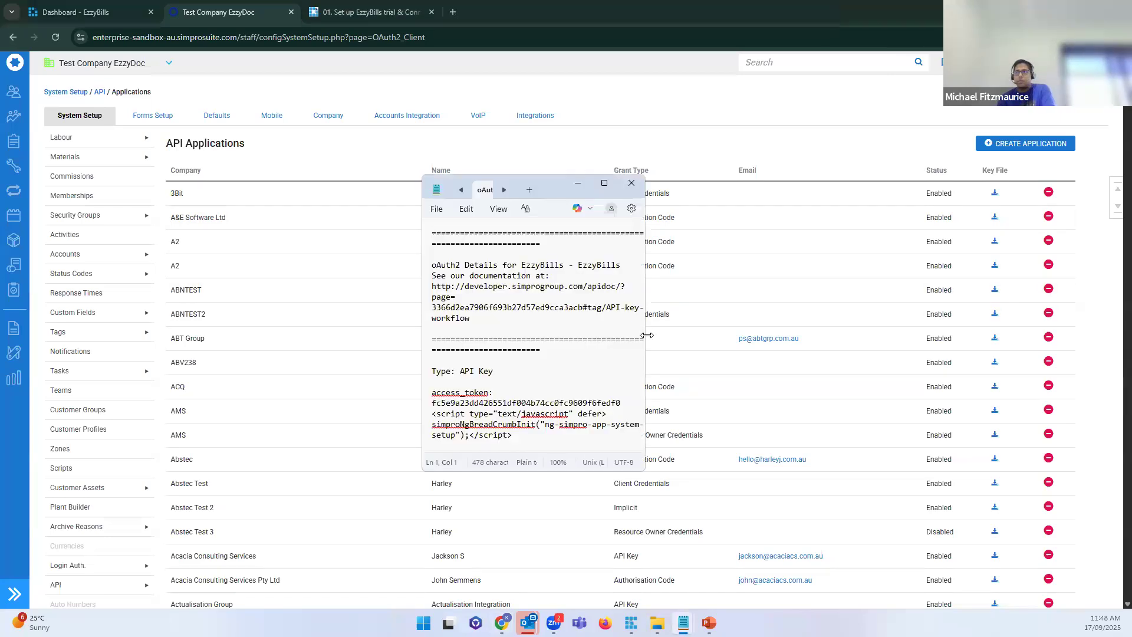
Step: Widen and move the Notepad key file window, then select the access_token value
drag(647, 335, 1038, 330)
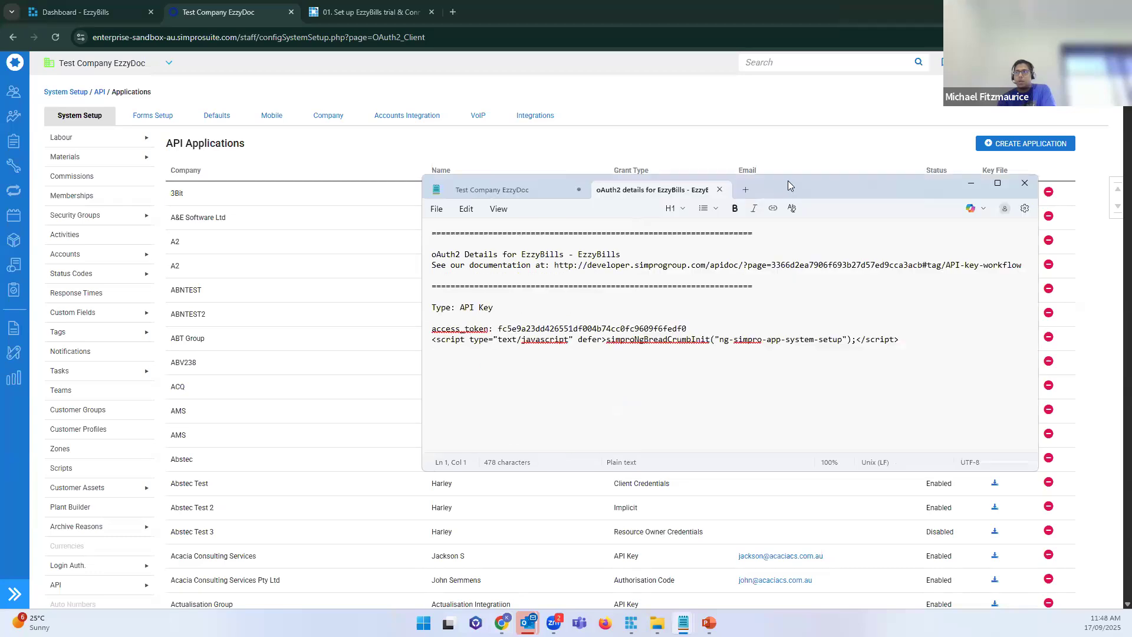
drag(796, 188, 622, 136)
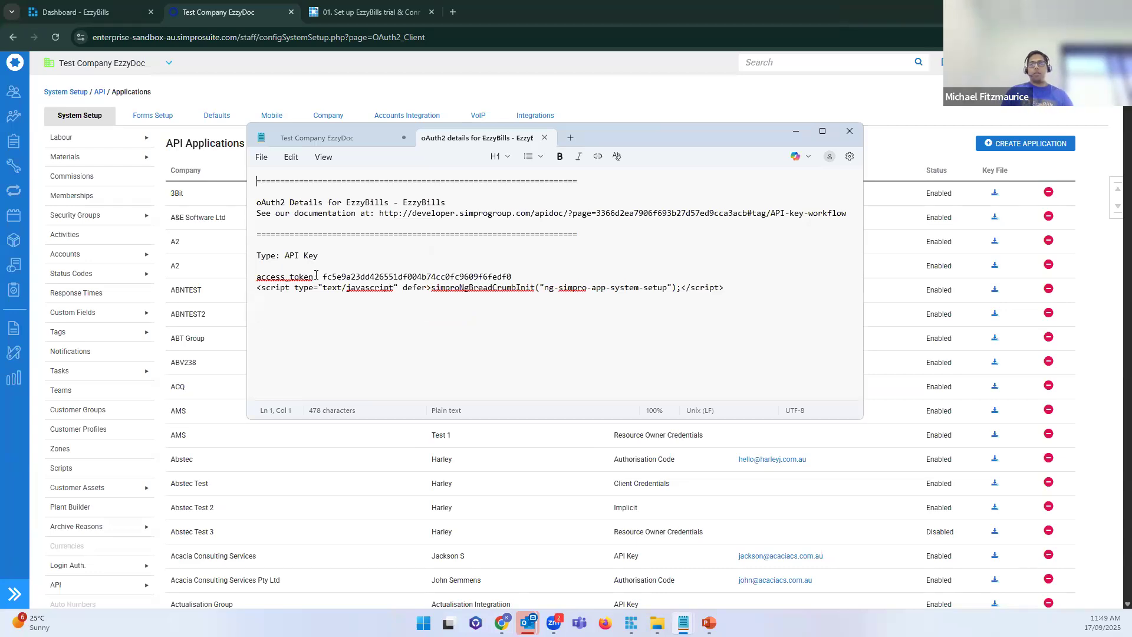
double_click(416, 276)
key(ctrl+c)
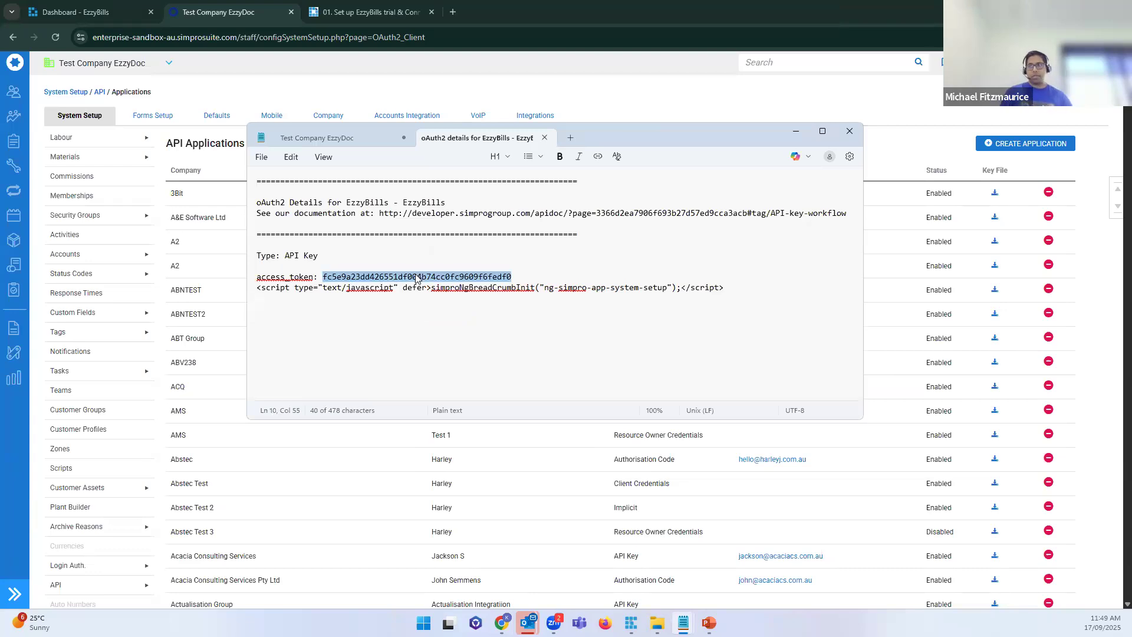
click(94, 13)
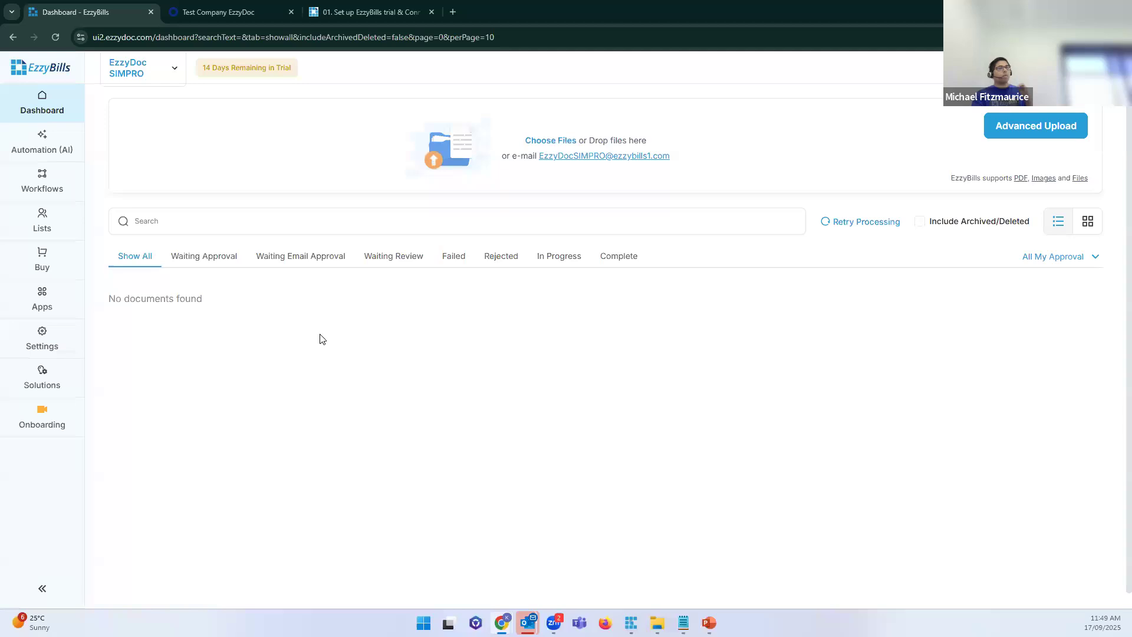
Step: In Apps > Simpro, paste the access token into the Simpro Key field
click(46, 299)
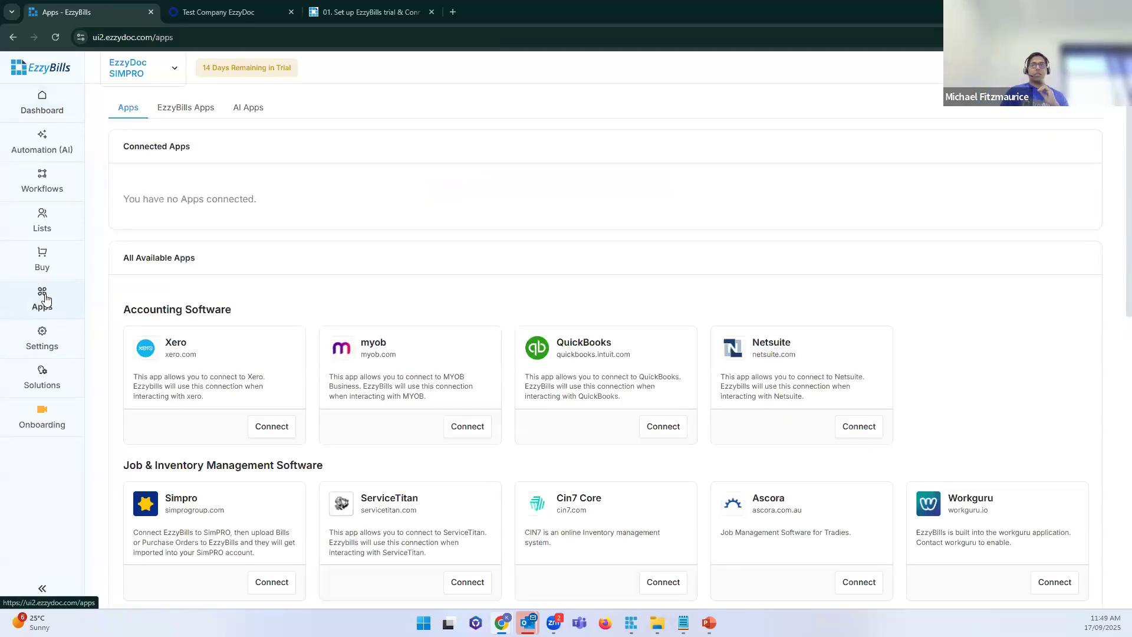
click(271, 524)
click(656, 330)
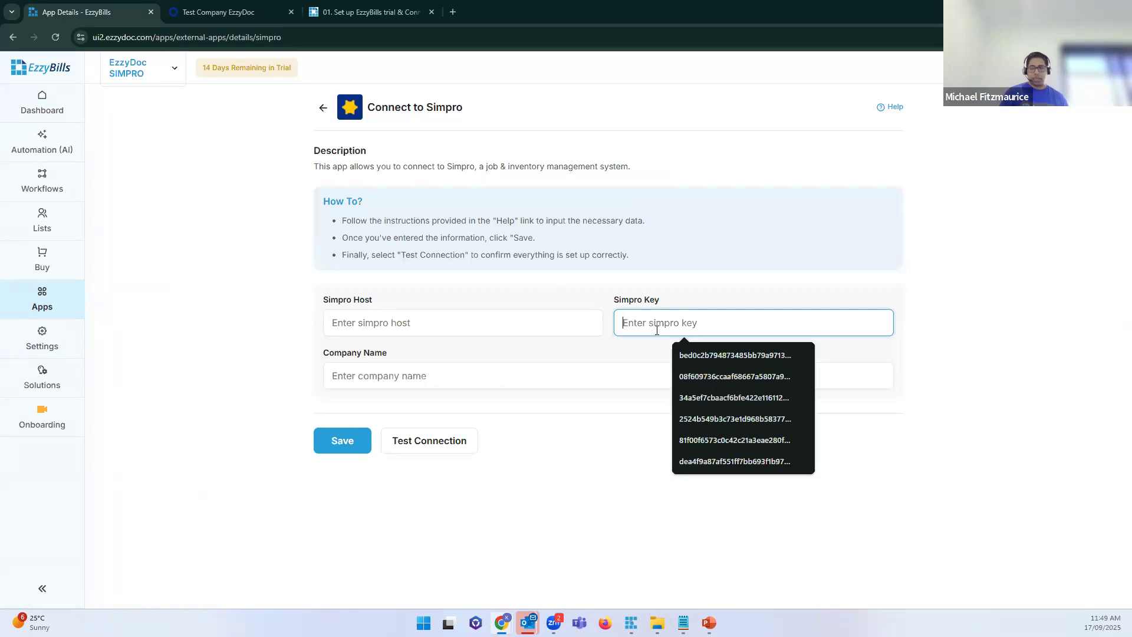
key(ctrl+v)
click(684, 452)
Step: Copy the Simpro site address and paste it into the Simpro Host field
click(390, 343)
click(391, 330)
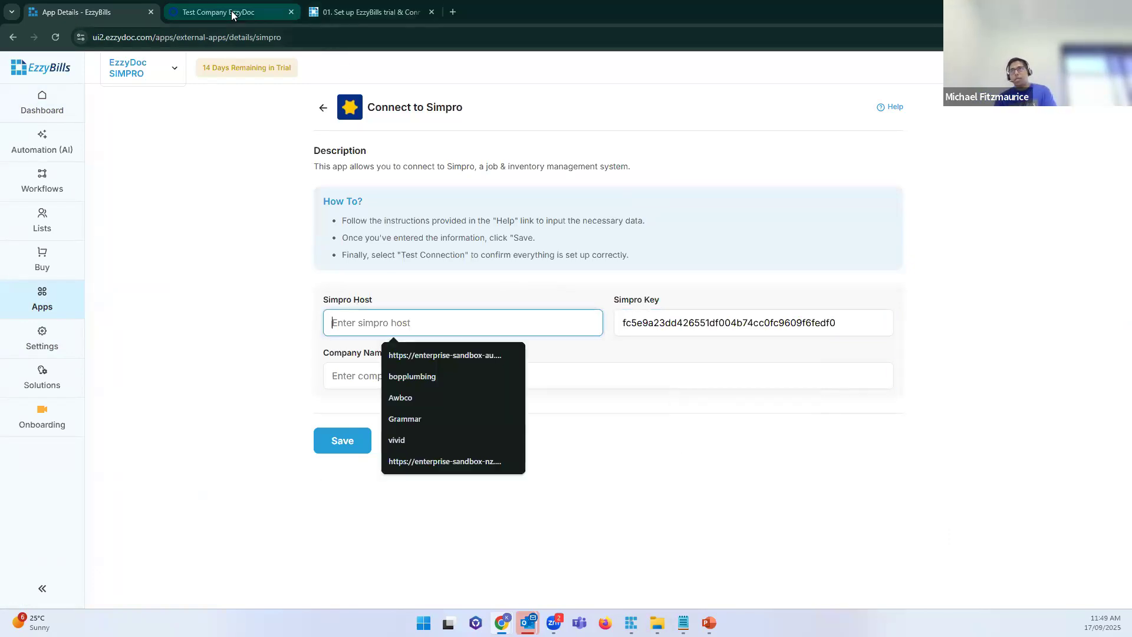
key(ctrl+Tab)
click(451, 37)
key(ctrl+c)
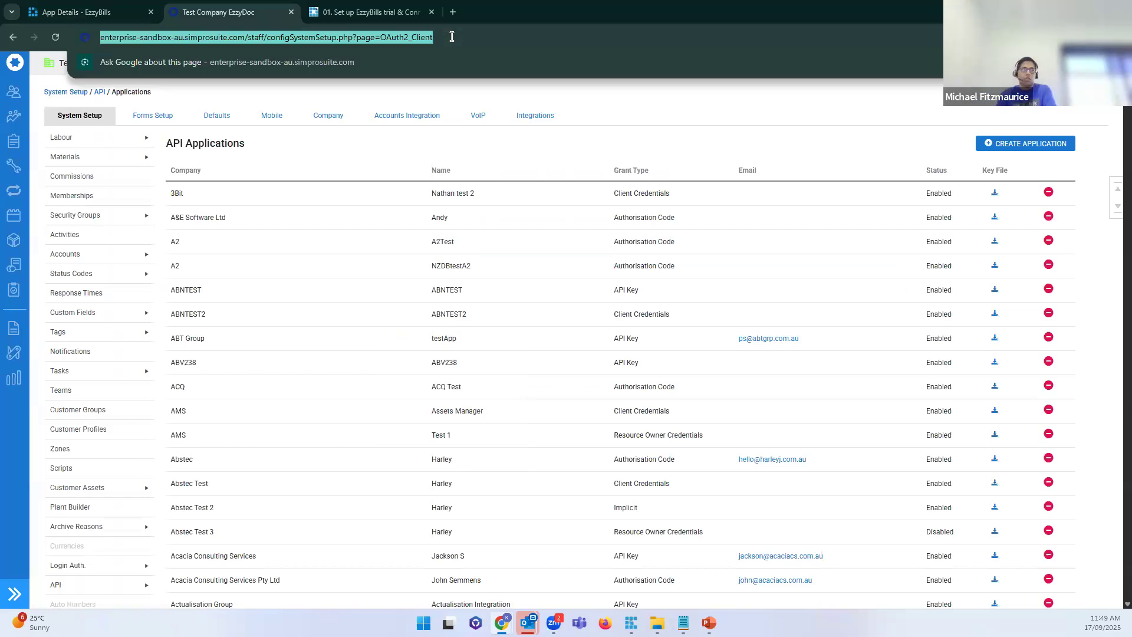
click(97, 10)
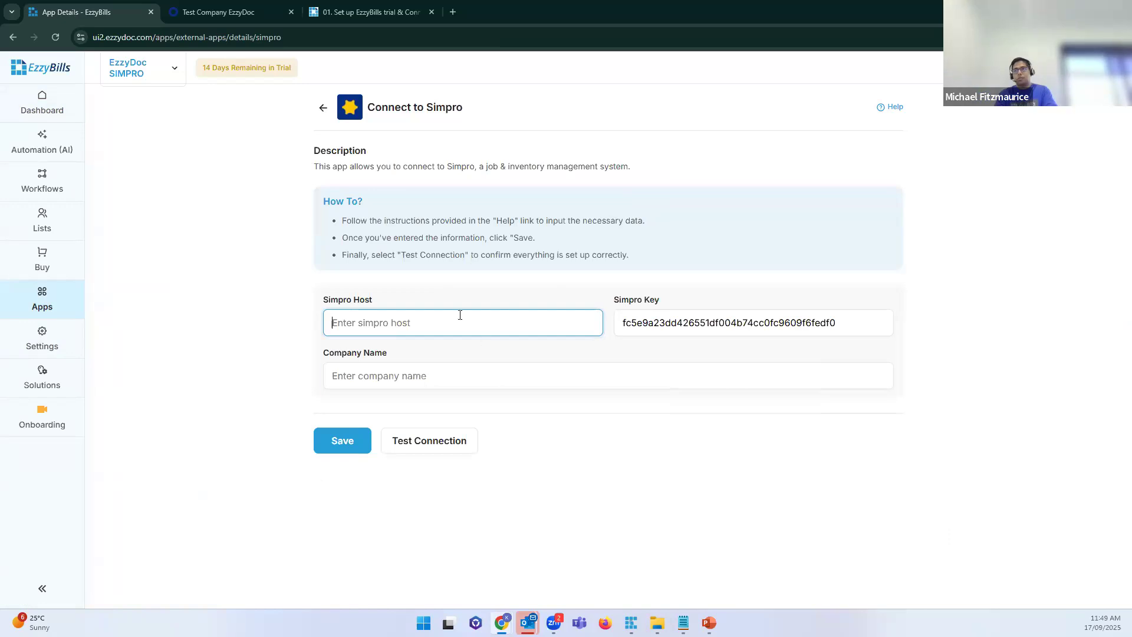
key(ctrl+v)
Step: Check the Simpro company name and move the Notepad key file window aside
click(404, 379)
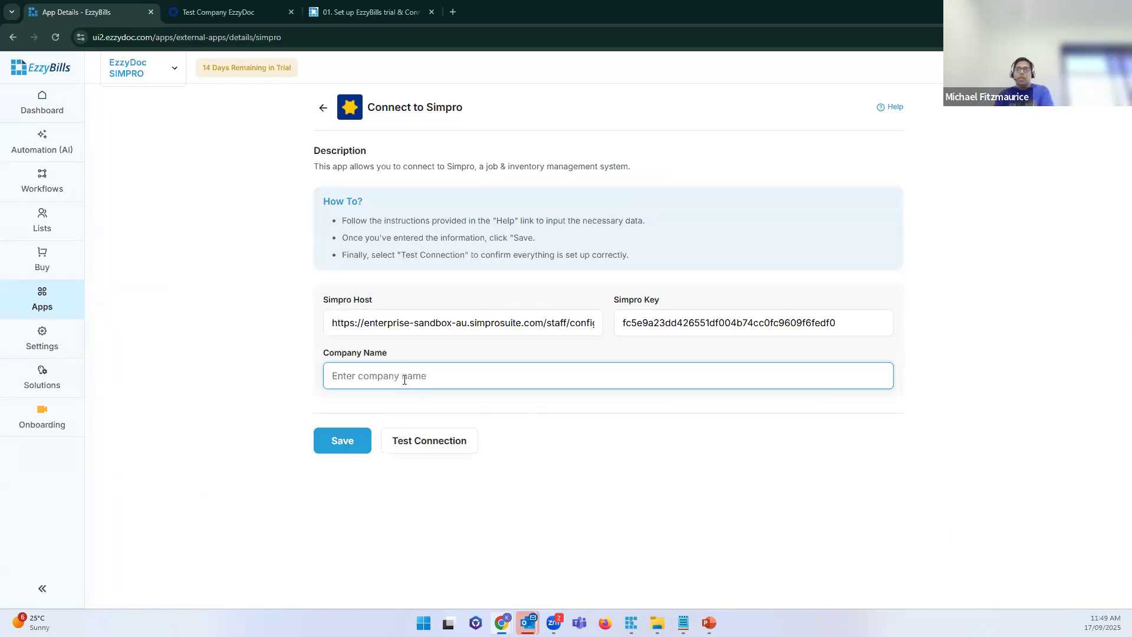
click(234, 12)
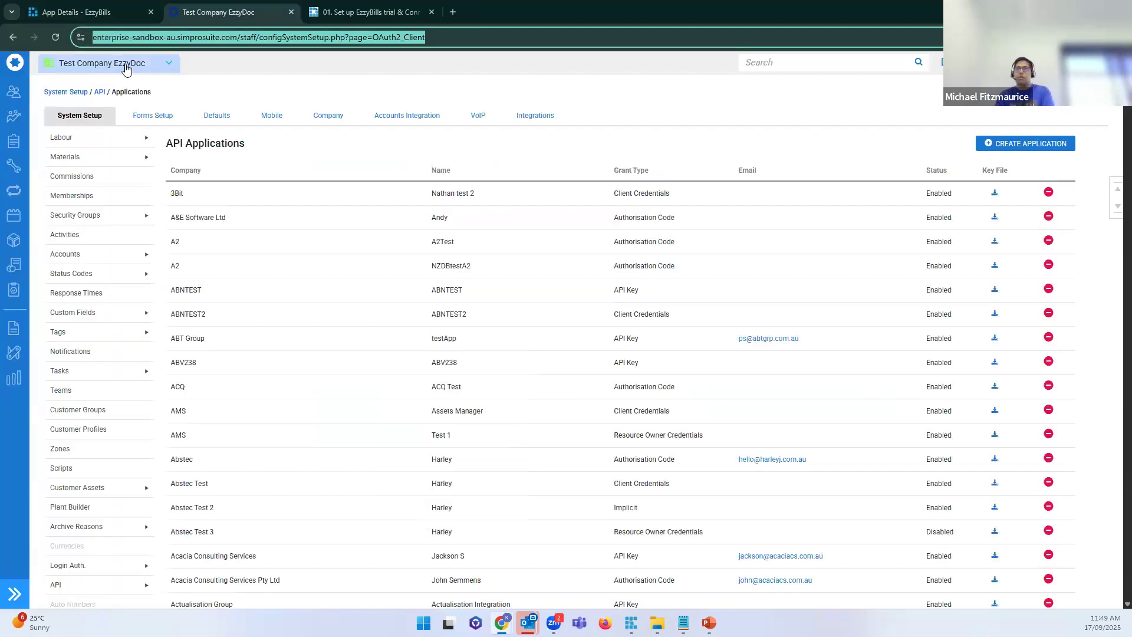
click(114, 13)
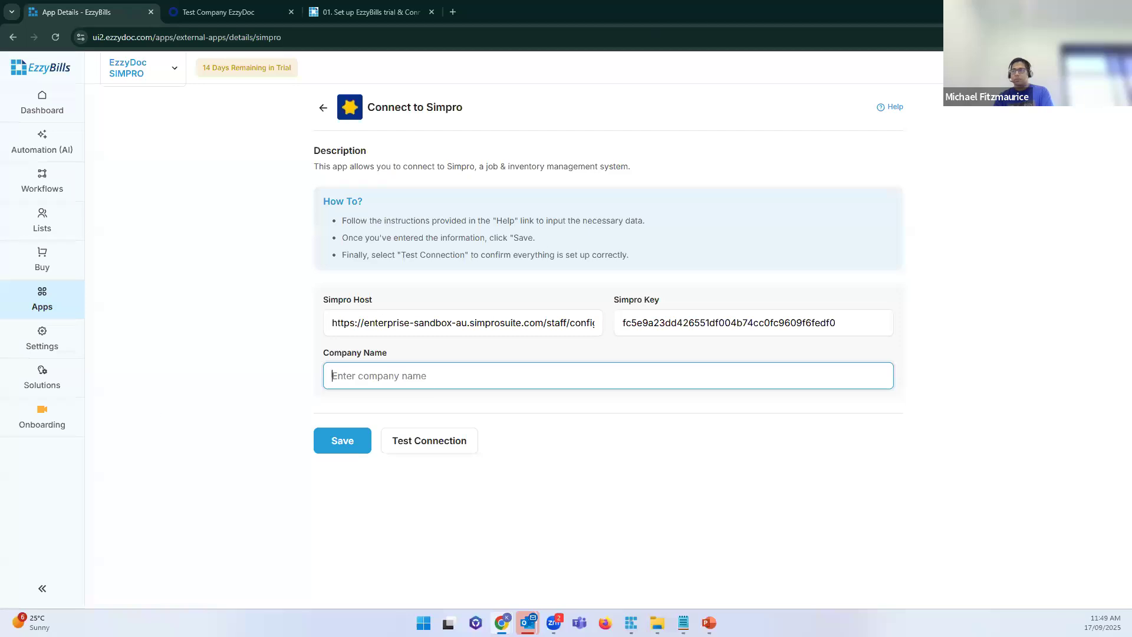
click(683, 622)
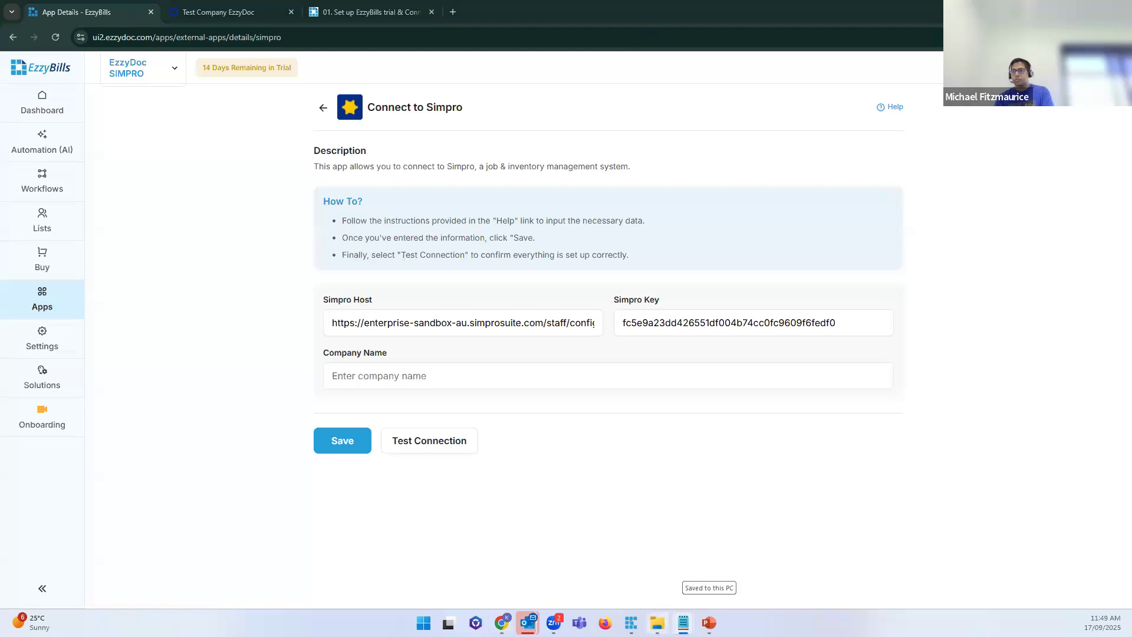
mouse_move(683, 622)
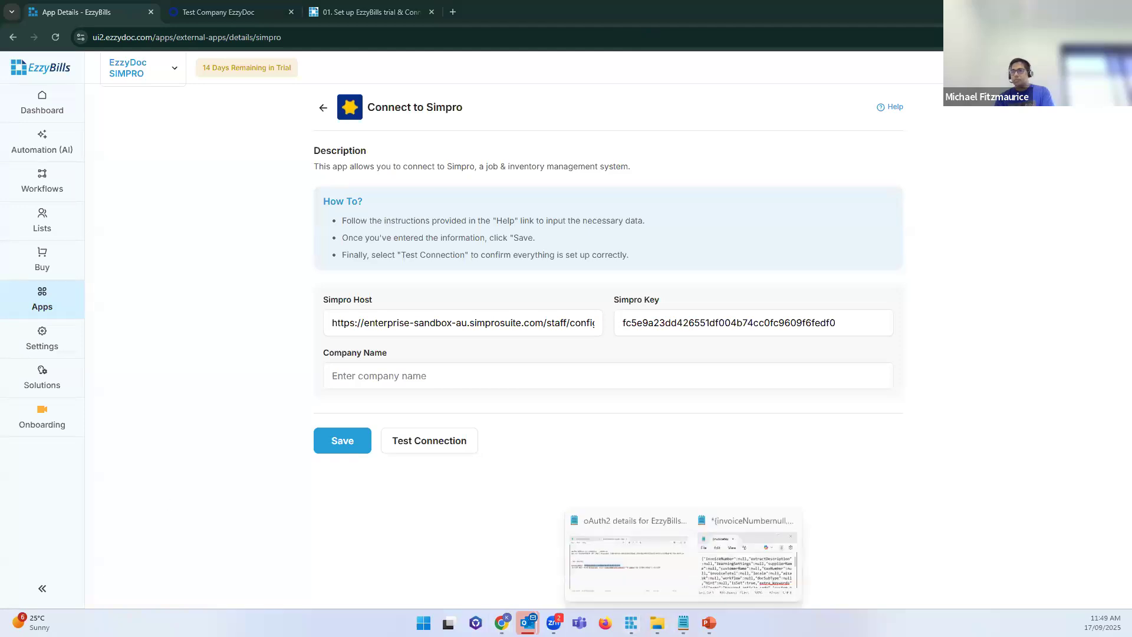
click(663, 564)
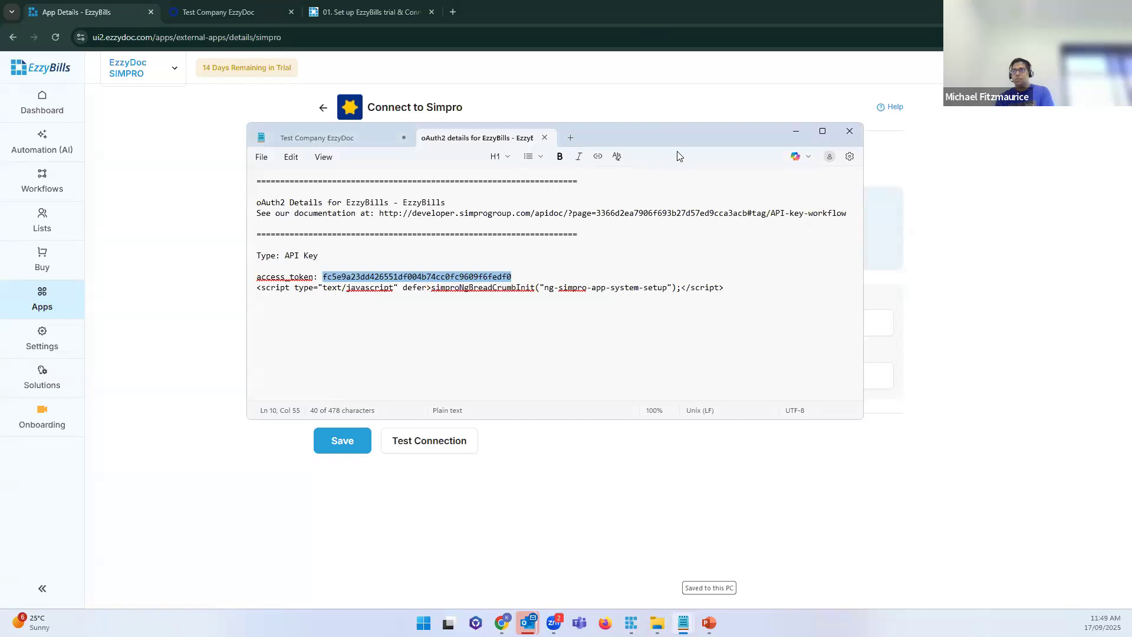
drag(678, 141, 0, 140)
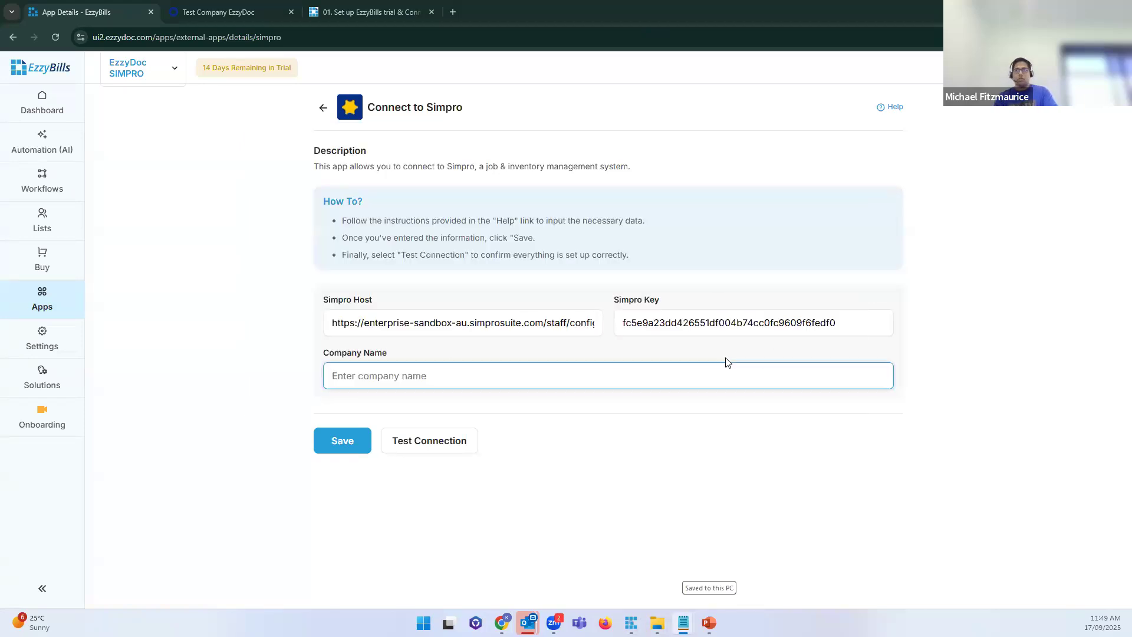
Step: Fill Company Name with Test Company EzzyDoc and save the Simpro connection
click(522, 375)
text(Test Company EzzyDoc)
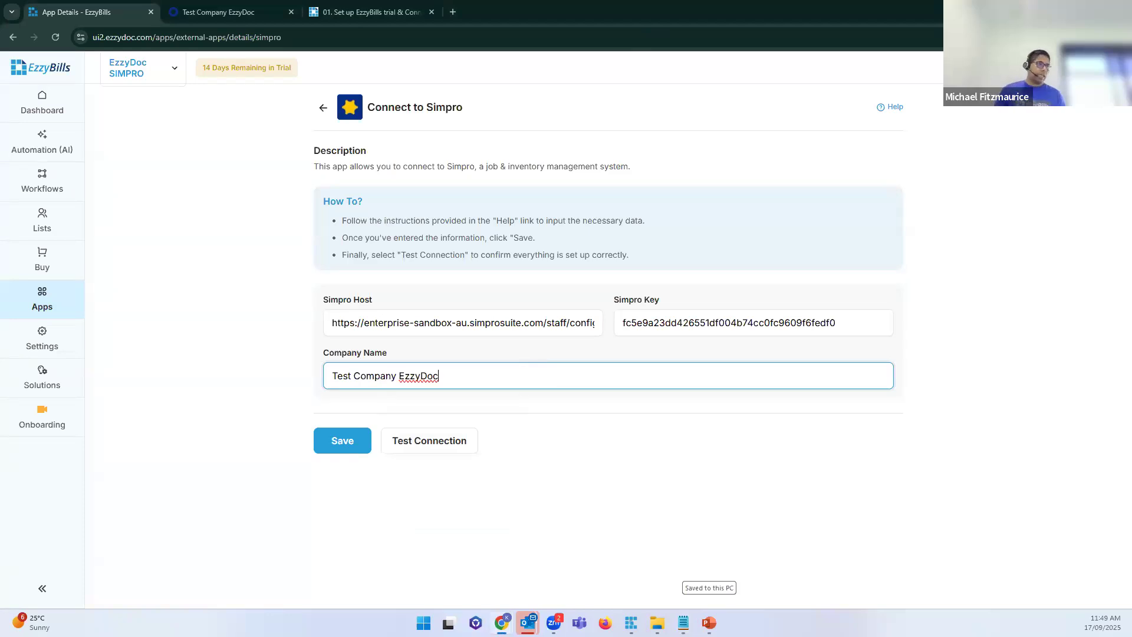
key(alt+Tab)
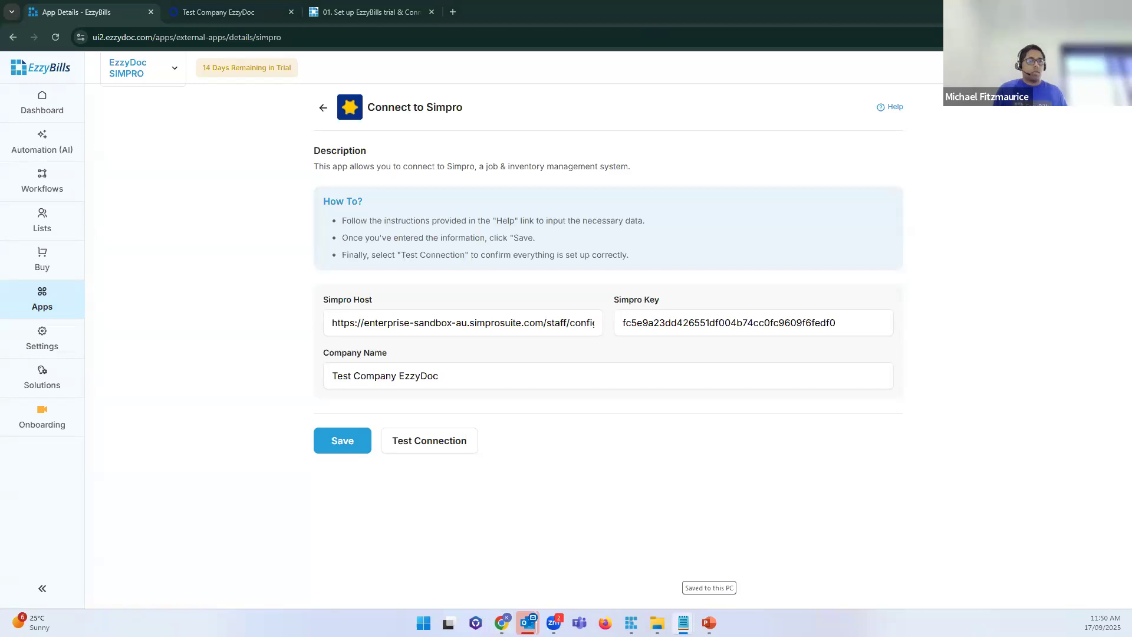
triple_click(490, 366)
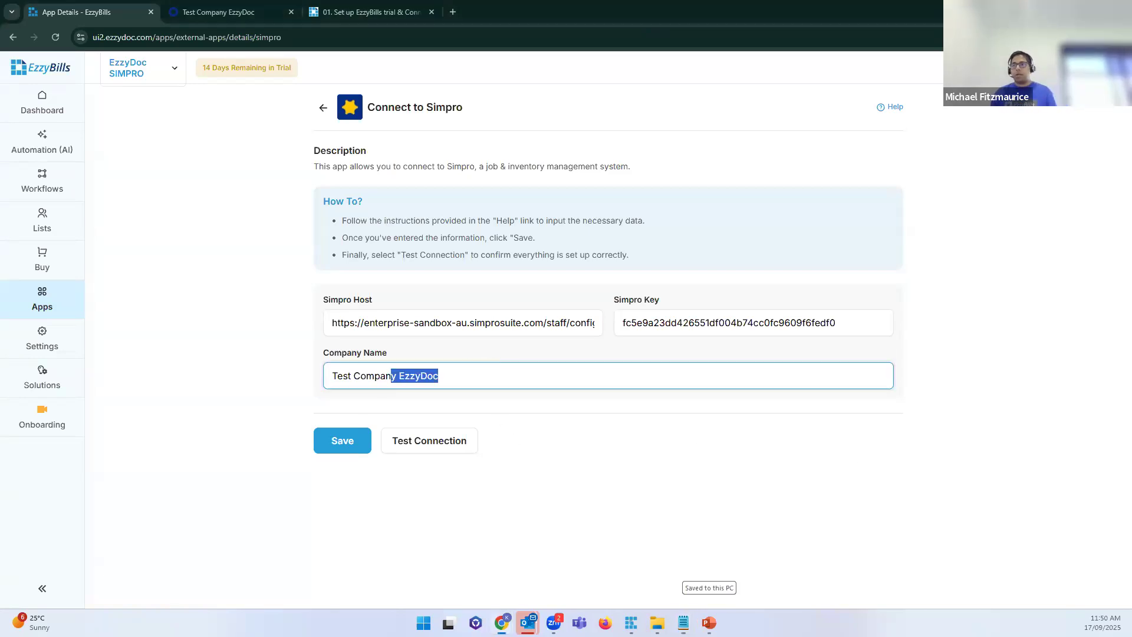
click(374, 331)
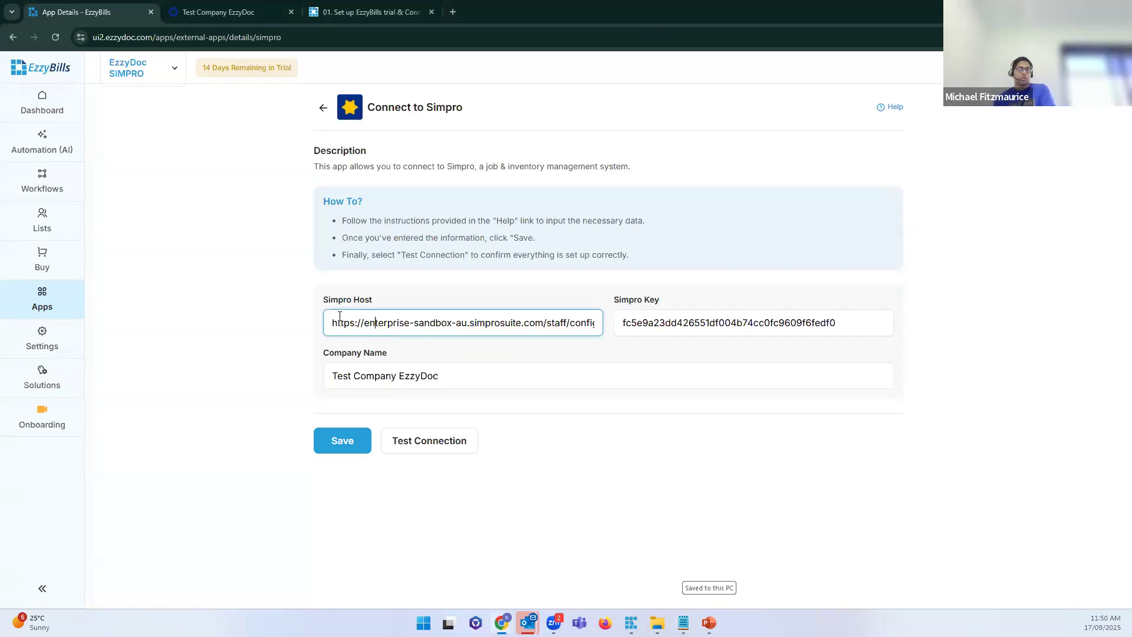
click(342, 444)
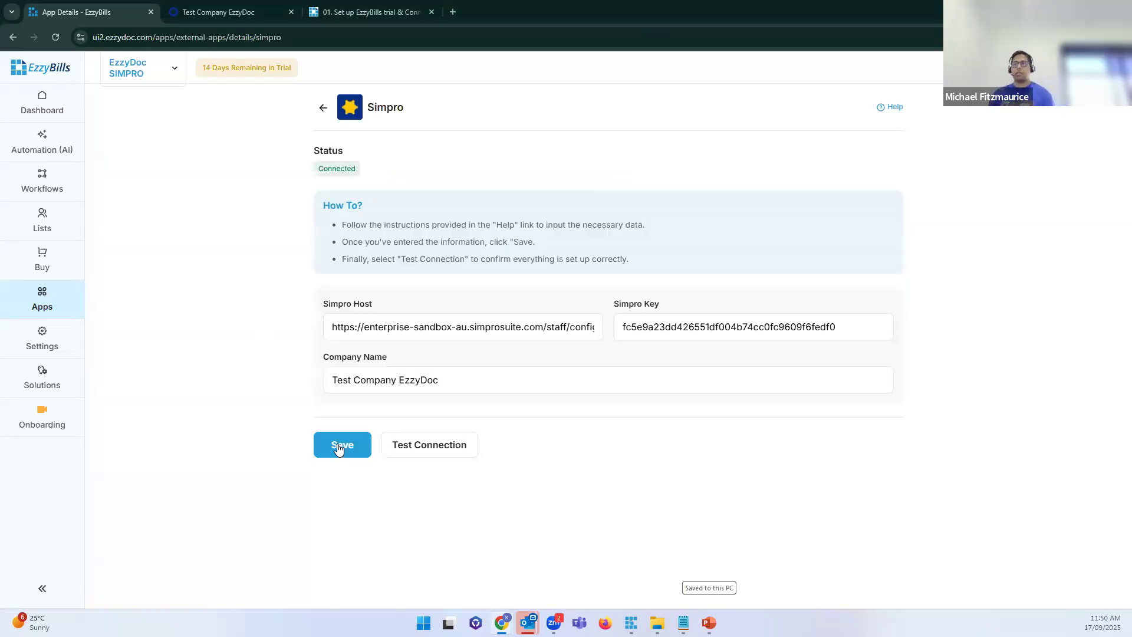
click(529, 315)
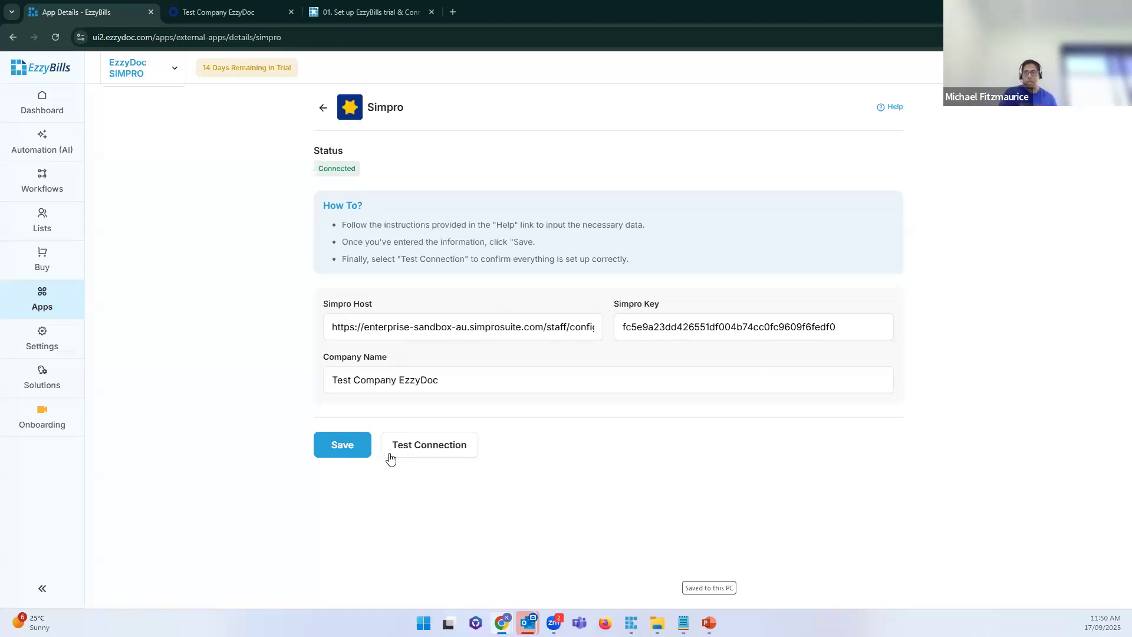
click(447, 446)
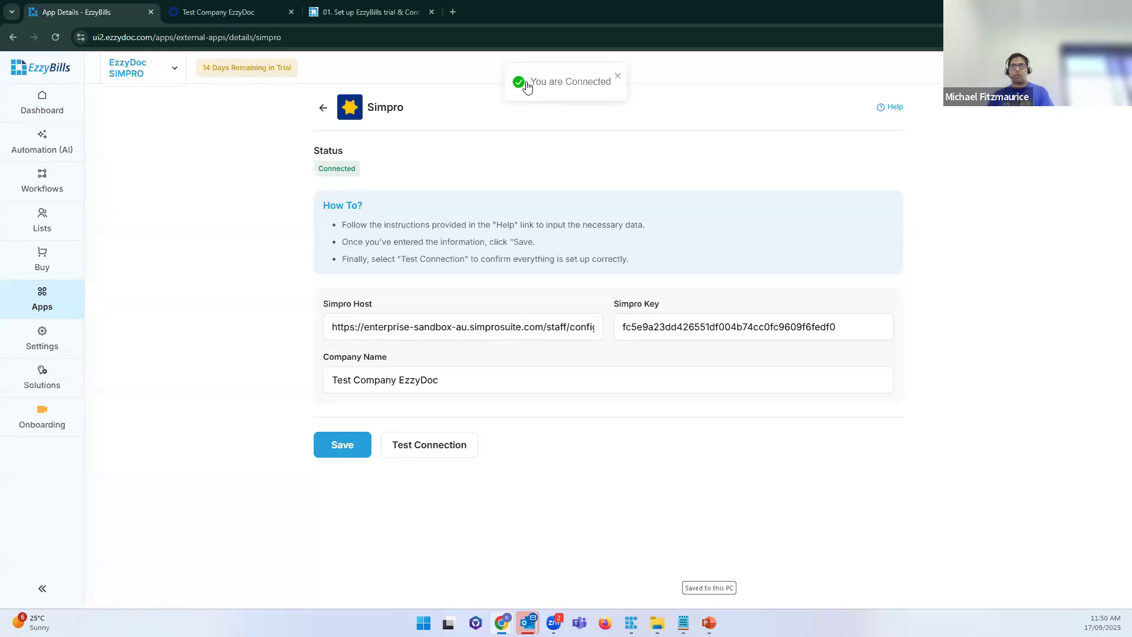
right_click(526, 86)
click(161, 74)
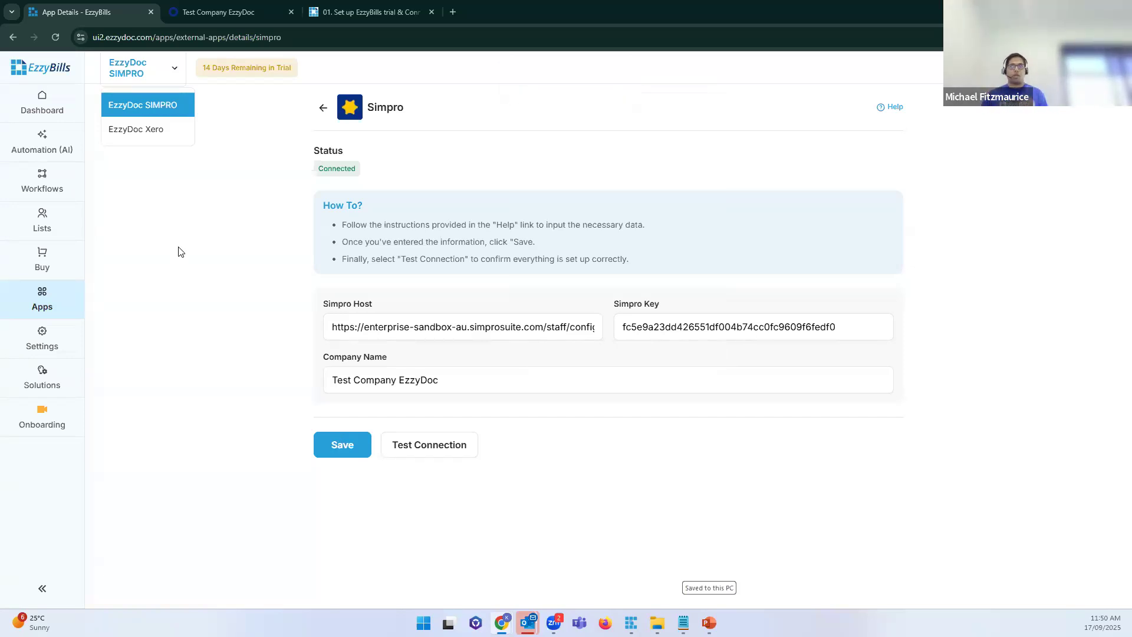
click(45, 99)
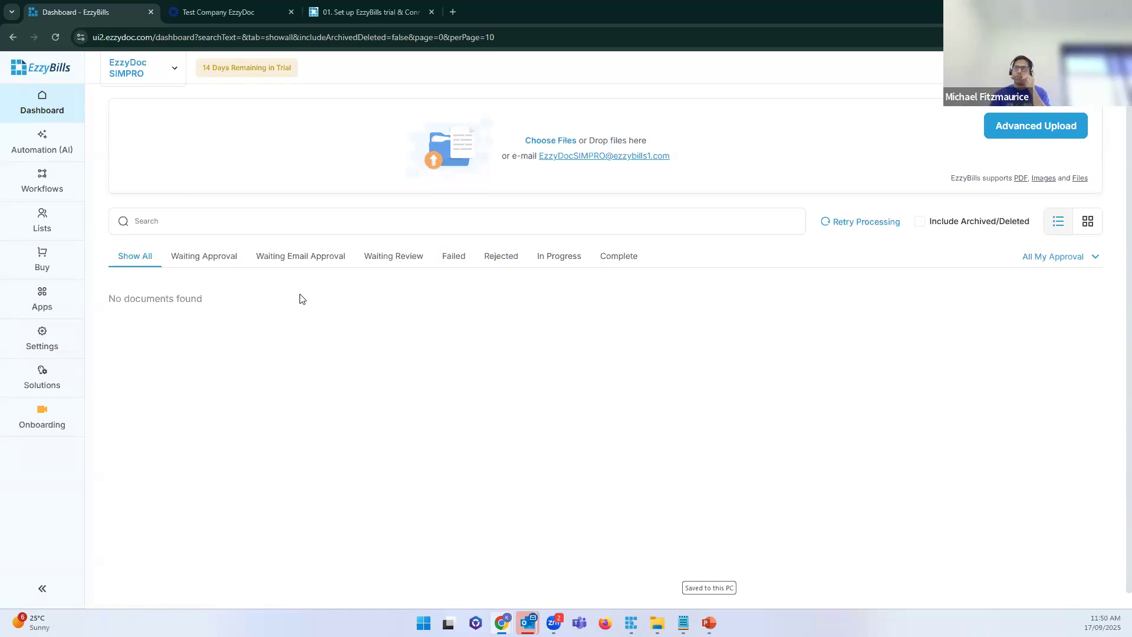
Step: Open Settings > Advanced Options and point out the Item Invoices options
click(59, 345)
click(332, 105)
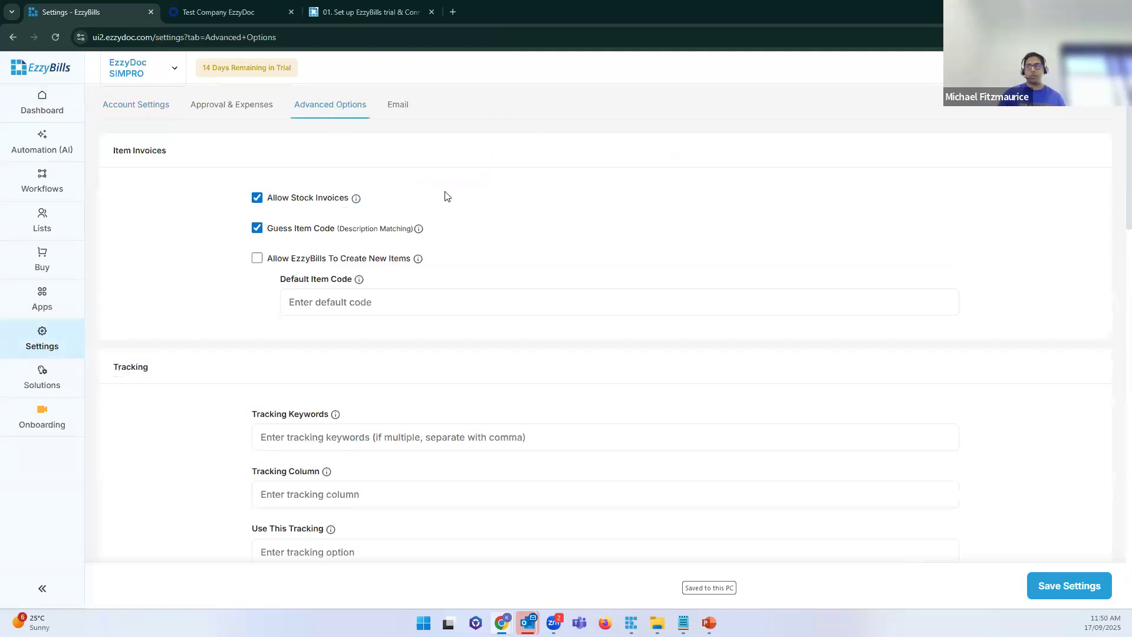
drag(169, 151, 111, 144)
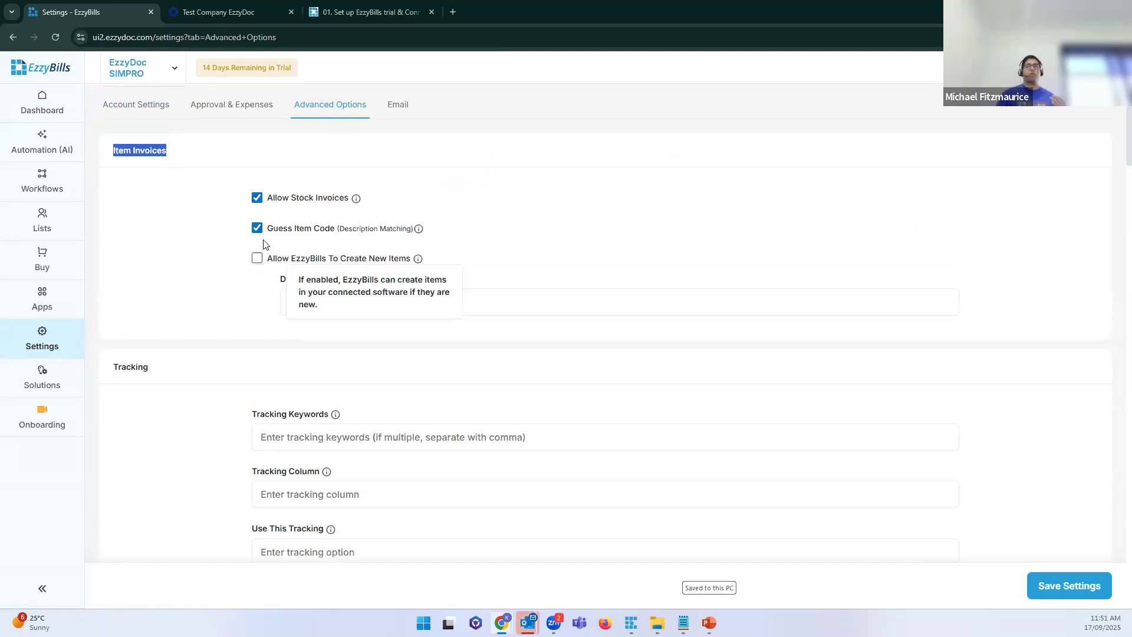
mouse_move(345, 234)
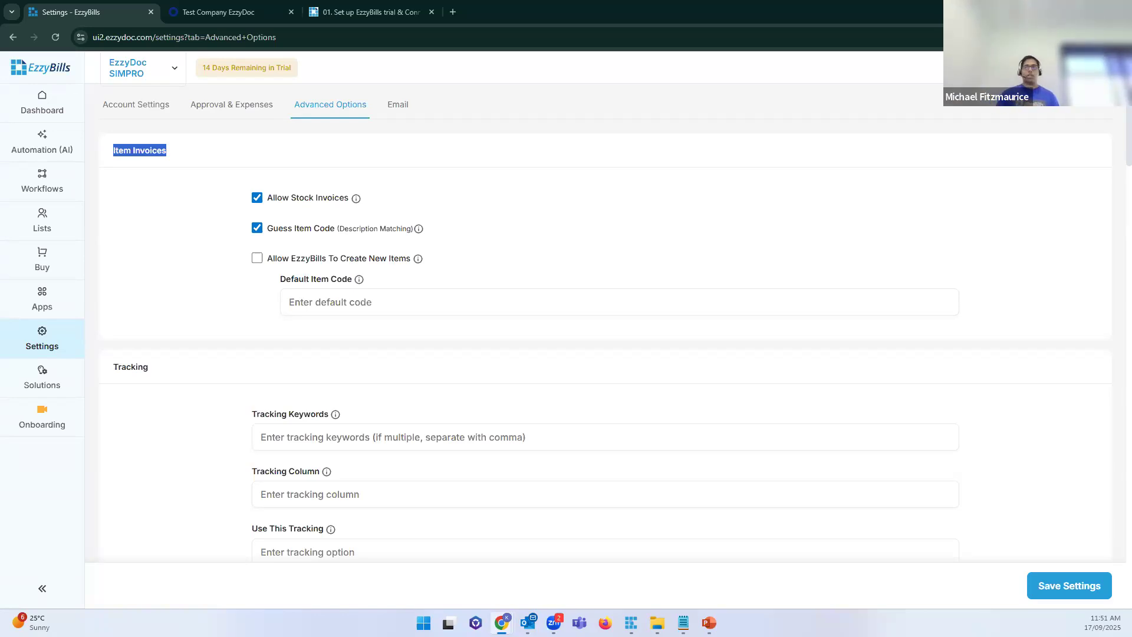
Step: Turn on Allow EzzyBills To Create New Items so Default Item Code becomes AUTO
click(256, 260)
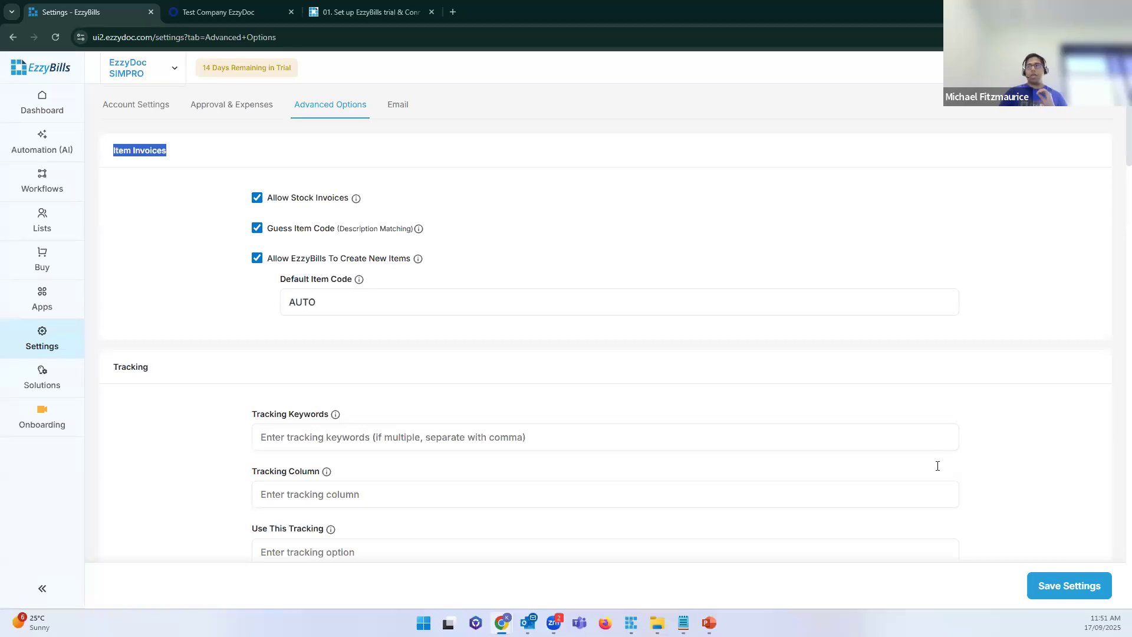
click(1058, 589)
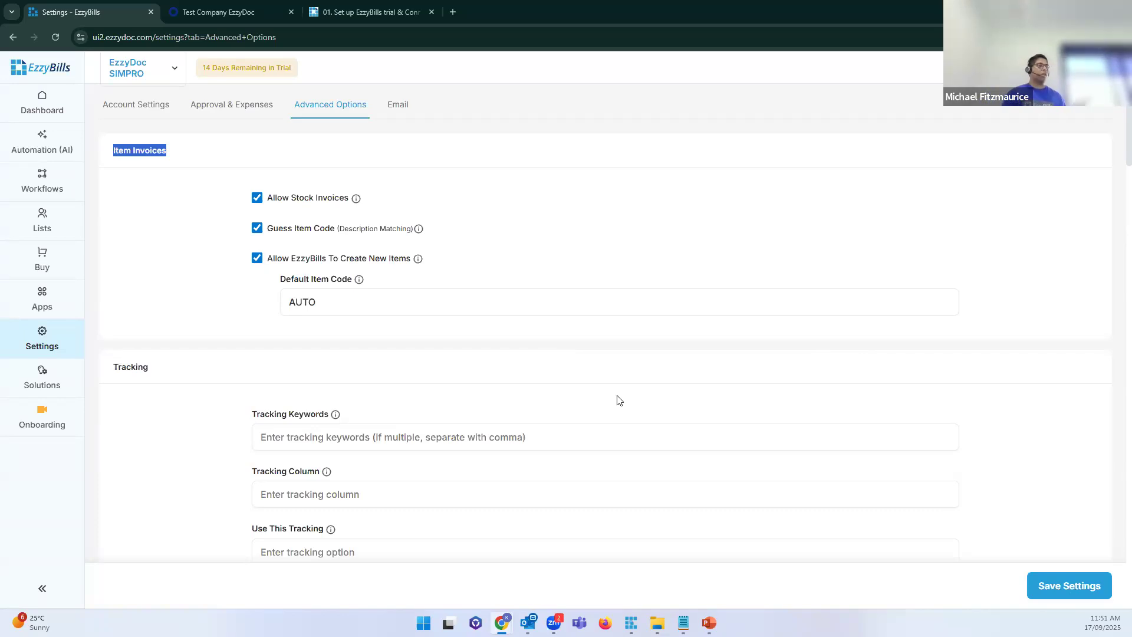
click(258, 257)
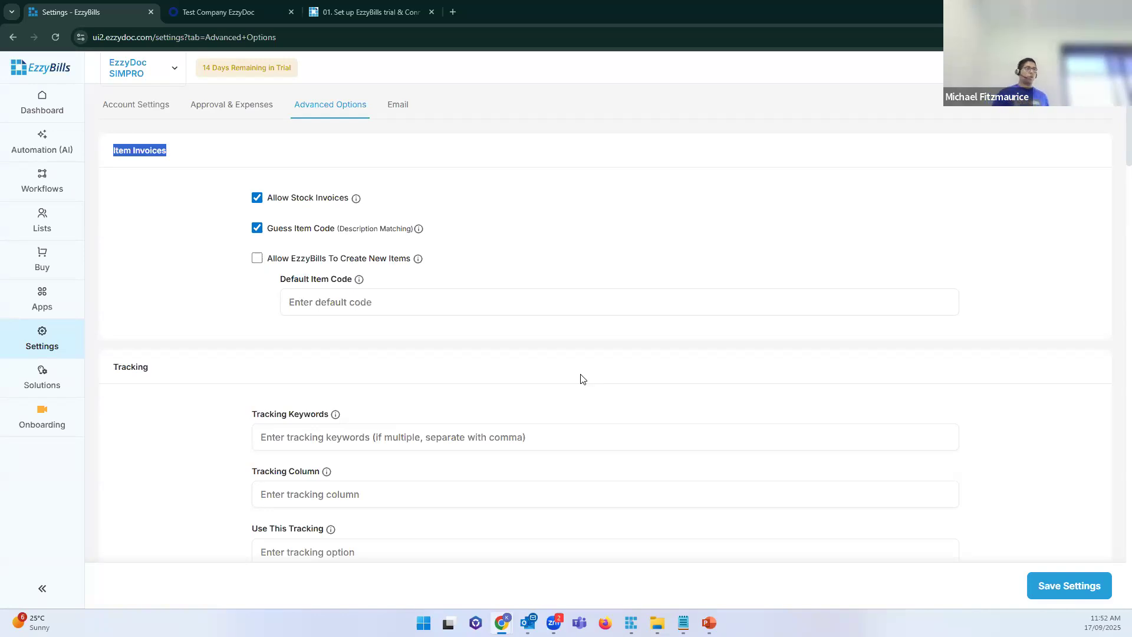
click(257, 258)
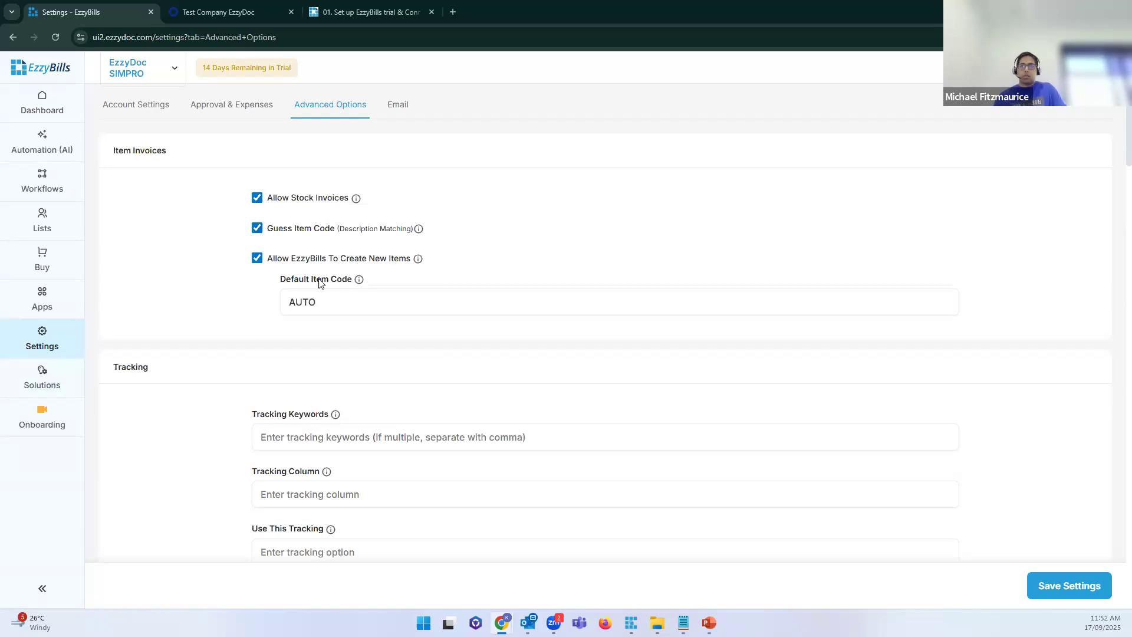
scroll(325, 295, down, 3)
scroll(325, 294, down, 8)
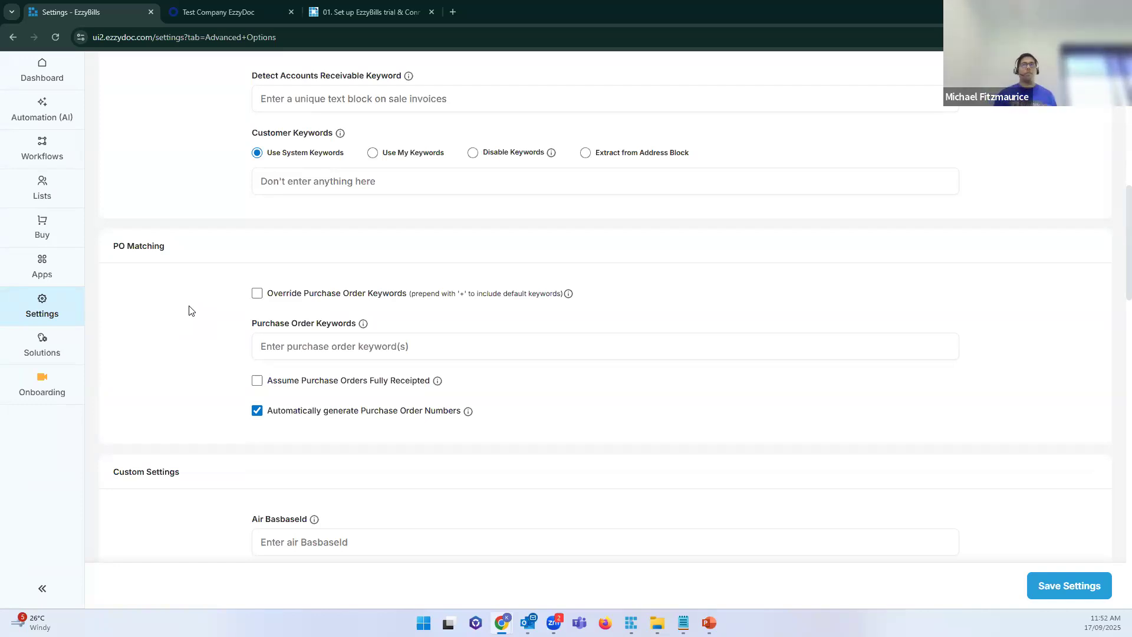
triple_click(142, 246)
scroll(193, 255, up, 7)
scroll(194, 255, up, 3)
scroll(193, 255, down, 3)
scroll(194, 254, up, 4)
scroll(193, 254, down, 7)
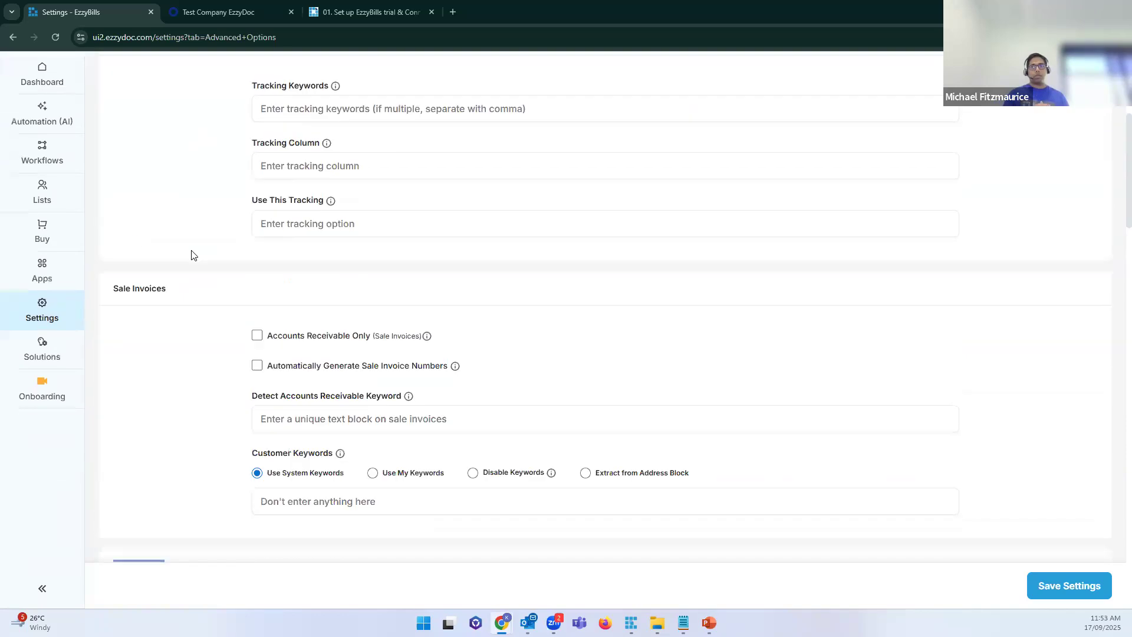
scroll(191, 255, down, 3)
drag(171, 365, 113, 369)
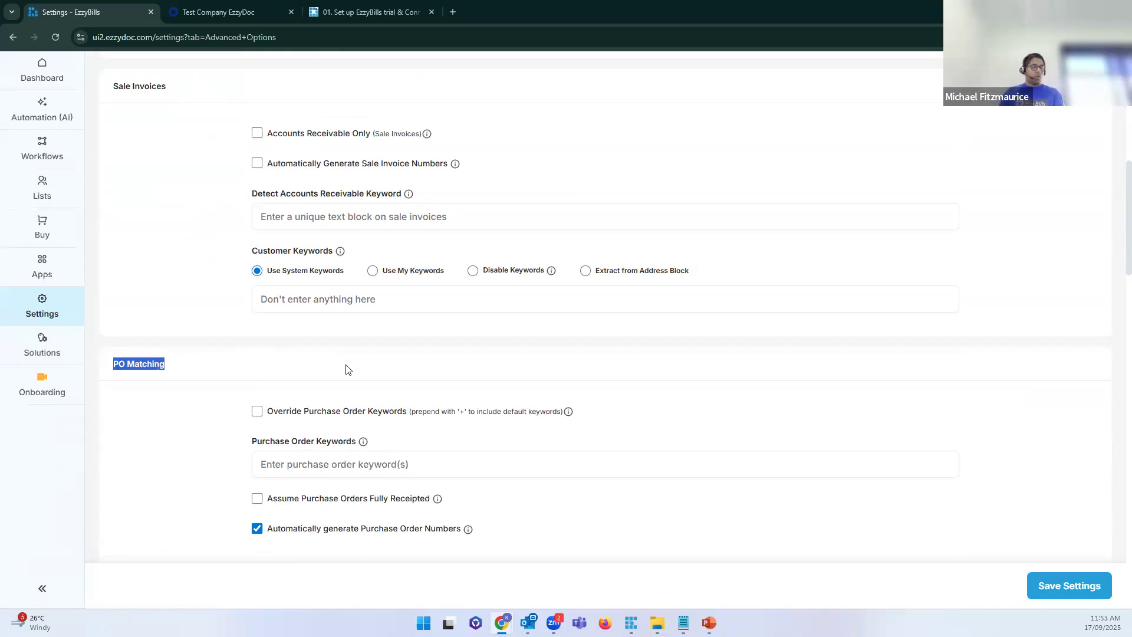
scroll(265, 383, down, 3)
Step: Enter '+reference,' in Purchase Order Keywords, fixing the misspelled keyword
click(313, 291)
text(+)
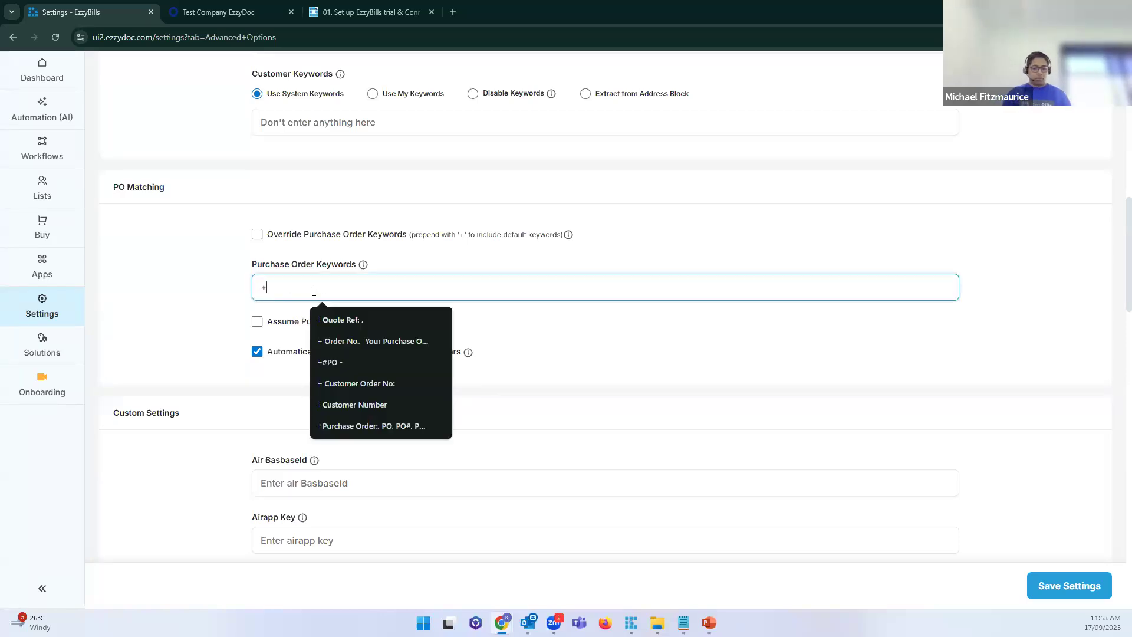
text(refence)
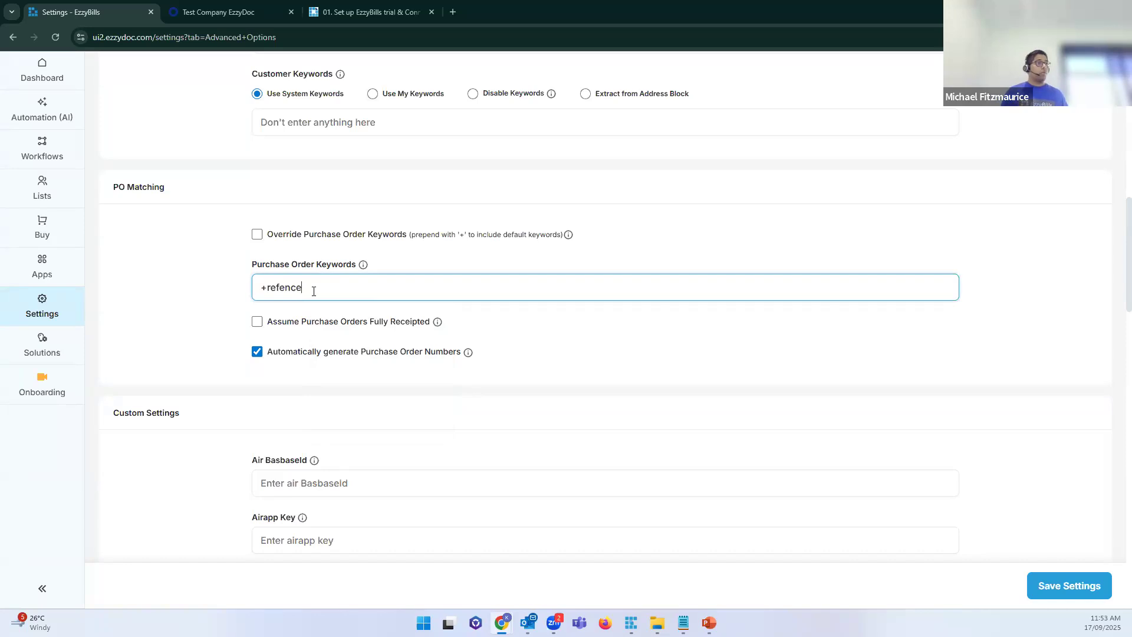
key(Left)
key(Left)
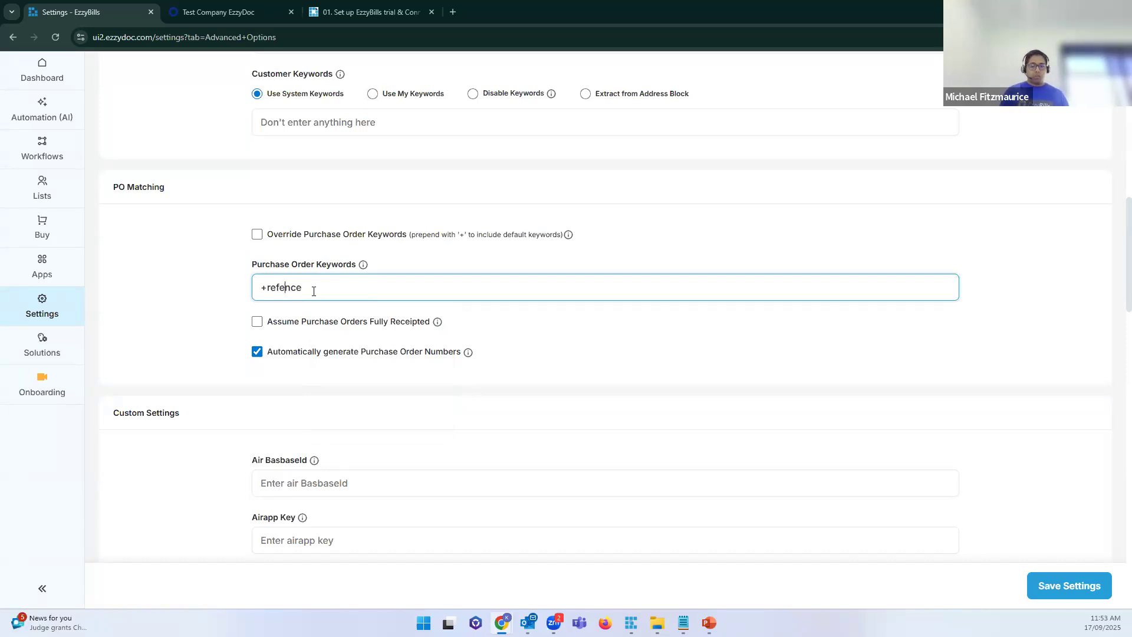
text(r)
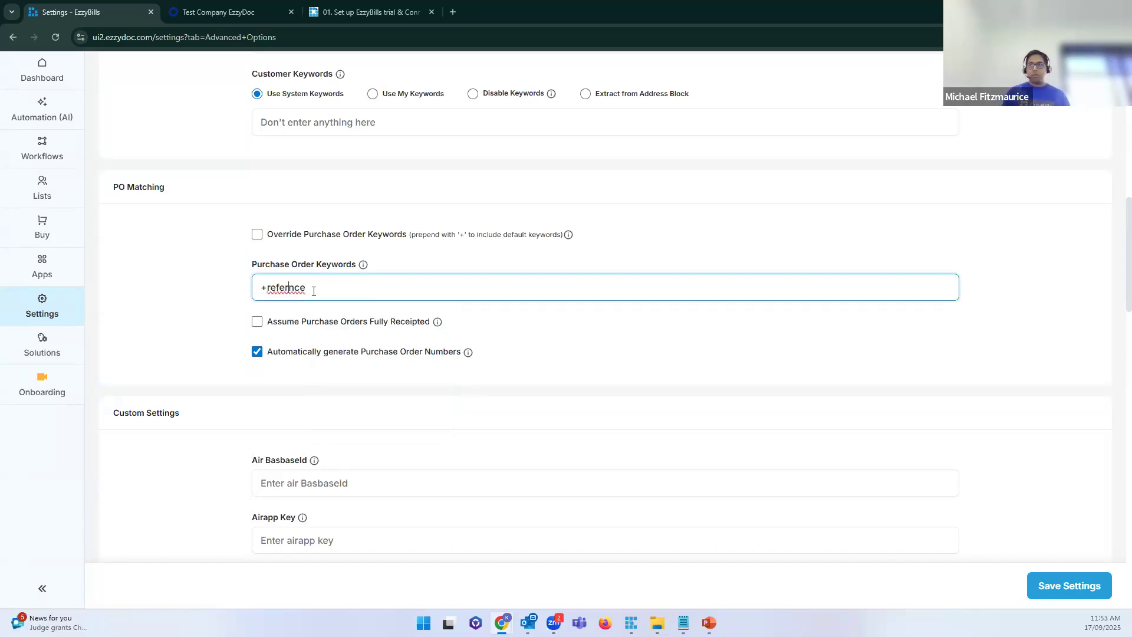
text(e)
click(241, 300)
click(268, 285)
drag(263, 285, 250, 290)
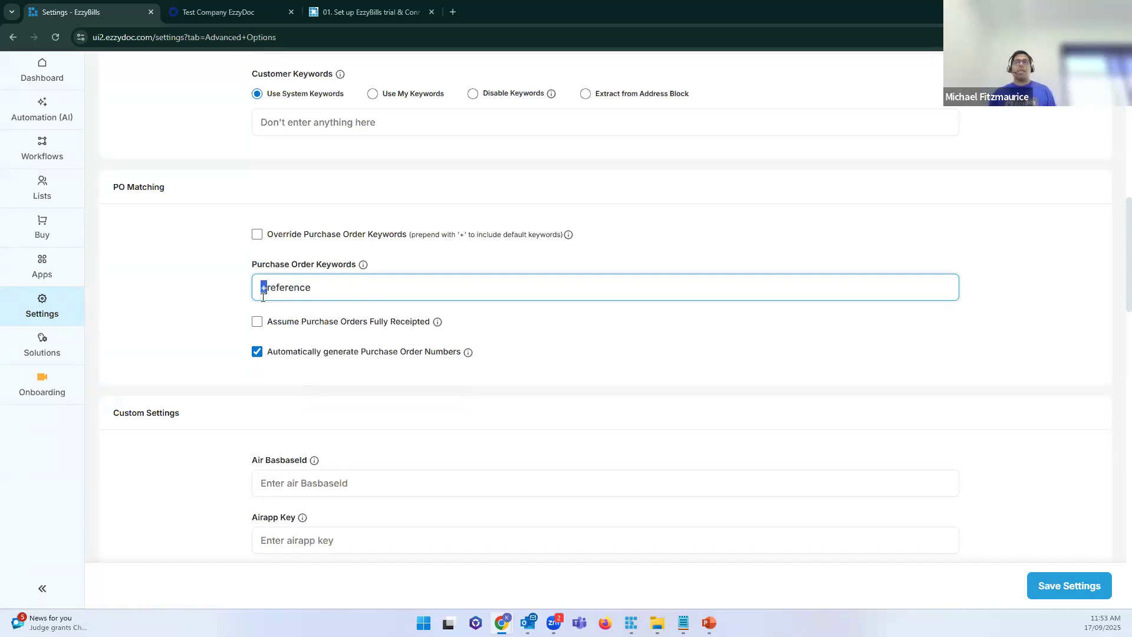
click(197, 304)
click(322, 288)
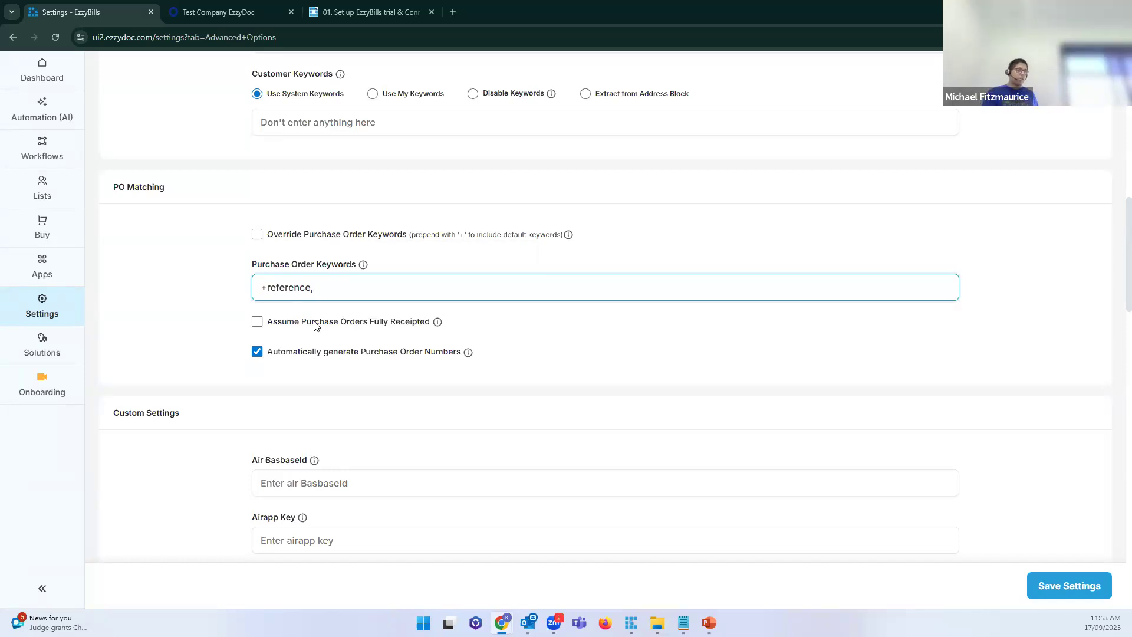
mouse_move(352, 324)
scroll(353, 324, up, 15)
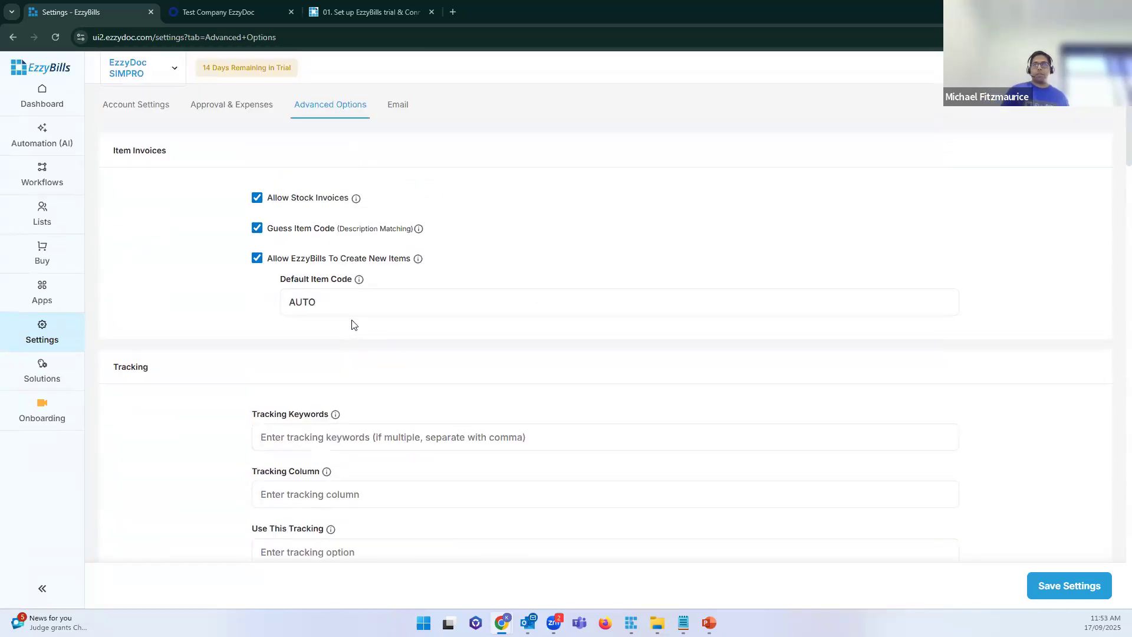
Step: From the Dashboard, open the Workflows list showing SIMPRO_POCHECK
click(42, 109)
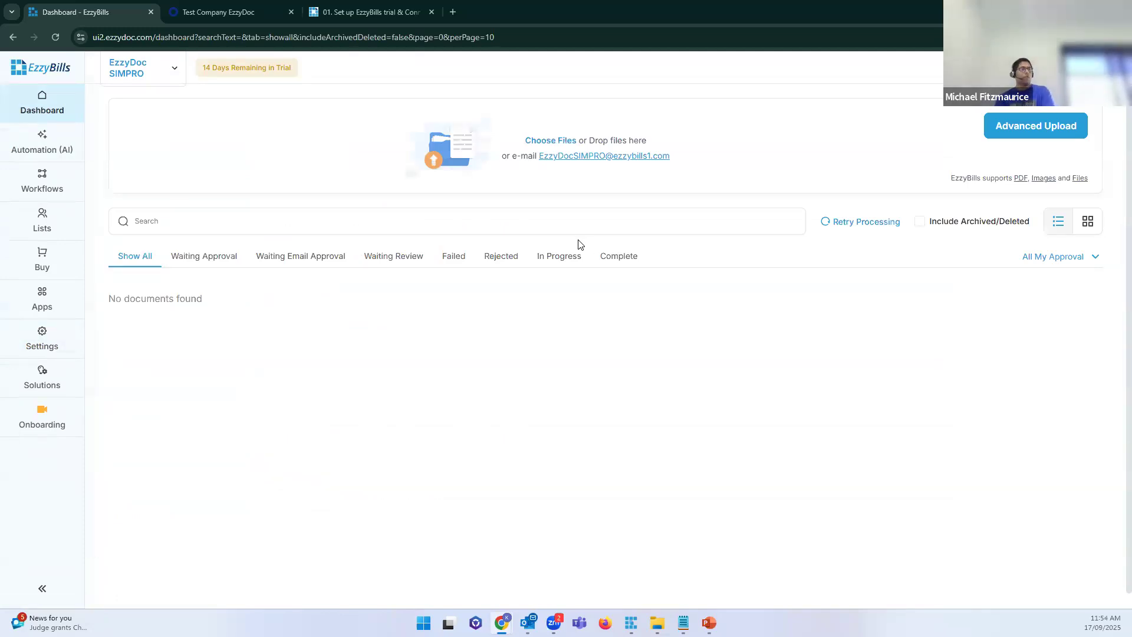
click(47, 181)
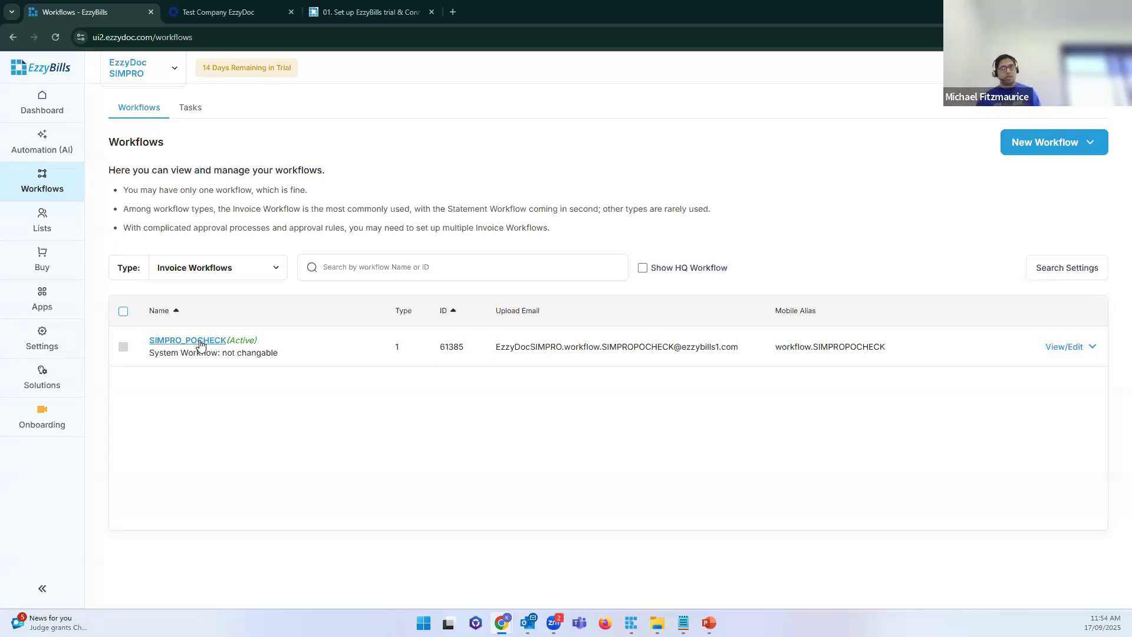
Step: Check Simpro's pending purchase orders, then drop the invoice PDF onto EzzyBills for SIMPRO_POCHECK processing
click(60, 106)
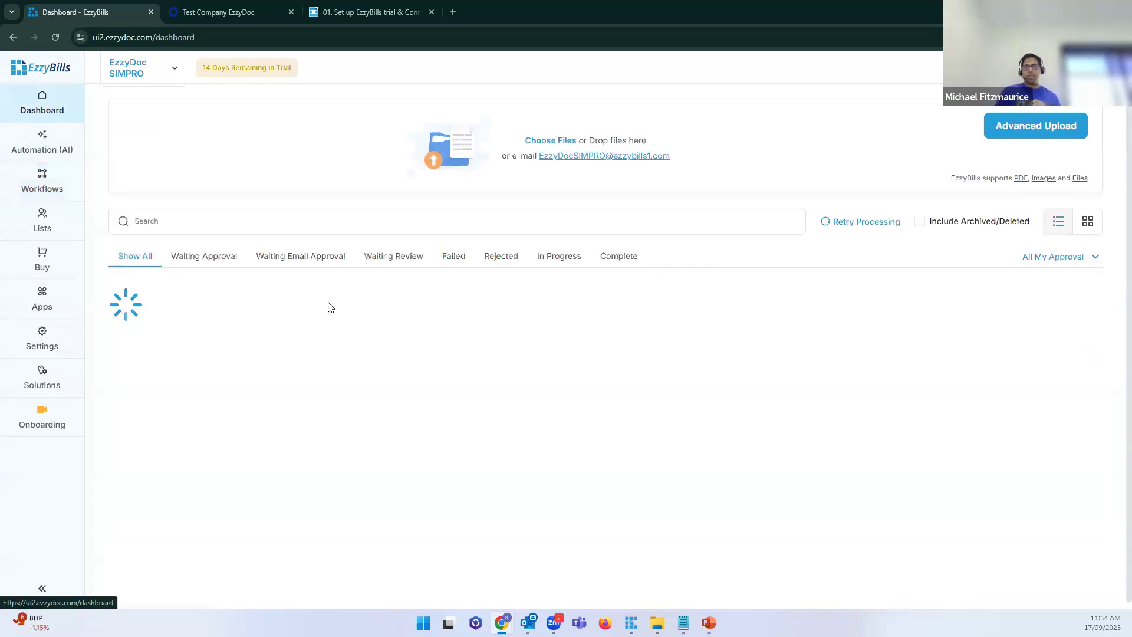
click(243, 16)
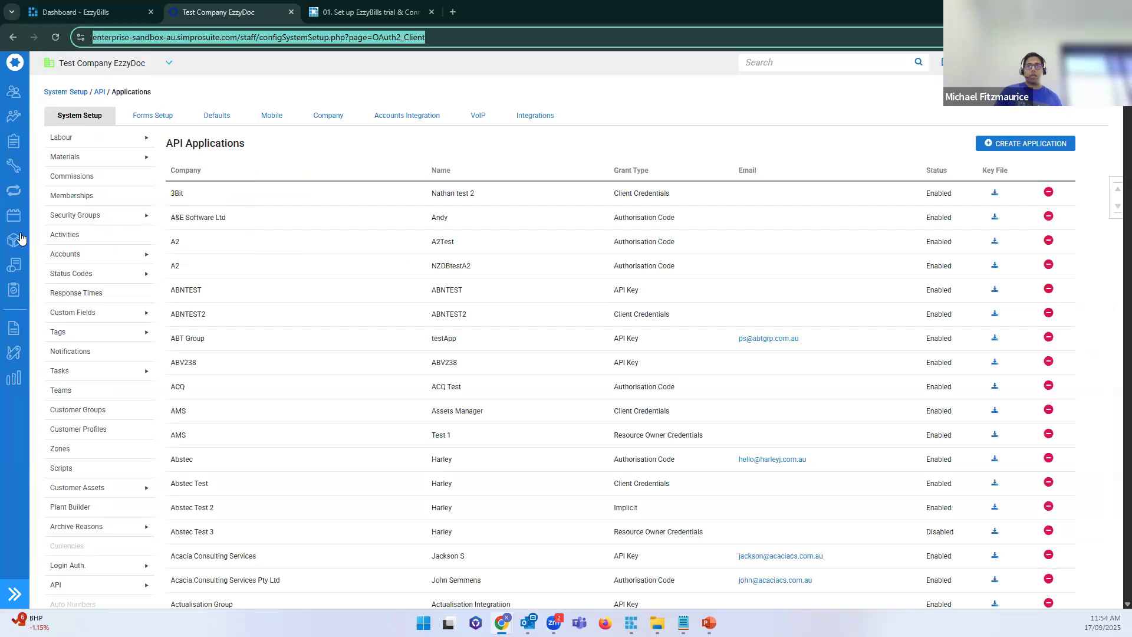
mouse_move(14, 240)
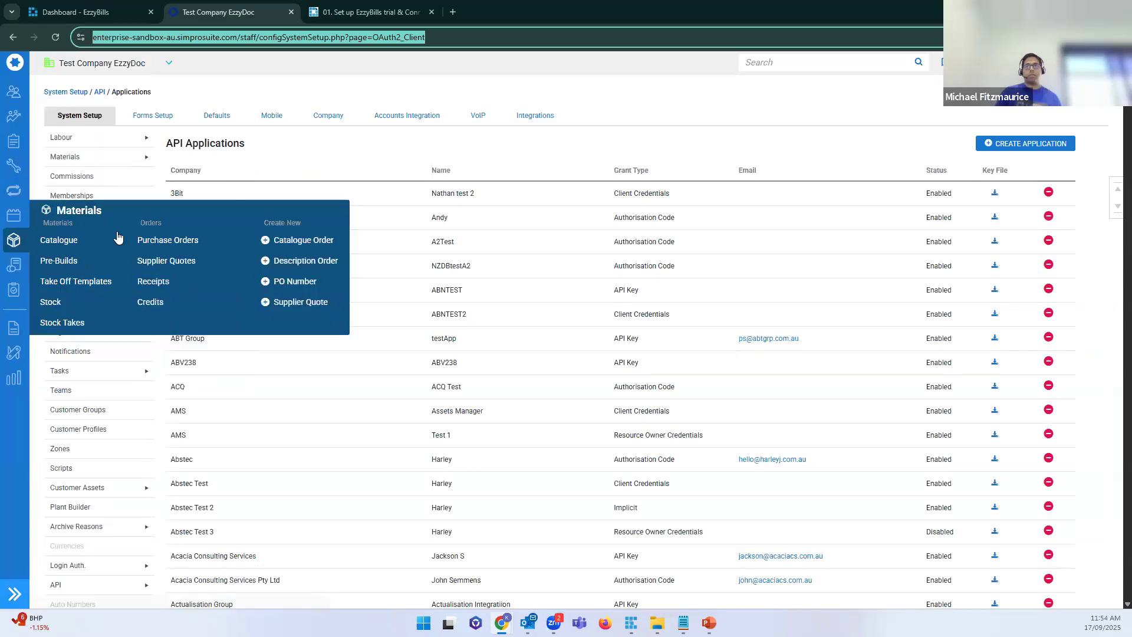
click(189, 241)
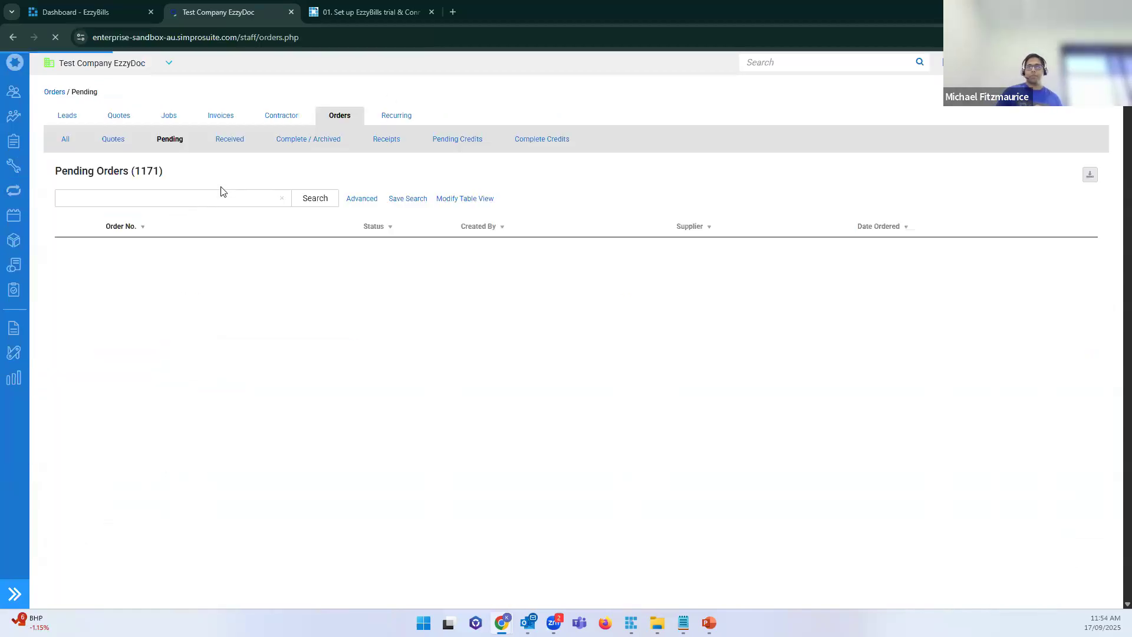
click(89, 12)
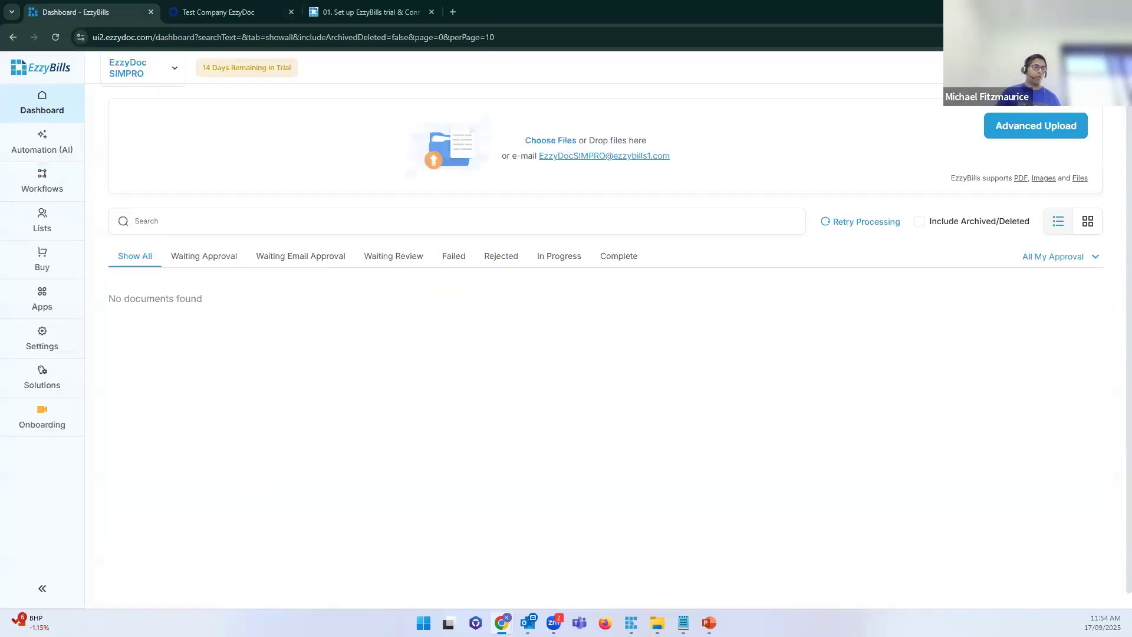
drag(151, 497, 541, 163)
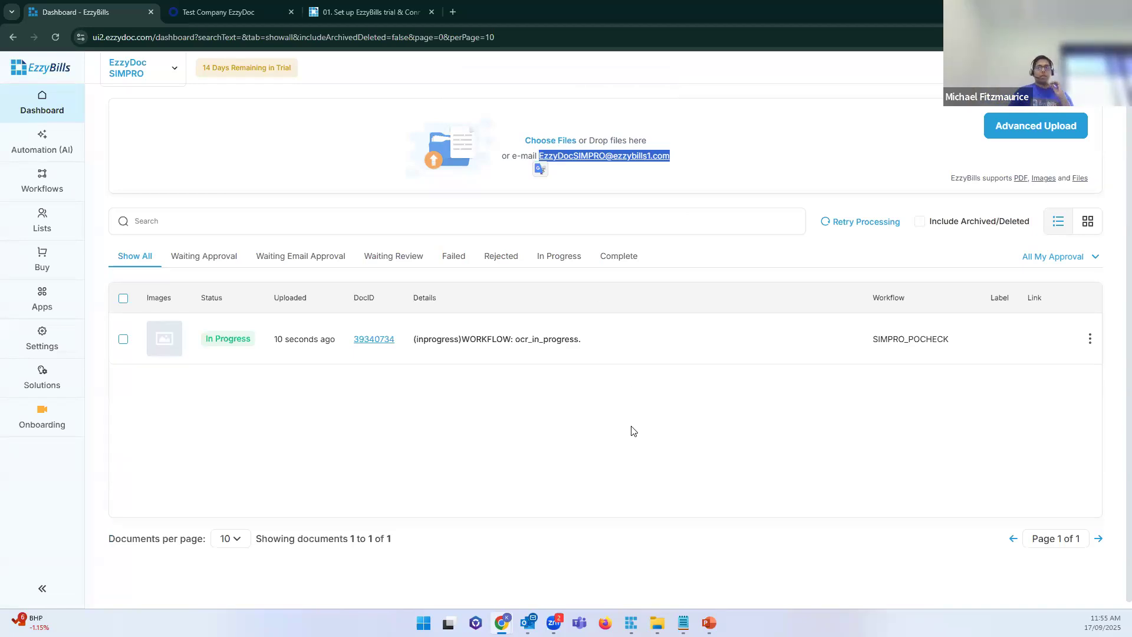
Step: Close the invoice PDF tab and go back to the EzzyBills dashboard
click(495, 433)
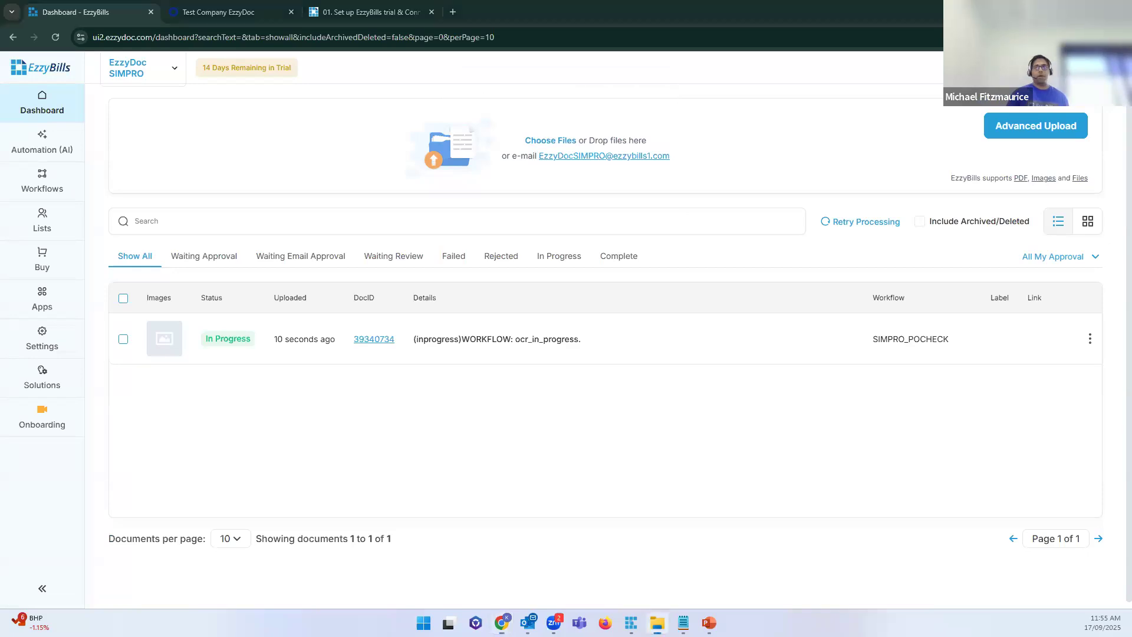
scroll(676, 316, down, 1)
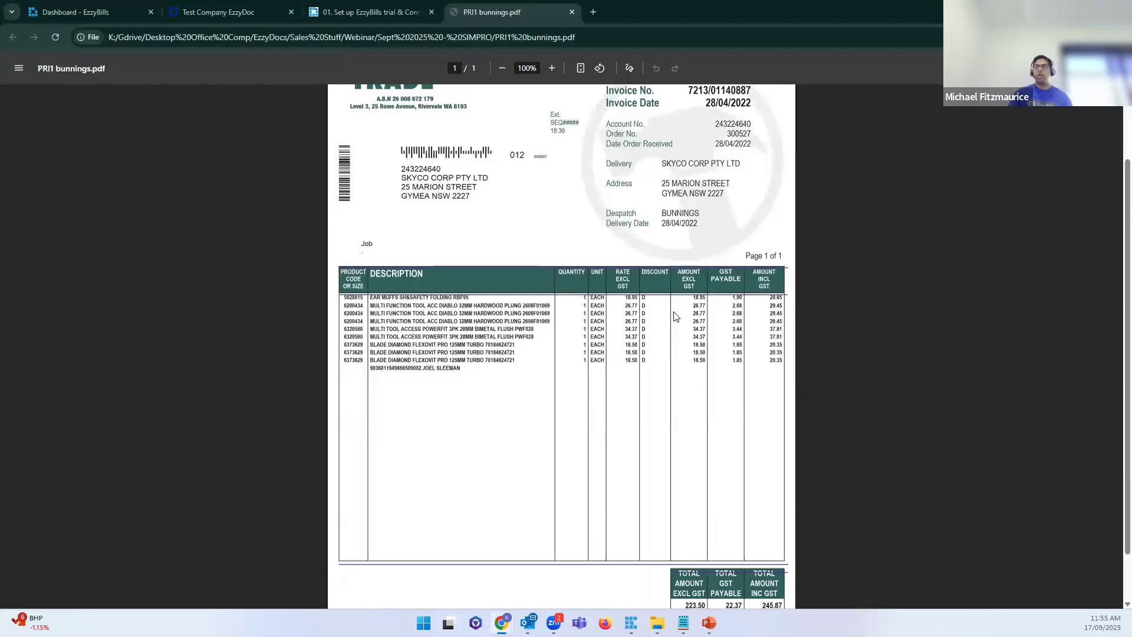
ctrl+scroll(675, 317, up, 5)
scroll(674, 311, up, 3)
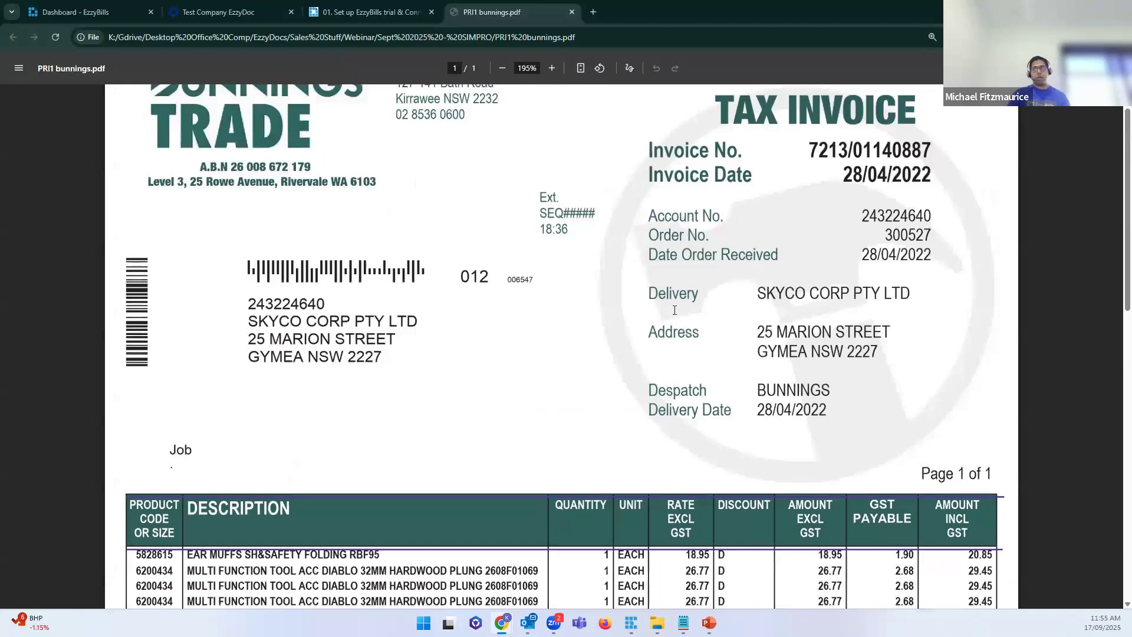
middle_click(501, 12)
click(97, 13)
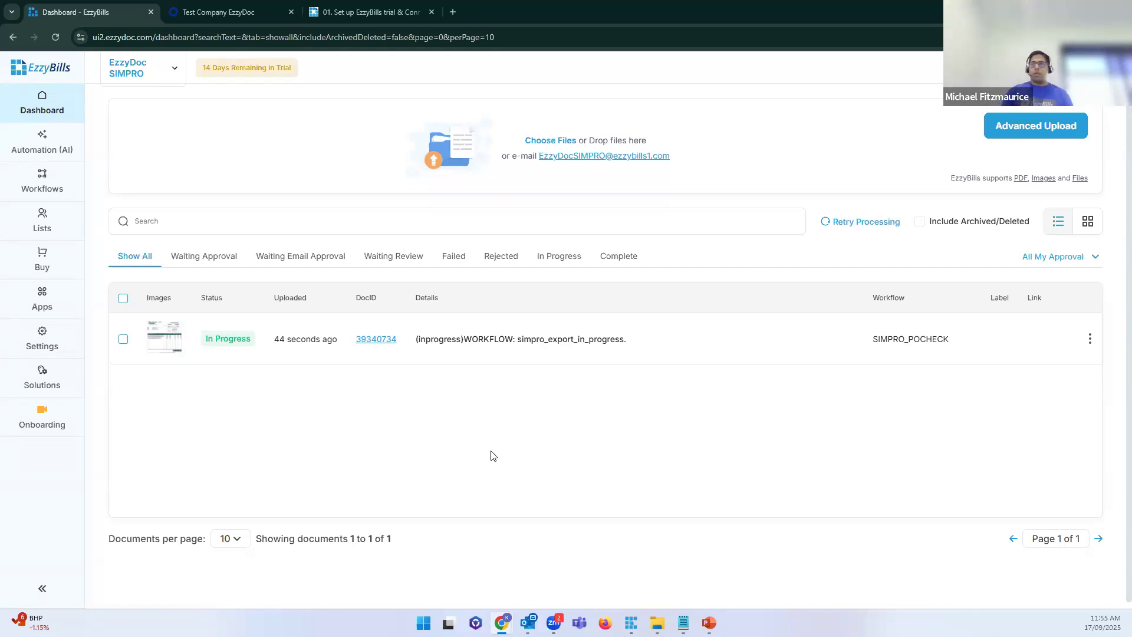
Step: Reload the dashboard so the invoice shows Complete, and pull Workflows out in a separate tab
key(F5)
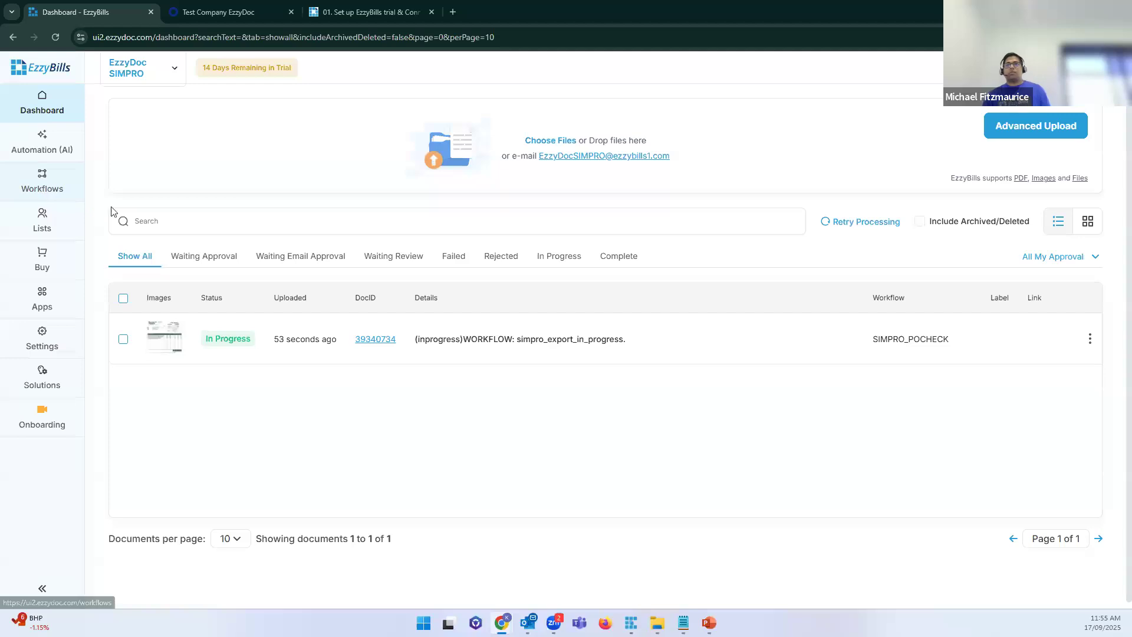
right_click(37, 186)
click(131, 202)
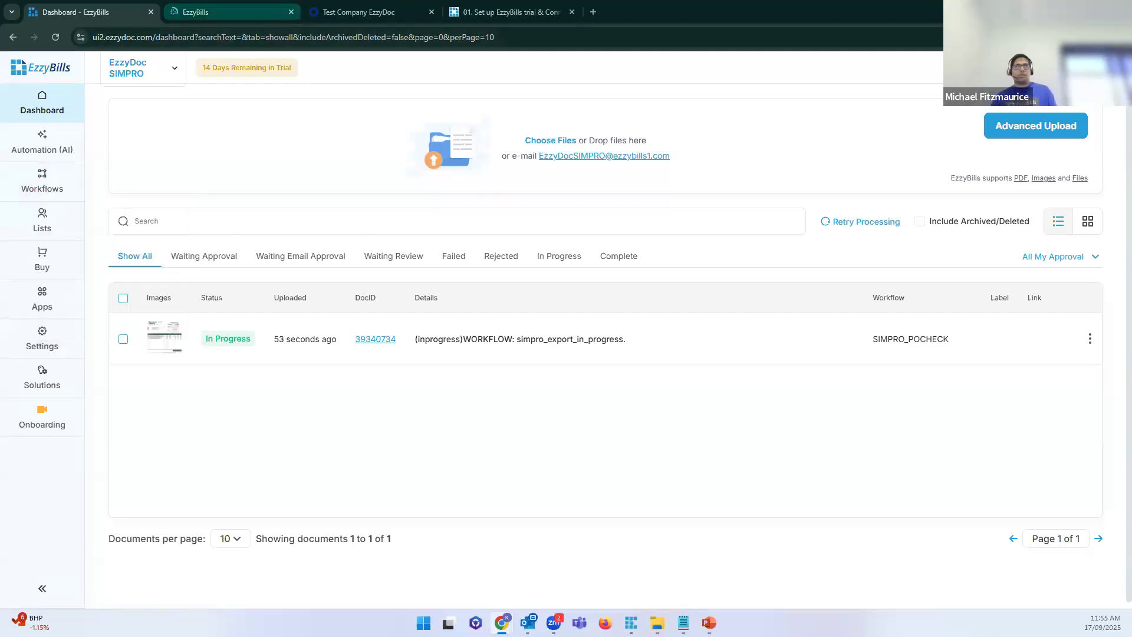
click(224, 12)
drag(224, 12, 0, 94)
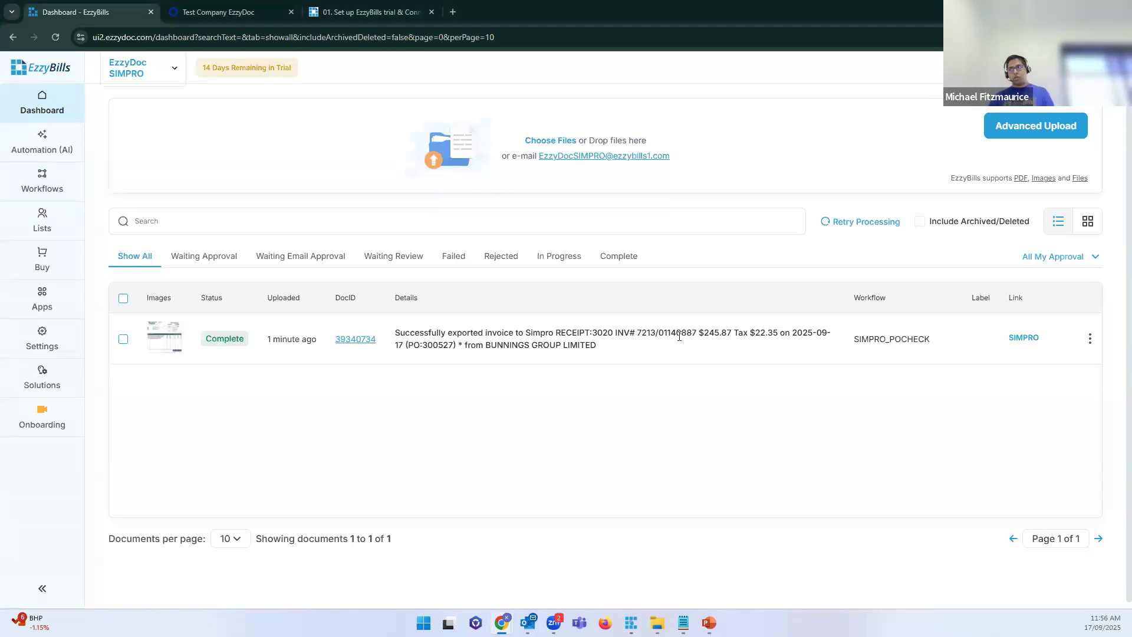
double_click(579, 345)
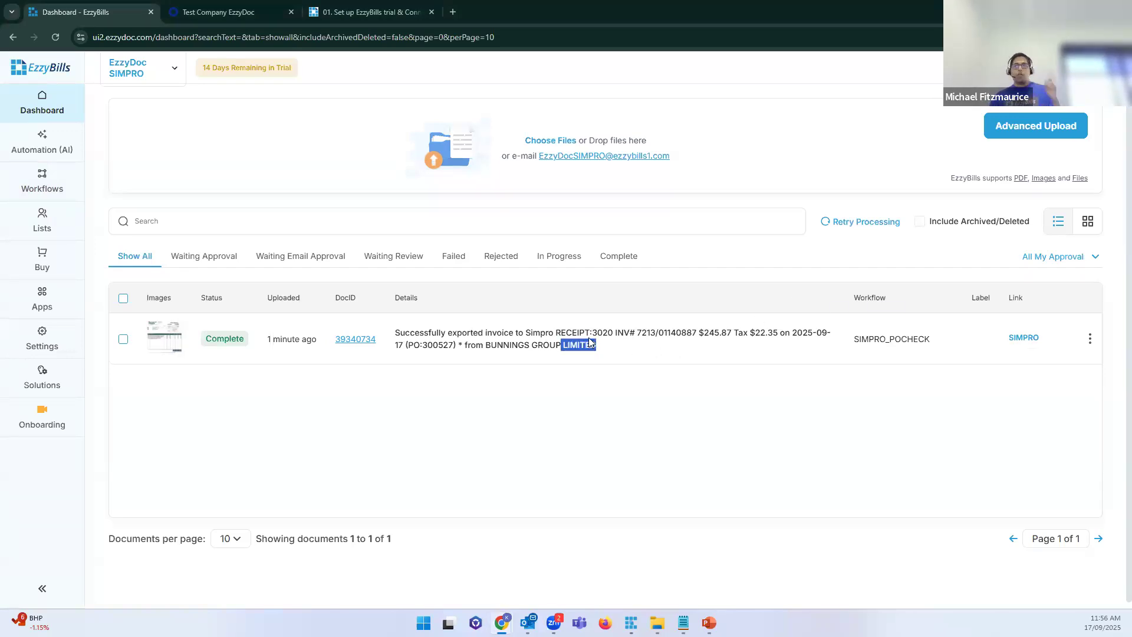
click(464, 360)
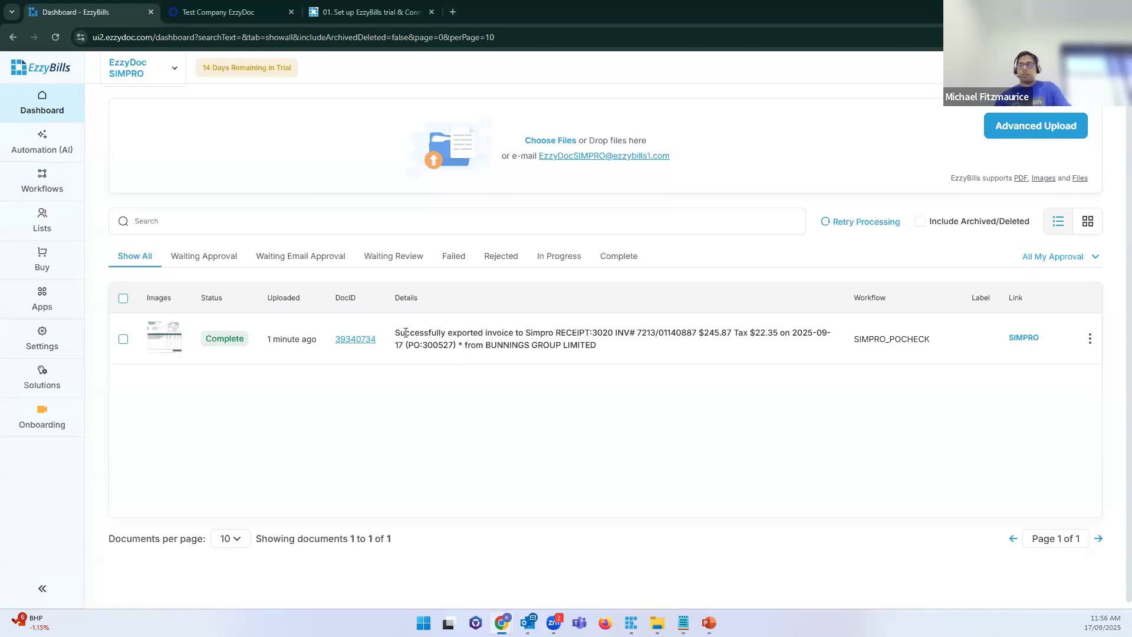
drag(425, 334, 604, 352)
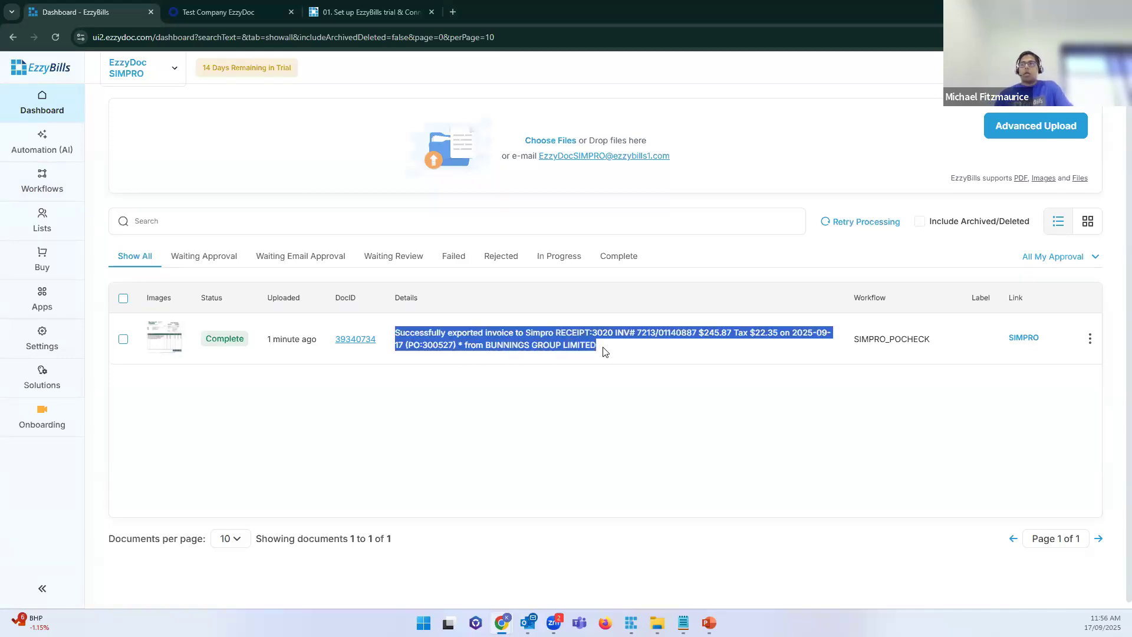
click(417, 339)
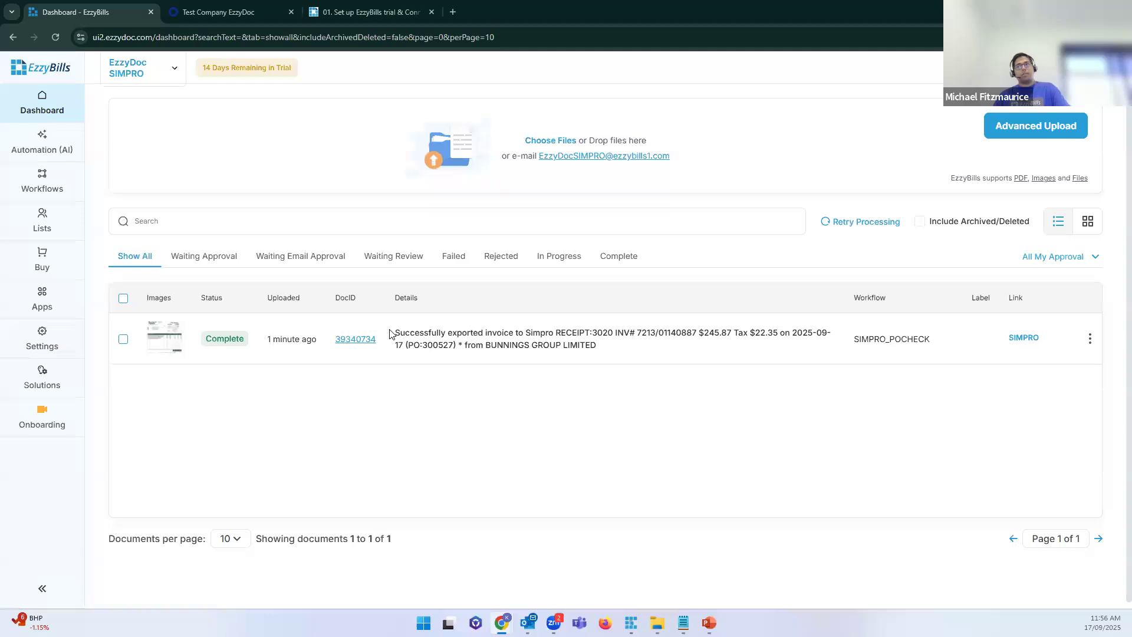
drag(395, 333, 615, 332)
click(610, 353)
drag(697, 332, 612, 331)
drag(731, 333, 696, 334)
drag(768, 333, 755, 334)
drag(426, 344, 454, 345)
click(545, 356)
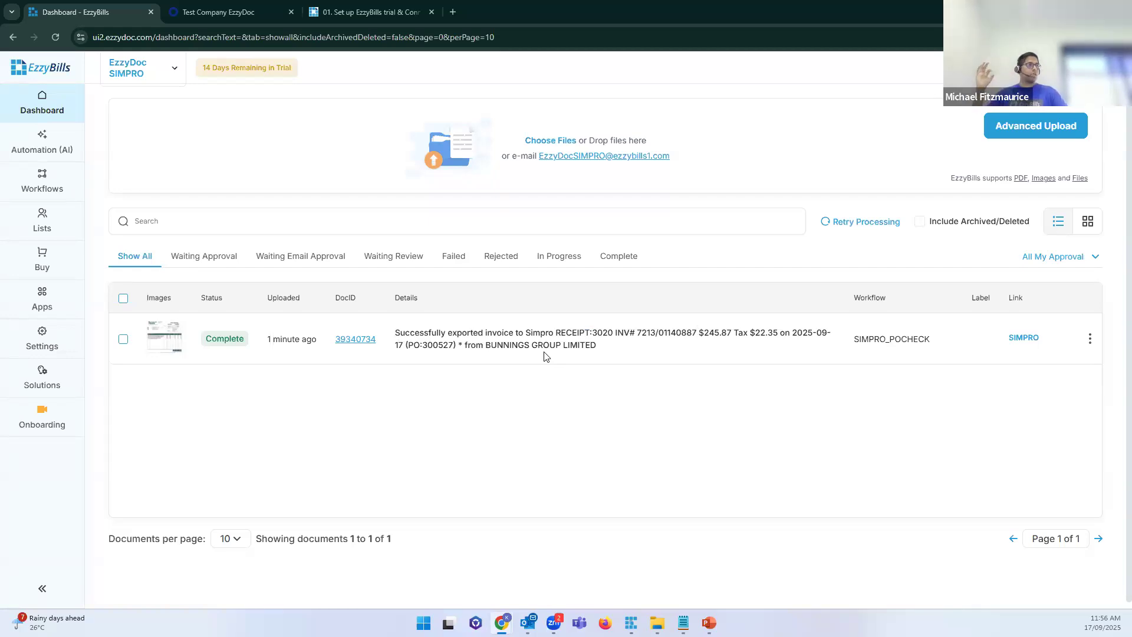
double_click(443, 352)
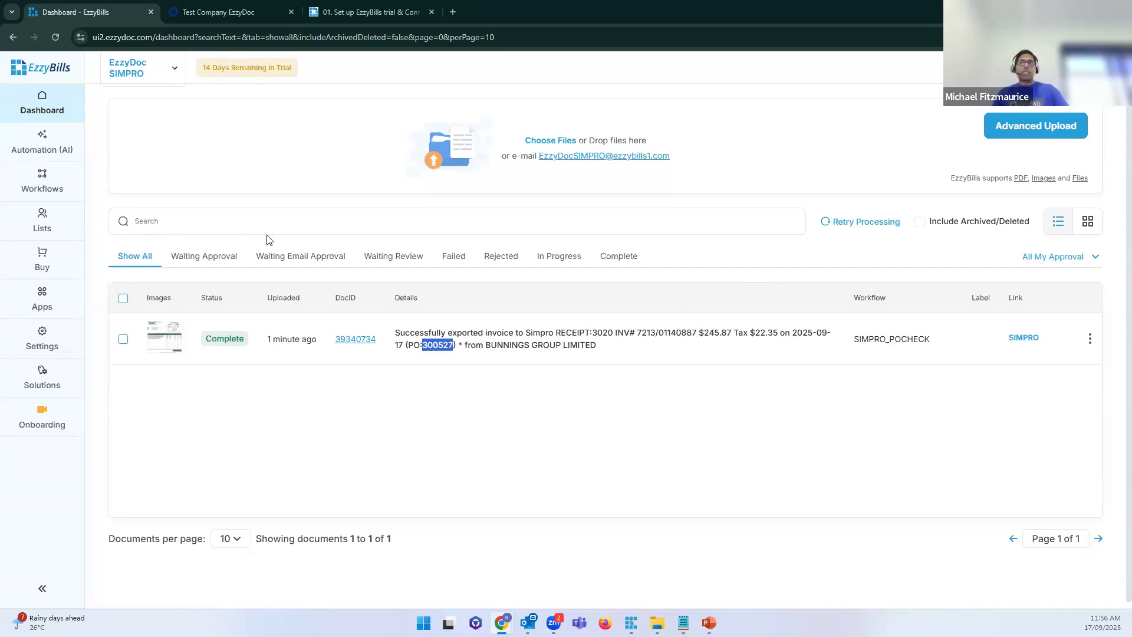
click(179, 221)
click(441, 377)
double_click(437, 345)
key(ctrl+c)
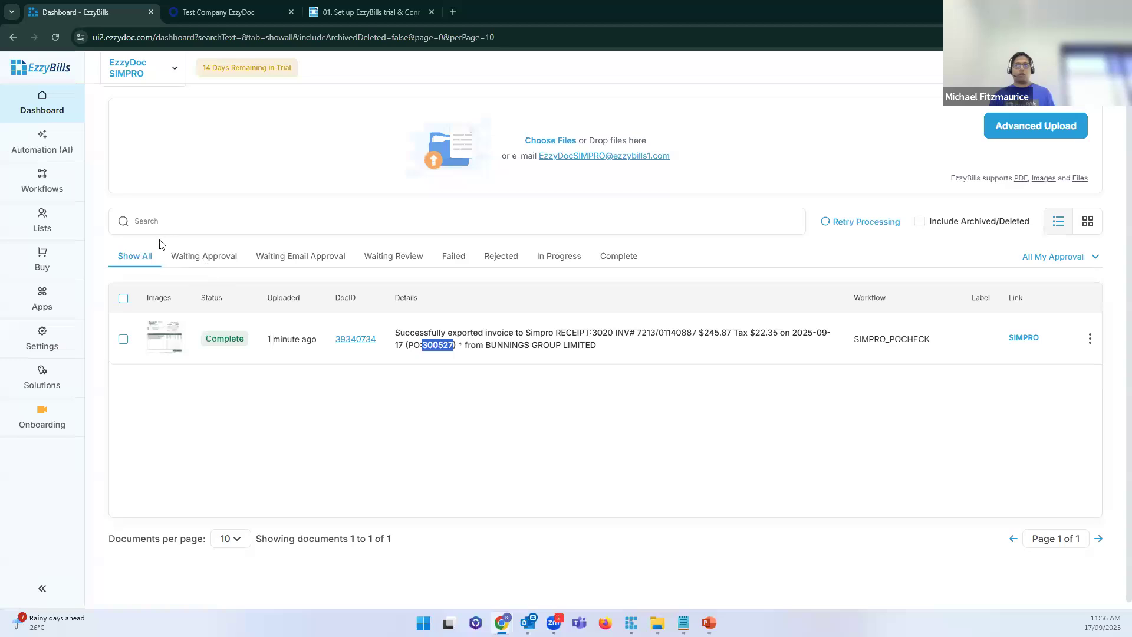
click(180, 219)
key(ctrl+v)
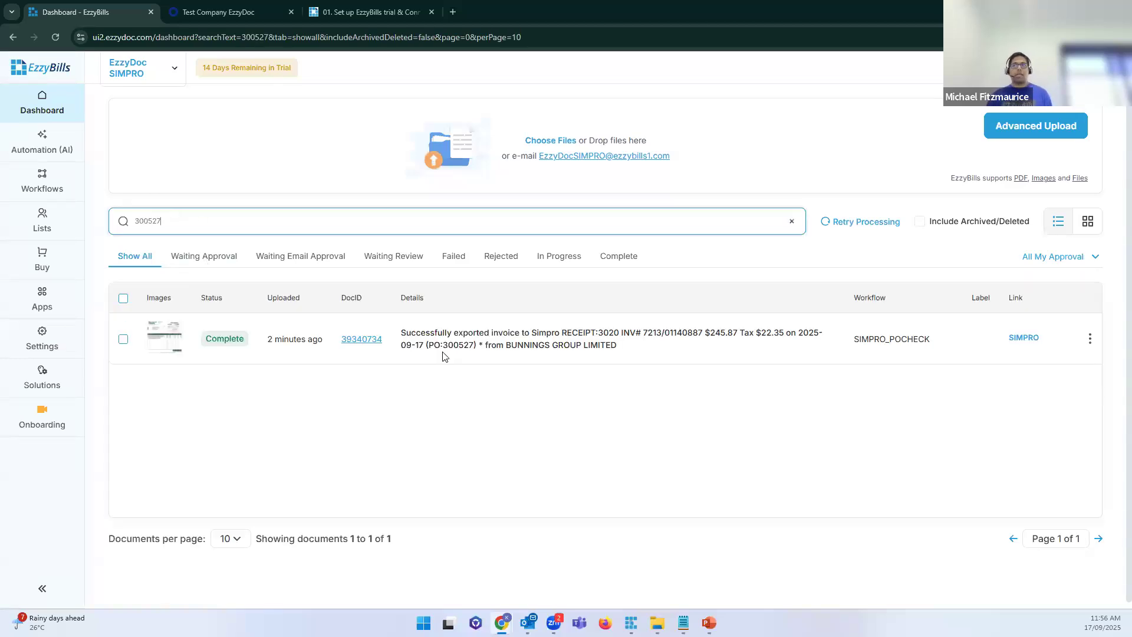
double_click(480, 346)
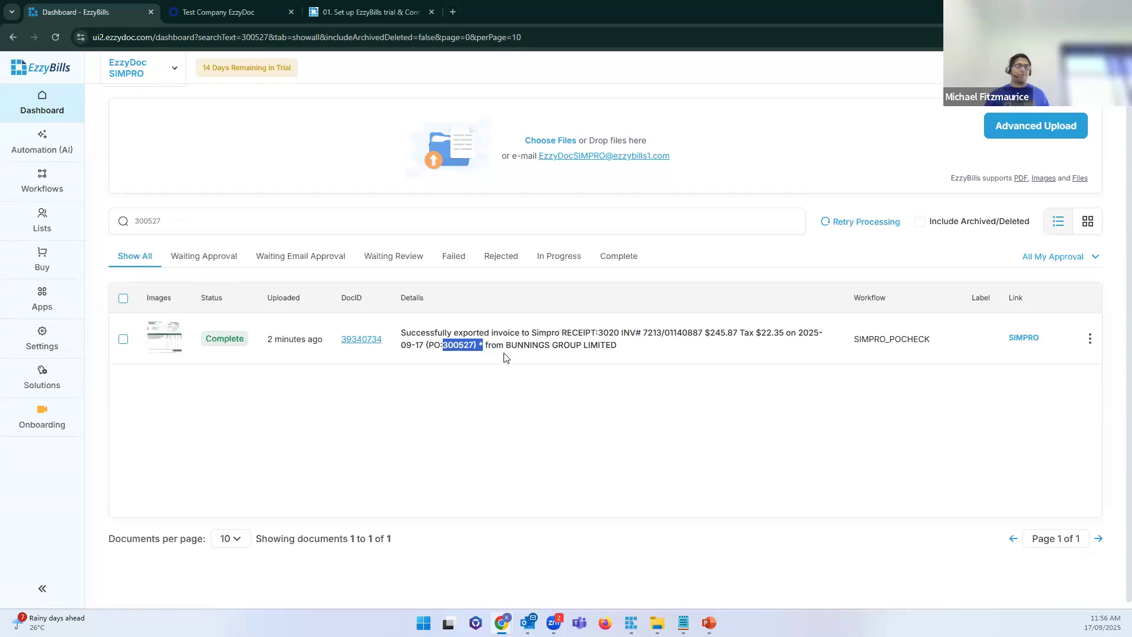
click(512, 342)
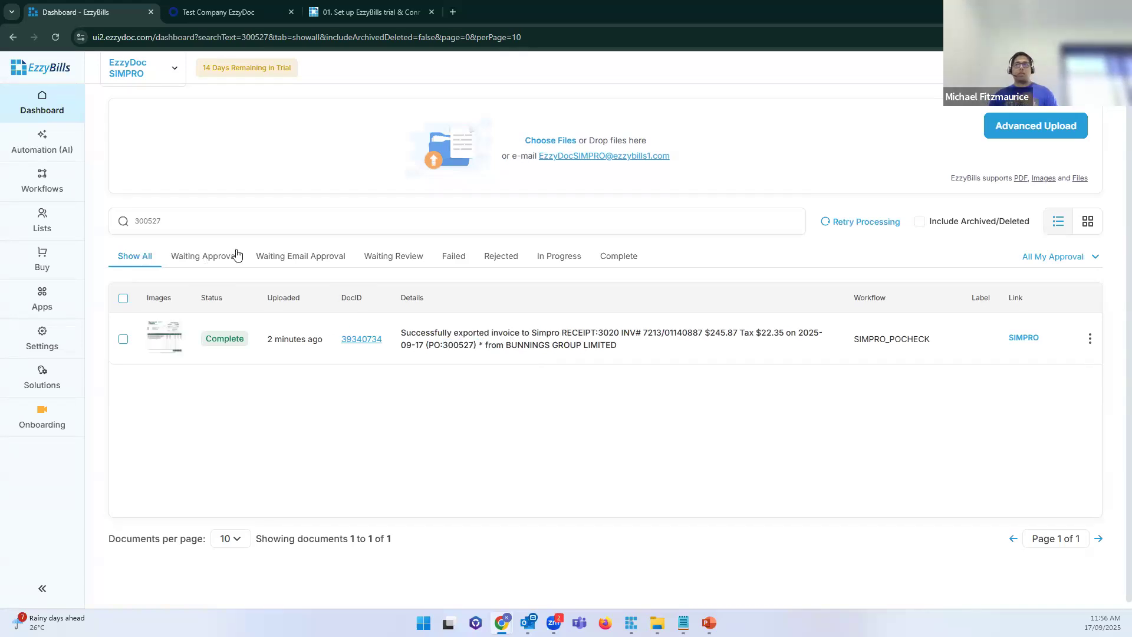
double_click(107, 223)
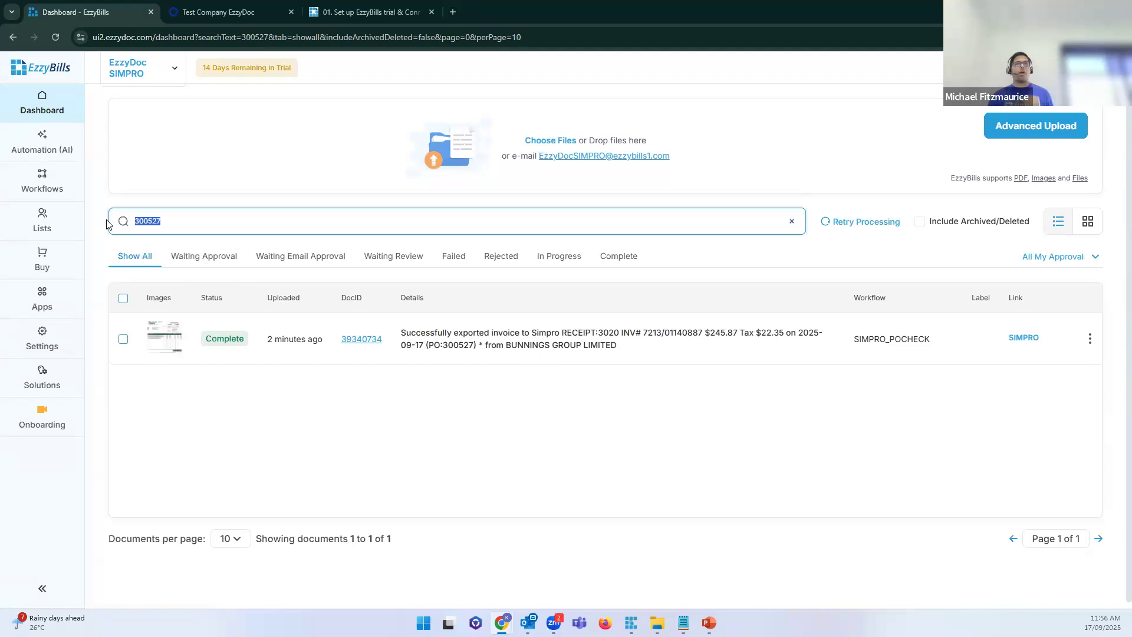
drag(616, 344, 401, 332)
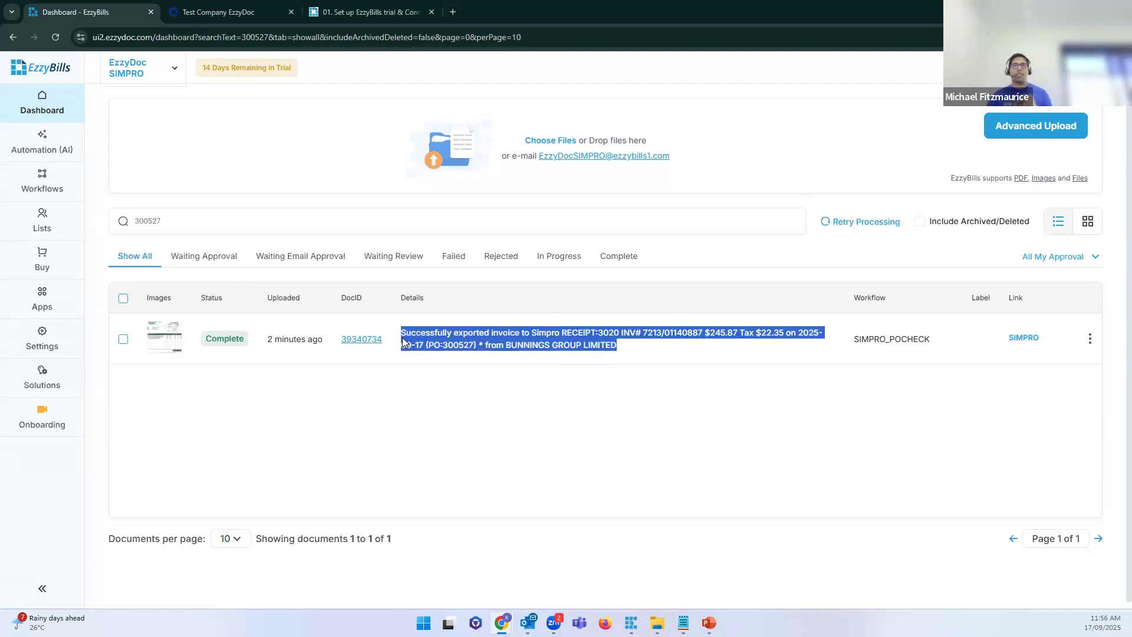
double_click(147, 220)
key(BackSpace)
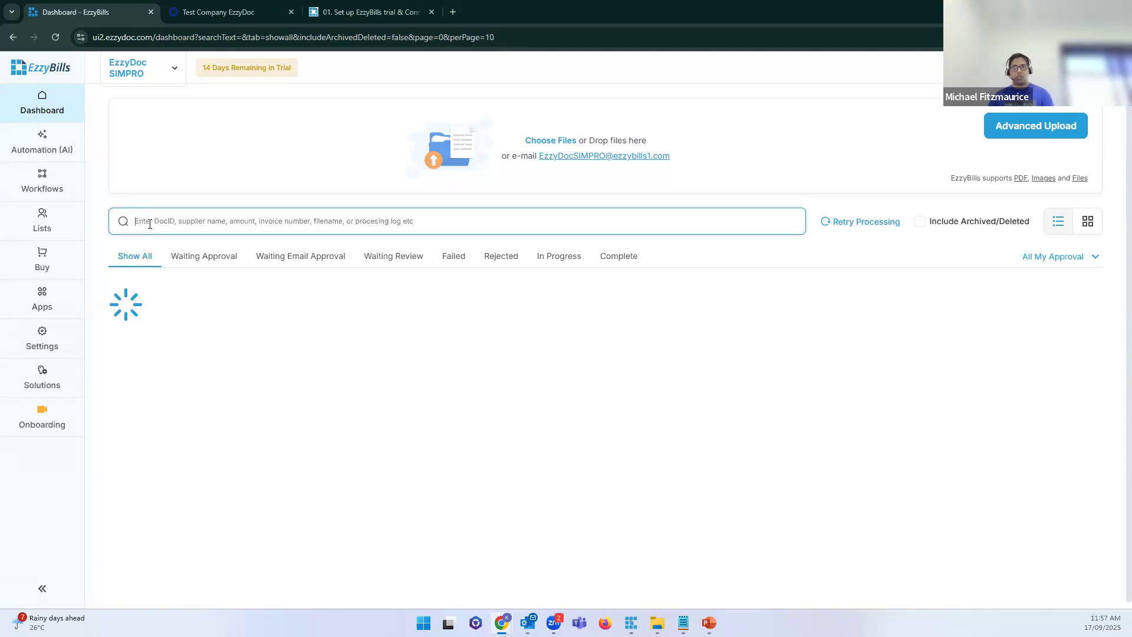
drag(422, 334, 581, 348)
click(384, 343)
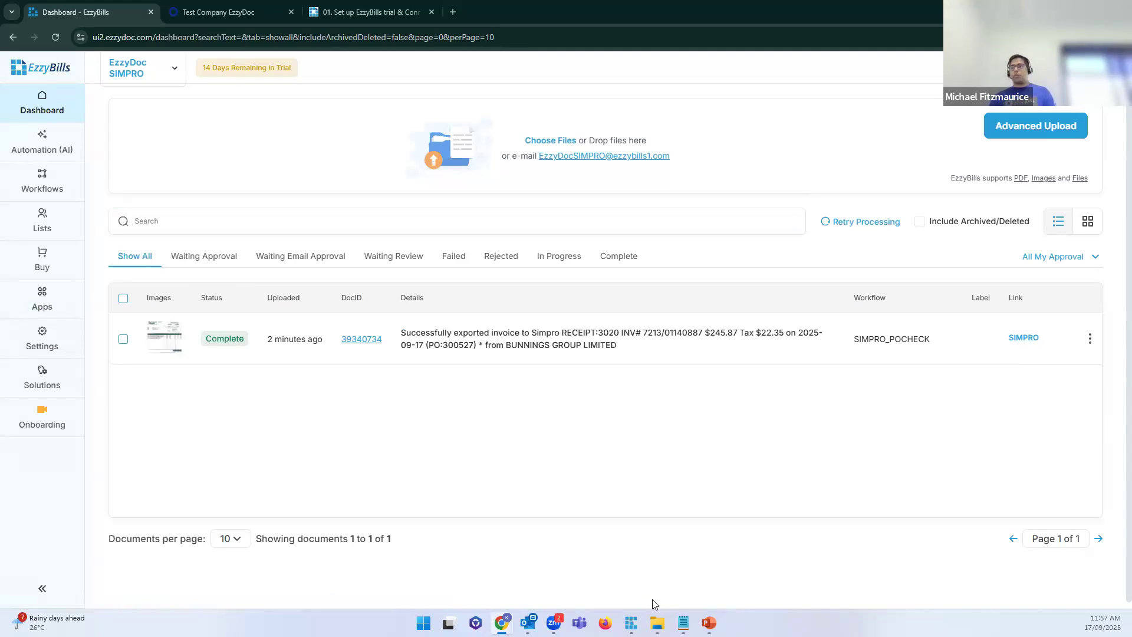
mouse_move(709, 622)
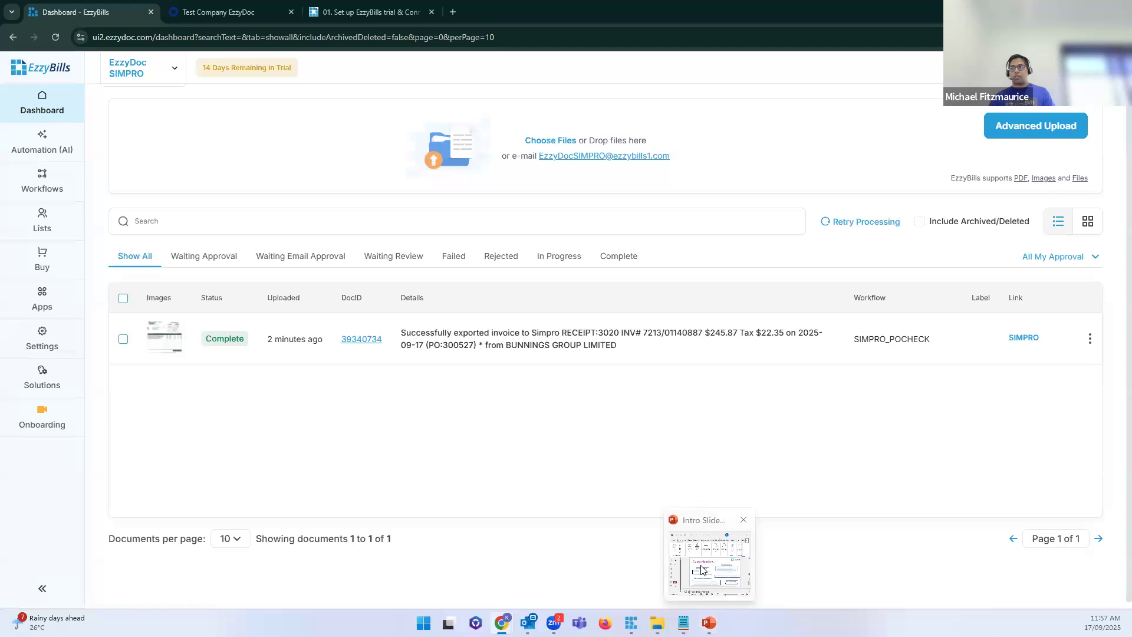
Step: Show the Custom Extraction slide in PowerPoint, then open invoice 39340734's document view in EzzyBills
click(709, 567)
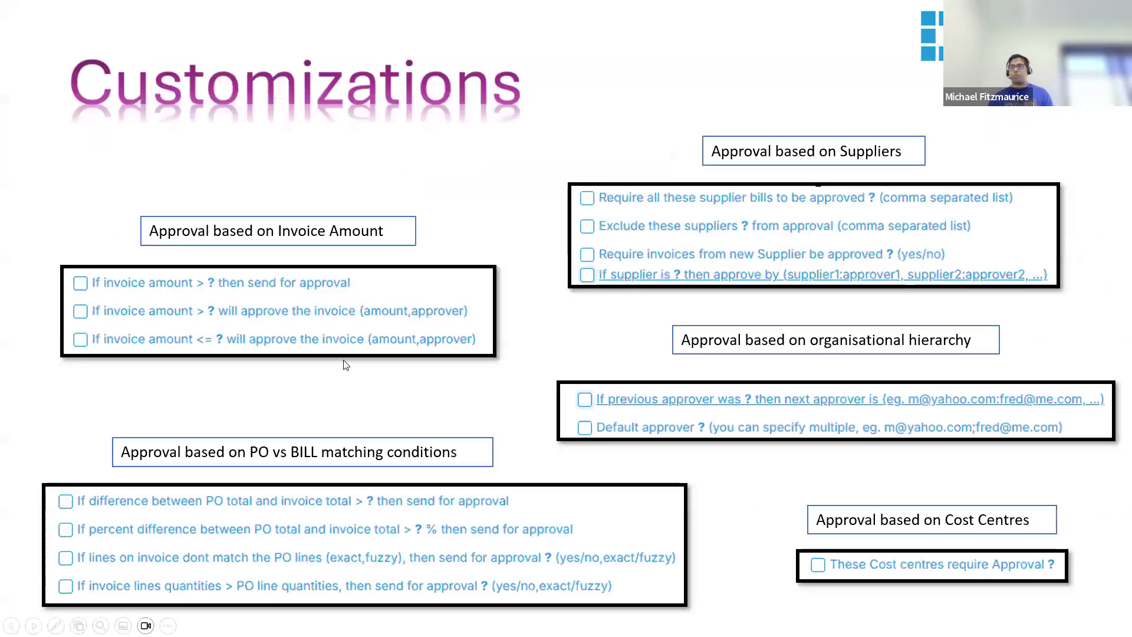
click(346, 364)
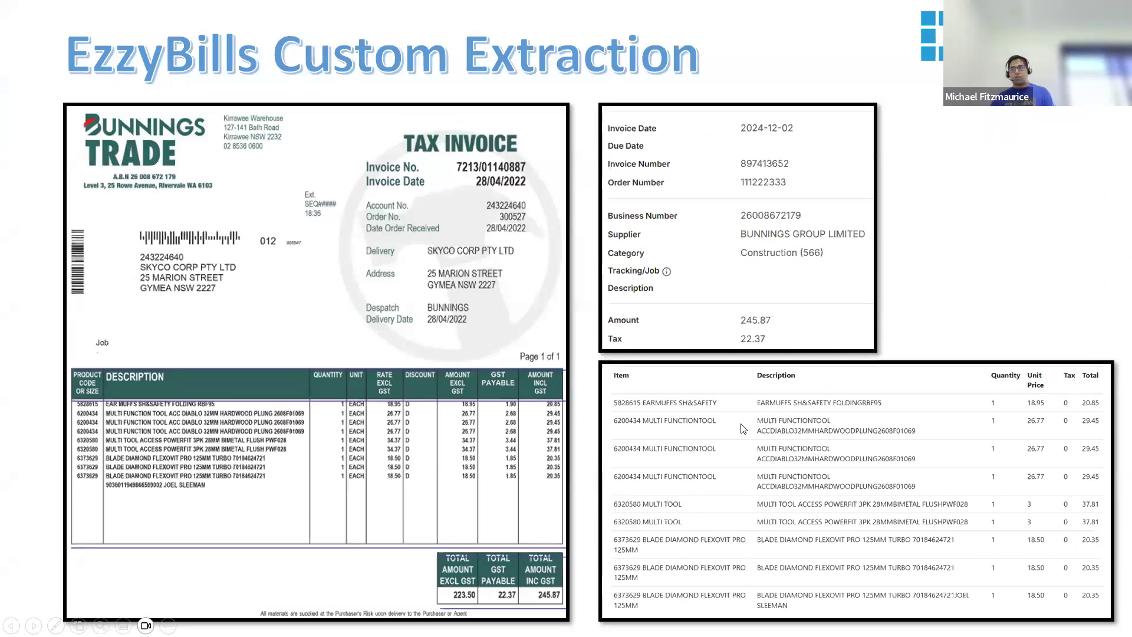
key(alt+Tab)
click(352, 339)
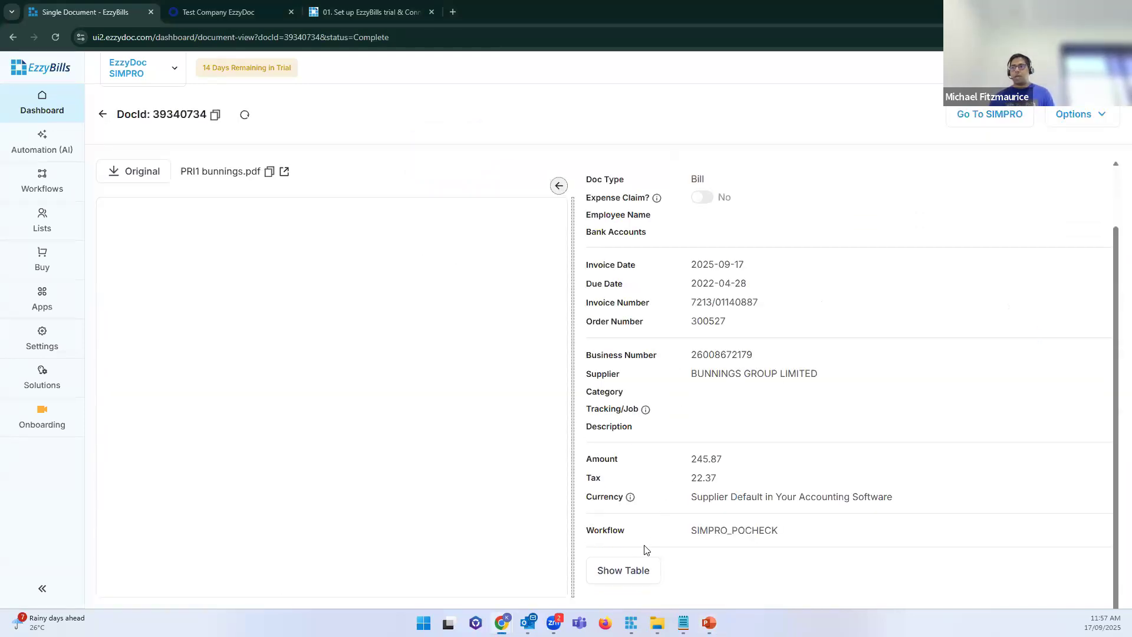
Step: Display the invoice's extracted line items table and scroll through the details
click(617, 570)
scroll(631, 454, down, 5)
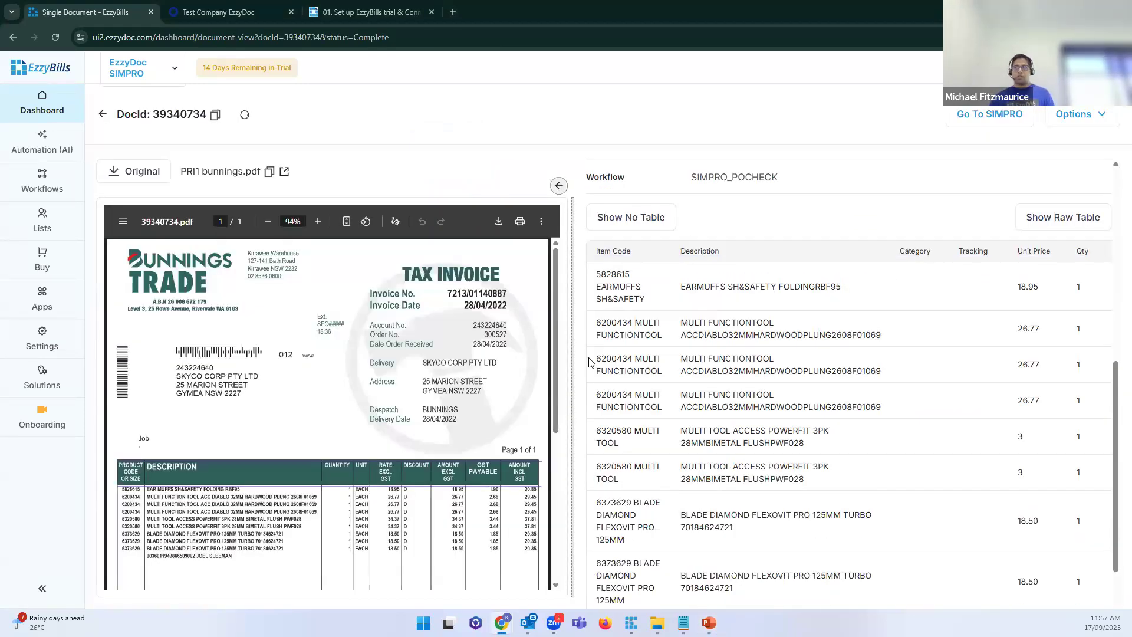
scroll(670, 482, down, 1)
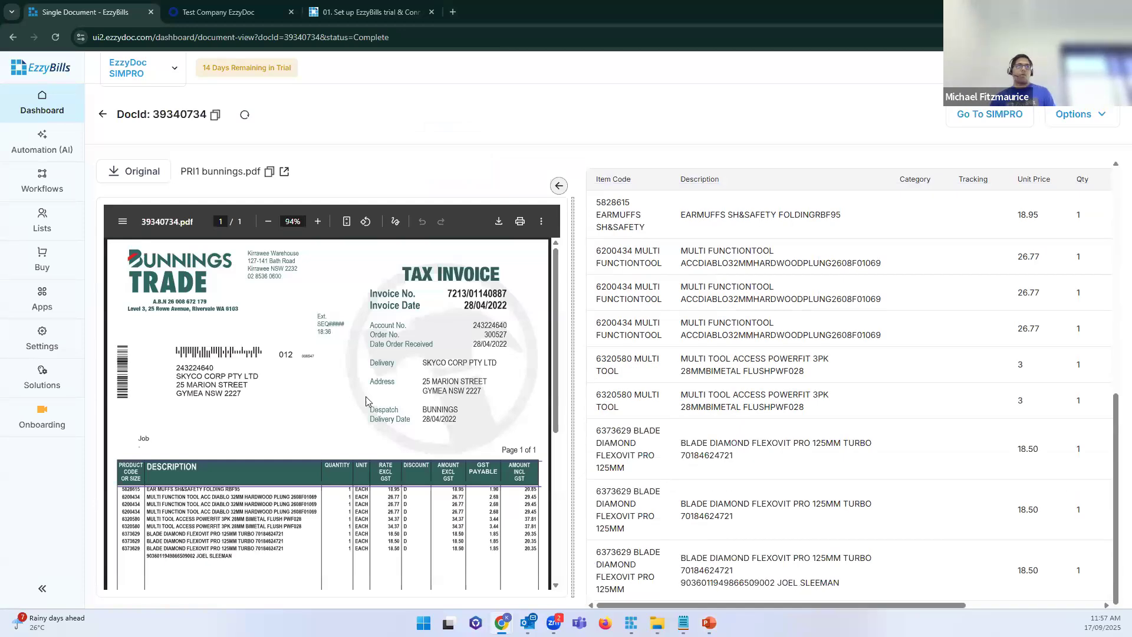
scroll(670, 481, up, 3)
Step: Briefly open Workflows in a new tab, close it, and return to the Dashboard
right_click(40, 186)
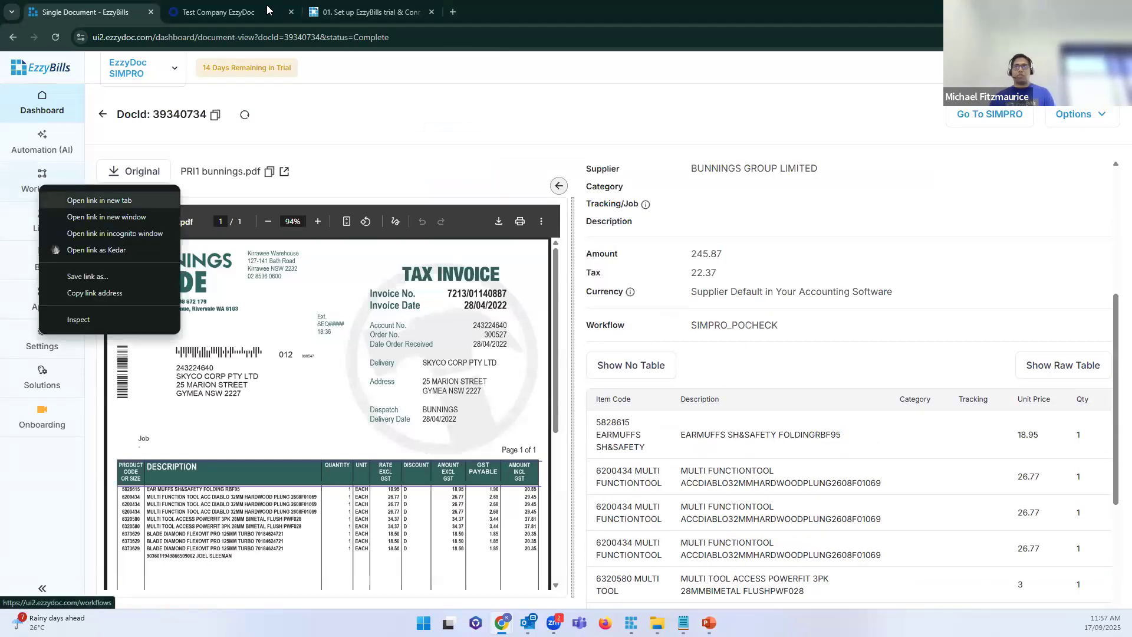
click(89, 199)
click(215, 14)
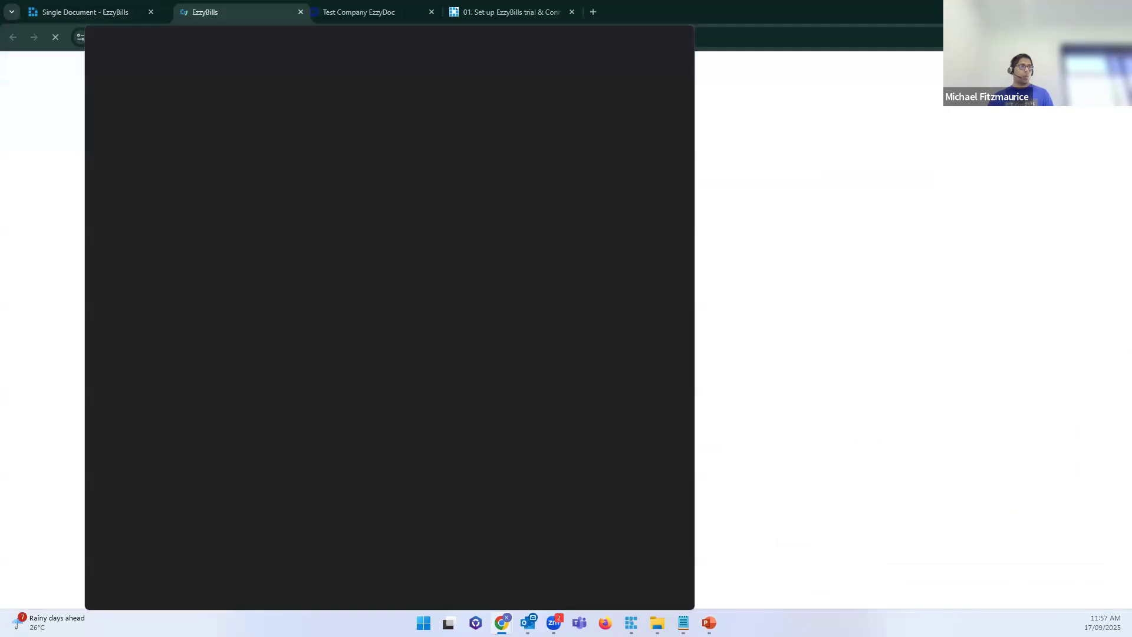
key(ctrl+w)
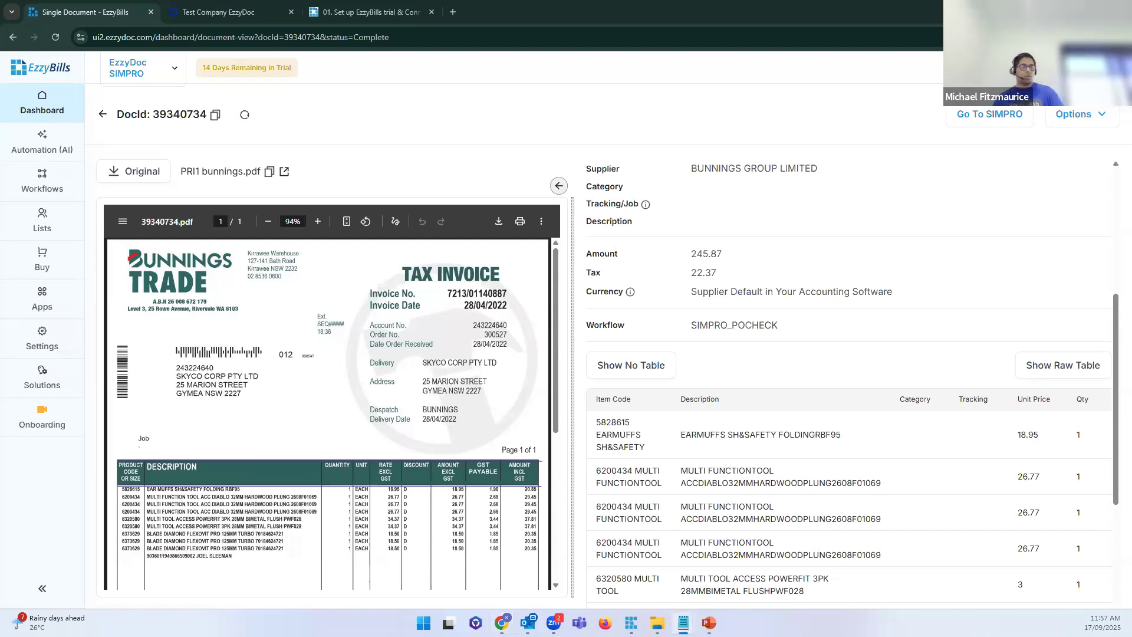
click(46, 100)
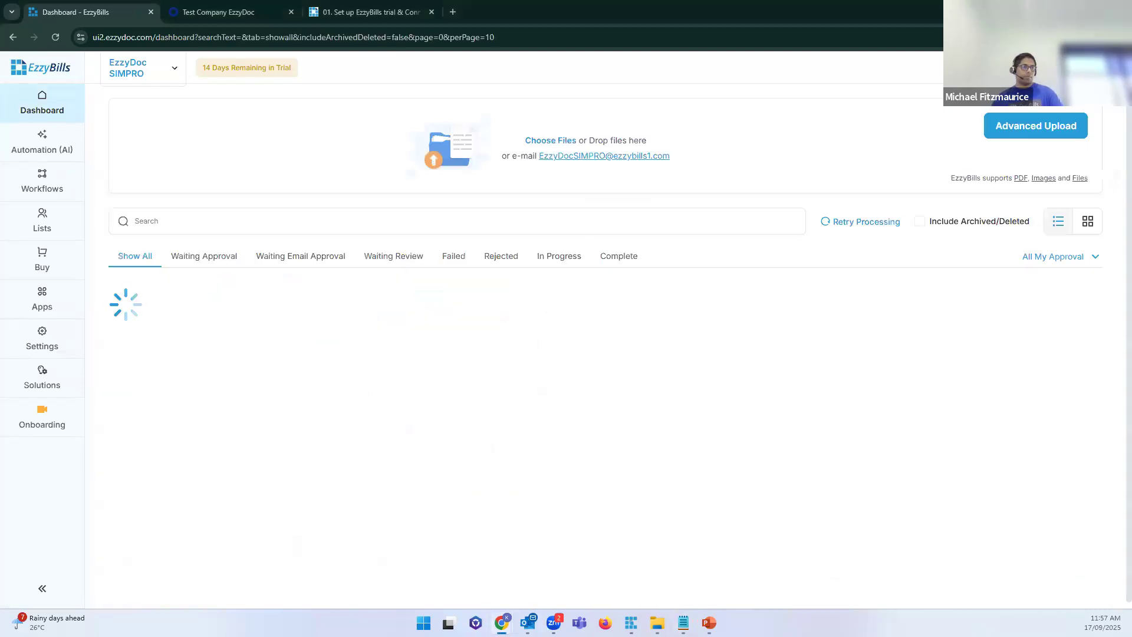
Step: Upload the invoice file again and review document 39340734's extracted line items
drag(88, 455, 638, 159)
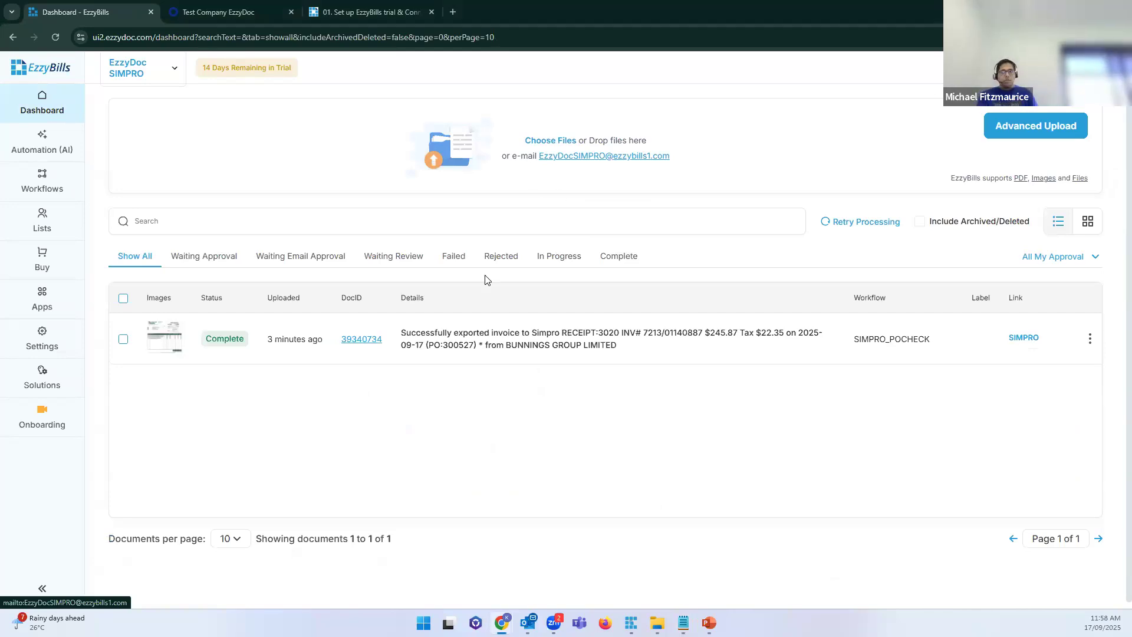
click(362, 339)
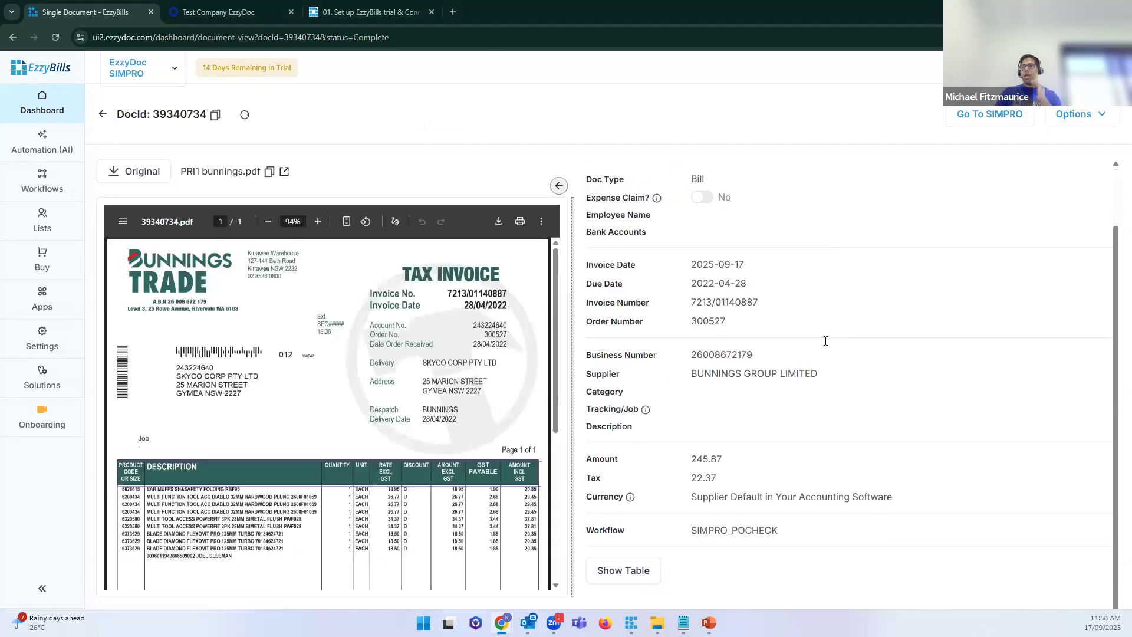
click(636, 570)
scroll(767, 454, down, 7)
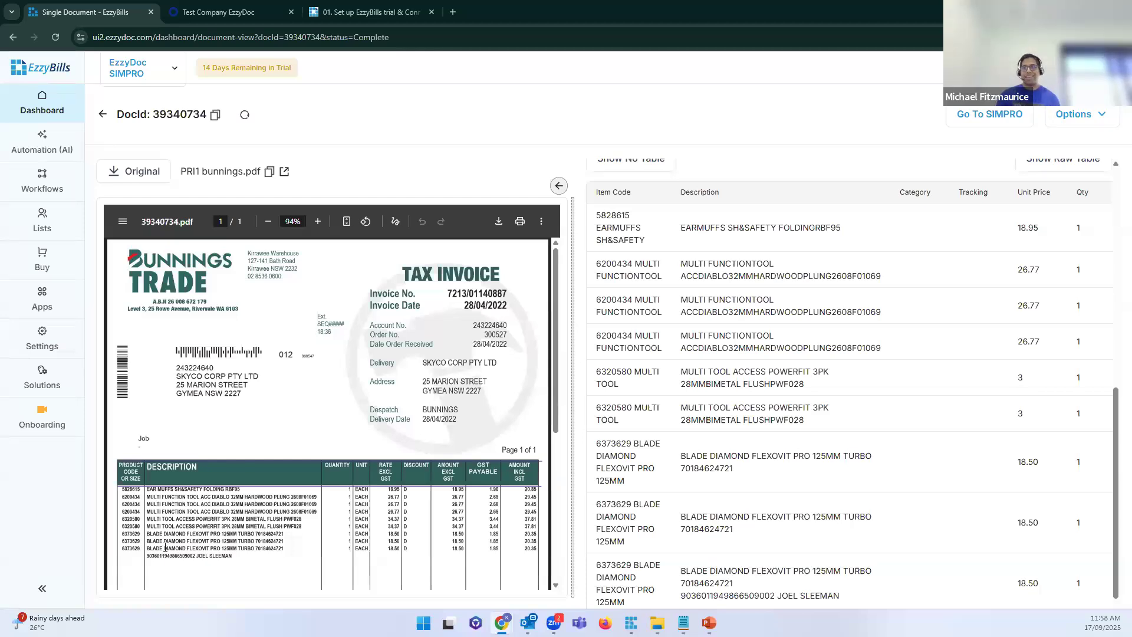
scroll(614, 265, up, 1)
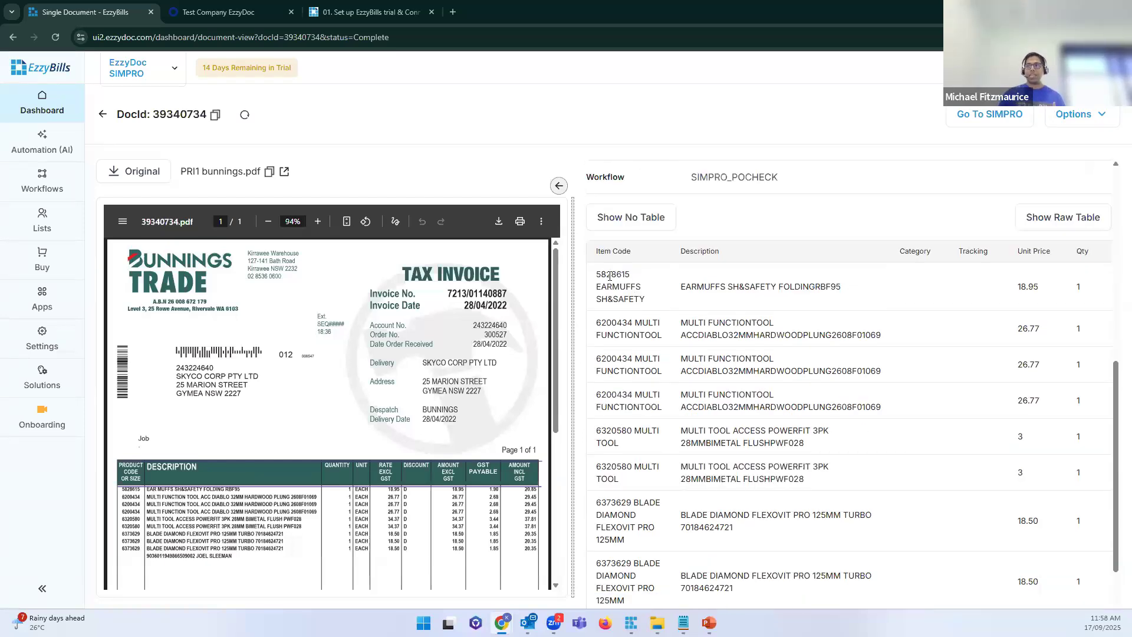
Step: From the dashboard, open the exported Simpro receipt #3020 through the SIMPRO link
click(51, 109)
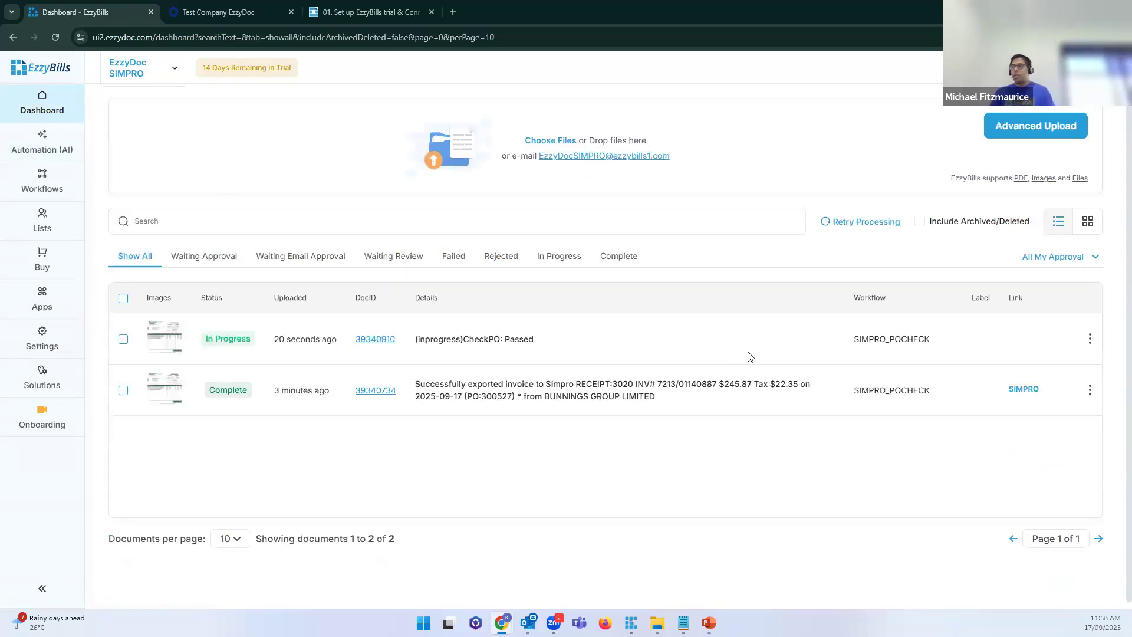
drag(656, 396, 412, 386)
click(1023, 389)
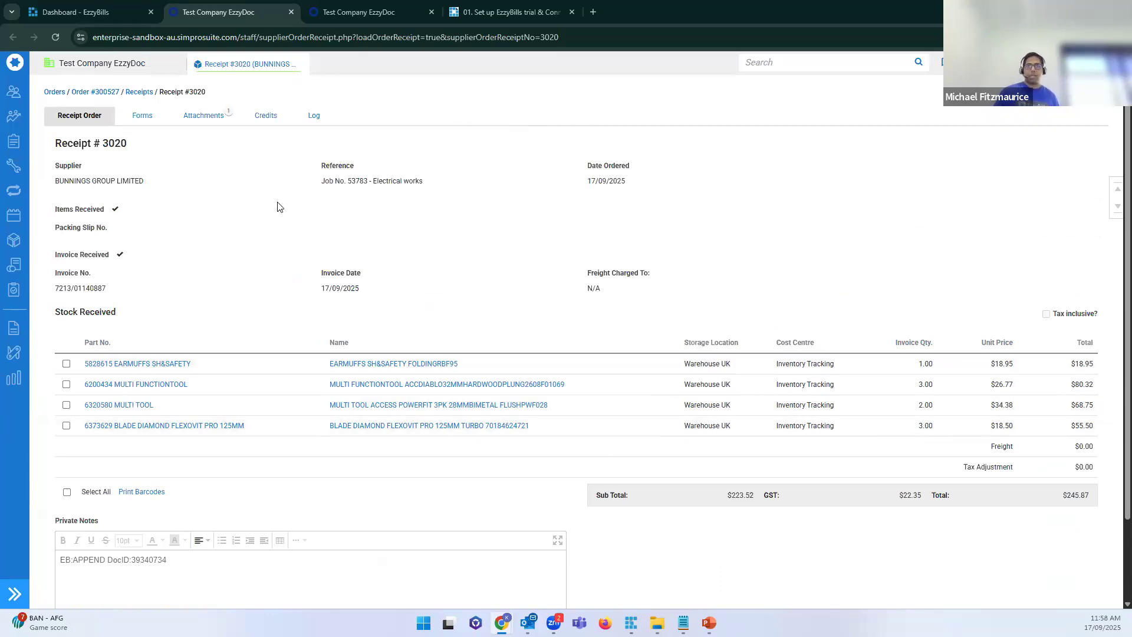
Step: View purchase order 300527's attached PRI1 bunnings.pdf, then return to receipt #3020 and the EzzyBills dashboard
click(101, 91)
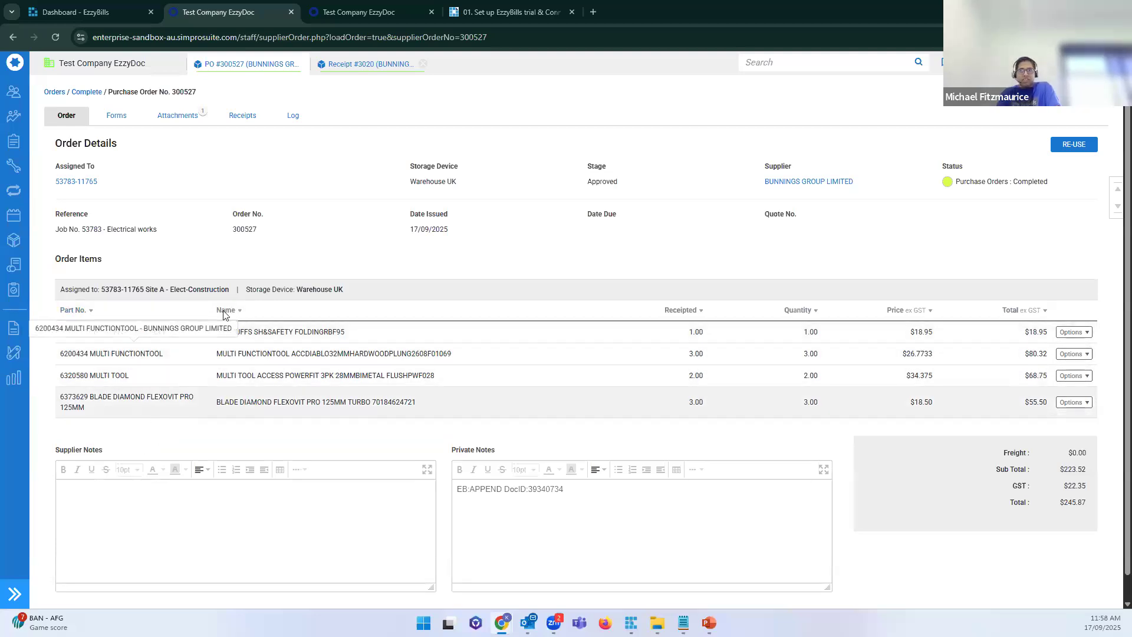
click(177, 117)
click(152, 255)
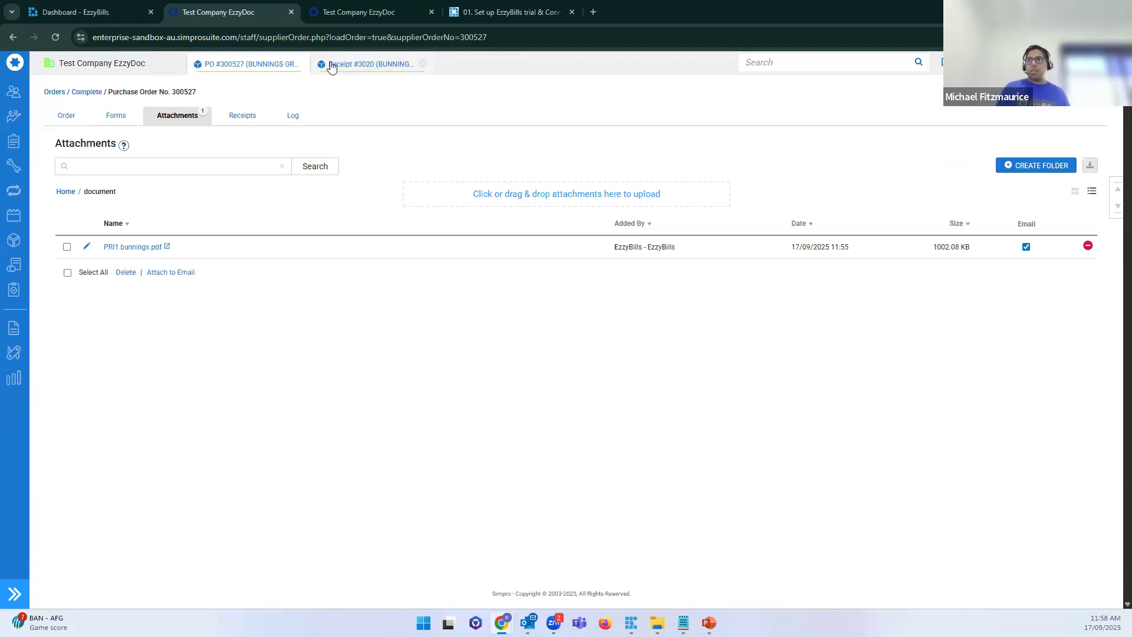
click(361, 66)
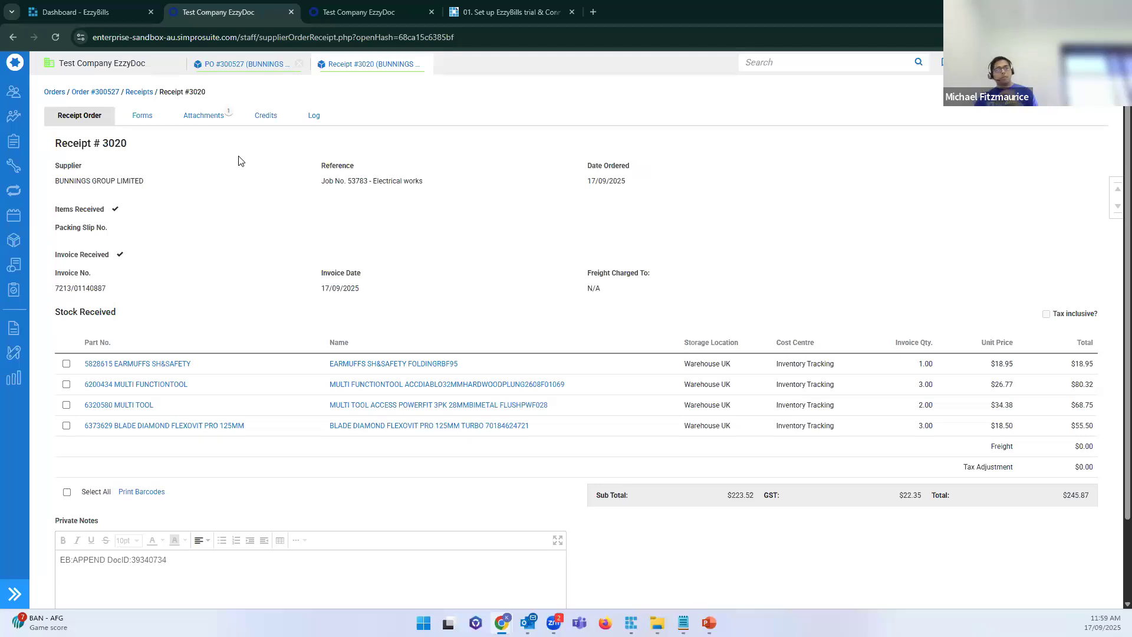
click(130, 11)
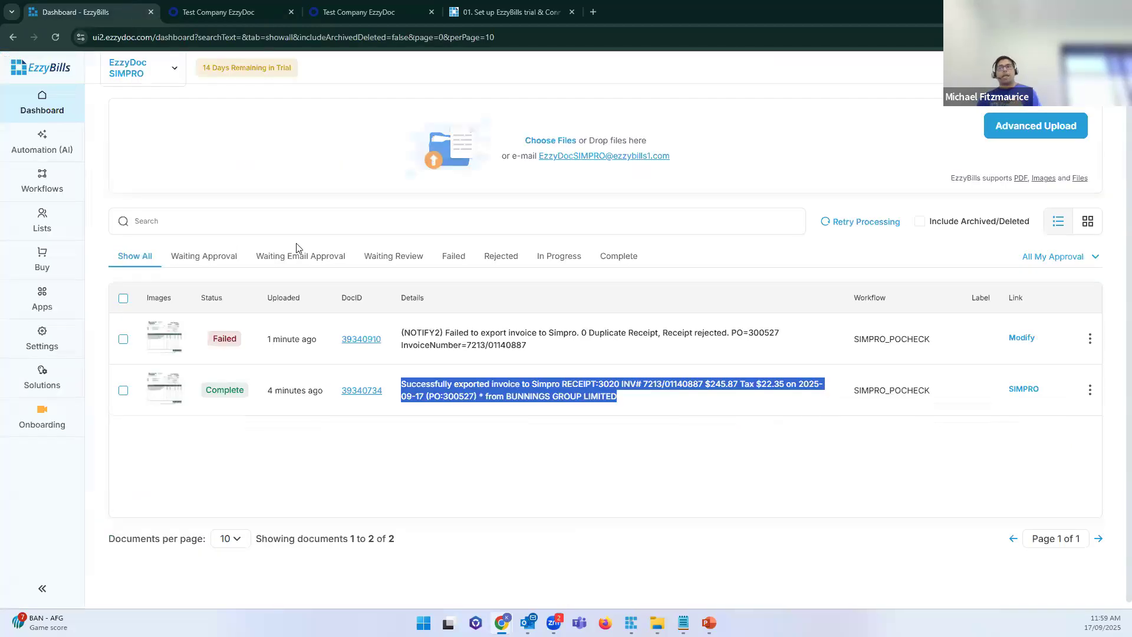
Step: Review the line items of completed document 39340734, then return to the dashboard
click(367, 389)
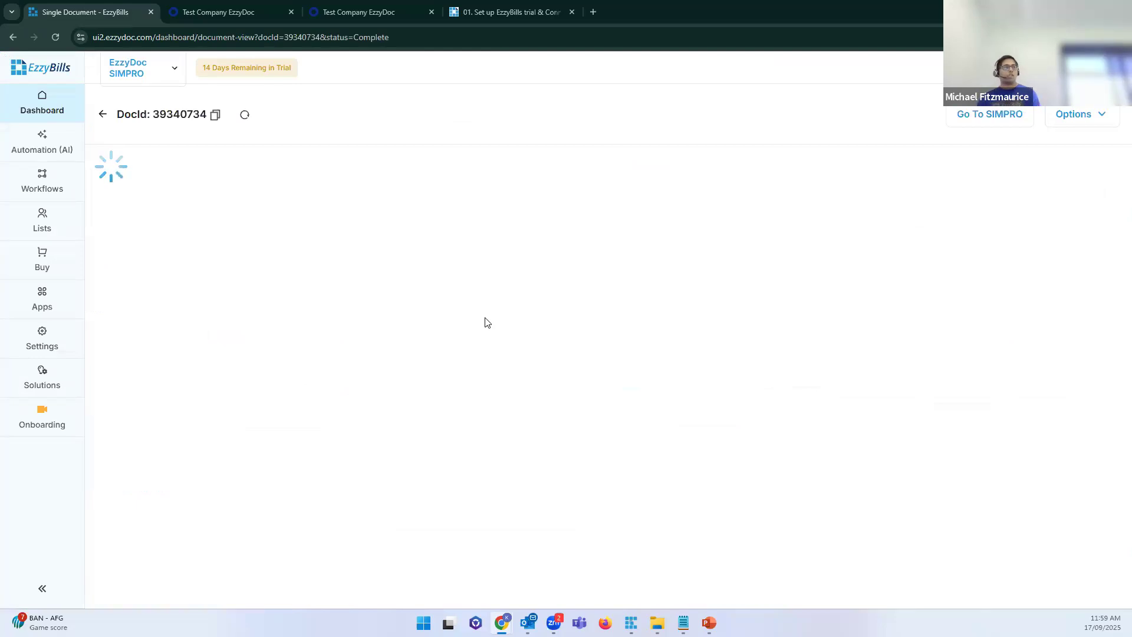
scroll(652, 565, down, 2)
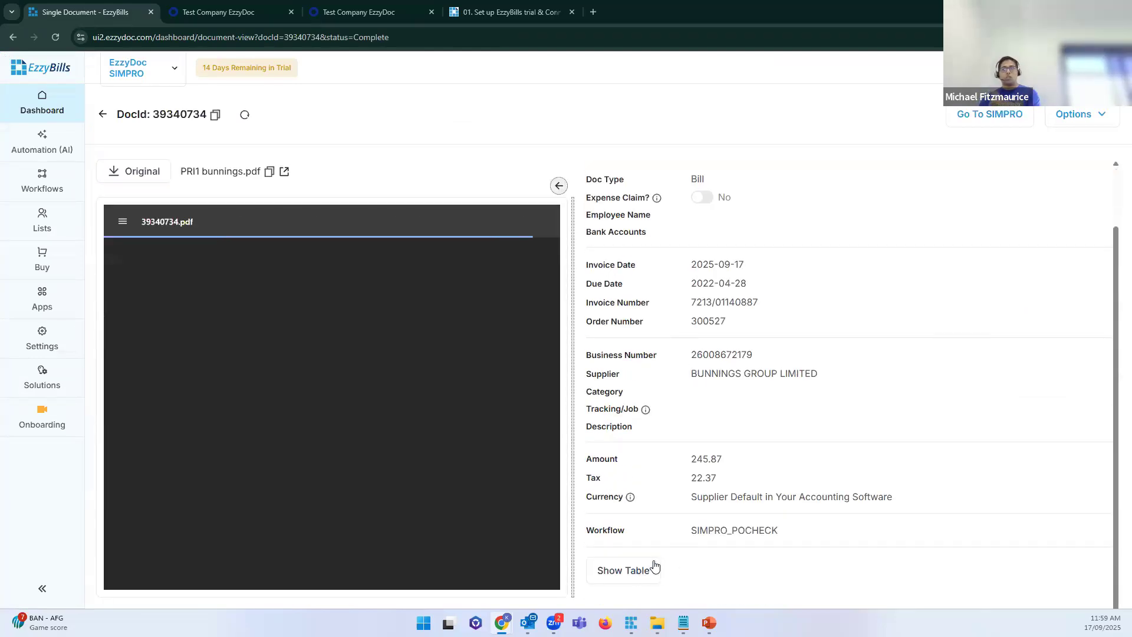
click(654, 566)
scroll(715, 474, down, 5)
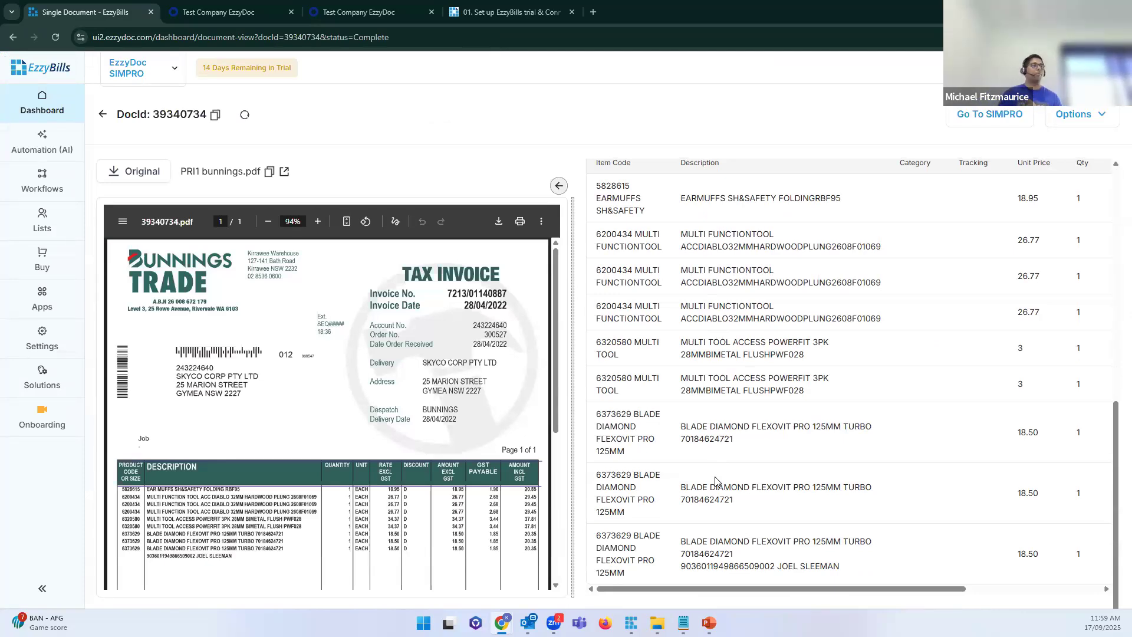
scroll(715, 480, up, 5)
click(41, 102)
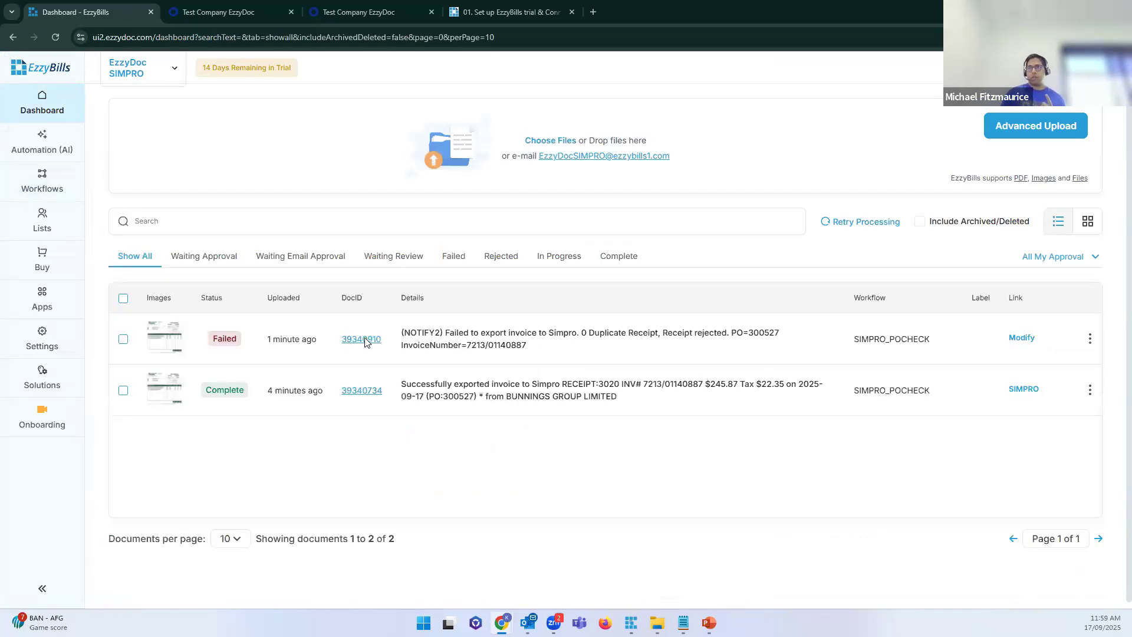
Step: Open the failed document 39340910 and display its line items
click(362, 339)
scroll(617, 576, down, 1)
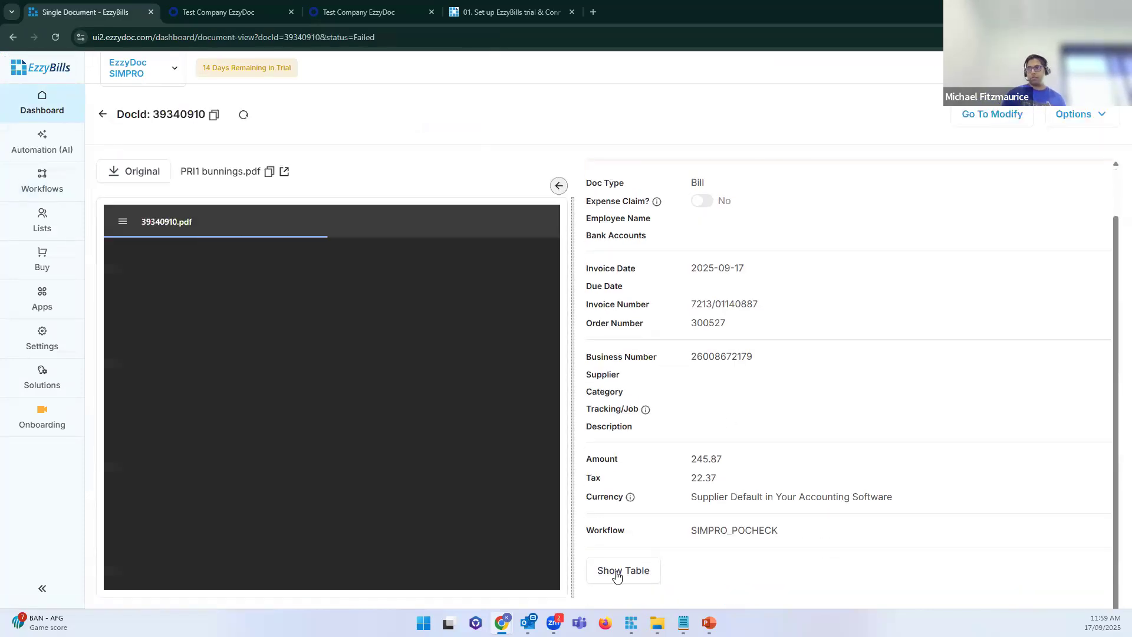
click(617, 576)
scroll(748, 446, down, 4)
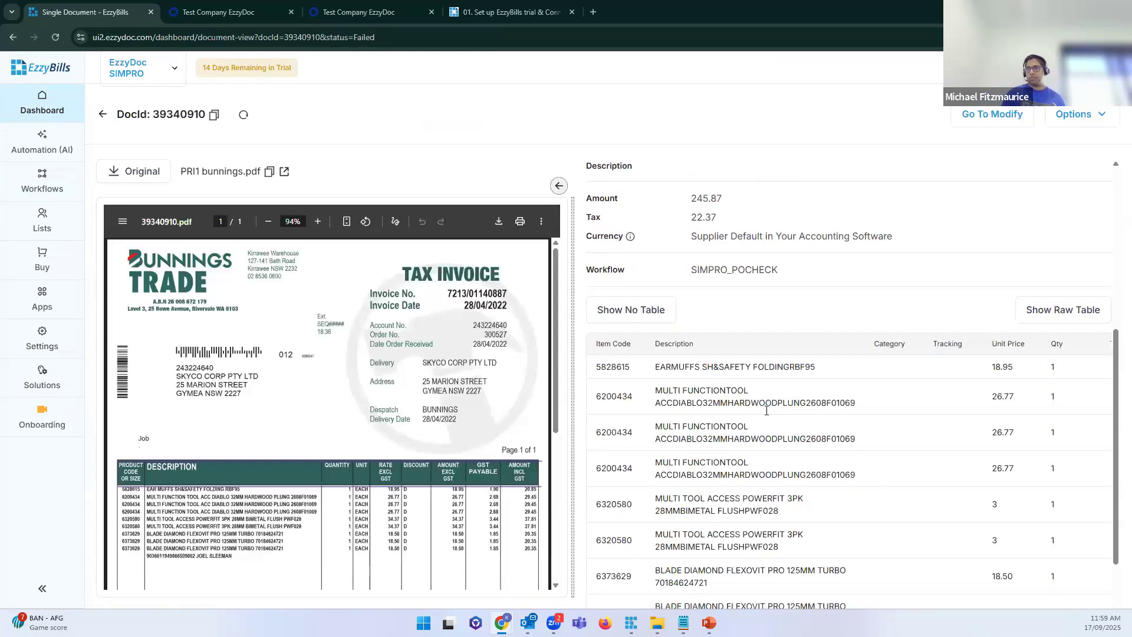
scroll(766, 409, down, 2)
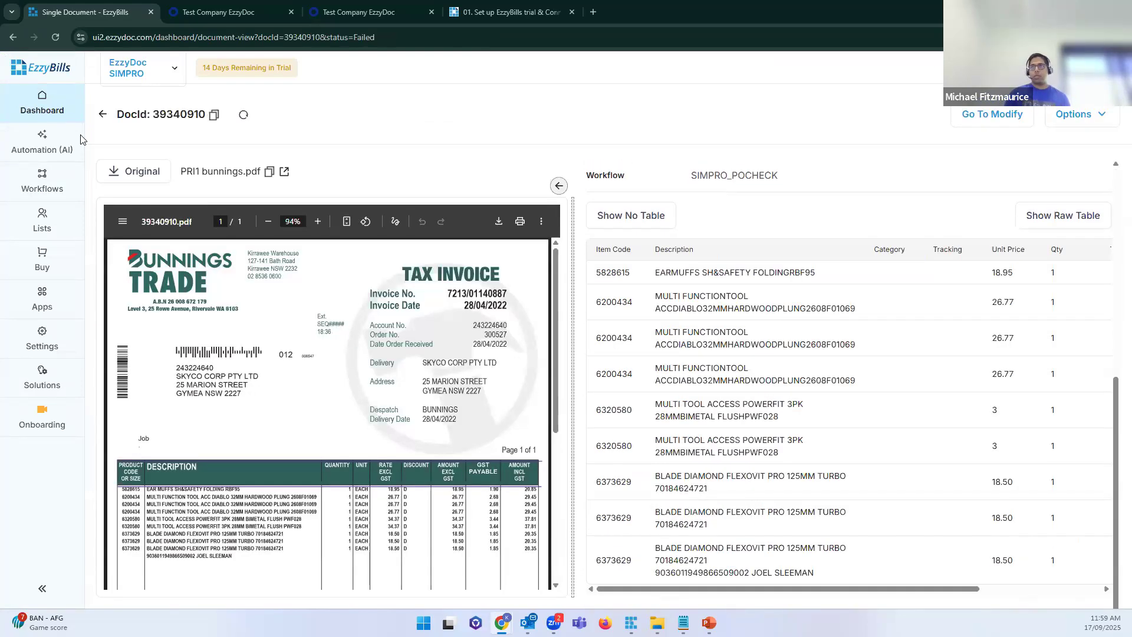
Step: Split the dashboard into a second browser window placed beside the failed document
right_click(52, 103)
click(110, 116)
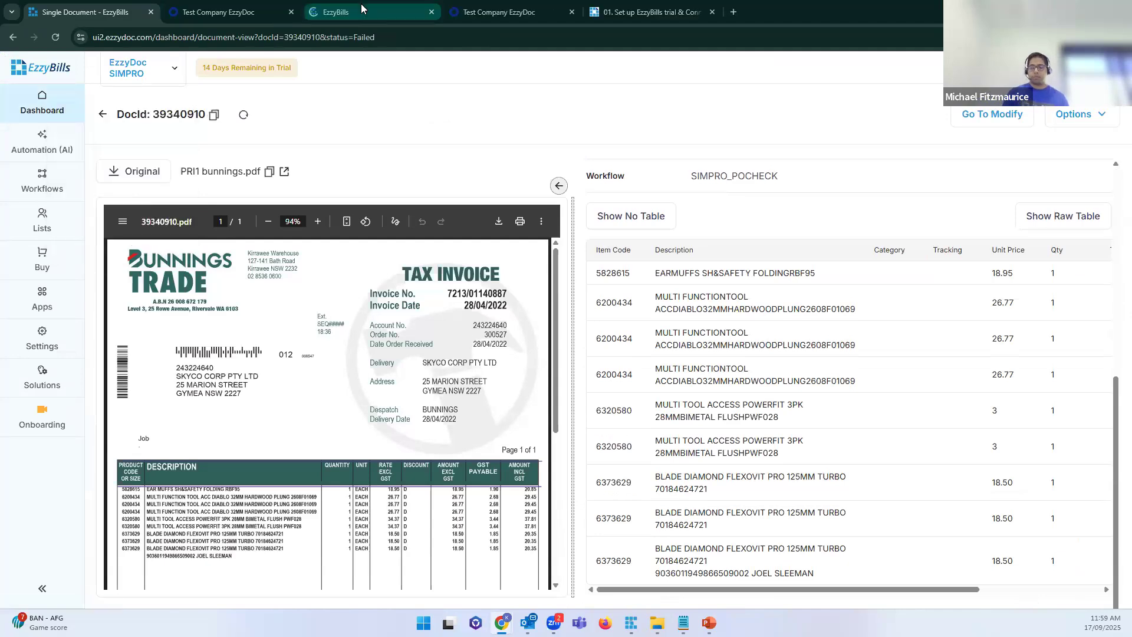
key(super+Left)
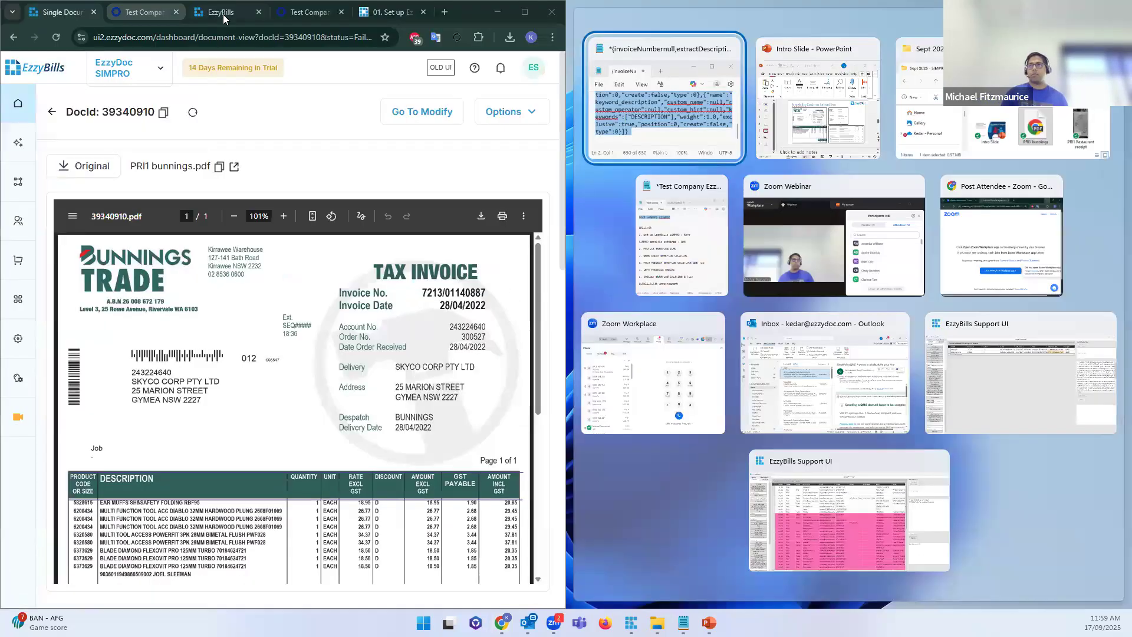
drag(224, 13, 932, 121)
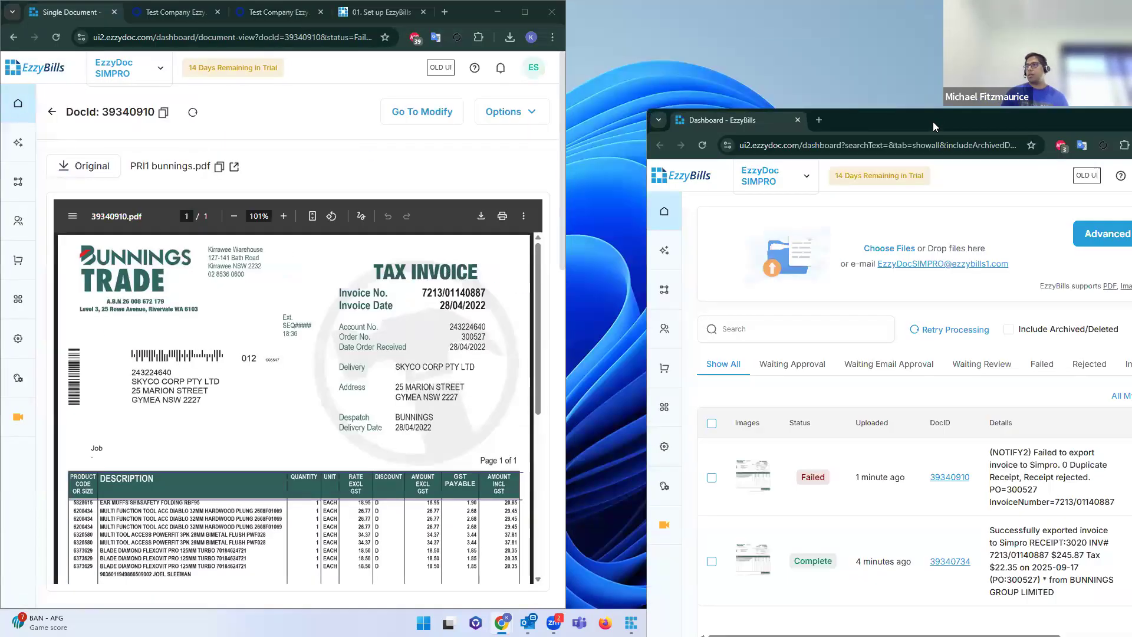
double_click(933, 122)
key(super+Right)
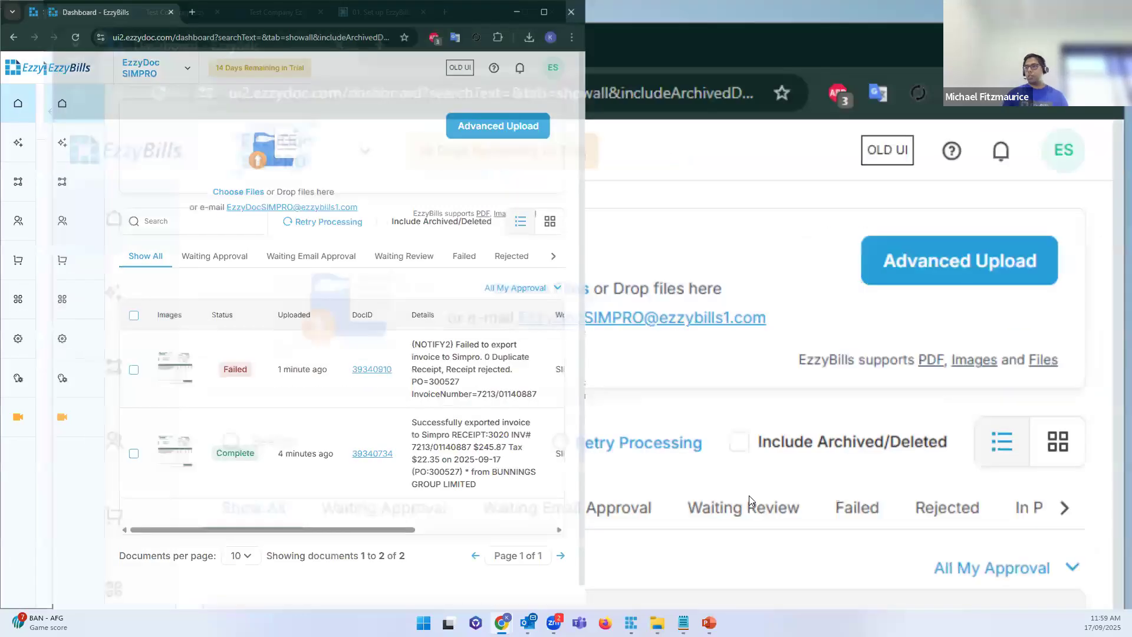
Step: Open document 39340734 in the second window and highlight its line items and first item code
click(856, 462)
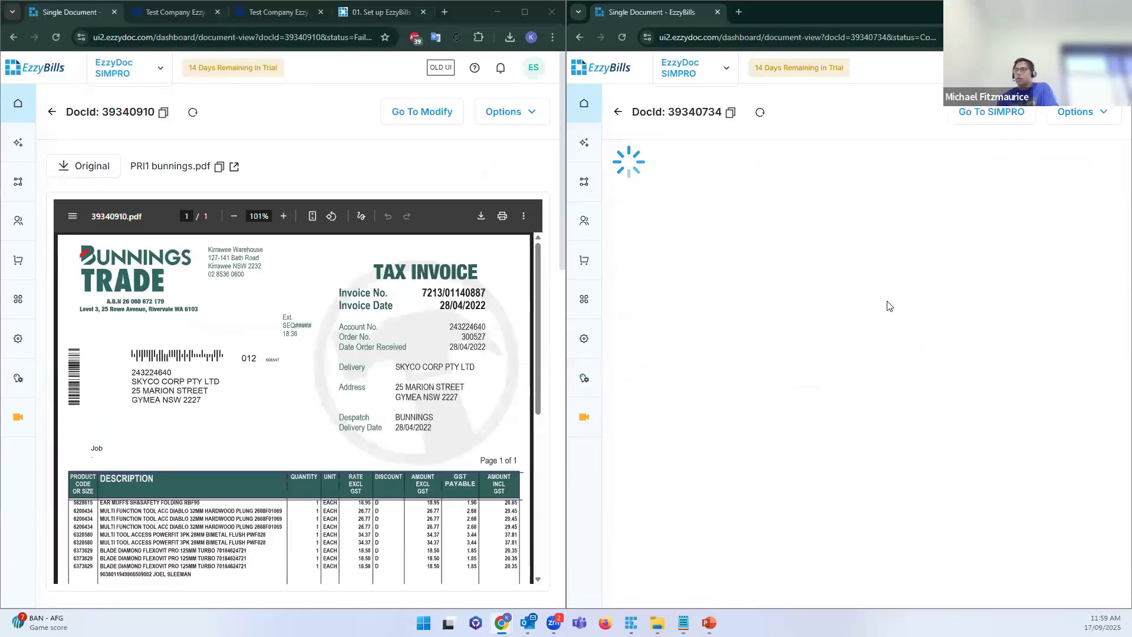
scroll(1099, 240, down, 1)
scroll(1098, 240, down, 8)
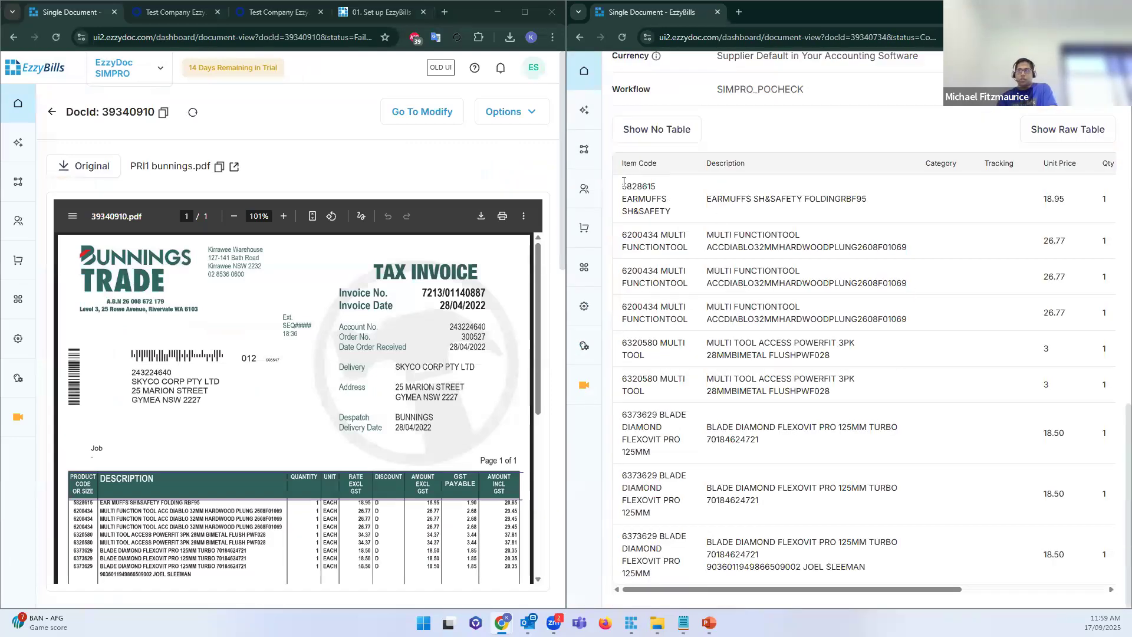
drag(623, 181, 917, 439)
drag(672, 212, 621, 199)
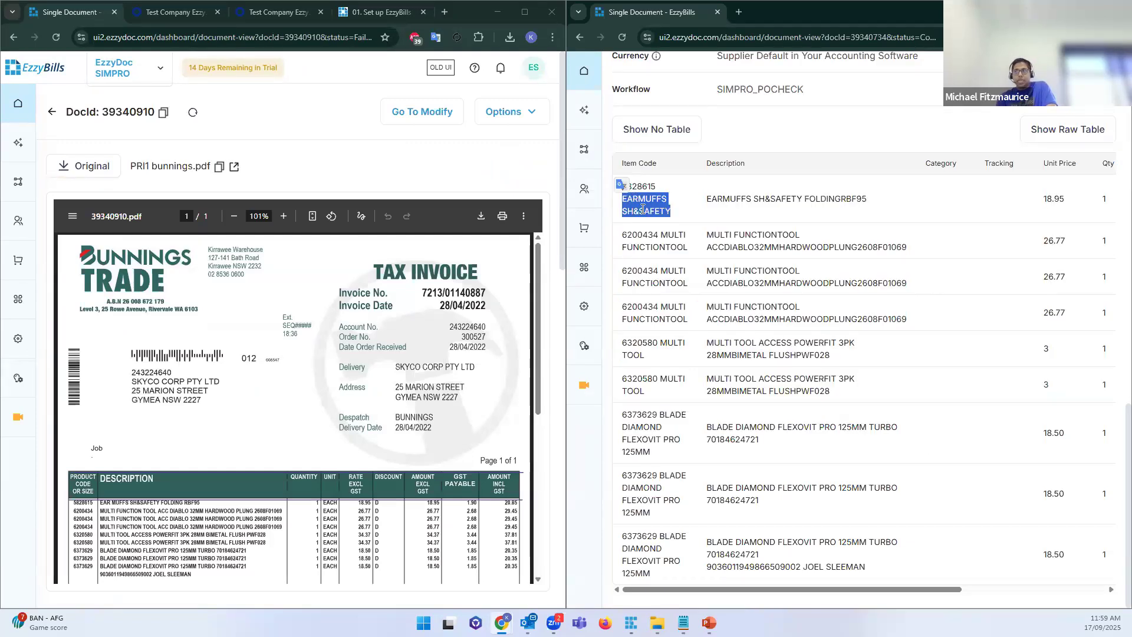
Step: In the failed document, select item code 5828615 and its description for comparison
click(642, 207)
click(367, 160)
scroll(367, 160, down, 4)
scroll(367, 160, down, 8)
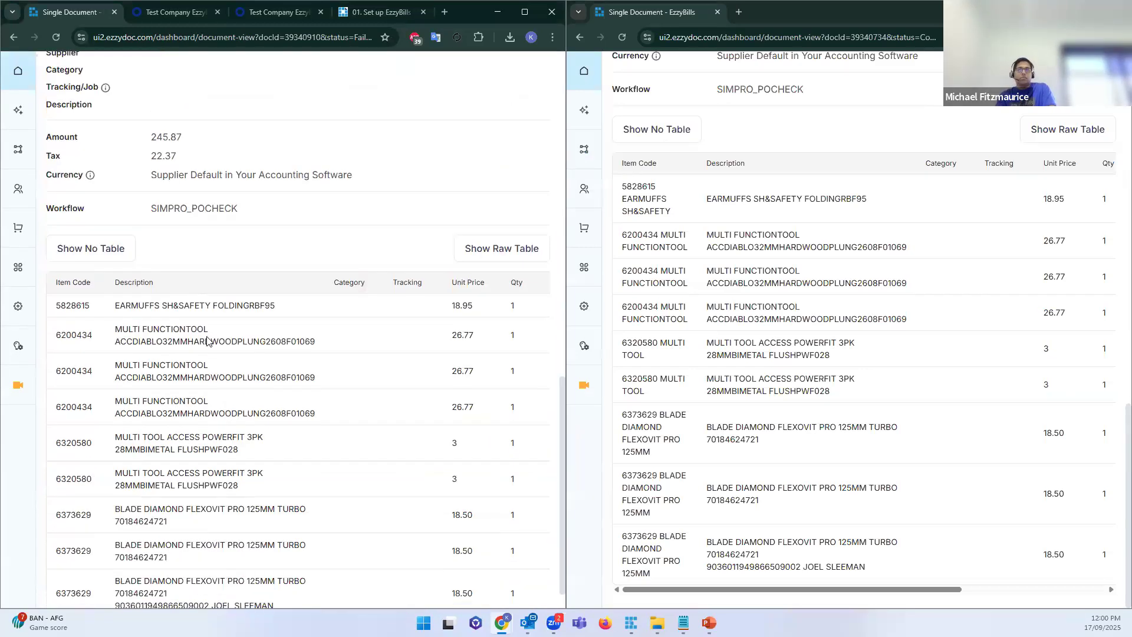
scroll(212, 318, down, 1)
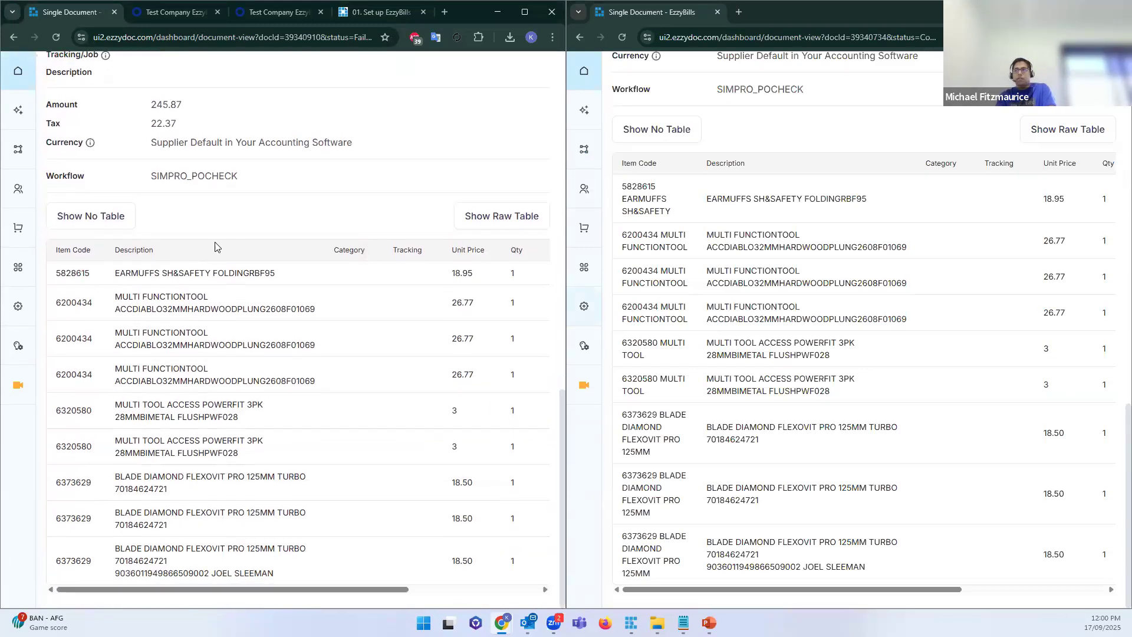
double_click(73, 273)
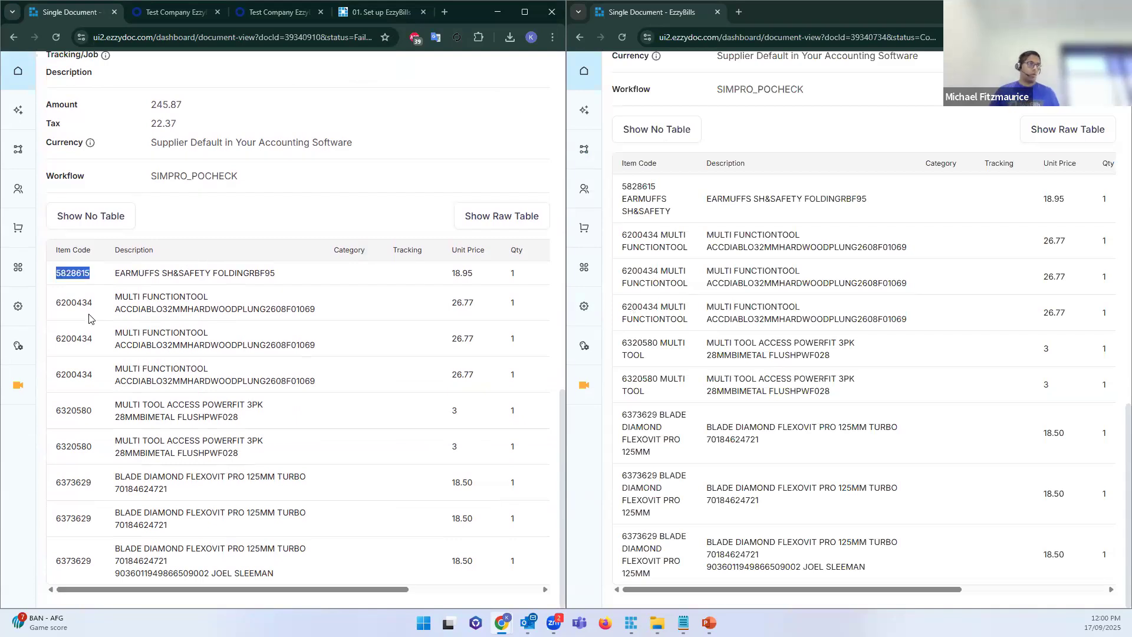
drag(119, 273, 205, 273)
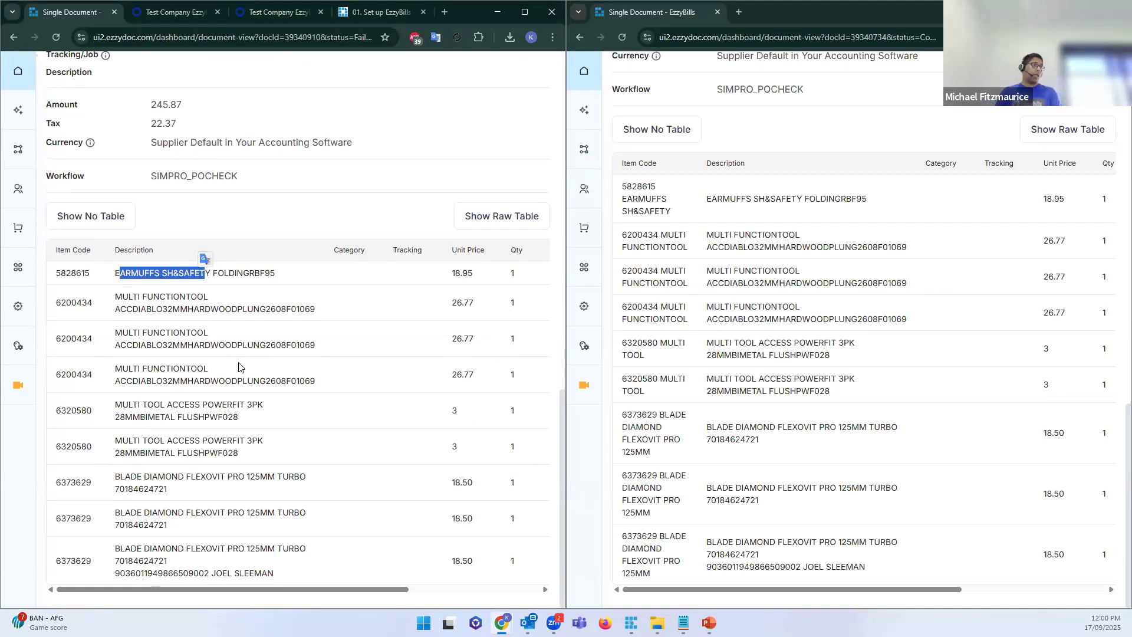
Step: Select DocId 39340734, then merge its tab into the other window and maximise it
scroll(239, 367, up, 15)
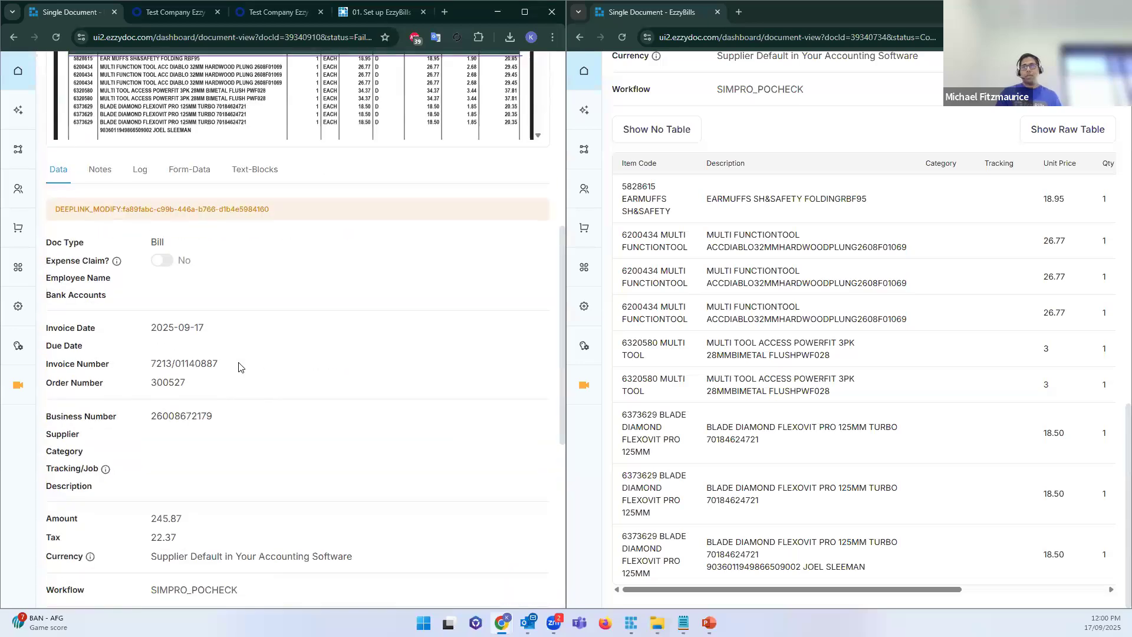
scroll(893, 221, up, 6)
scroll(893, 221, up, 10)
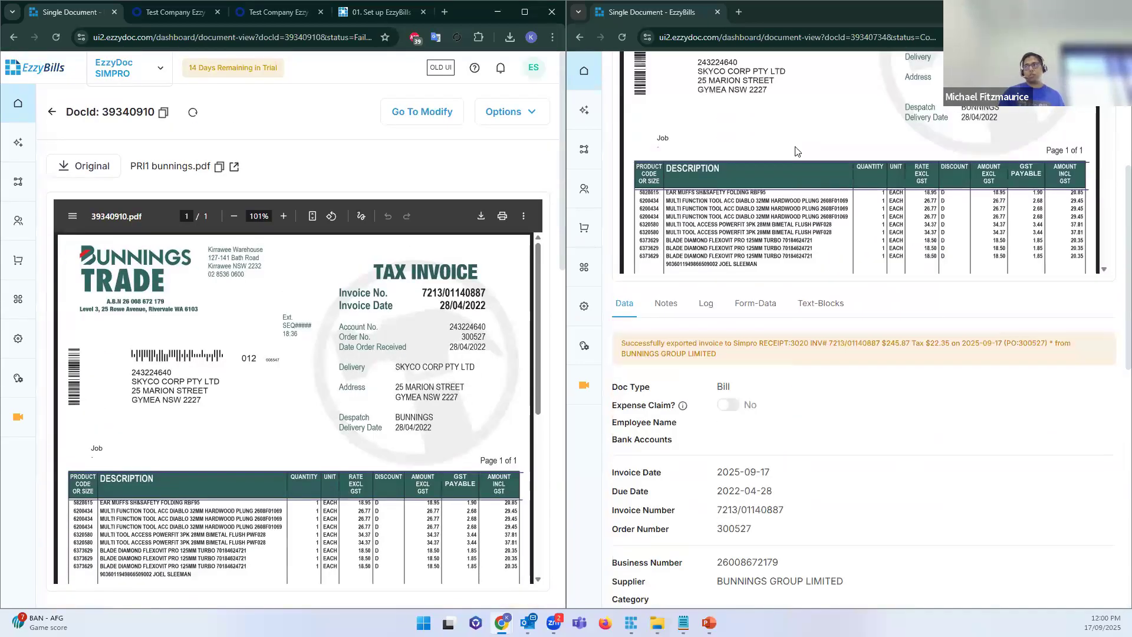
double_click(688, 111)
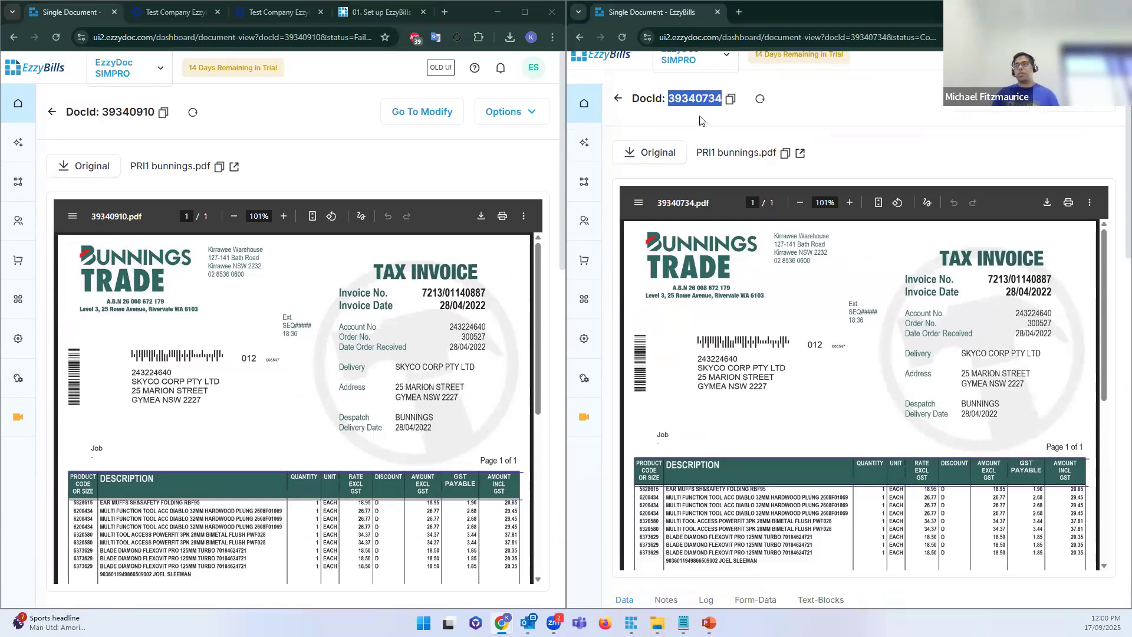
scroll(673, 226, down, 4)
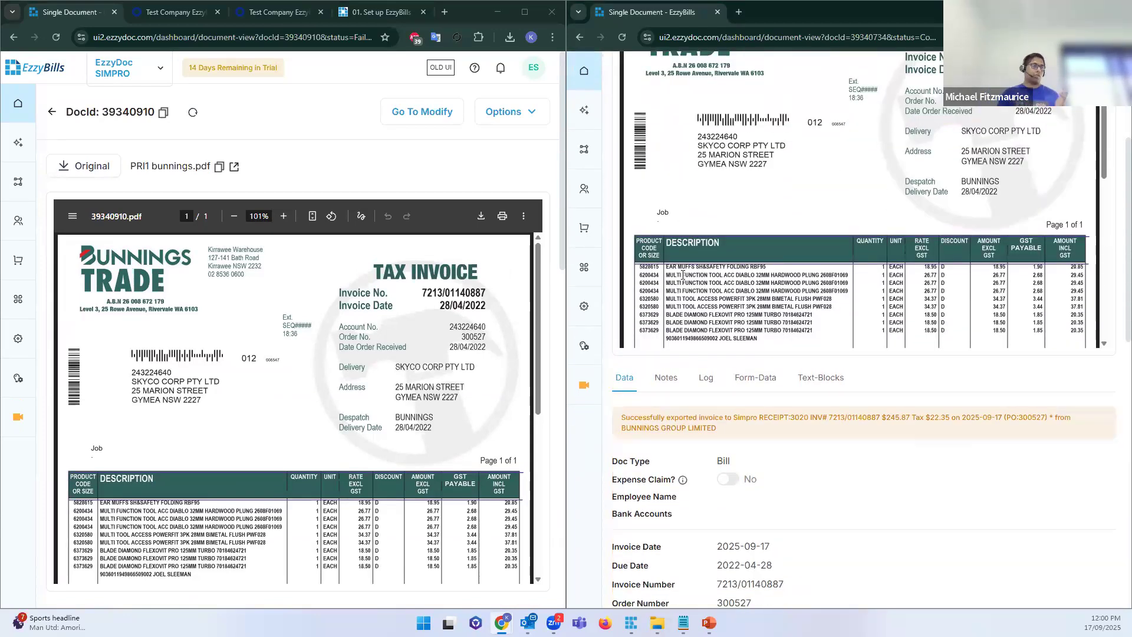
drag(630, 14, 307, 12)
click(524, 13)
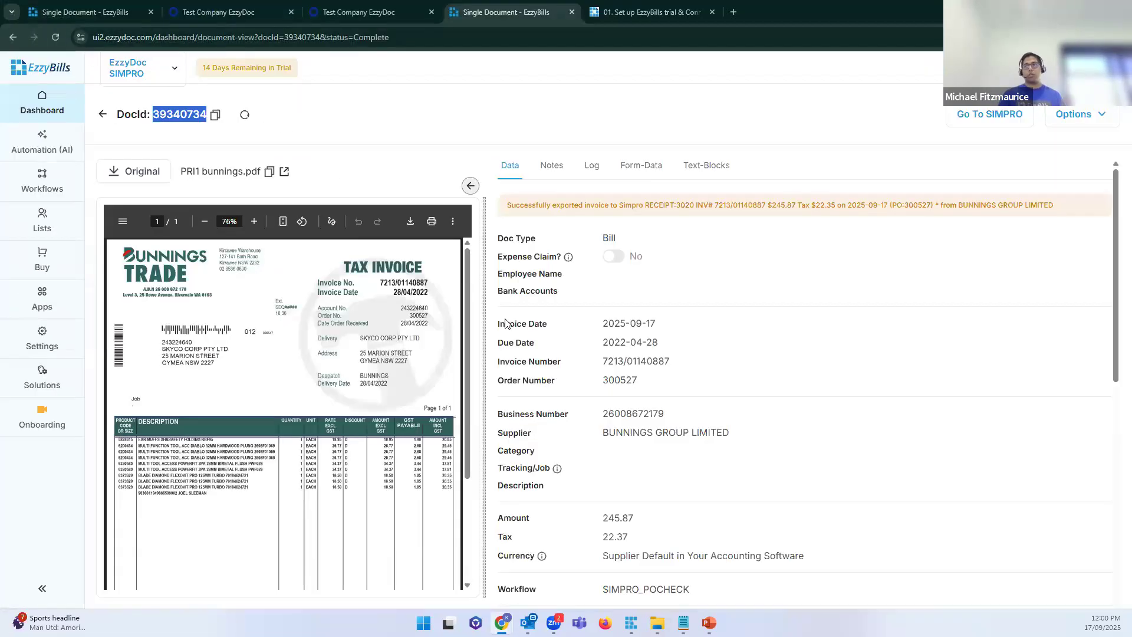
Step: Point out the Invoice Date and Invoice Number fields, then return to the Dashboard list
drag(505, 324, 548, 323)
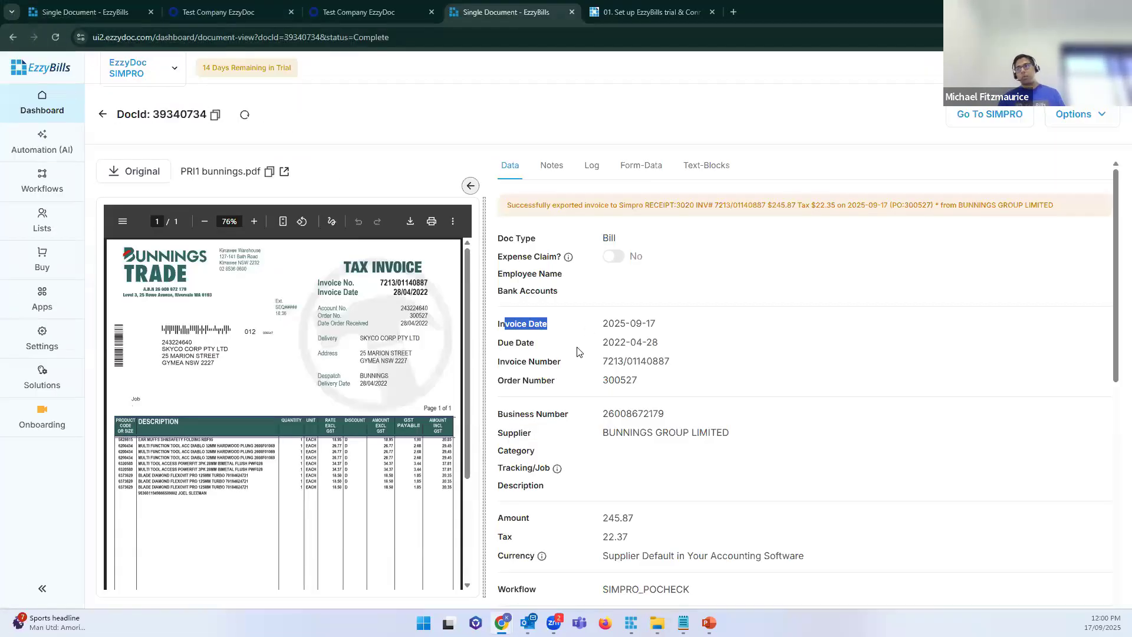
double_click(561, 361)
scroll(566, 362, down, 7)
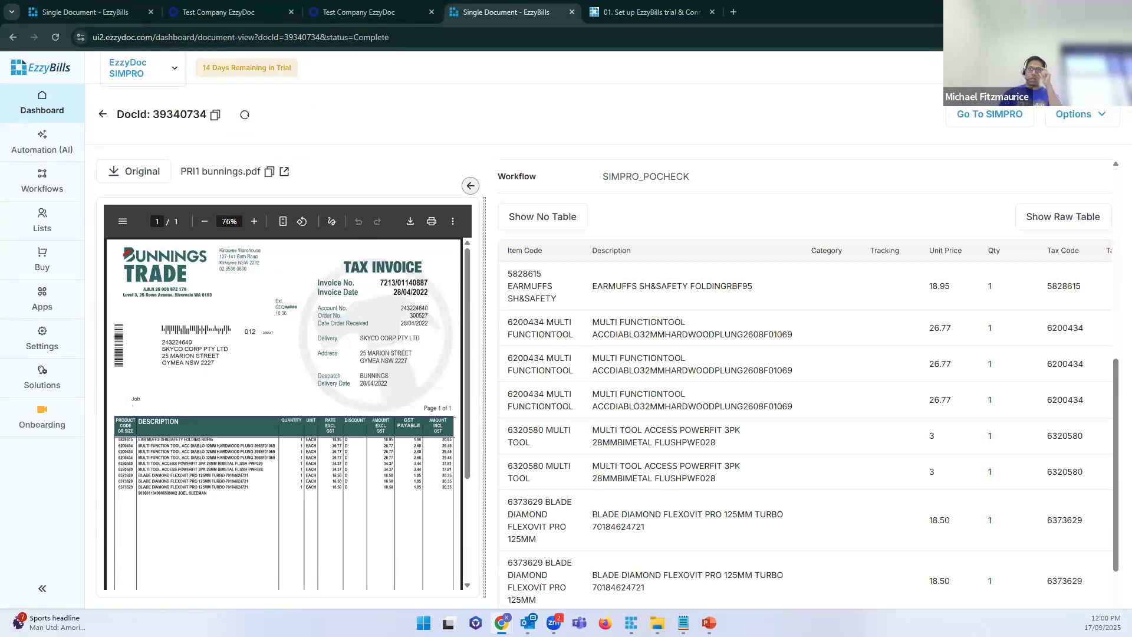
click(39, 112)
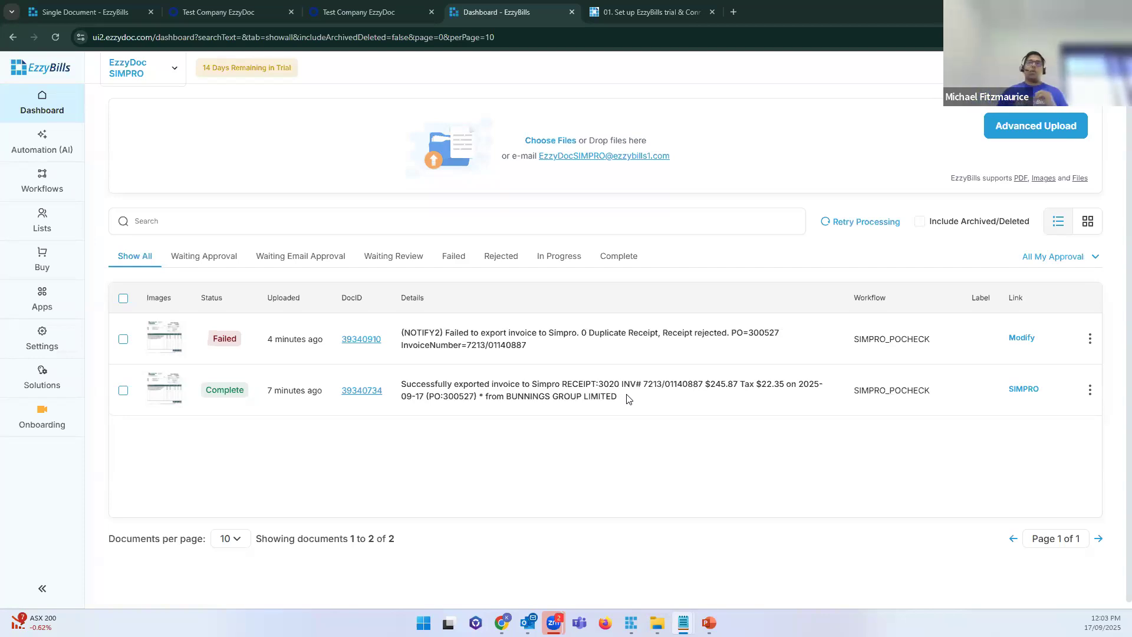
Step: Create SIMPRO_CONTRACTOR_JOB from the Simpro Contractor Workflow template, found by searching 'contrac'
click(51, 178)
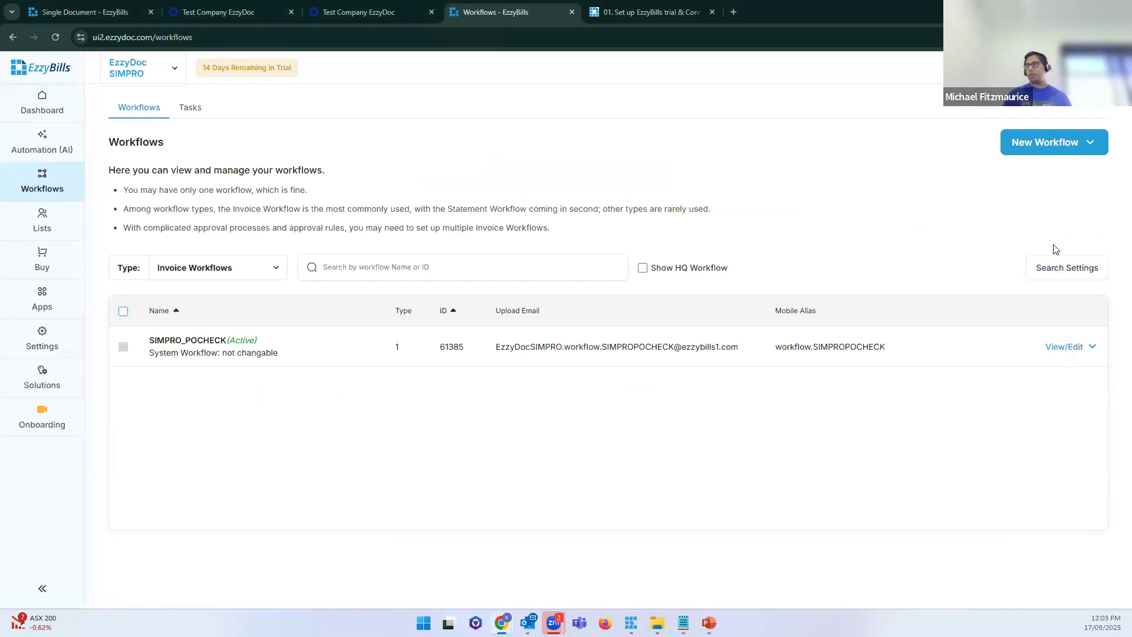
click(1064, 152)
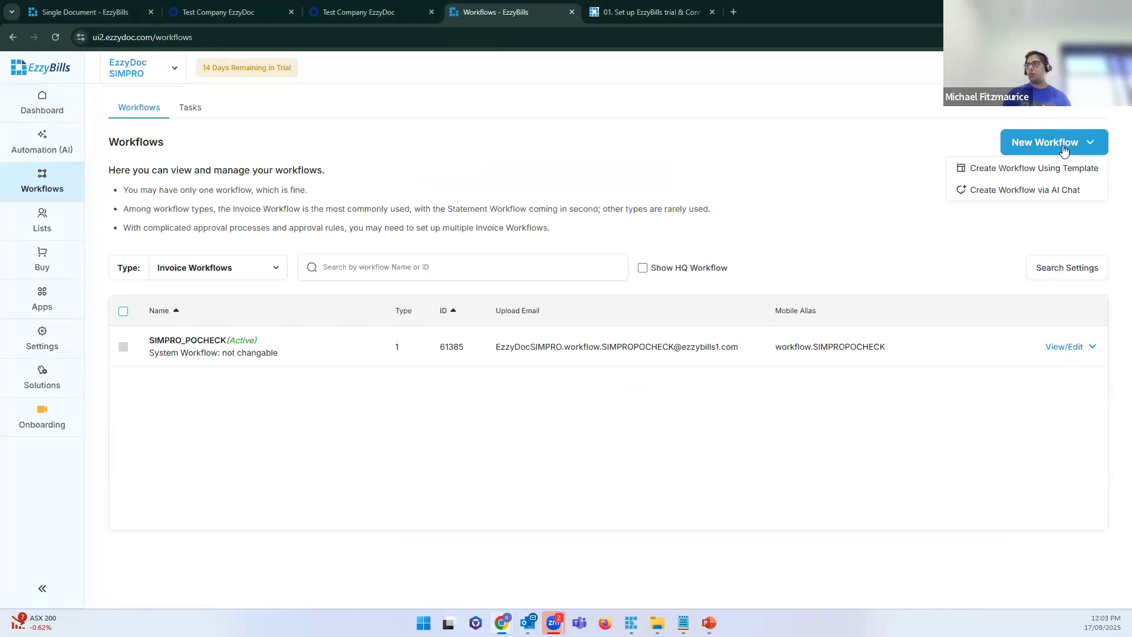
click(1021, 171)
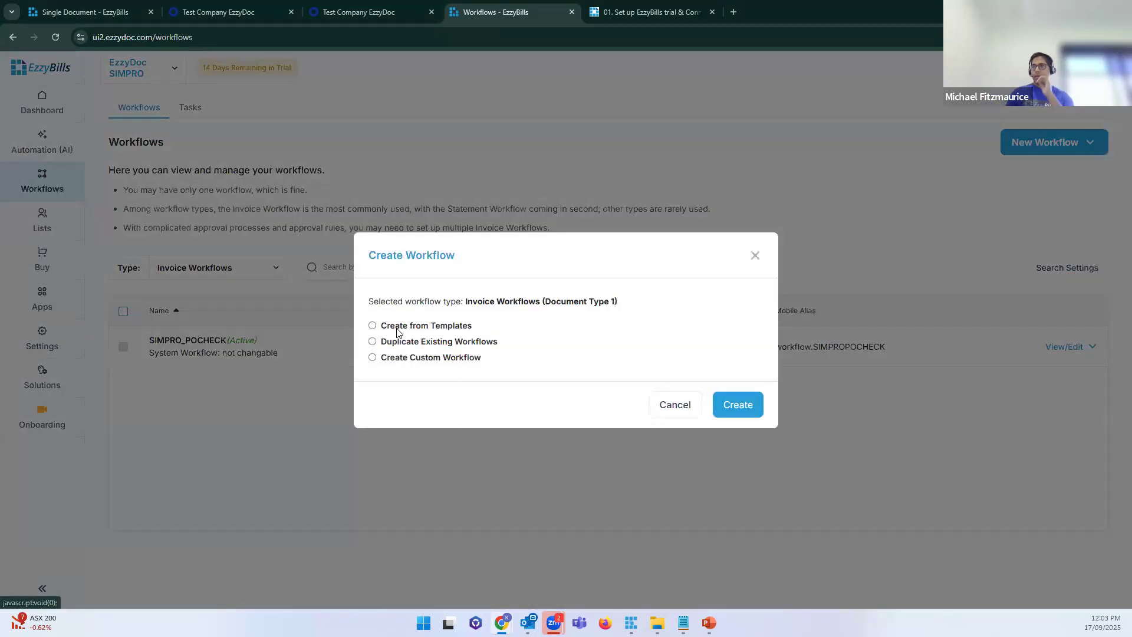
click(440, 325)
click(452, 395)
text(contract)
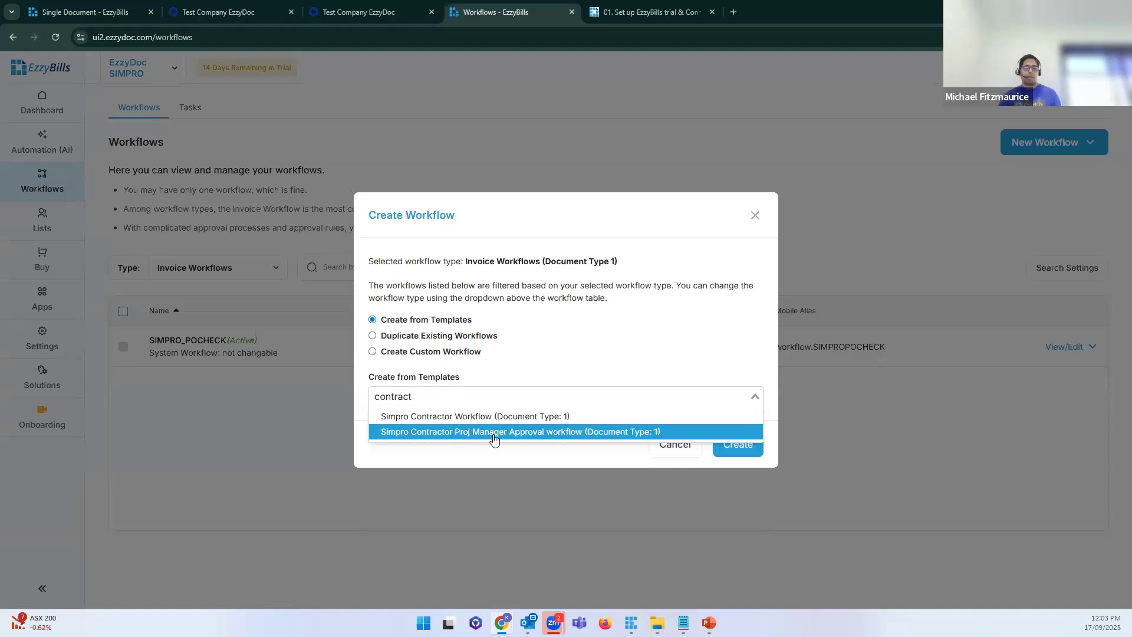
click(477, 420)
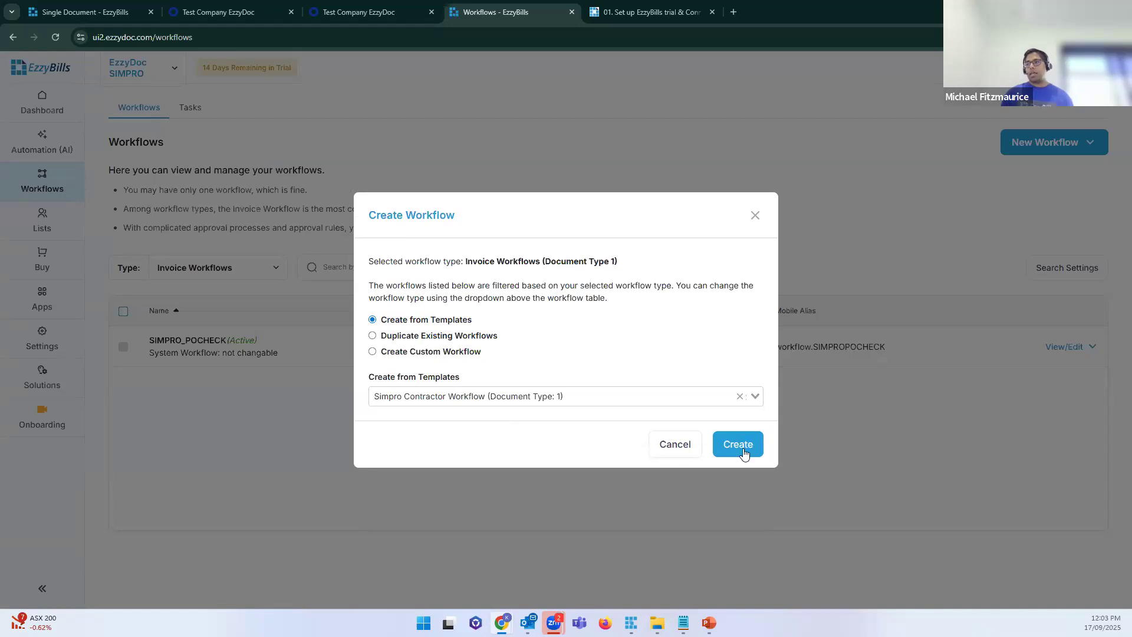
click(743, 452)
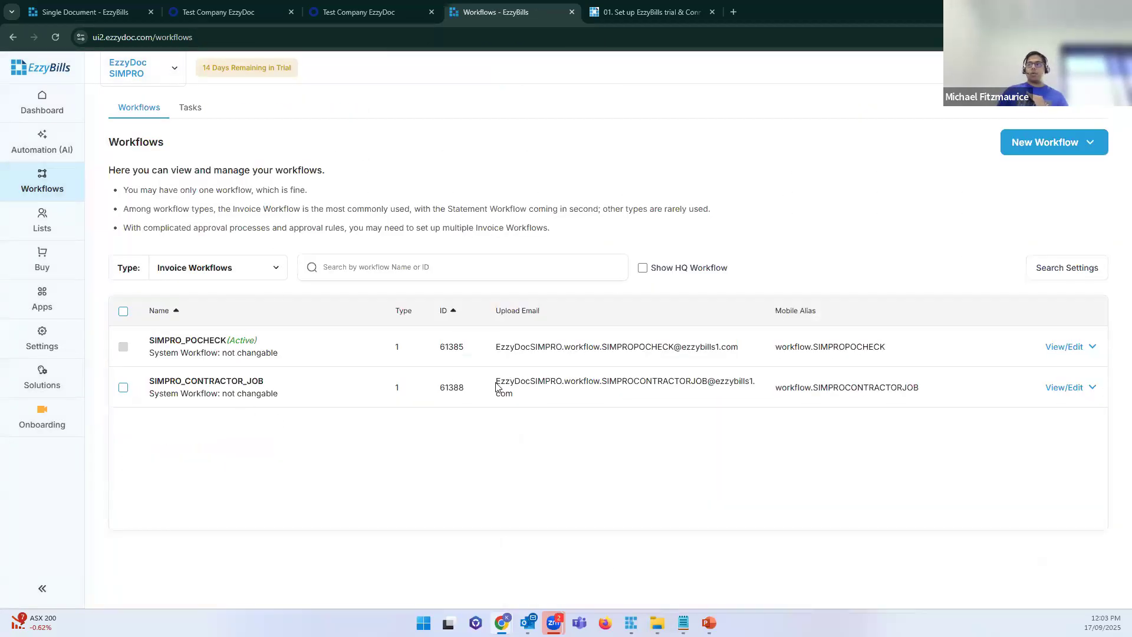
Step: Compare the new workflow's upload email with SIMPRO_POCHECK's Active status and email address
triple_click(516, 395)
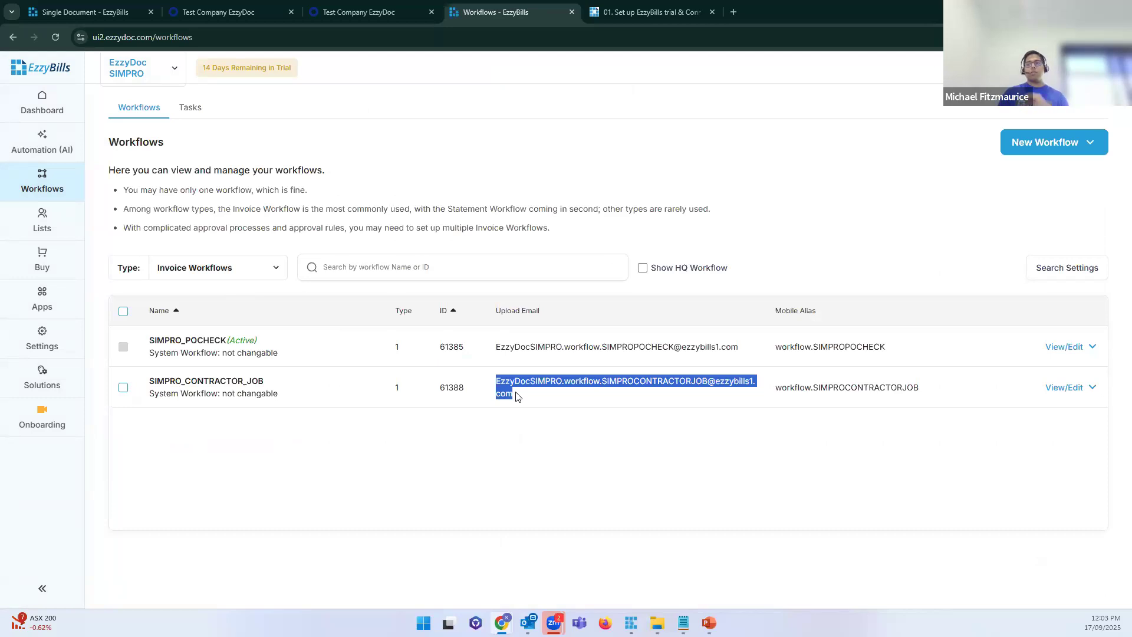
click(618, 483)
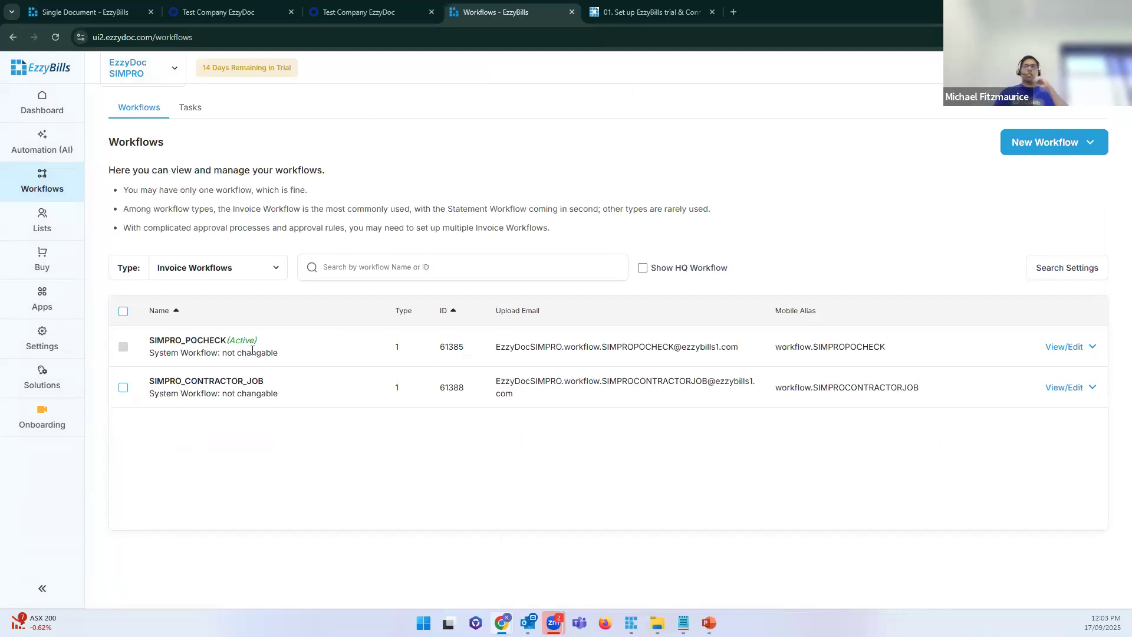
drag(262, 342, 154, 341)
drag(259, 341, 230, 340)
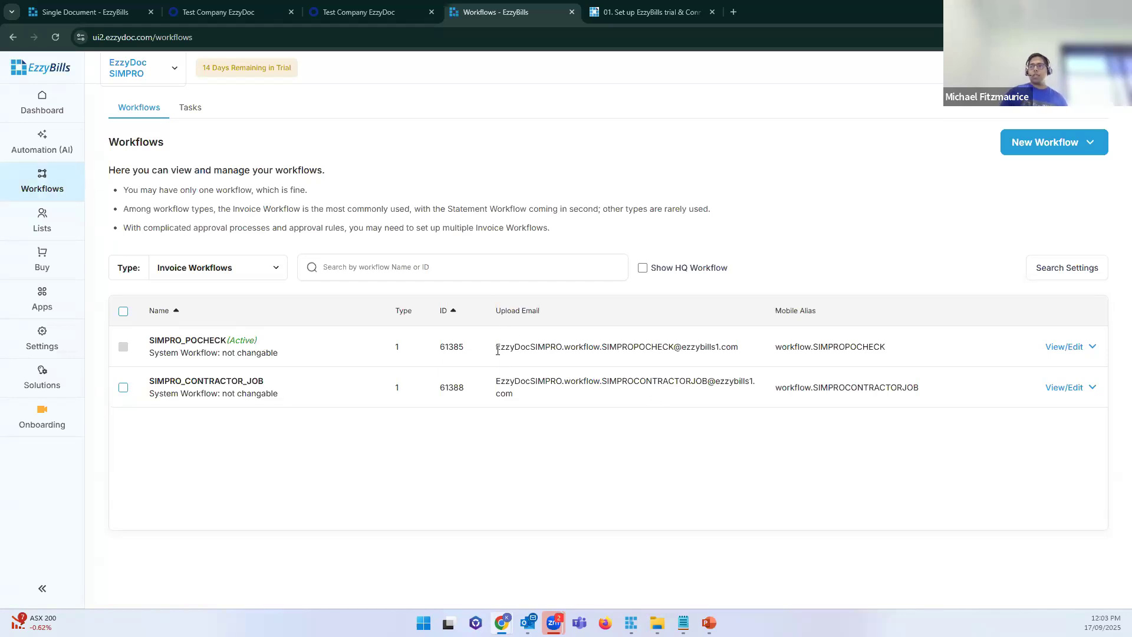
drag(496, 349, 743, 352)
Step: Open the Dashboard in a new tab and highlight its upload email address
right_click(53, 109)
click(116, 123)
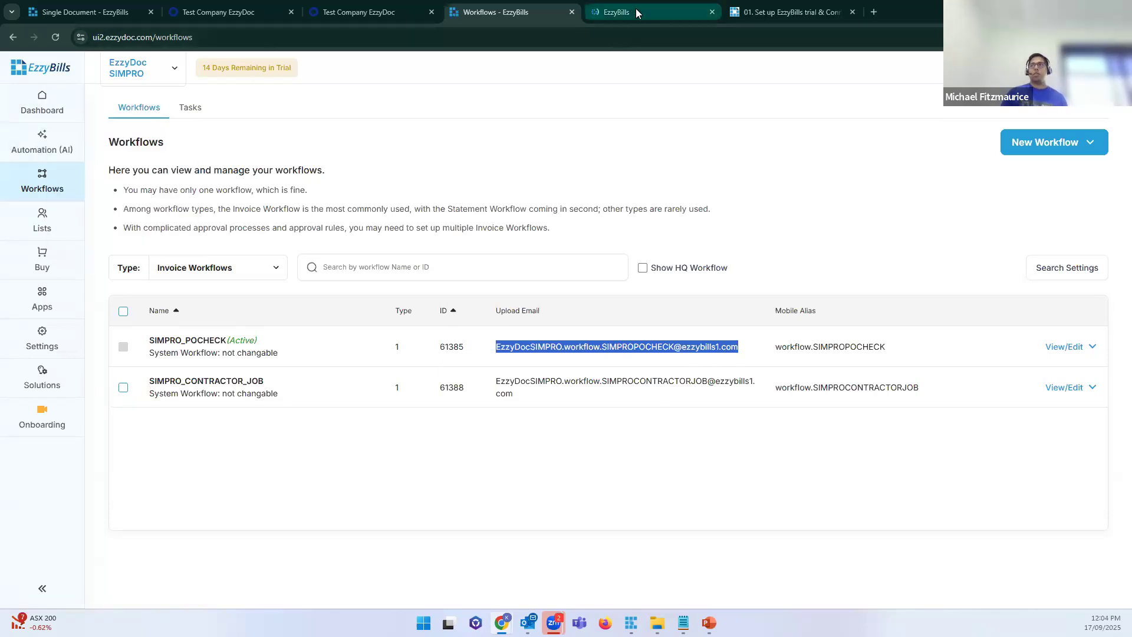
click(636, 9)
drag(670, 156, 535, 158)
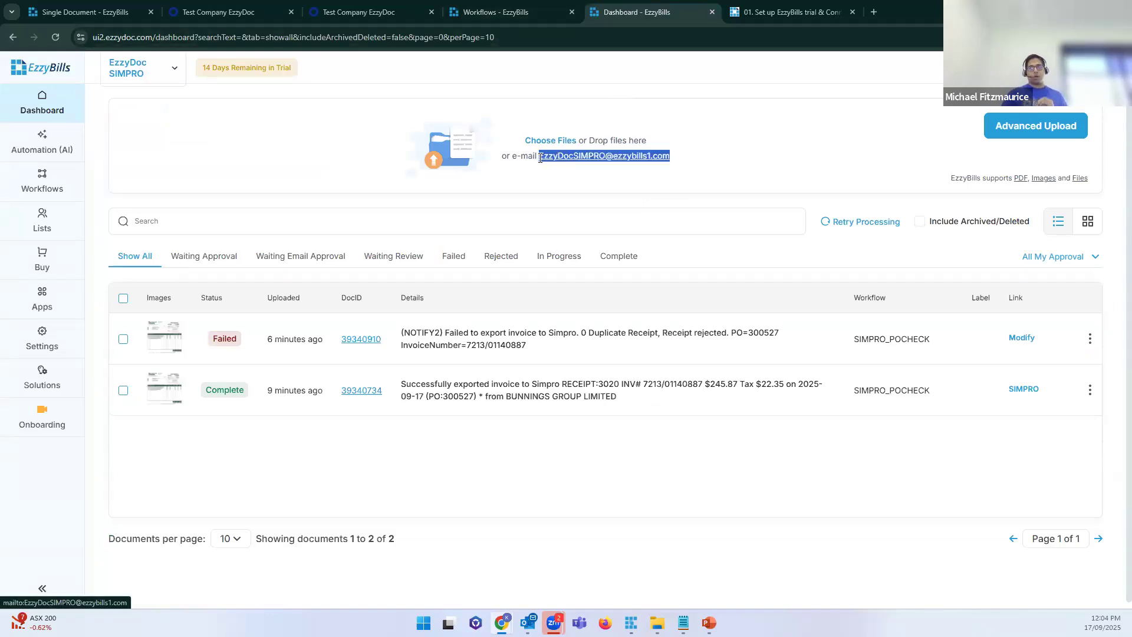
drag(670, 157, 536, 157)
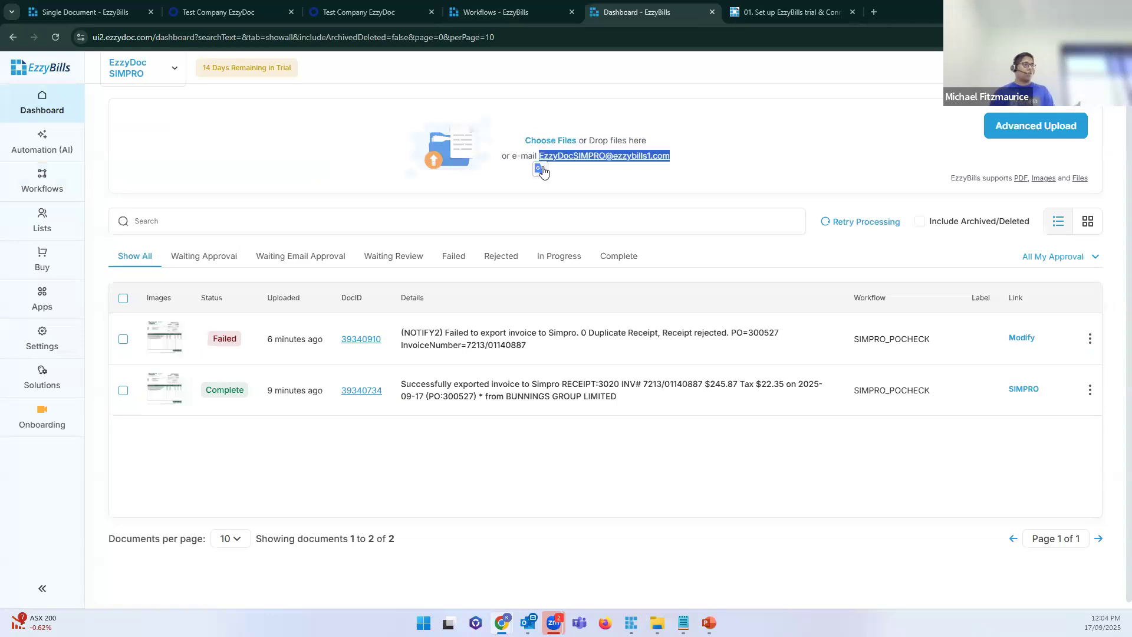
click(1030, 131)
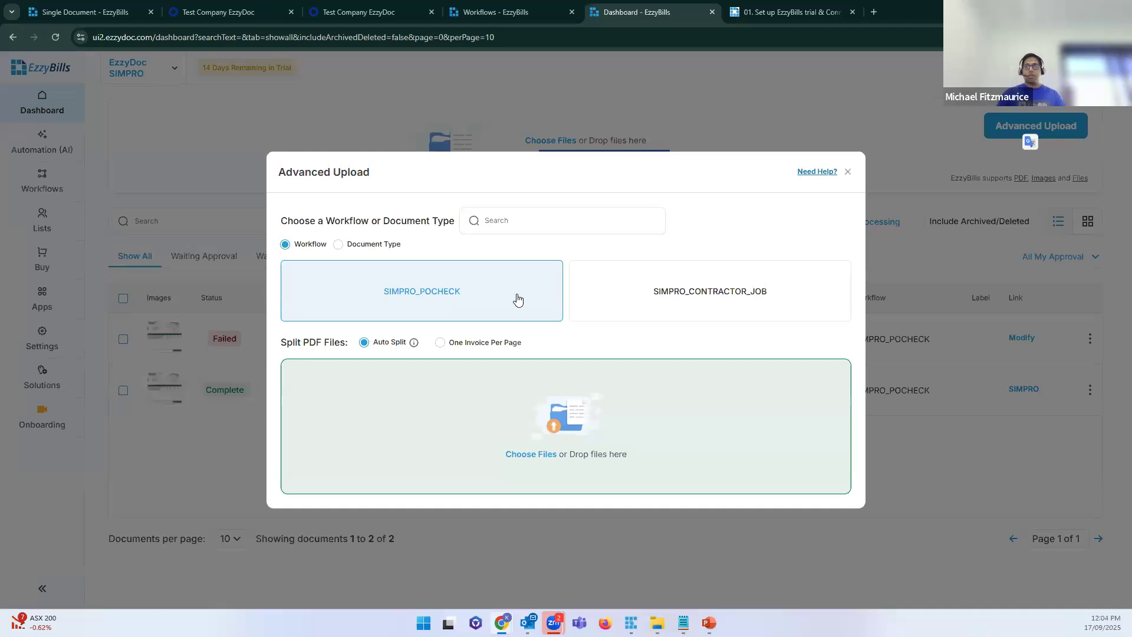
click(847, 172)
drag(671, 155, 529, 156)
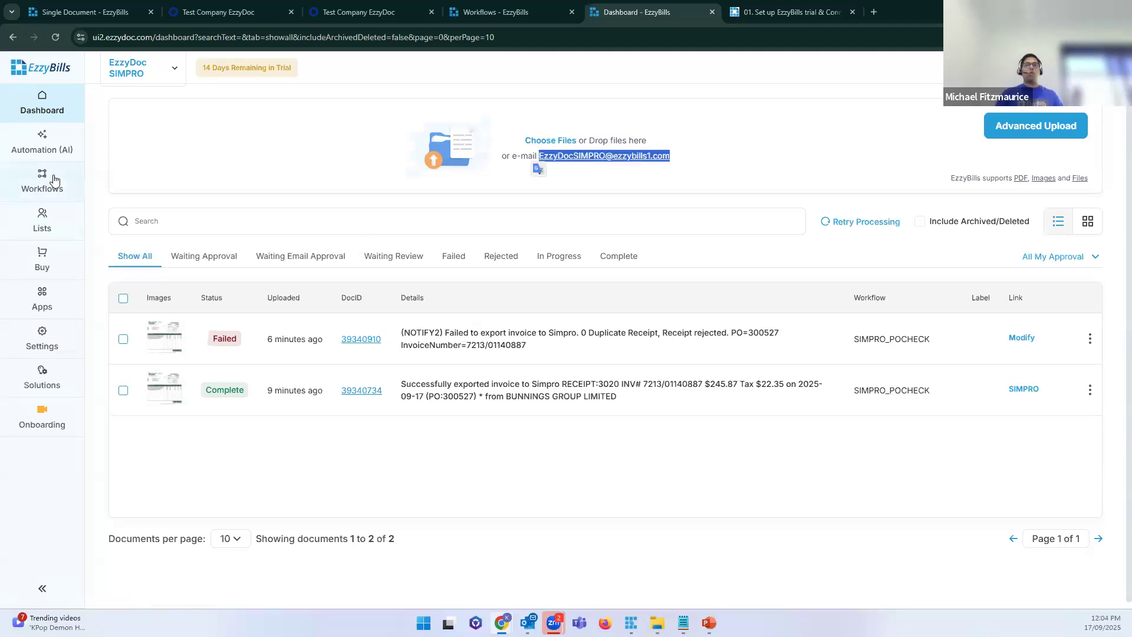
click(53, 178)
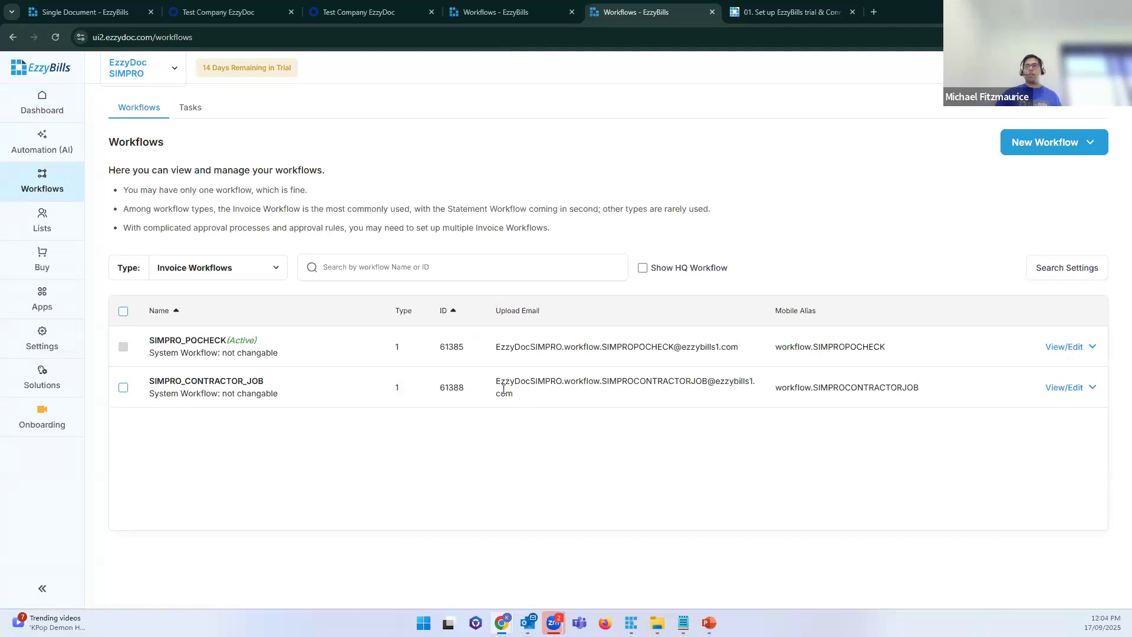
drag(516, 394, 497, 382)
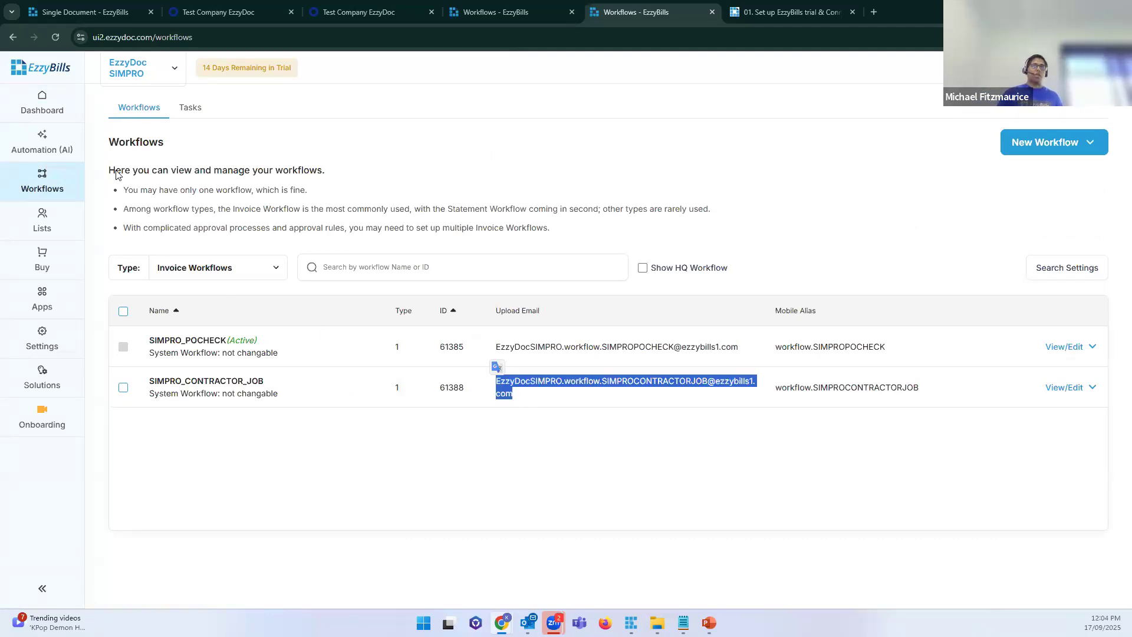
click(501, 18)
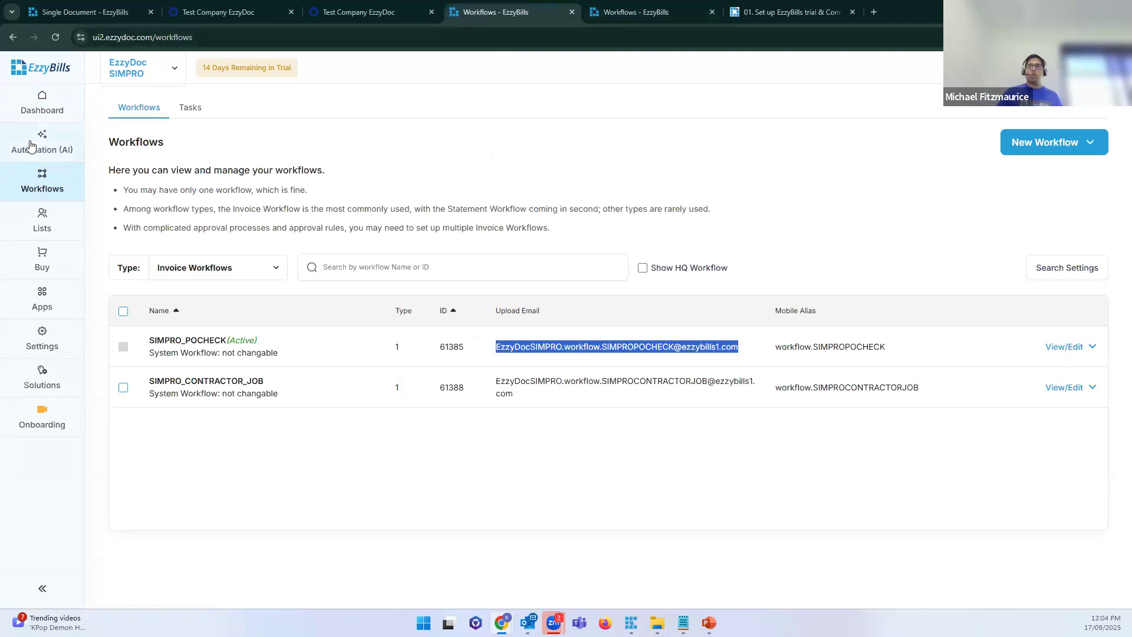
click(42, 111)
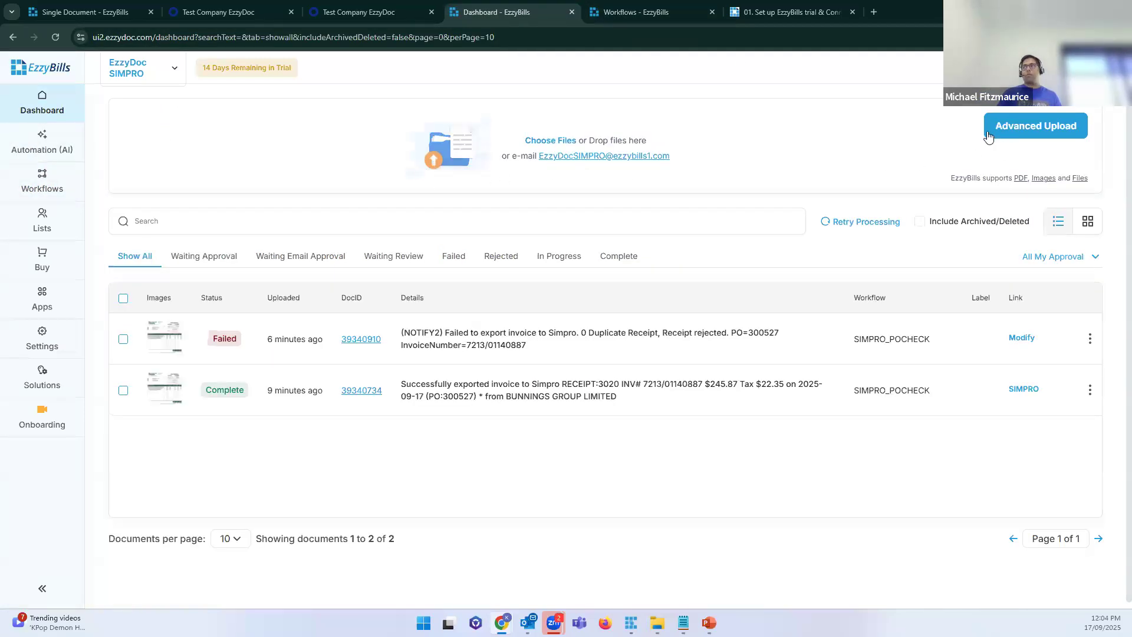
Step: Select the SIMPRO_CONTRACTOR_JOB card in Advanced Upload, close the dialog, and return to Workflows
click(1031, 129)
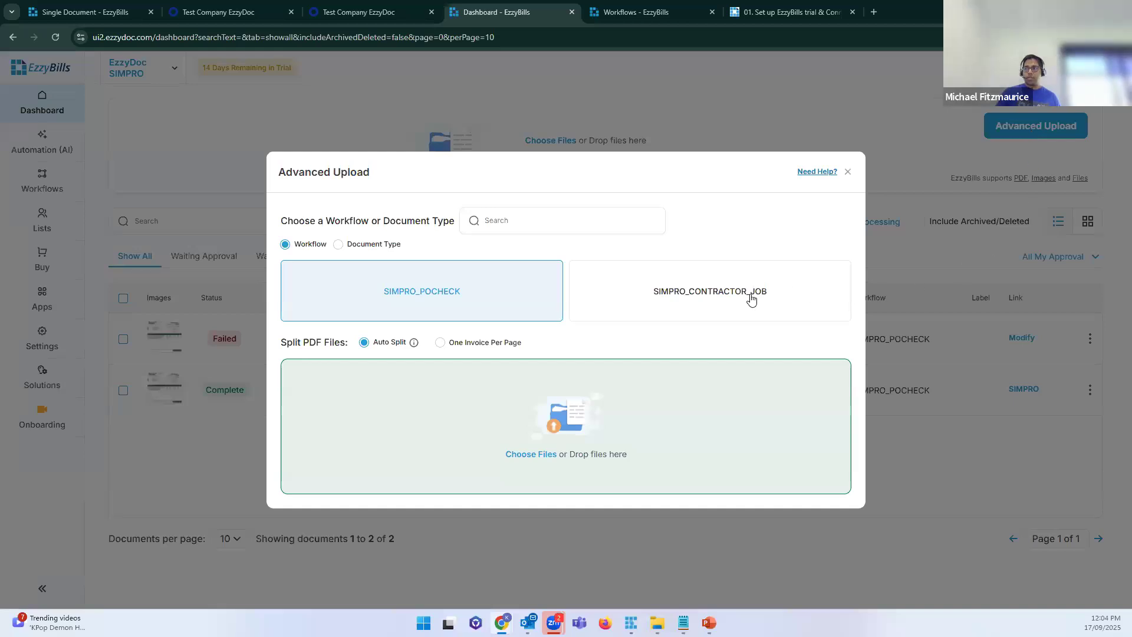
click(751, 299)
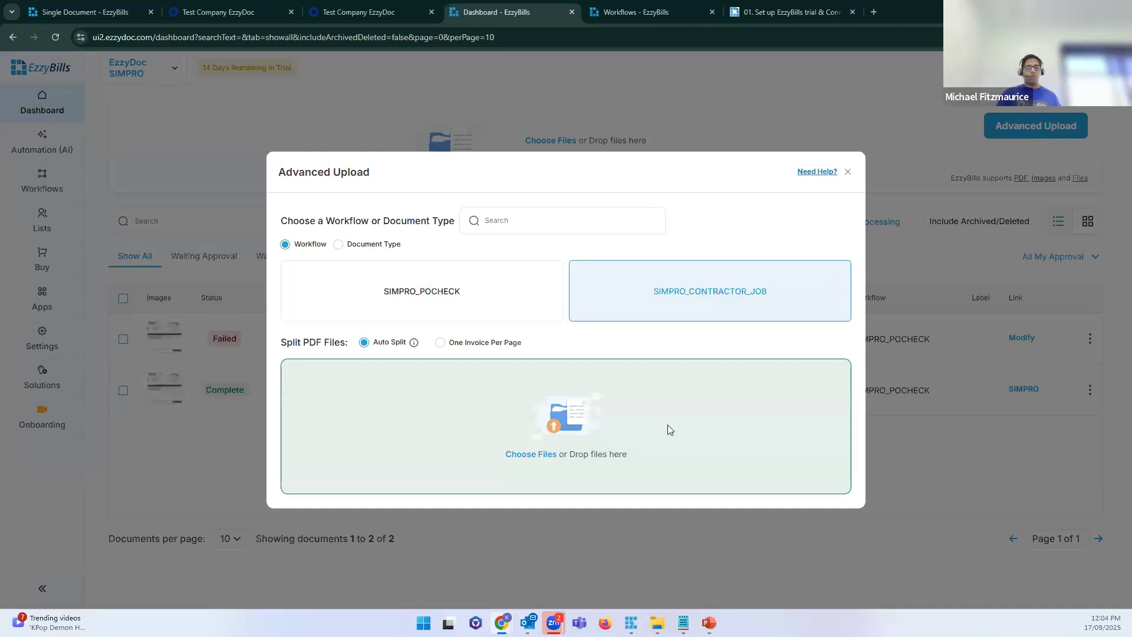
click(848, 171)
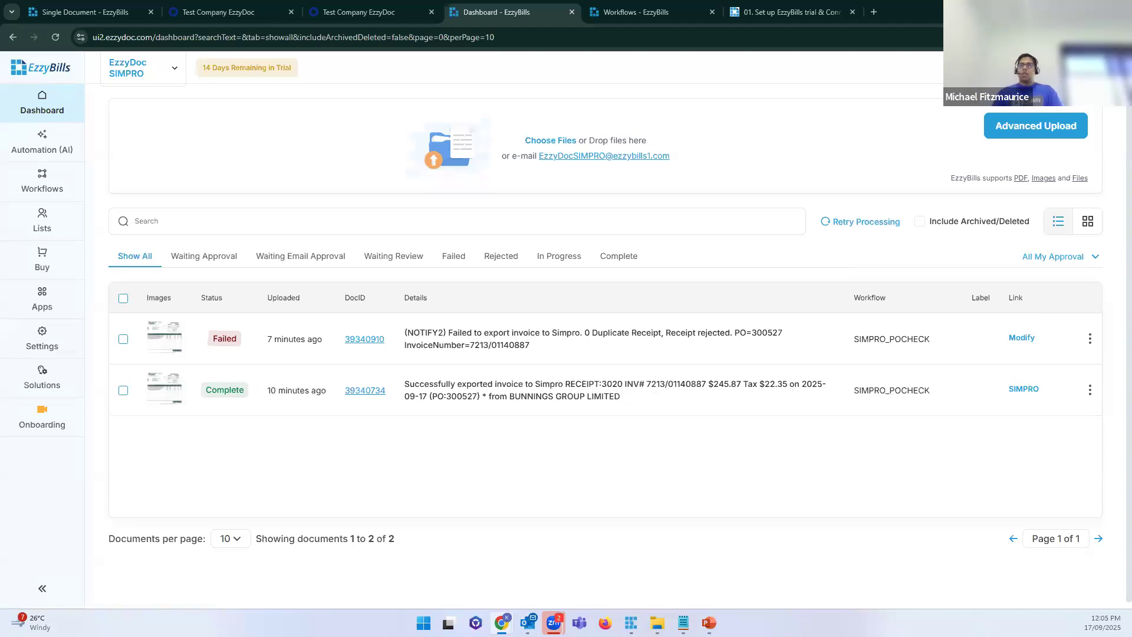
click(42, 183)
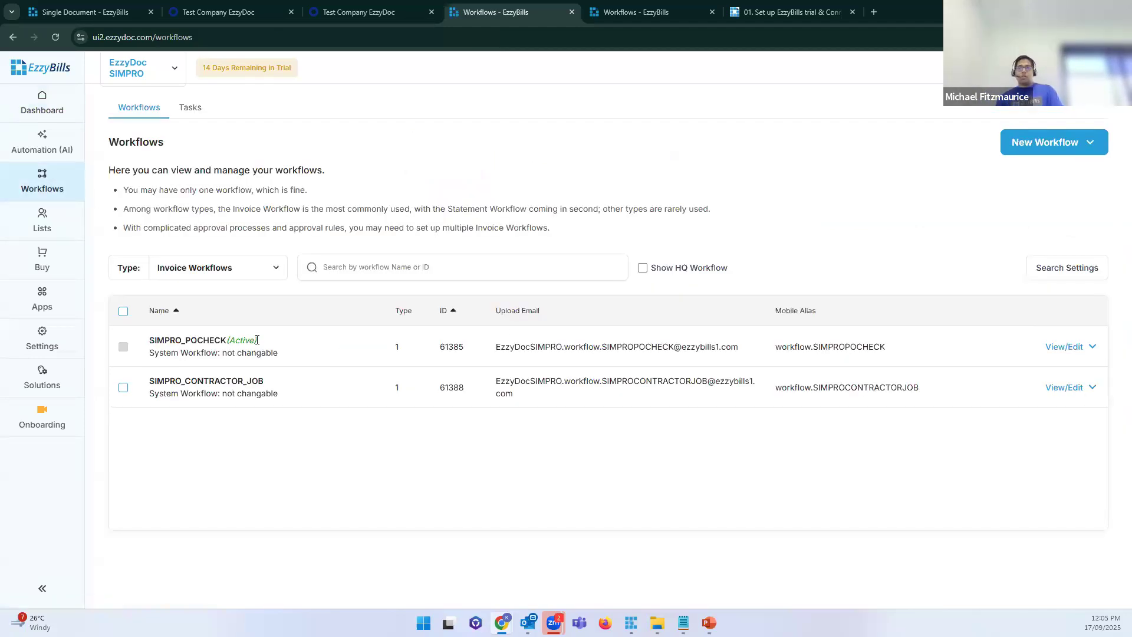
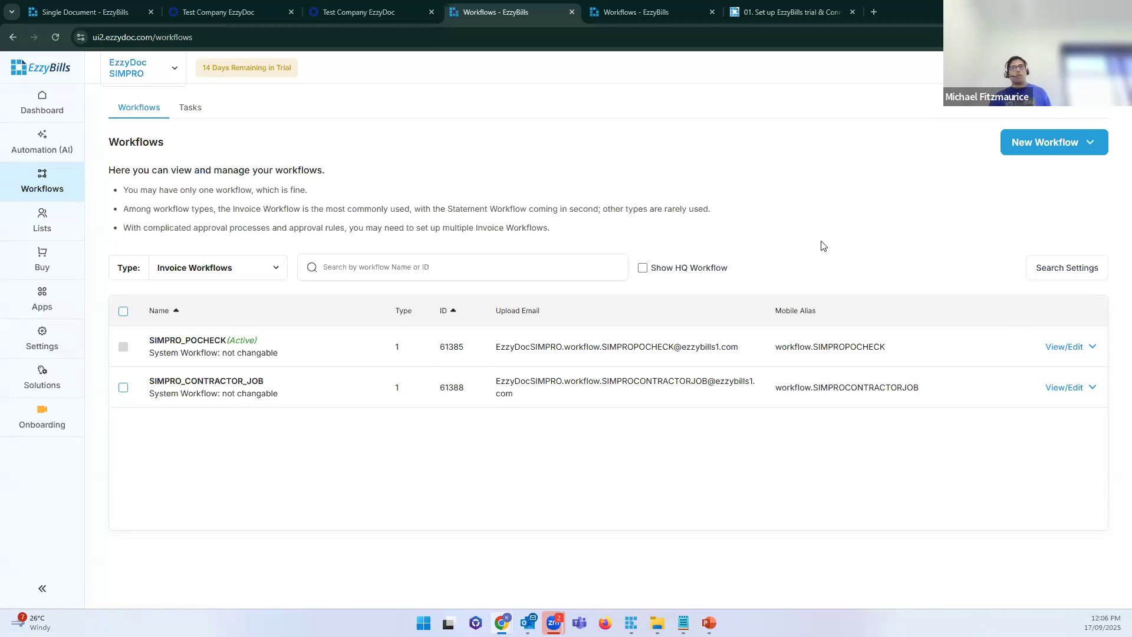
Step: Create SIMPRO_PROJECT_APPROVAL from the 'Simpro Proj Manager Approval' template found by searching 'proj'
click(1066, 143)
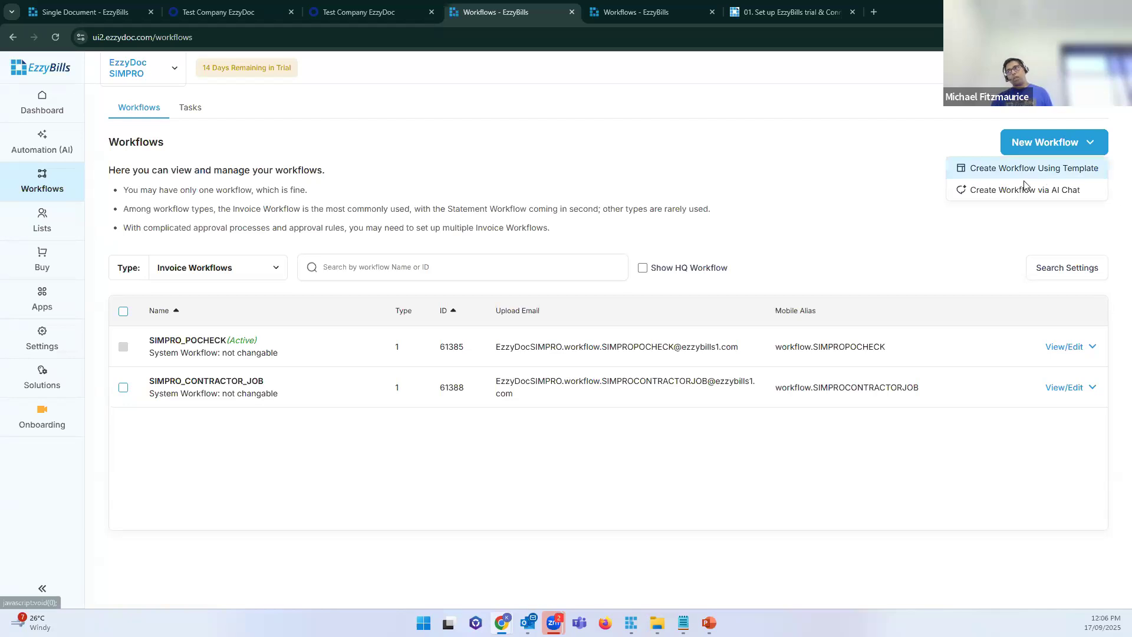
click(1028, 176)
click(447, 326)
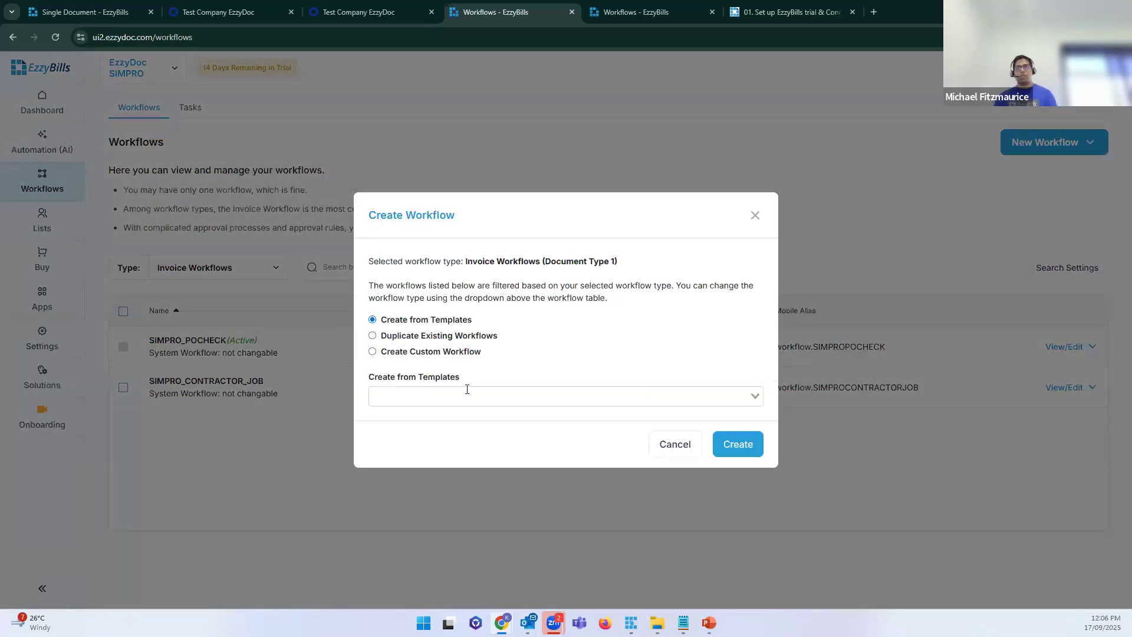
click(467, 390)
text(proj)
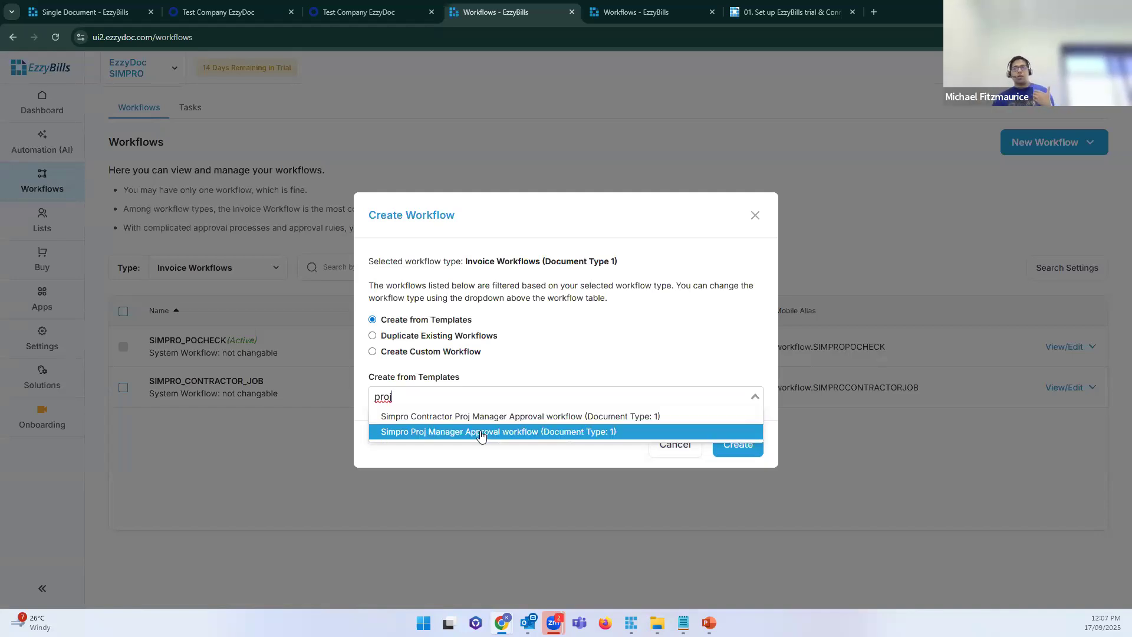
click(481, 432)
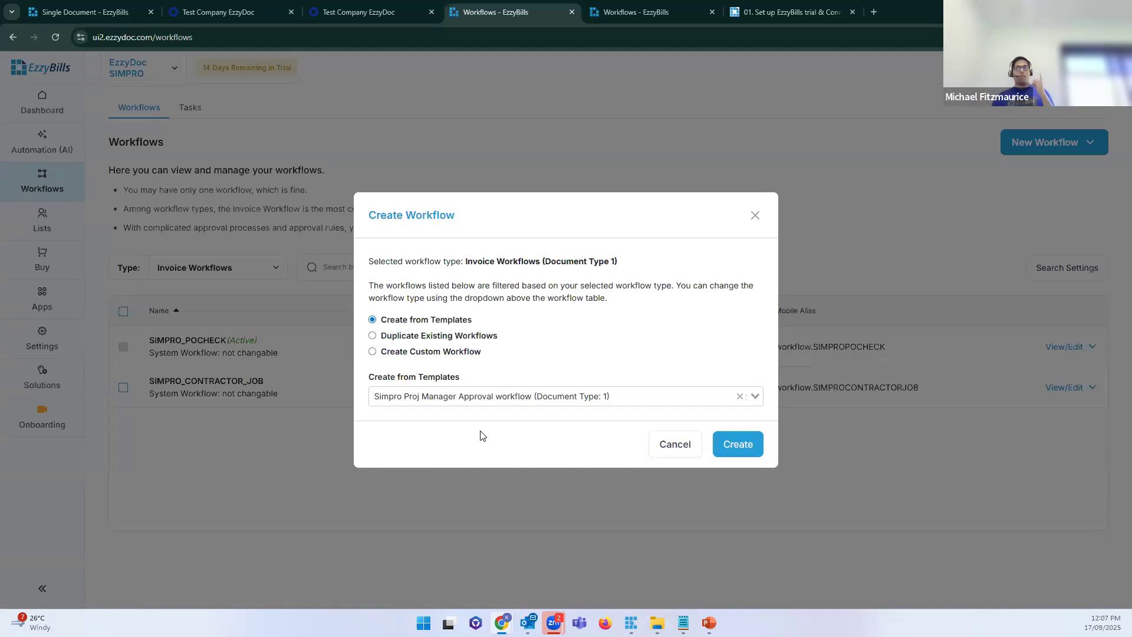
click(742, 446)
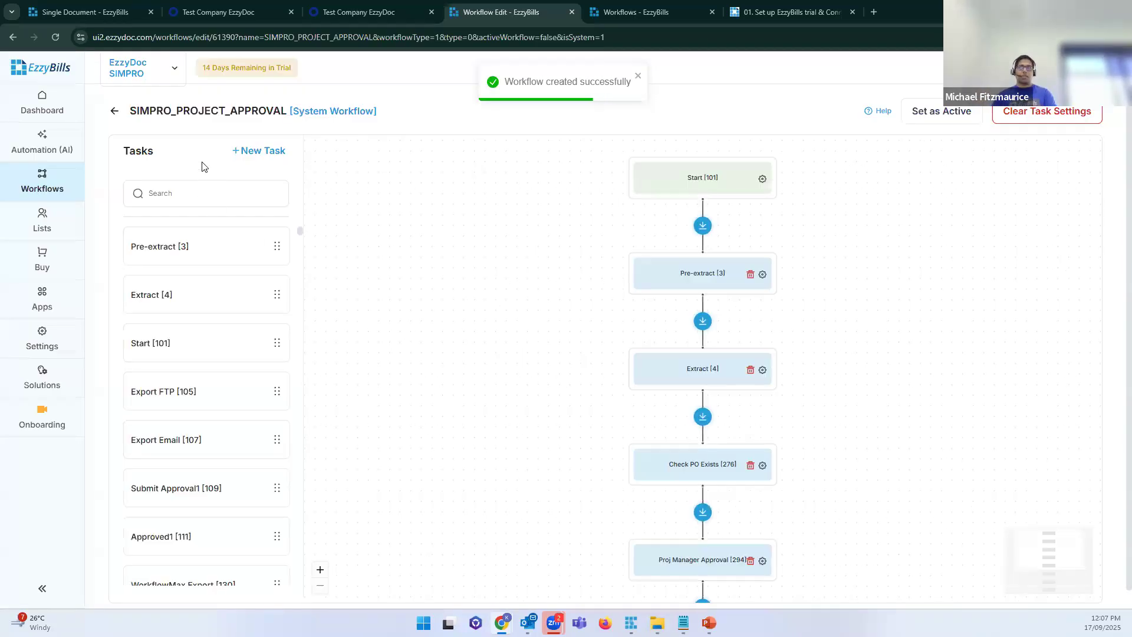
click(114, 112)
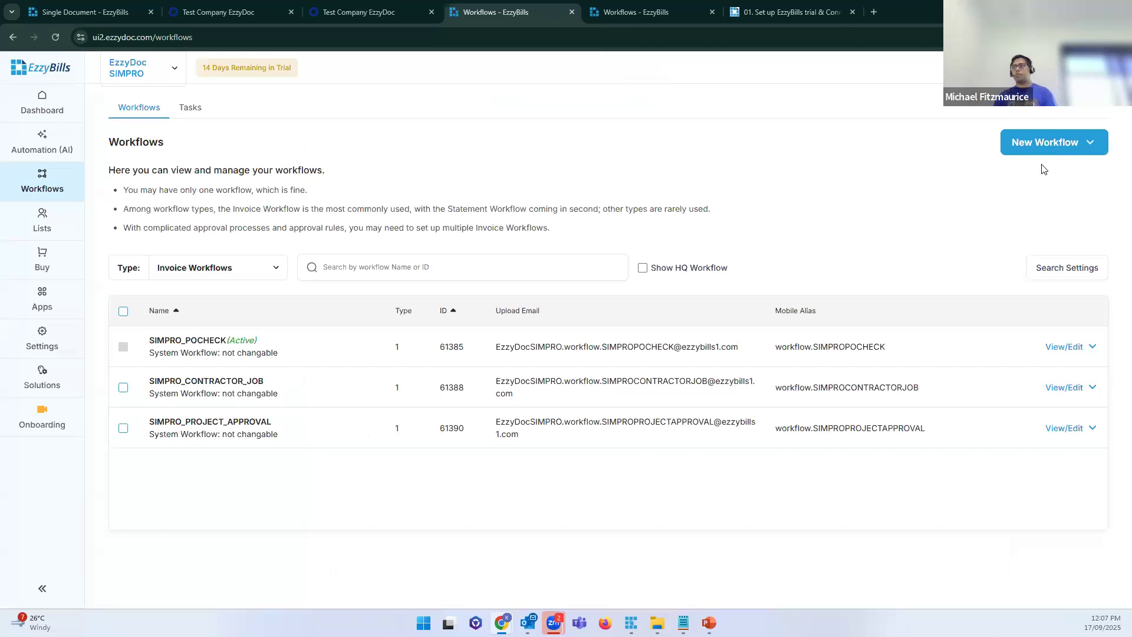
Step: Create SIMPRO_CONTRACTOR_PROJECT_APPROVAL from the 'Simpro Contractor Proj Manager Approval' template via a 'proj' search
click(1042, 146)
click(455, 328)
click(481, 397)
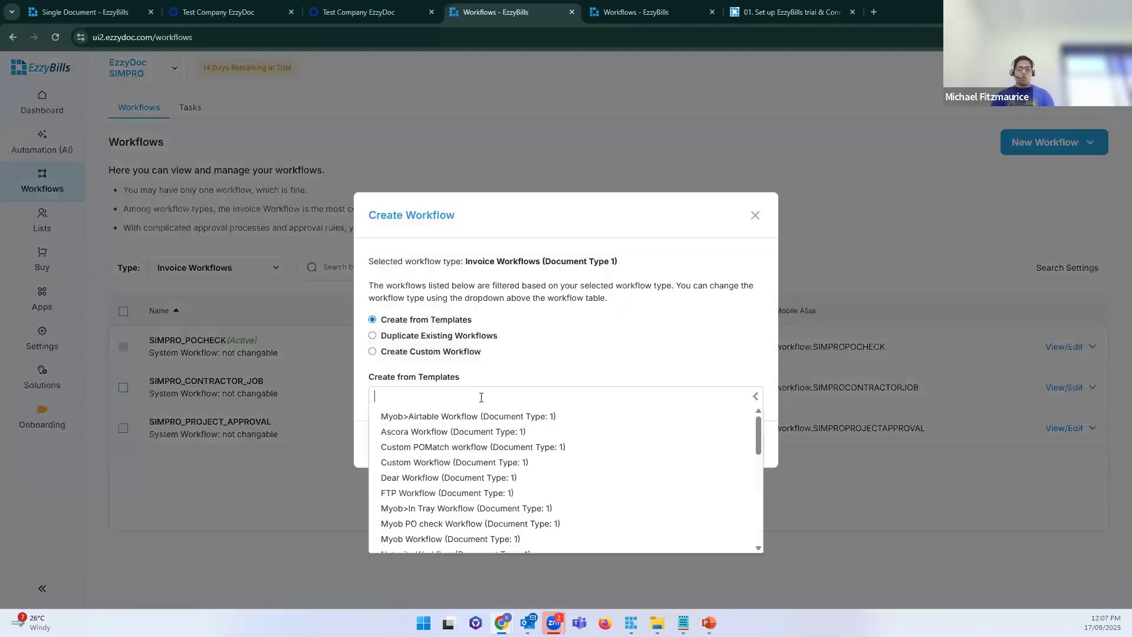
text(pro)
text(j)
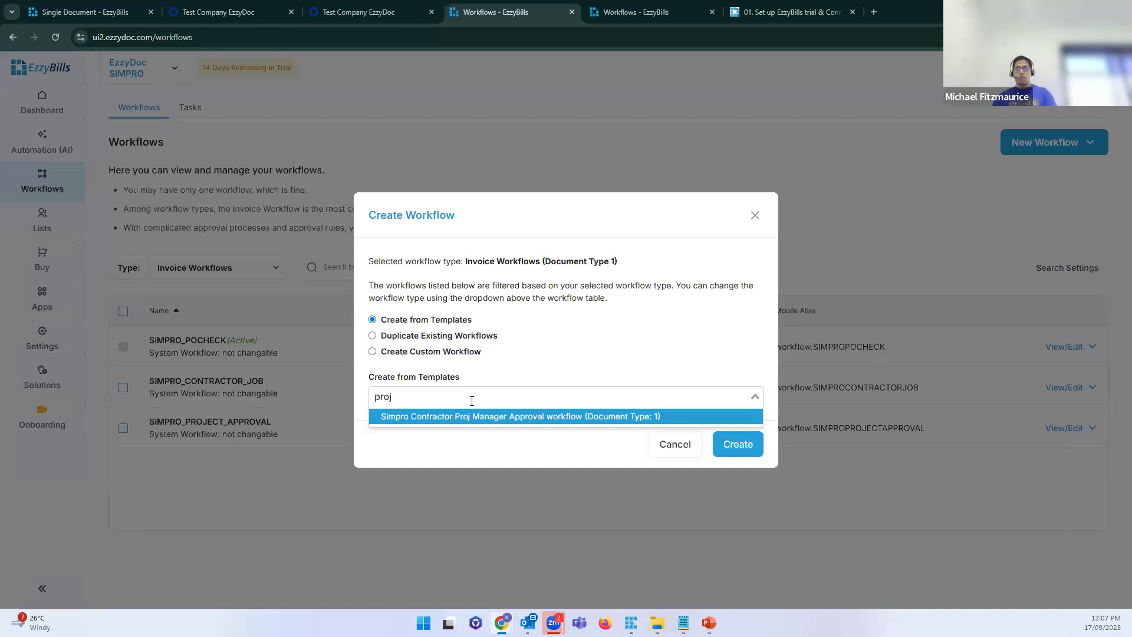
click(462, 416)
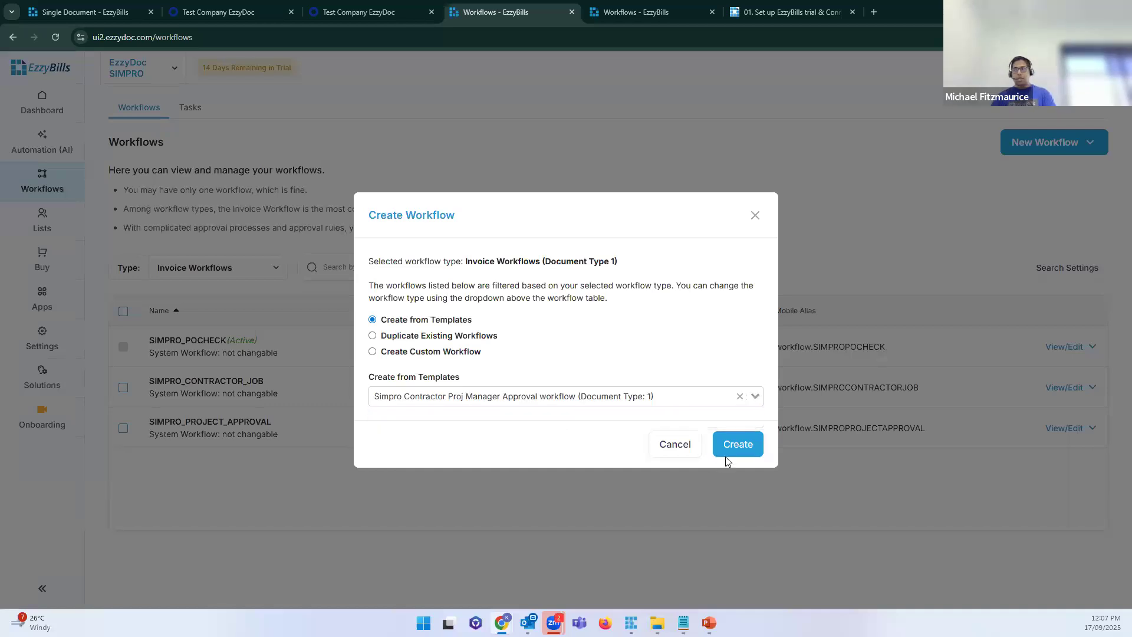
click(733, 457)
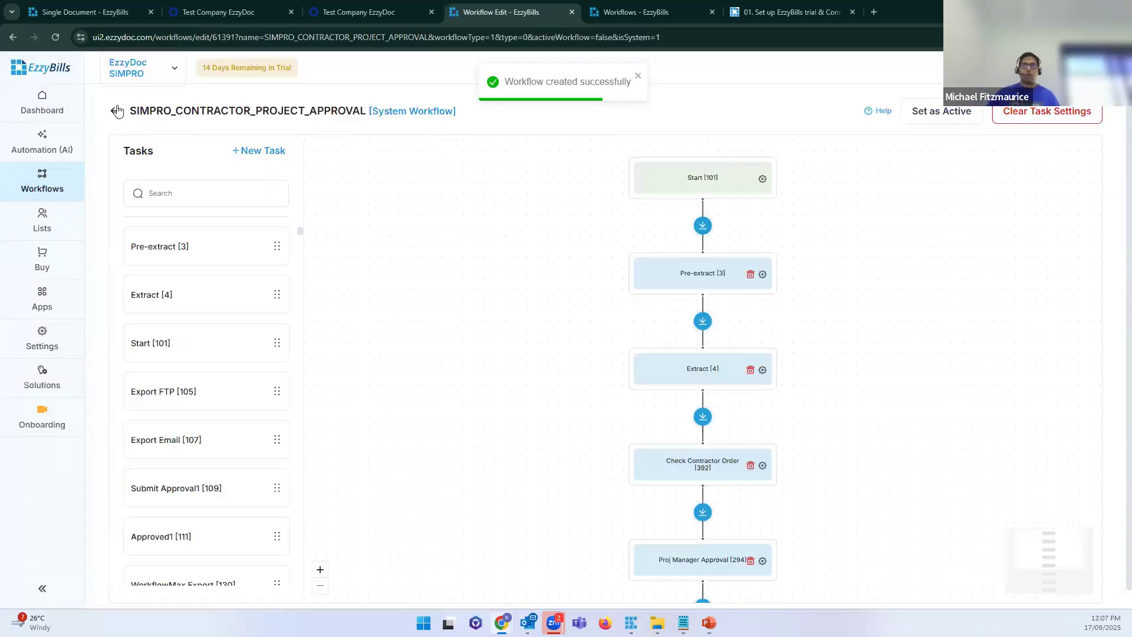
click(117, 111)
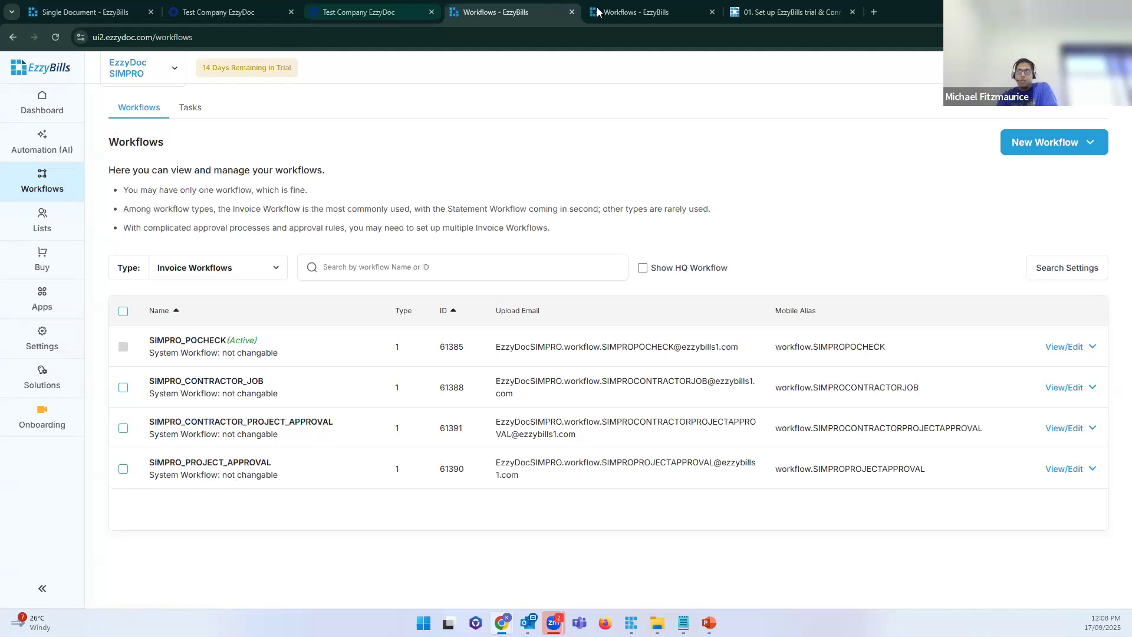
Step: Compare the dashboard's upload email with the SIMPRO_PROJECT_APPROVAL workflow's upload email address
click(624, 11)
click(54, 104)
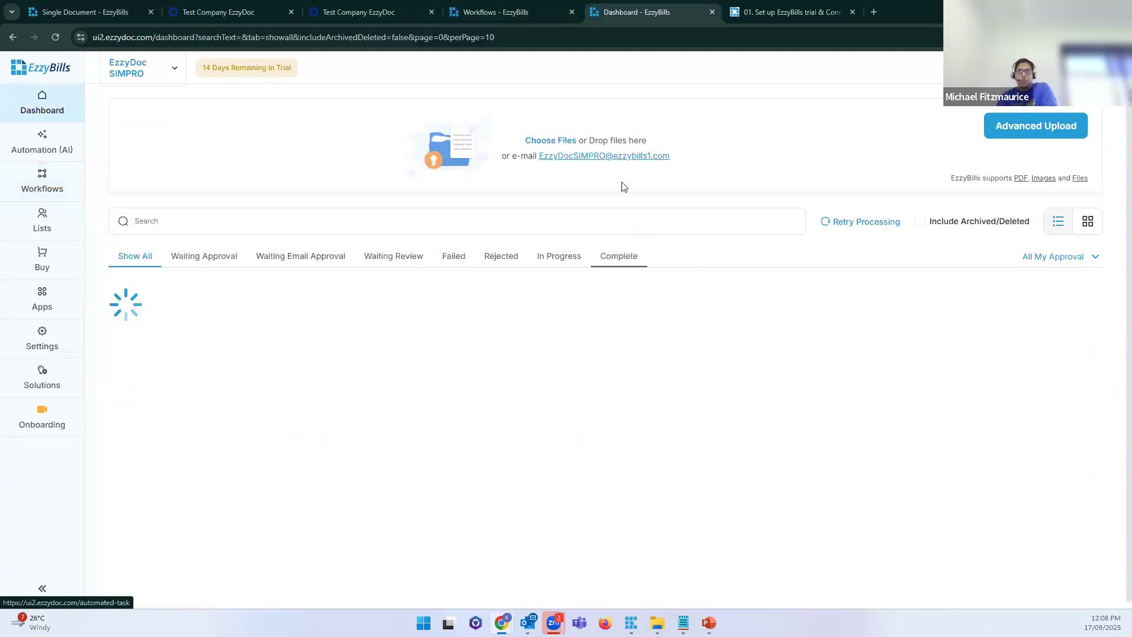
drag(670, 156, 539, 171)
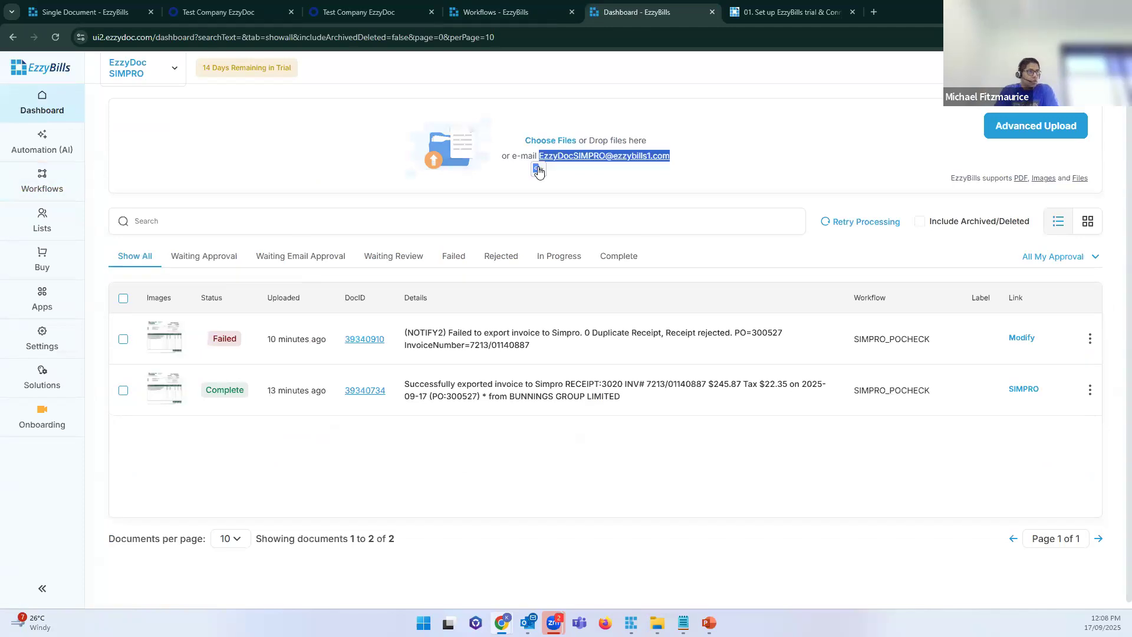
click(529, 19)
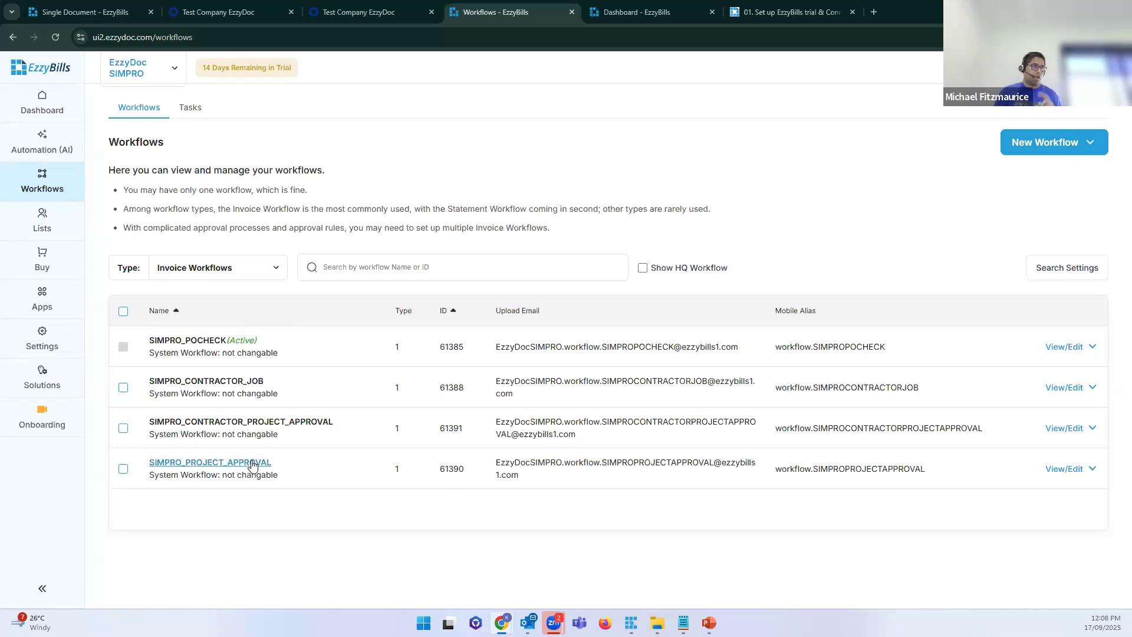
triple_click(506, 469)
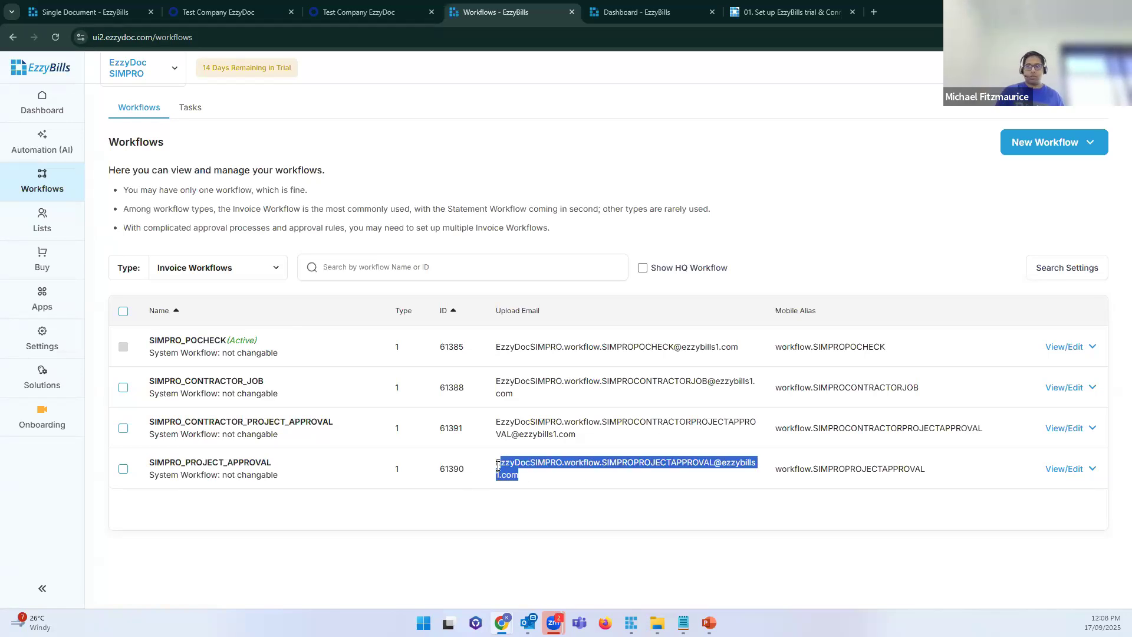
drag(518, 479, 497, 458)
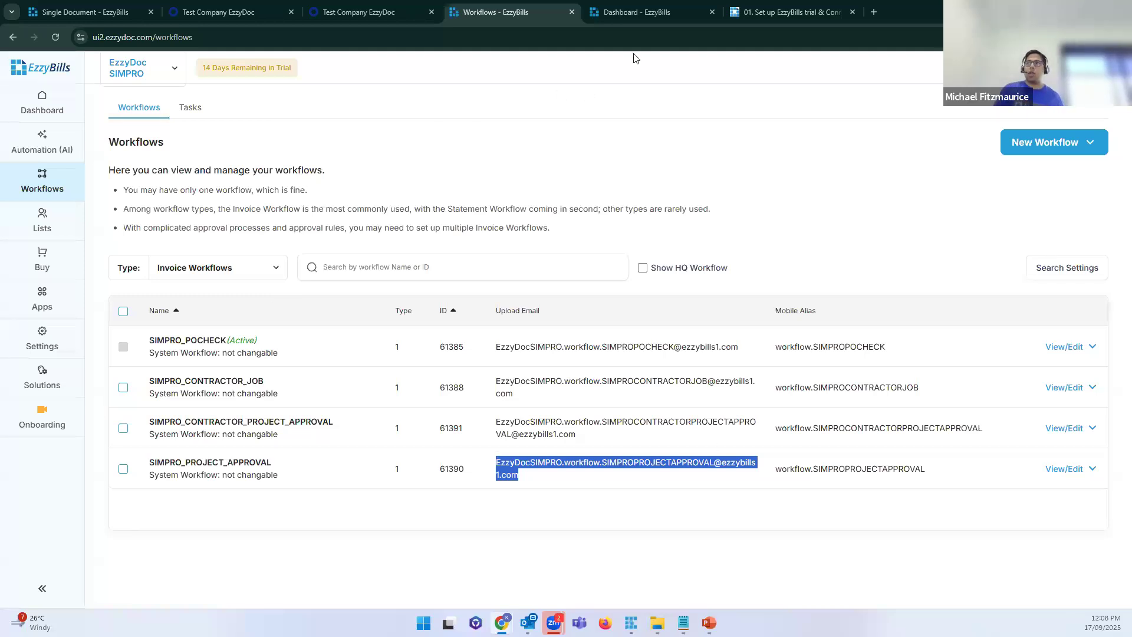
click(637, 17)
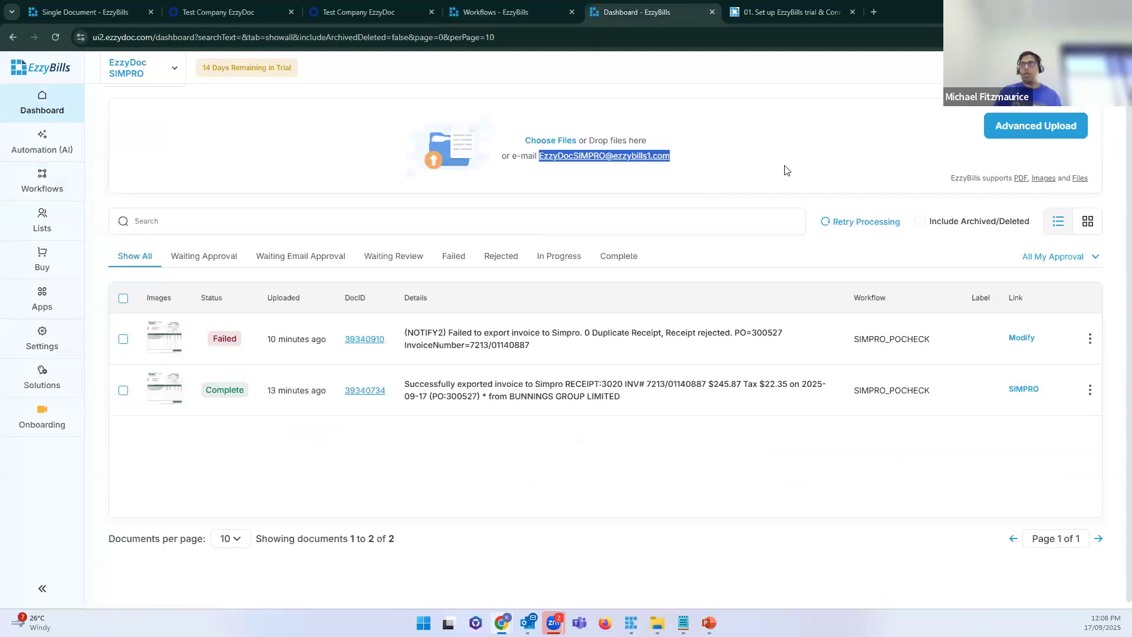
Step: Upload the receipt PDF through Advanced Upload into the SIMPRO_PROJECT_APPROVAL workflow
click(1005, 131)
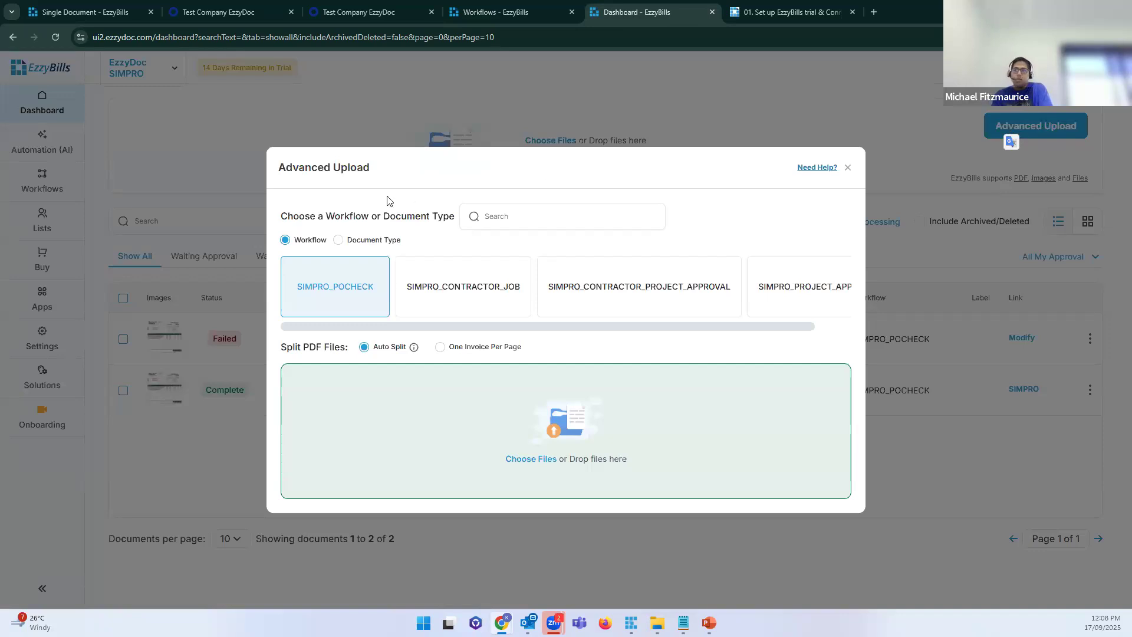
drag(729, 331, 780, 329)
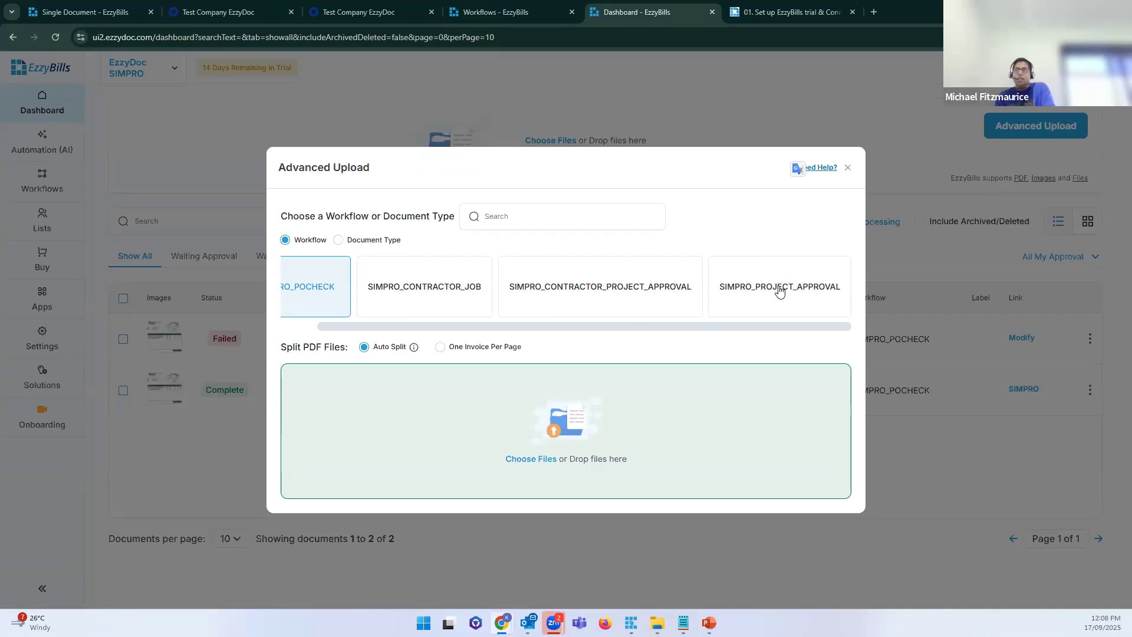
click(779, 289)
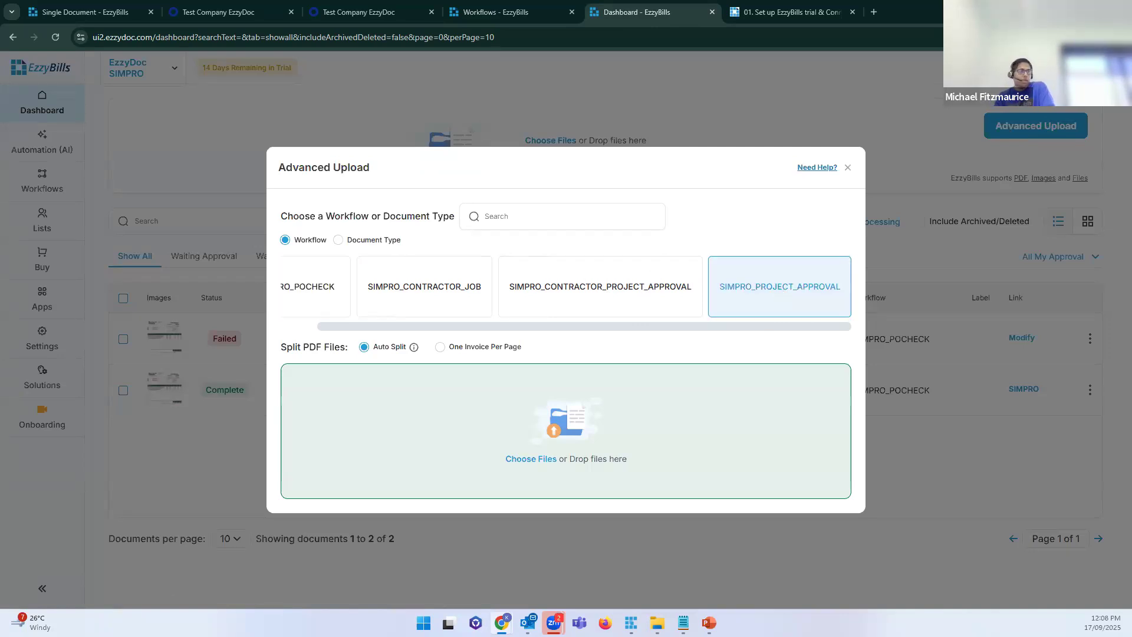
drag(707, 399, 696, 418)
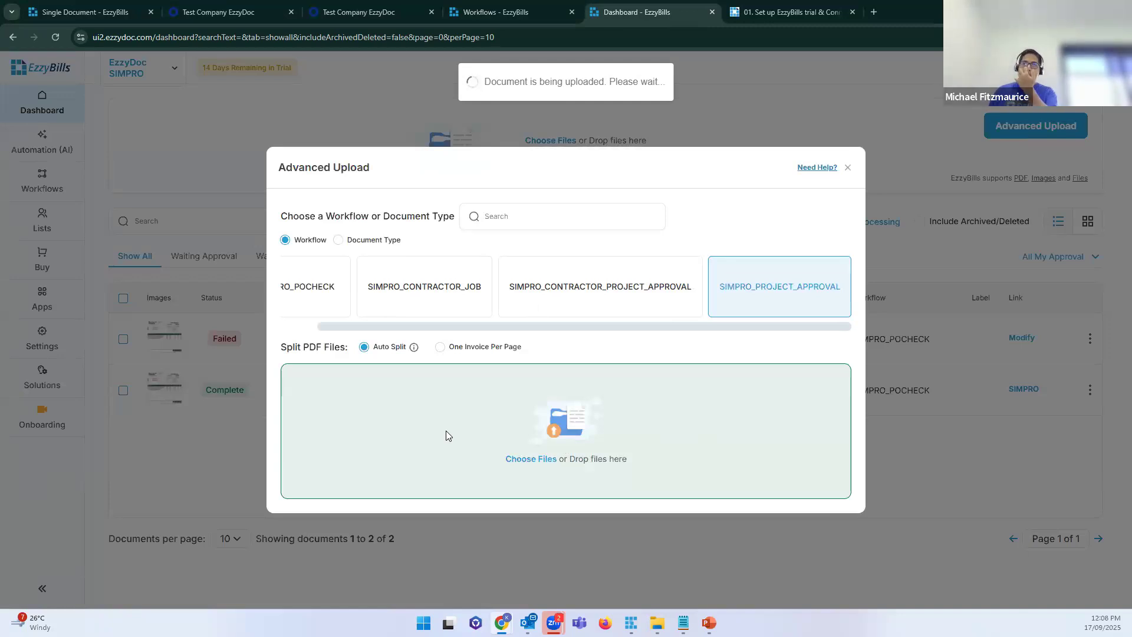
click(848, 168)
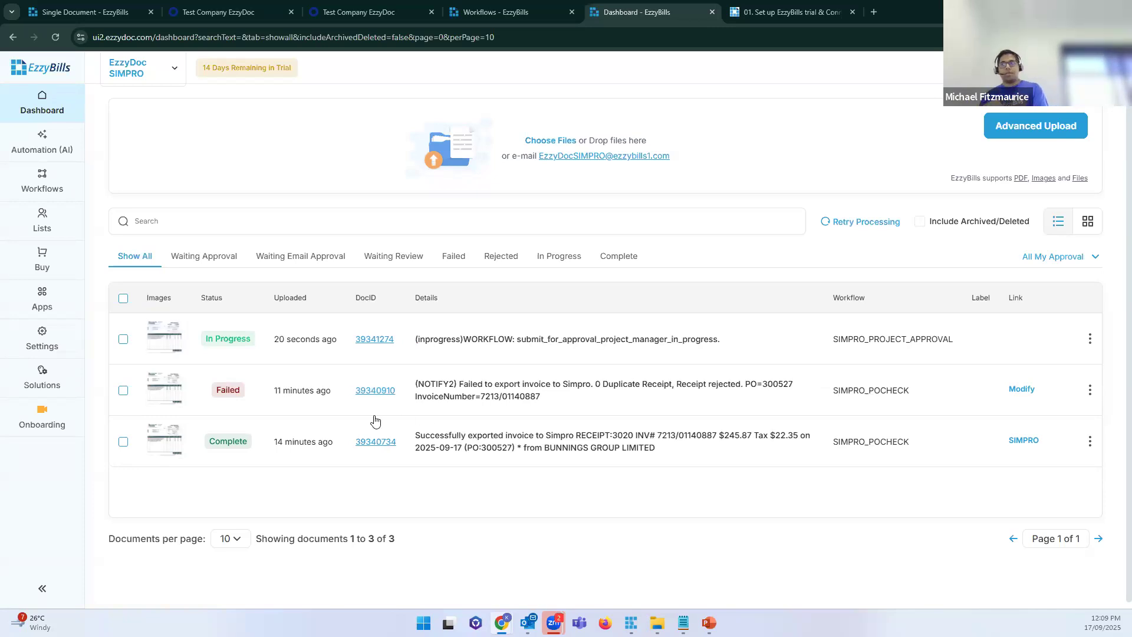
Step: Point out the new row's Approval status and approver email, then open document 39341274
drag(727, 340, 537, 340)
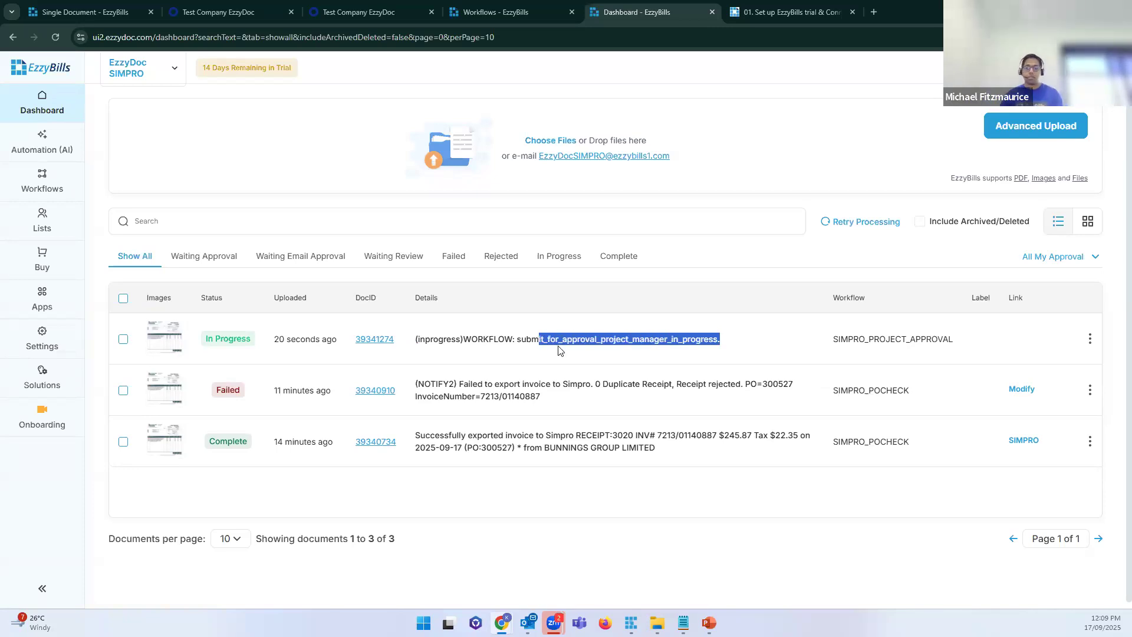
click(560, 350)
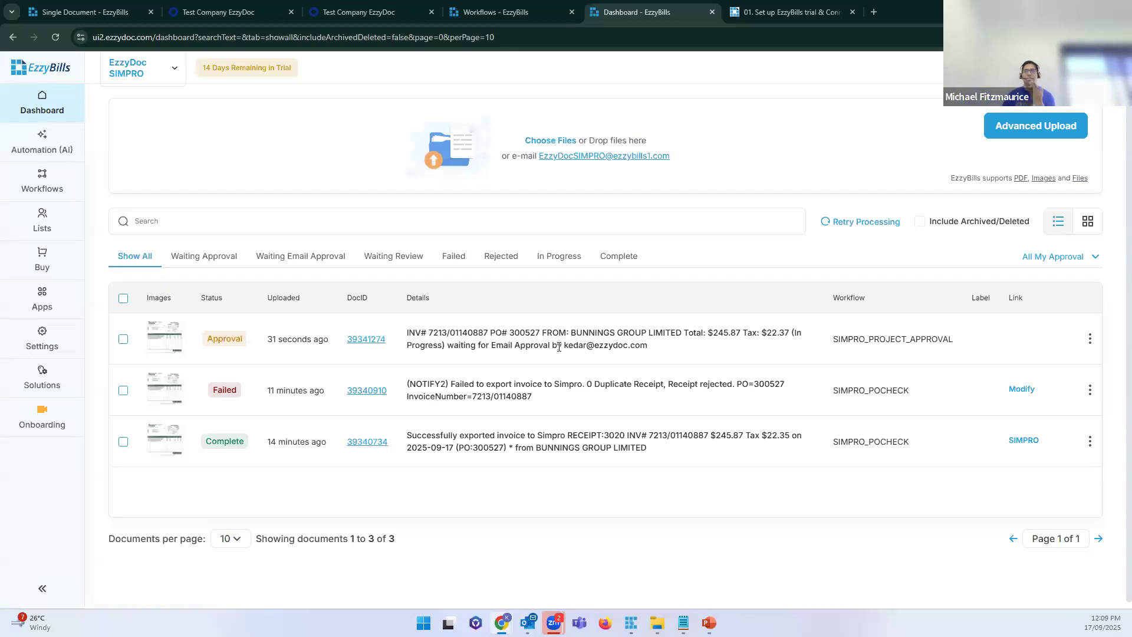
drag(495, 347, 567, 351)
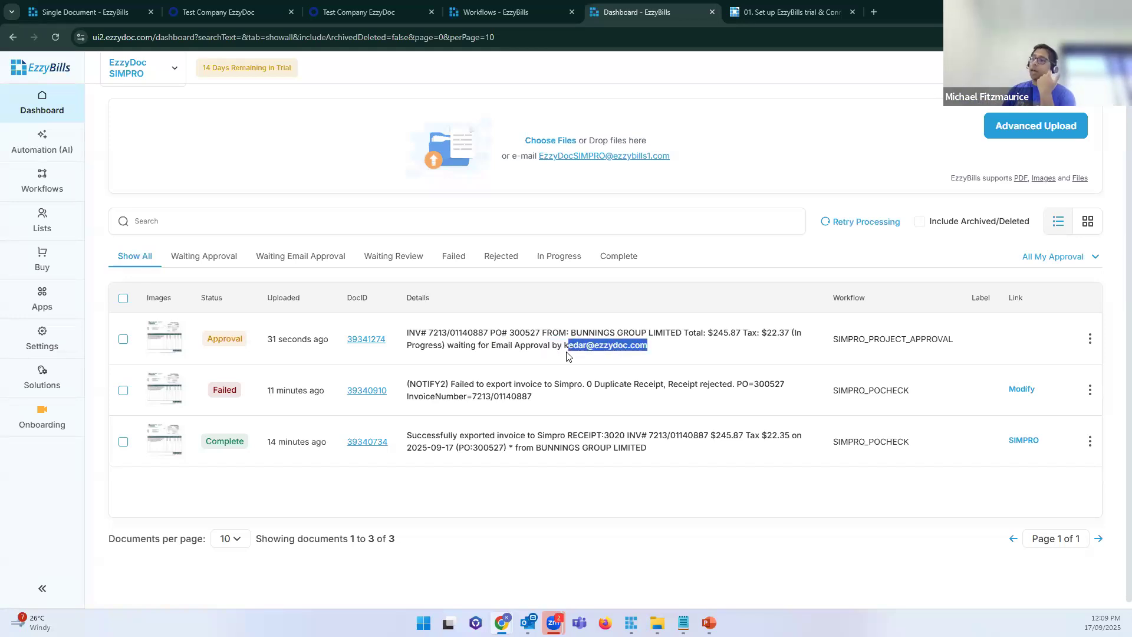
click(597, 343)
drag(649, 348, 569, 351)
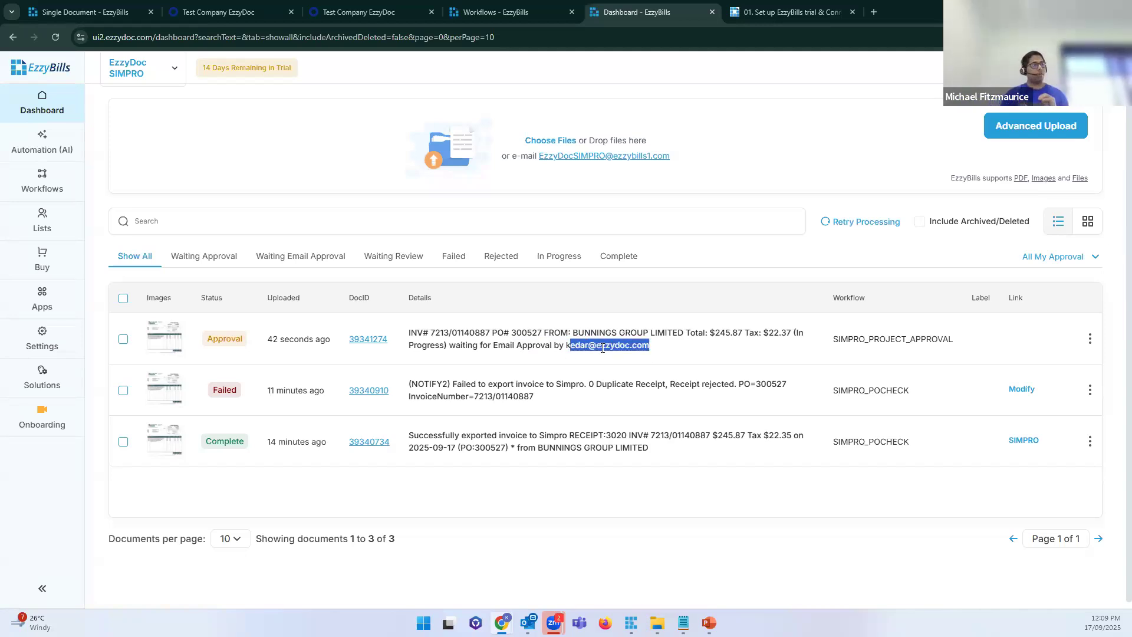
click(603, 347)
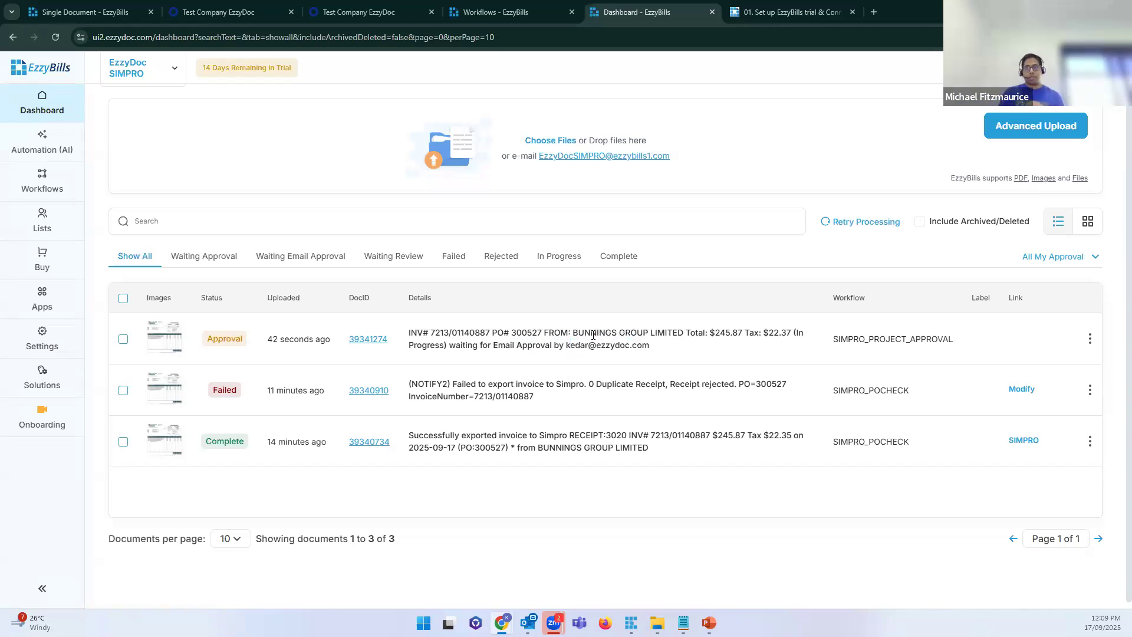
click(376, 344)
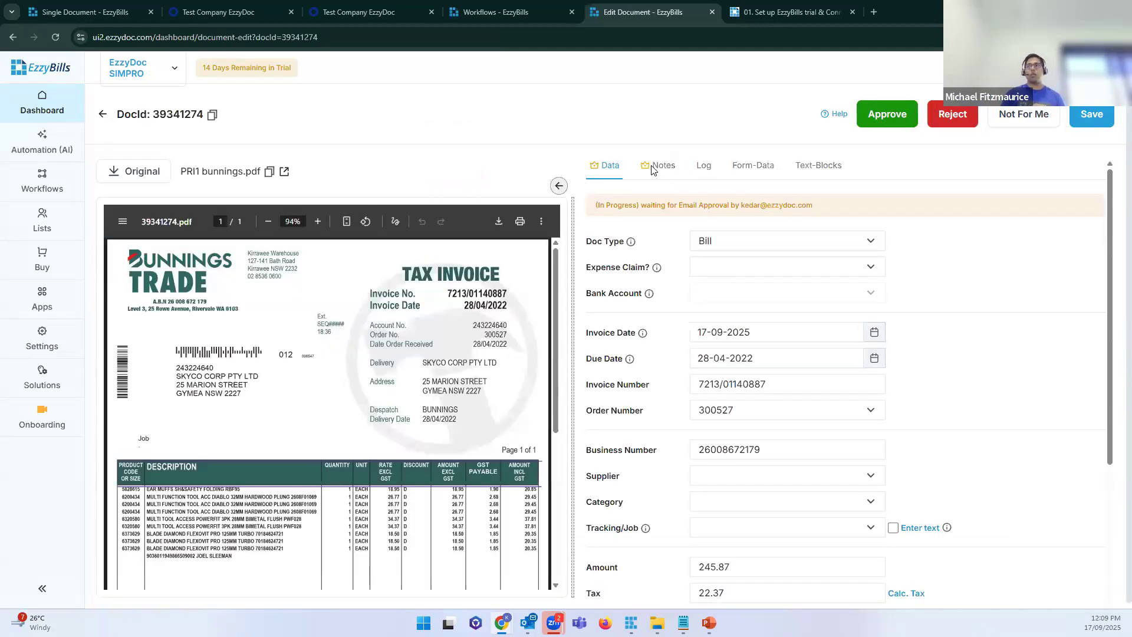
Step: Open the document's processing log and scroll through its entries
click(654, 166)
click(703, 167)
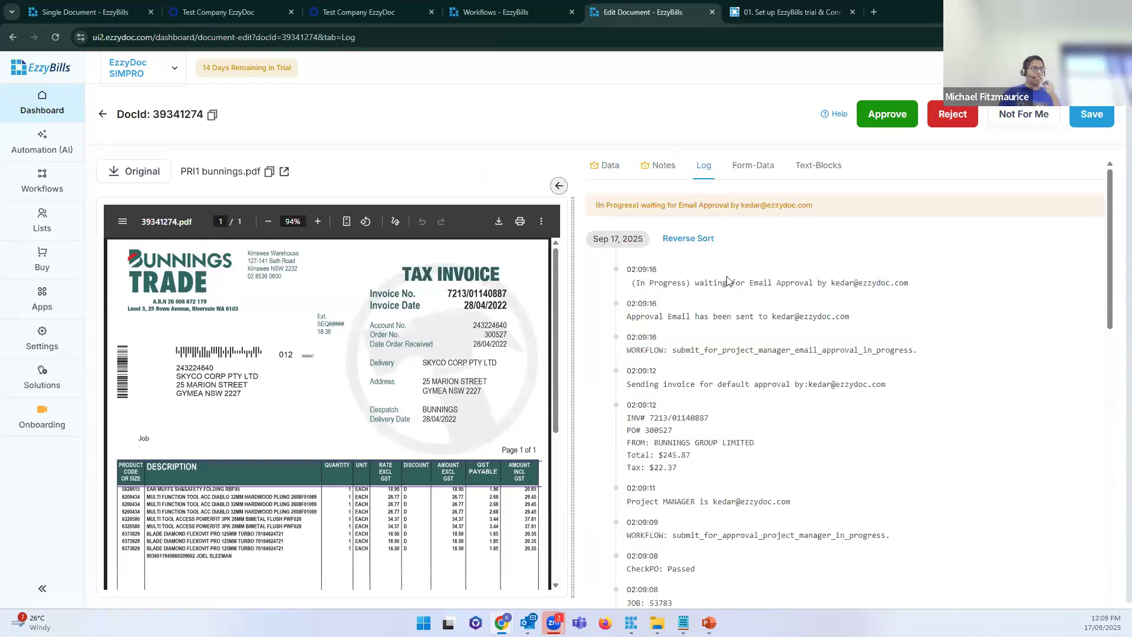
scroll(737, 371, down, 20)
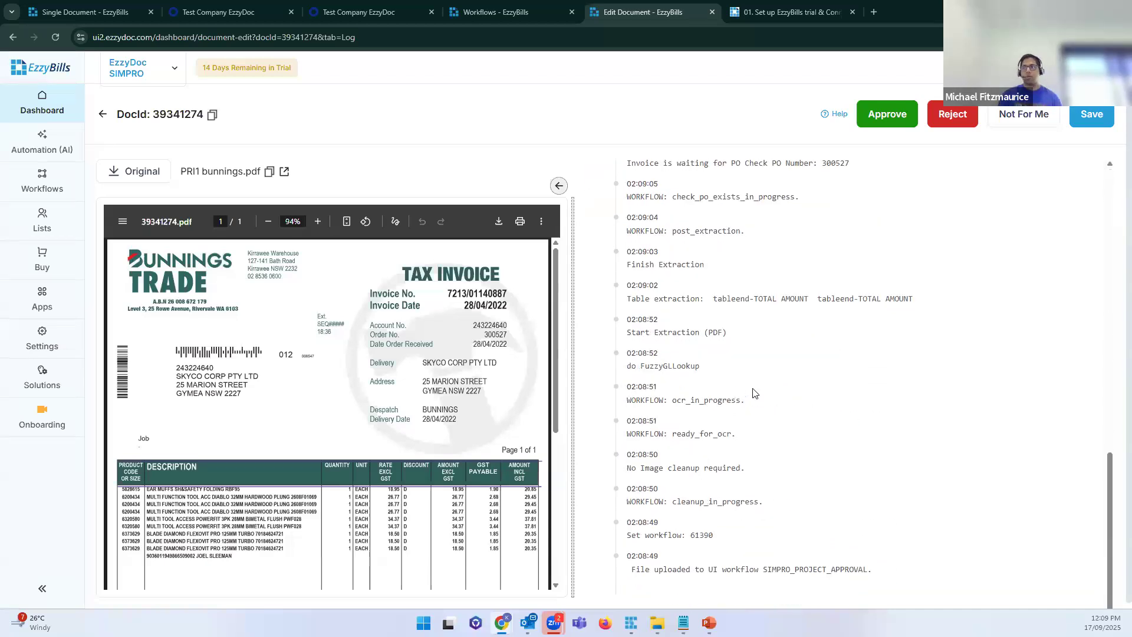
scroll(754, 394, up, 20)
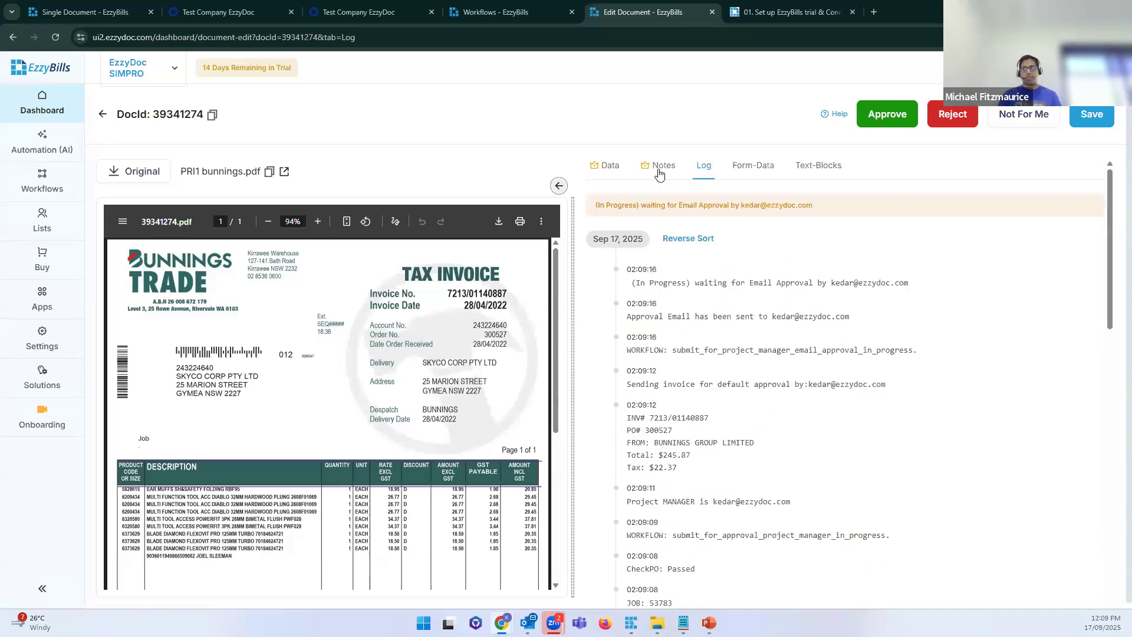
scroll(696, 325, down, 6)
scroll(696, 325, up, 6)
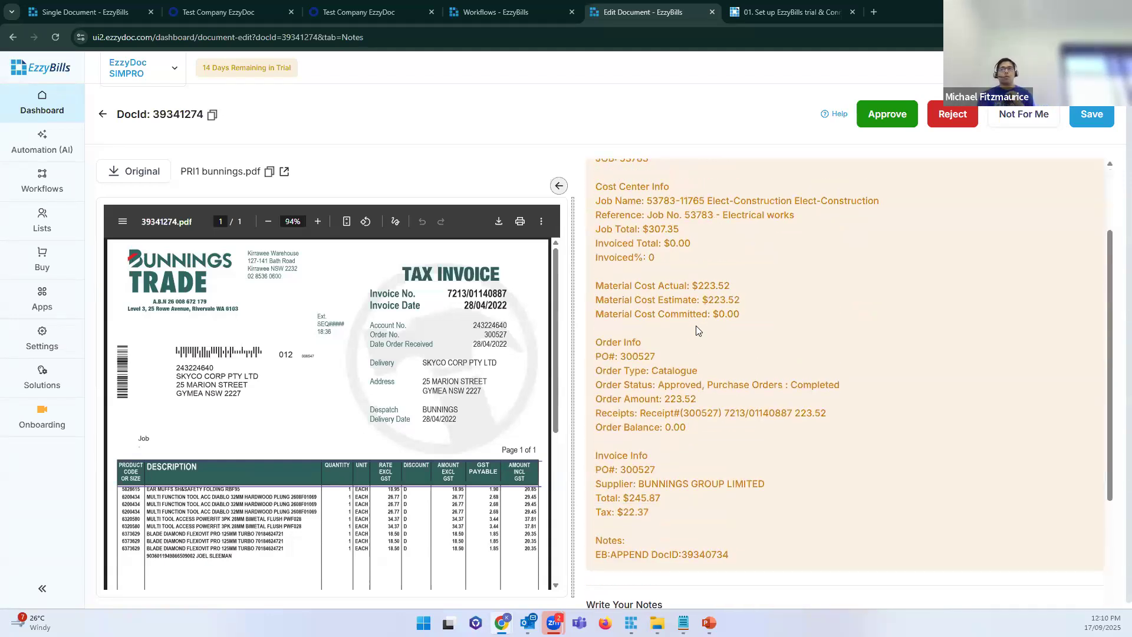
scroll(696, 326, up, 1)
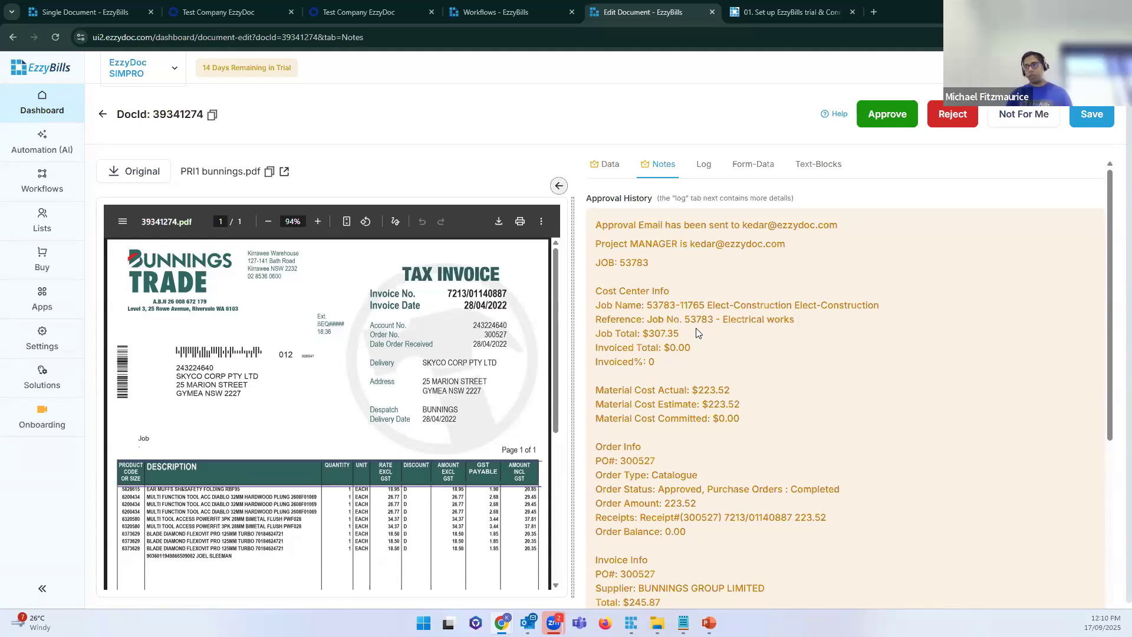
scroll(696, 328, down, 3)
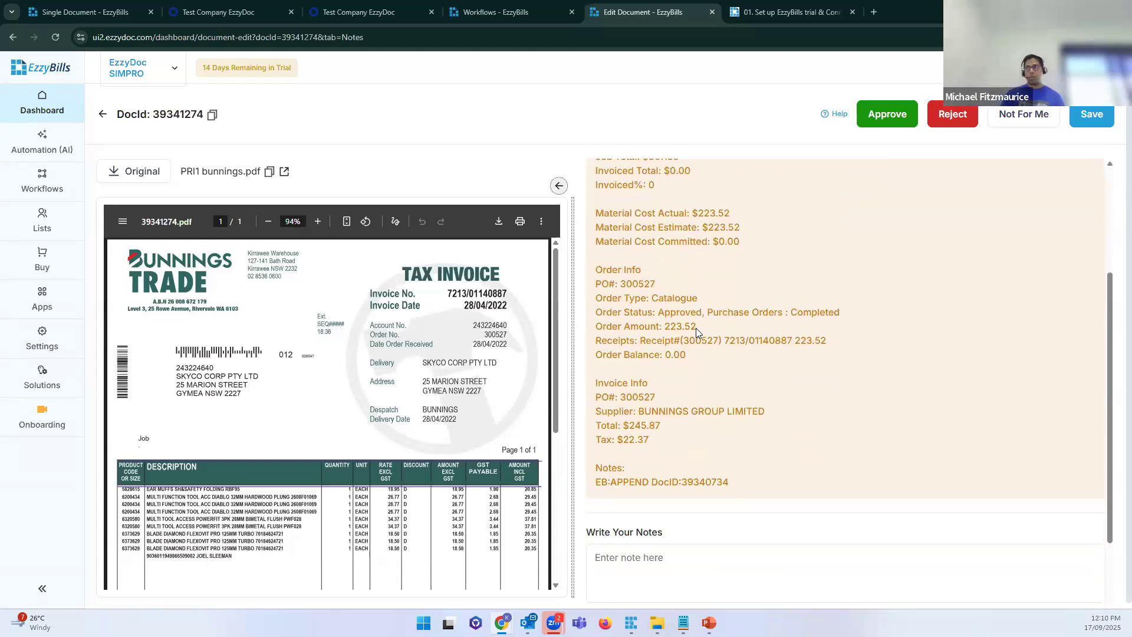
scroll(696, 328, up, 3)
scroll(695, 322, down, 5)
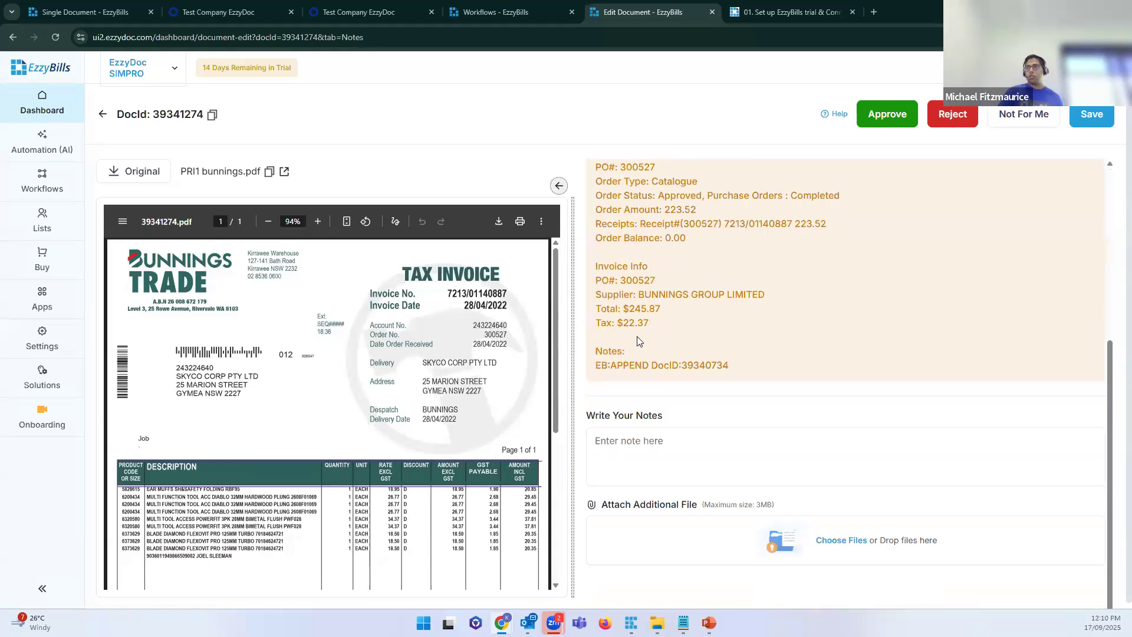
Step: Point out the Invoice Info, Order Info and Receipts lines in the approval history
drag(651, 324, 635, 285)
click(370, 376)
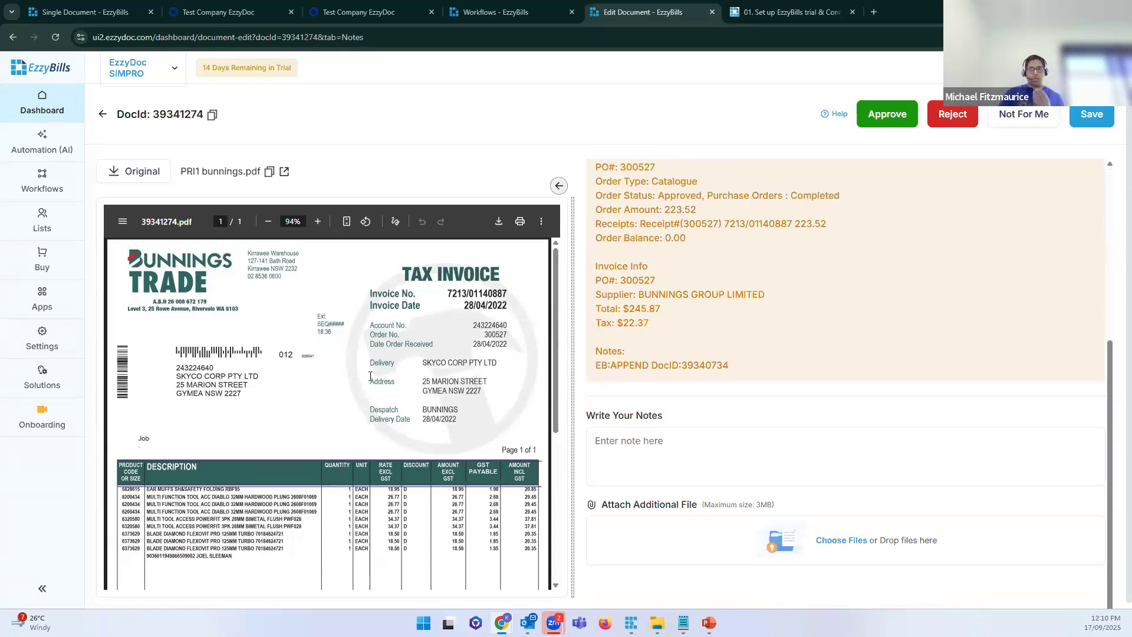
scroll(587, 228, up, 2)
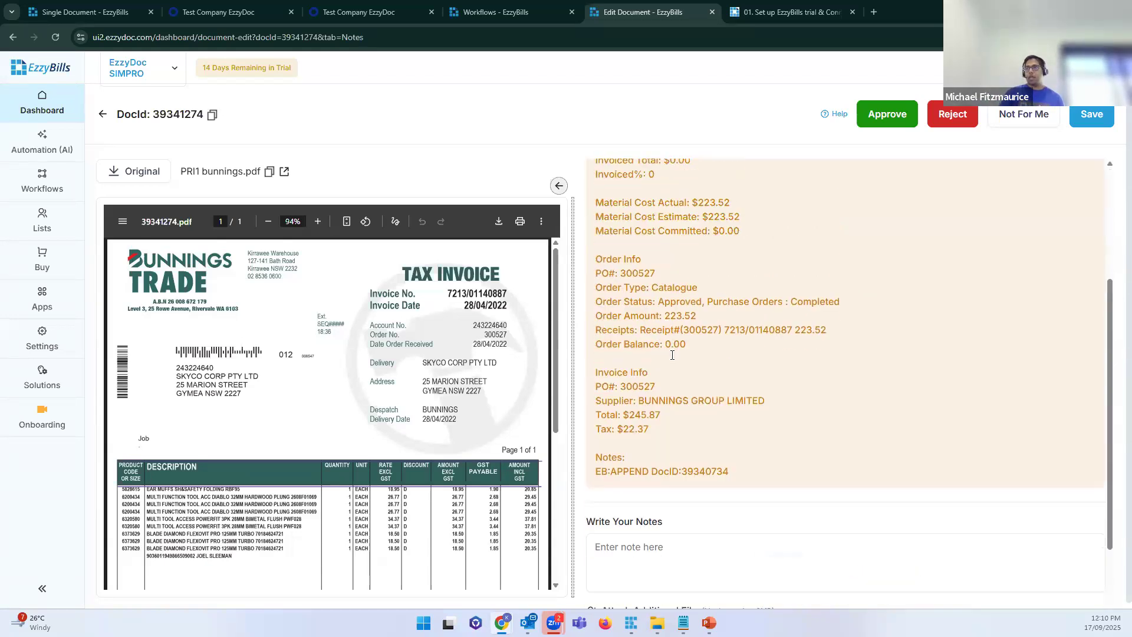
drag(686, 356, 686, 302)
click(682, 299)
click(678, 325)
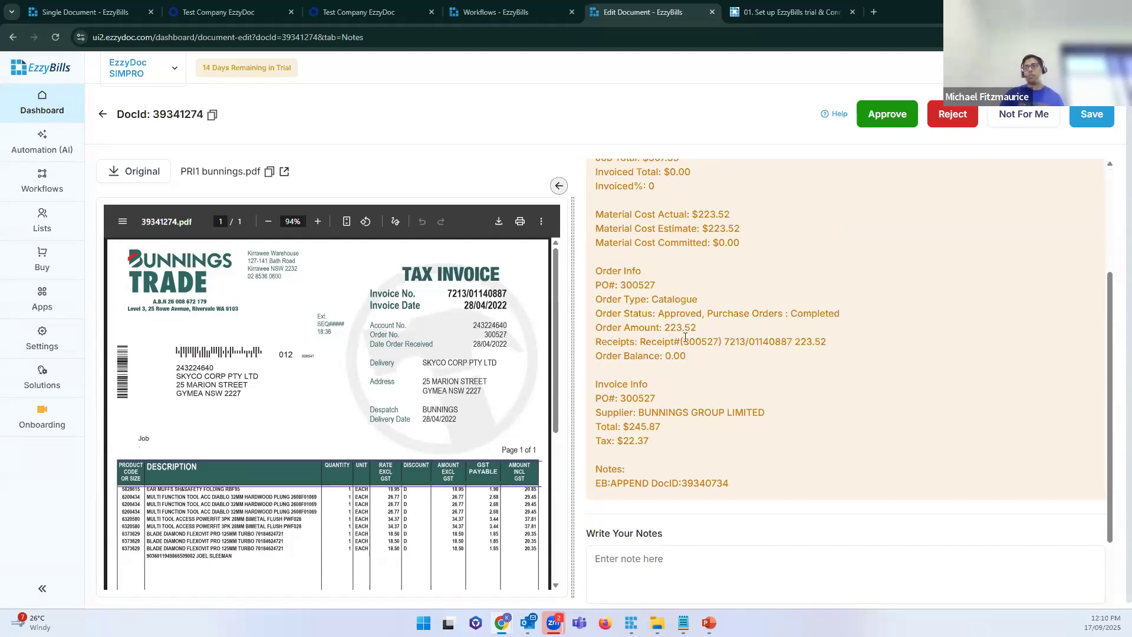
drag(651, 342, 820, 343)
click(711, 342)
Step: Highlight job 53783's invoiced totals and the approval email sent to the project manager
scroll(711, 342, up, 3)
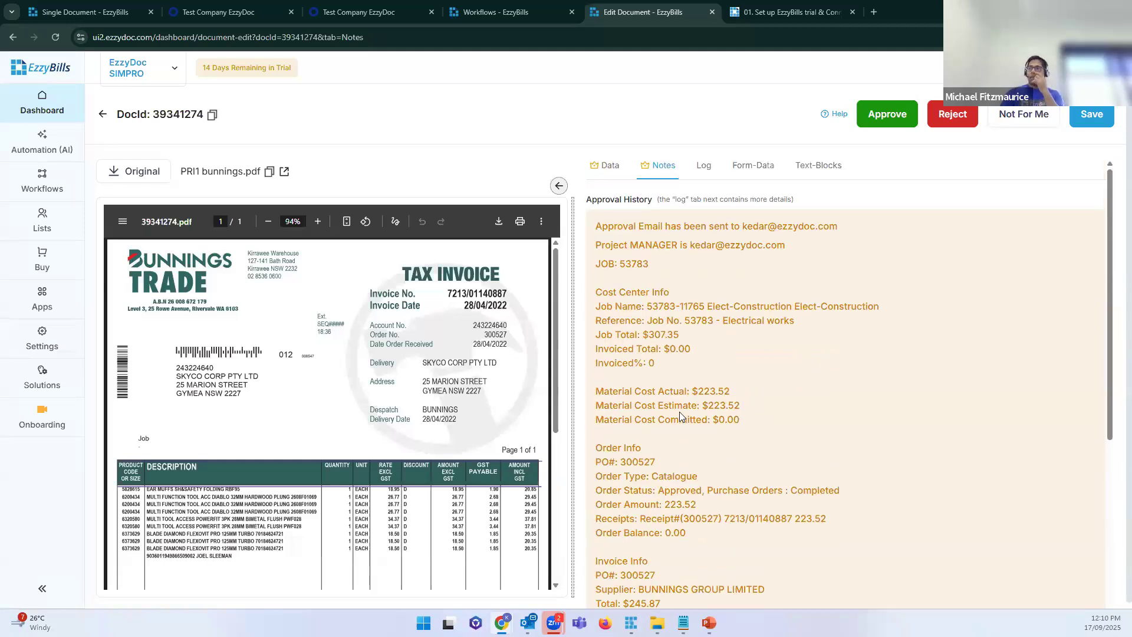
drag(740, 419, 606, 387)
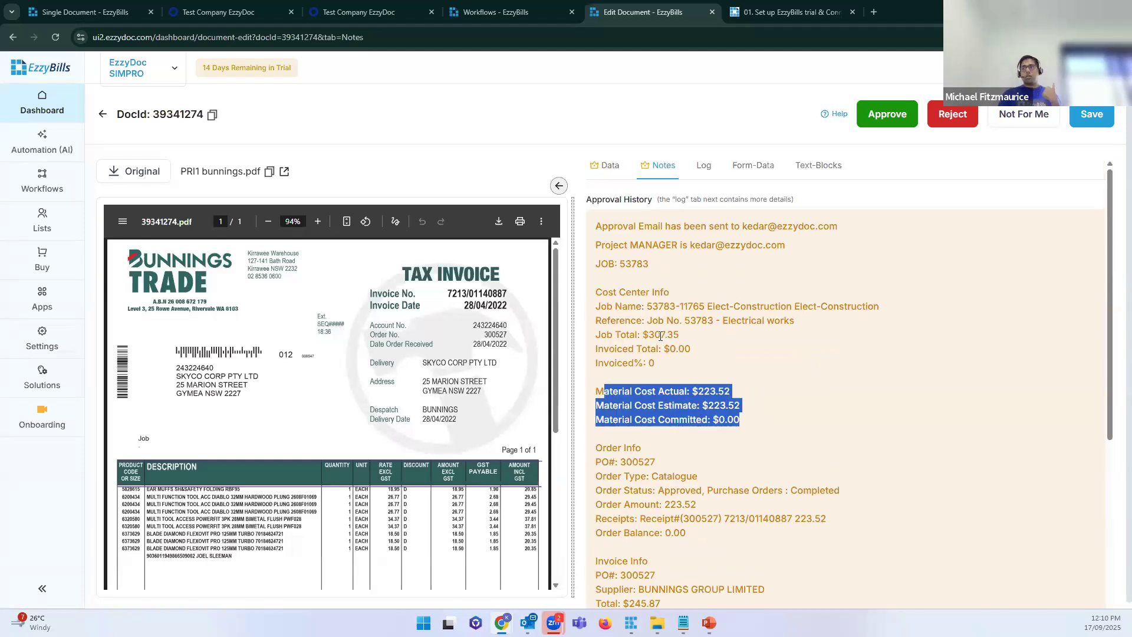
drag(669, 349, 619, 277)
drag(810, 227, 614, 225)
click(779, 234)
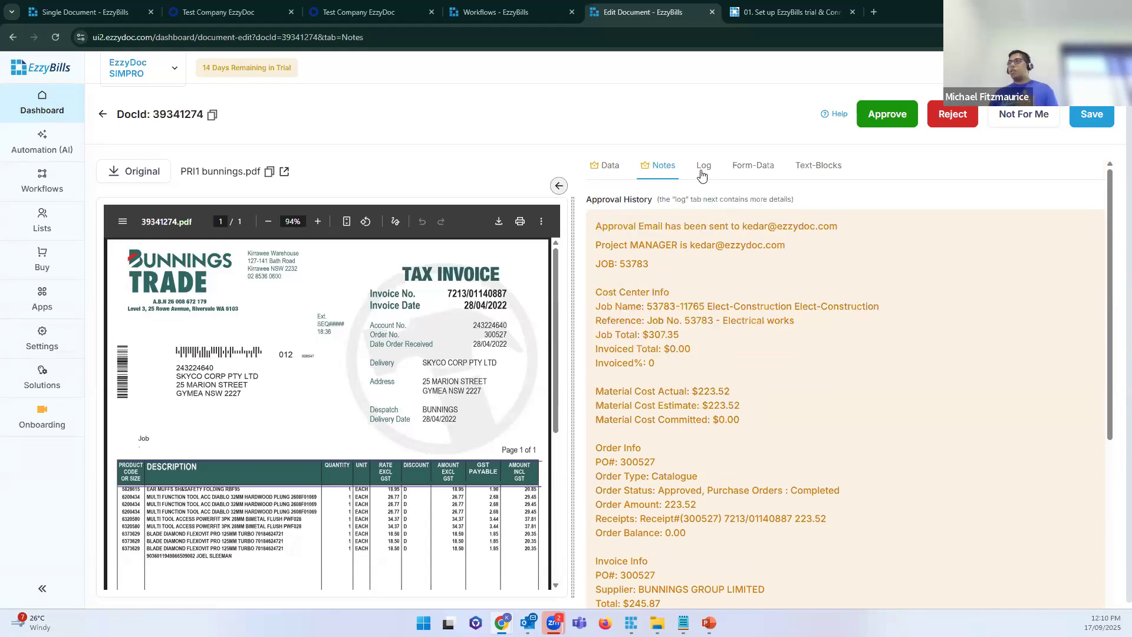
Step: Review the processing log and highlight its newest approval entries
click(703, 178)
scroll(719, 297, down, 5)
scroll(718, 296, down, 6)
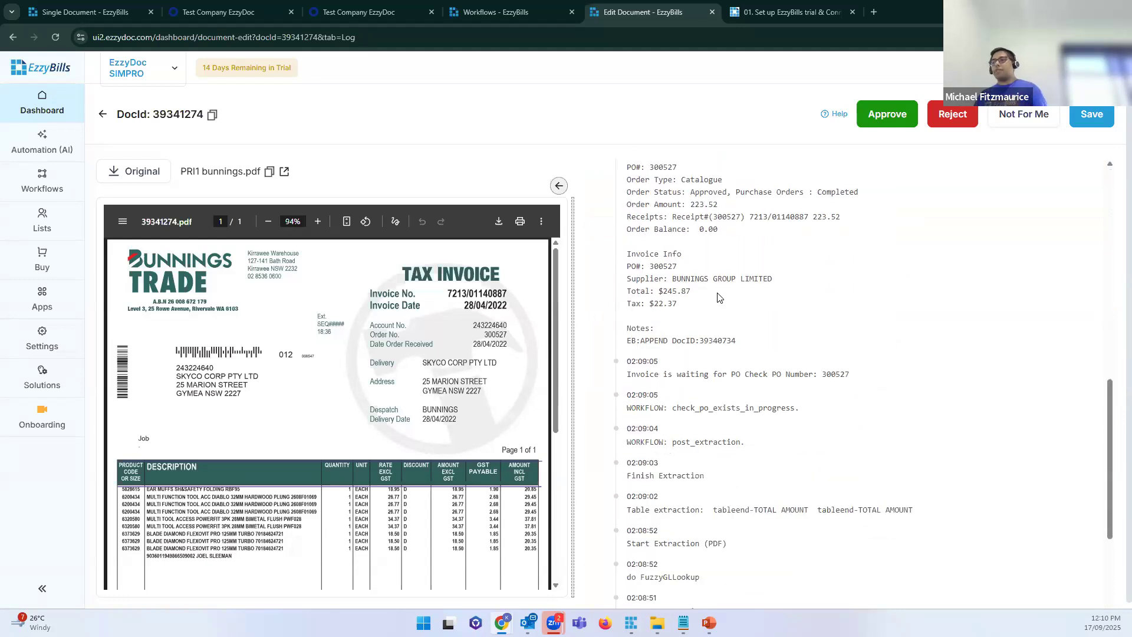
scroll(715, 297, up, 7)
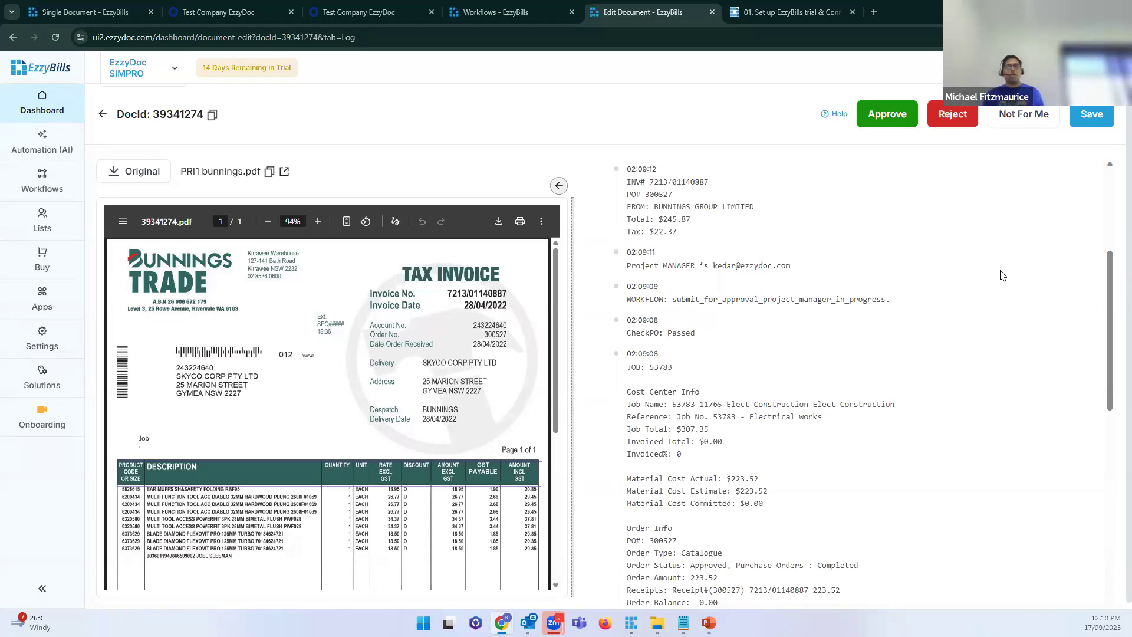
drag(908, 398, 621, 277)
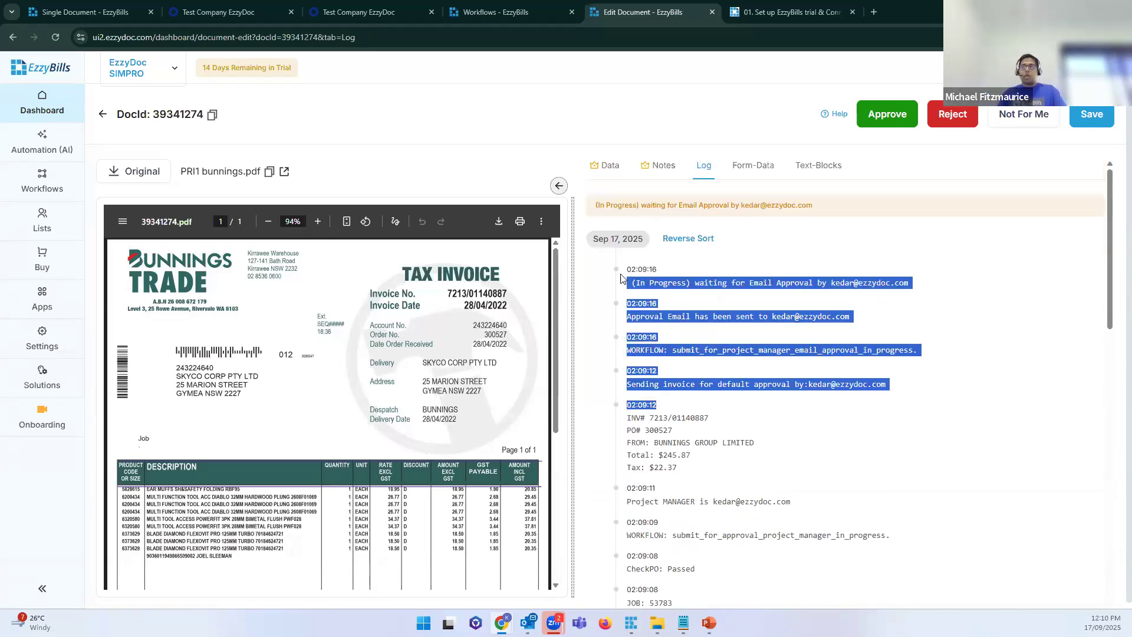
click(890, 335)
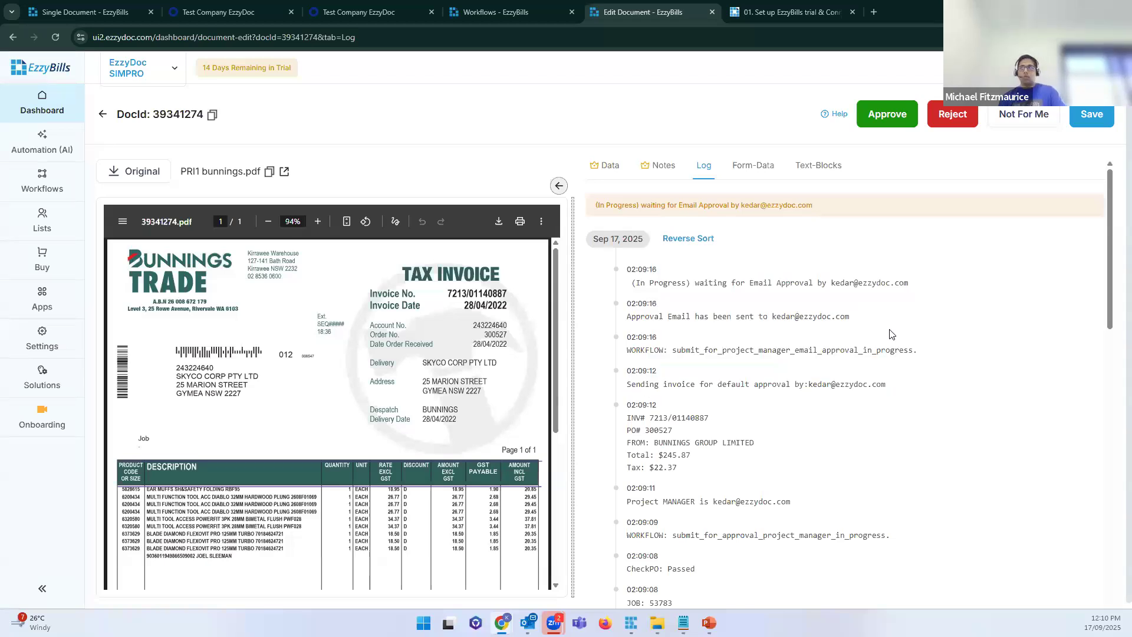
Step: Return to the Notes tab and scroll through the Approval History panel
click(659, 168)
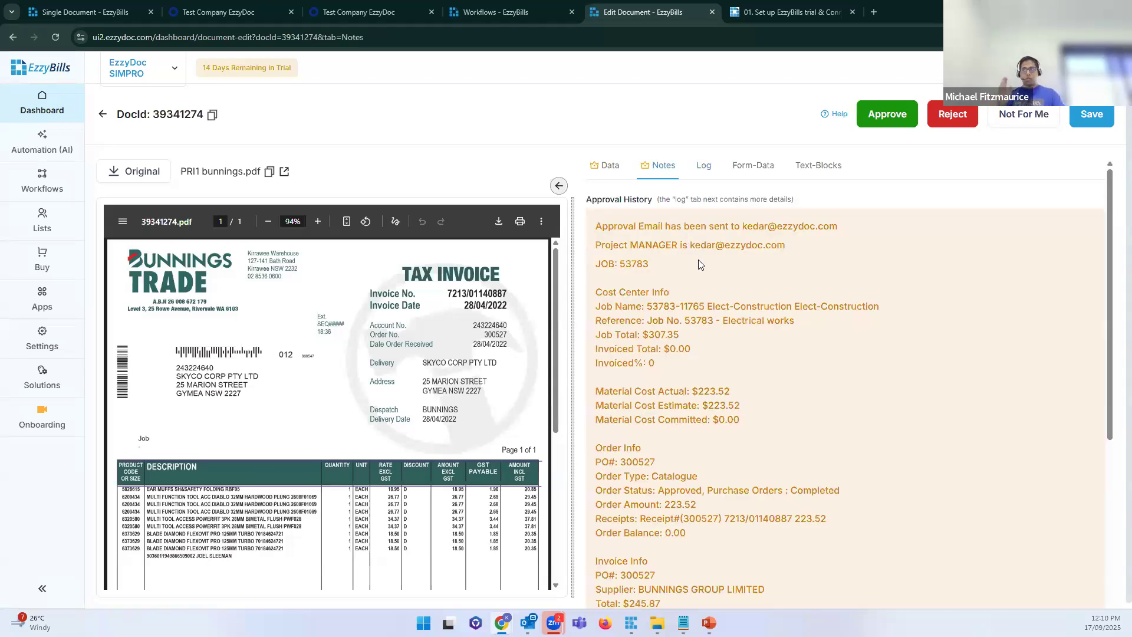
scroll(698, 259, down, 2)
scroll(668, 232, up, 2)
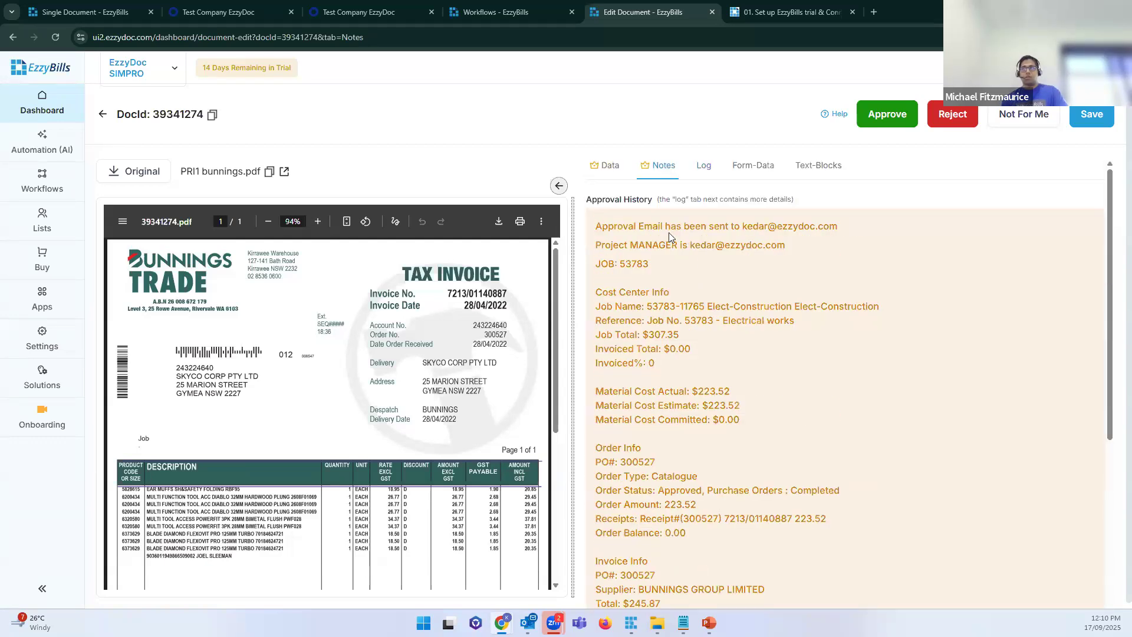
scroll(683, 265, down, 5)
scroll(683, 265, up, 5)
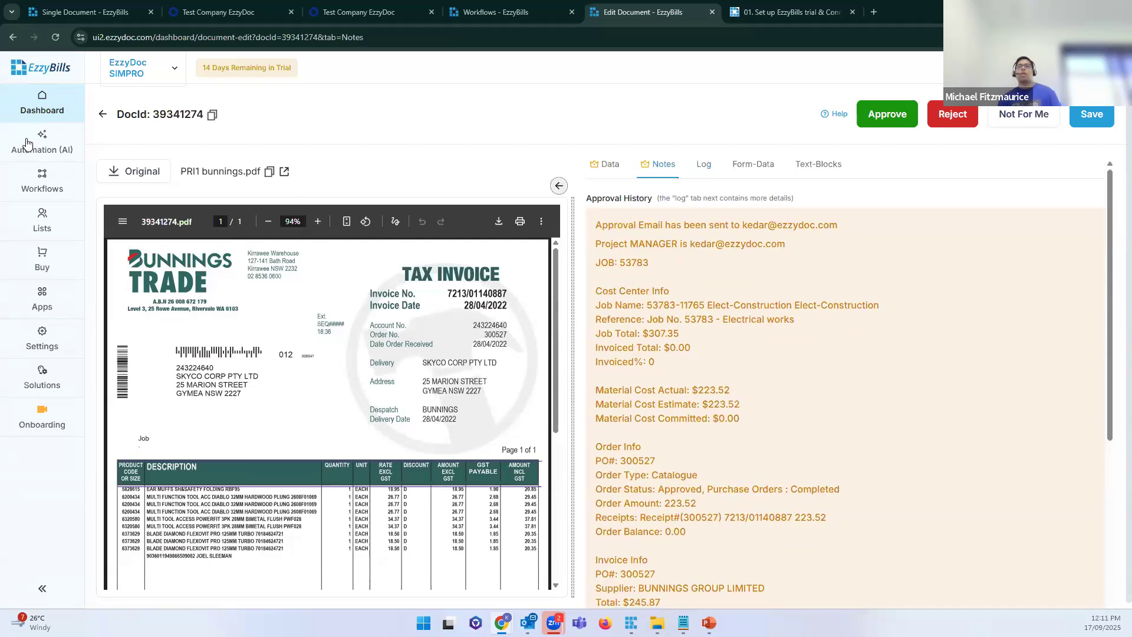
Step: Go back to the EzzyBills dashboard, then switch to the Outlook inbox
click(47, 115)
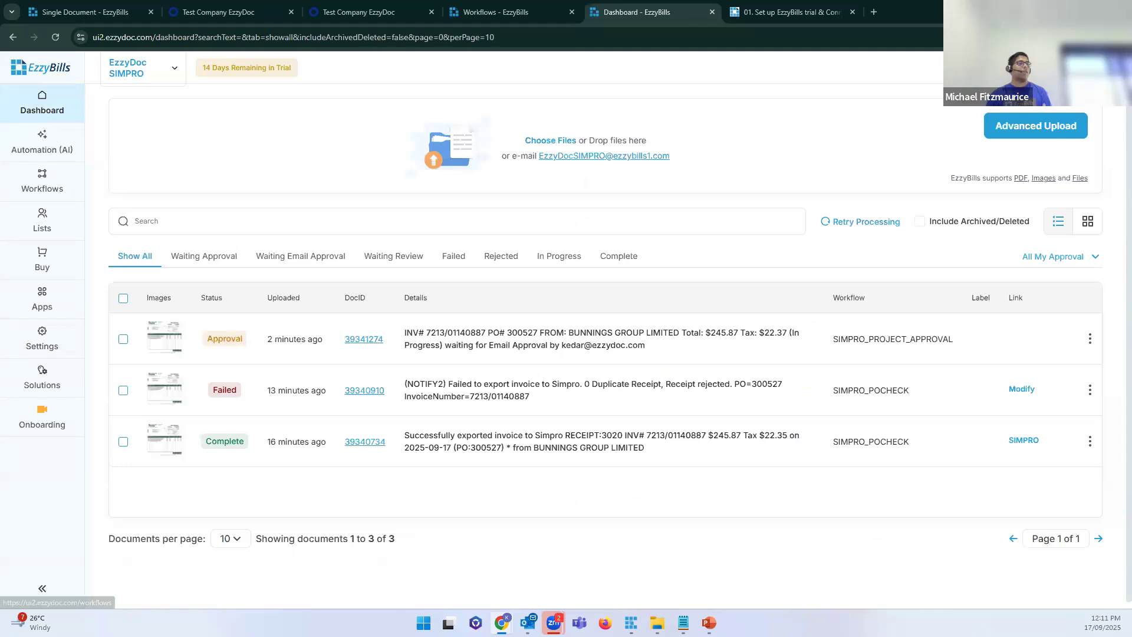
click(528, 623)
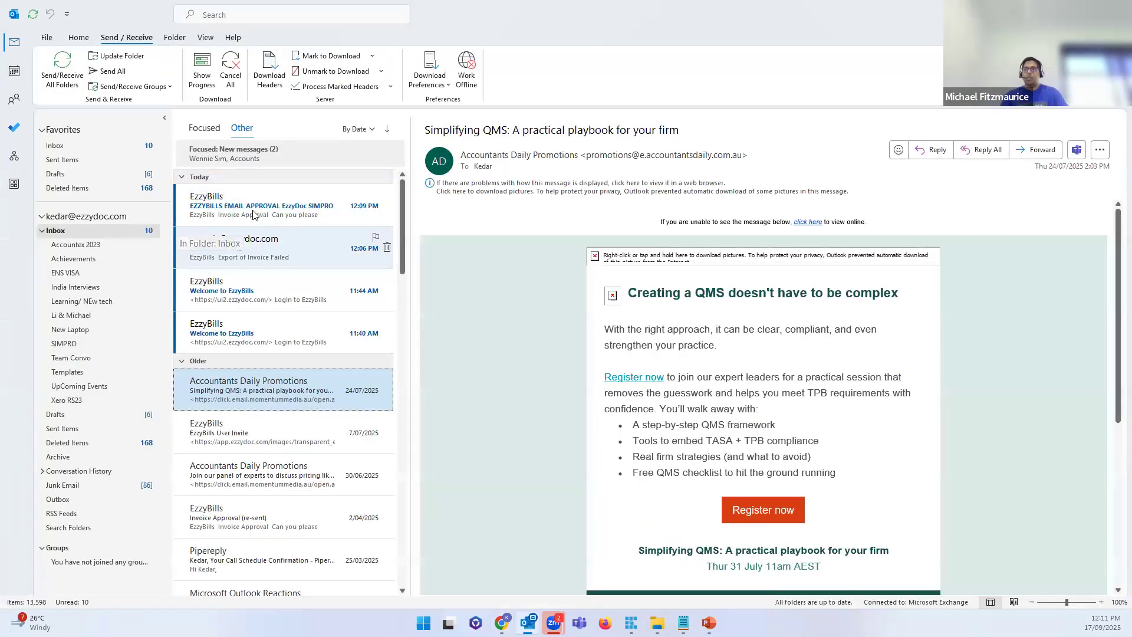
Step: Open the EzzyBills approval email for EzzyDoc SIMPRO, noting its subject line
click(255, 215)
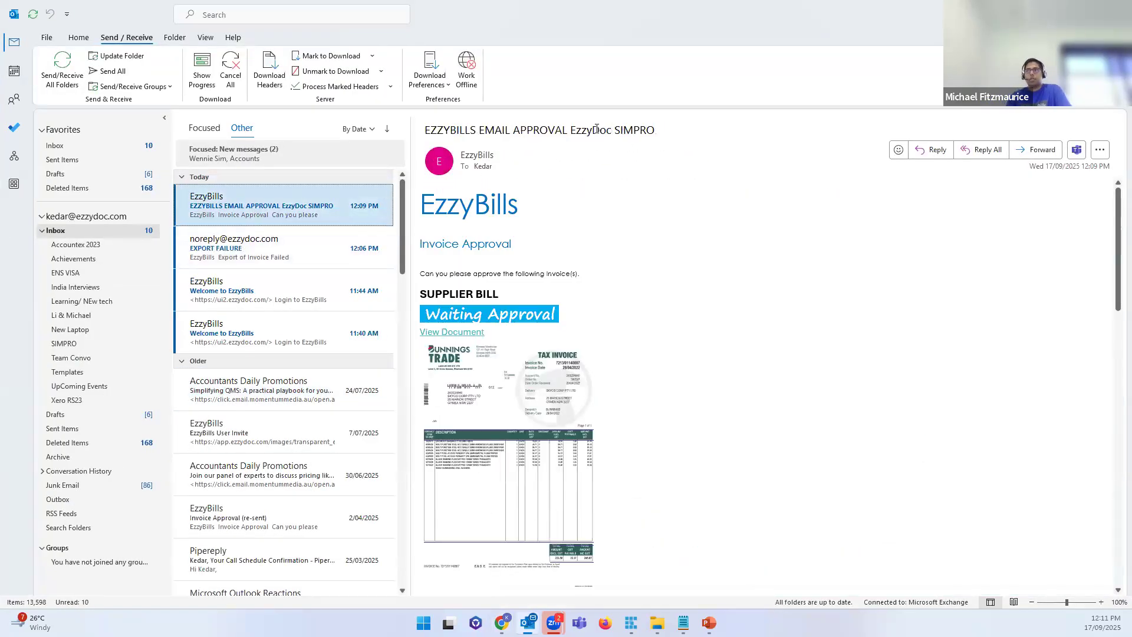
drag(659, 127, 573, 130)
click(496, 216)
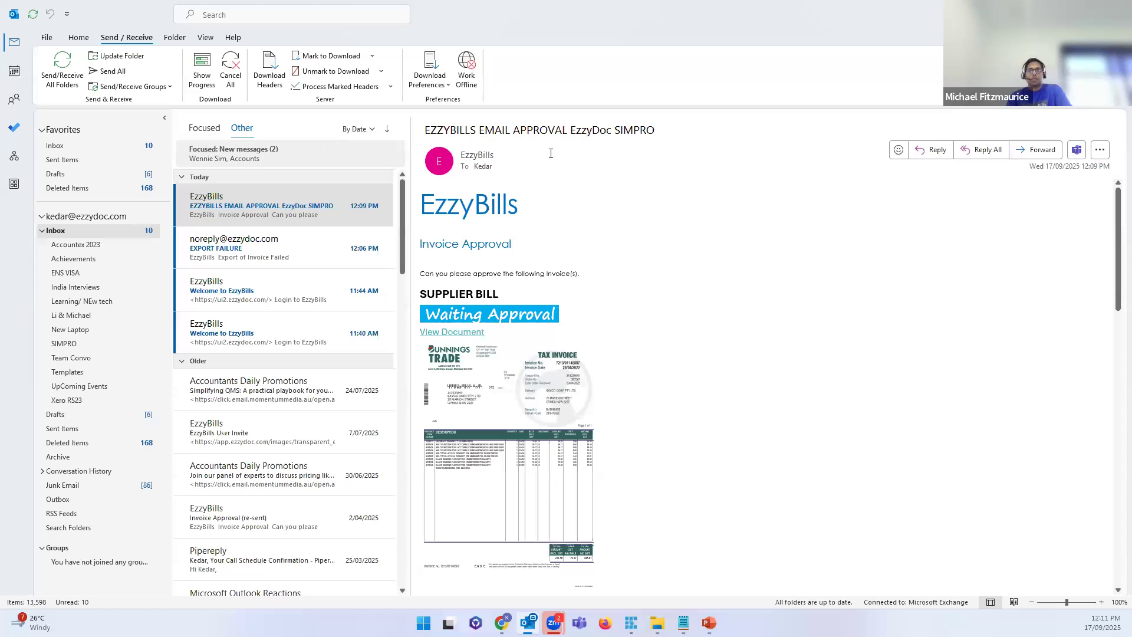
click(42, 230)
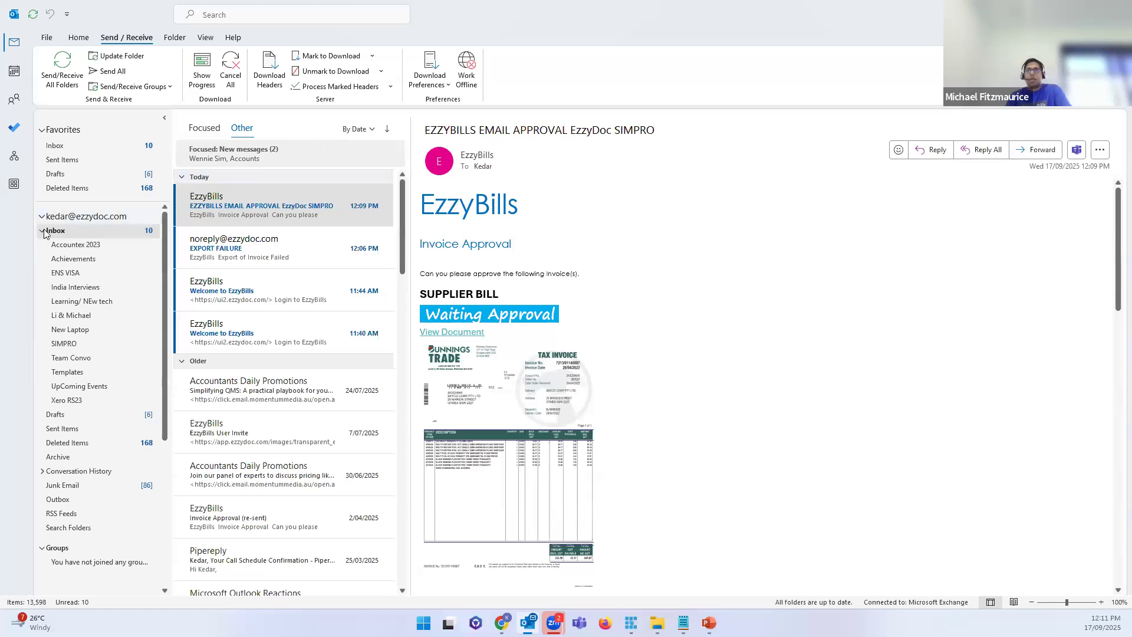
Step: Scroll through the email, pointing out the invoice values and the job and order details
scroll(599, 254, down, 1)
scroll(501, 302, down, 1)
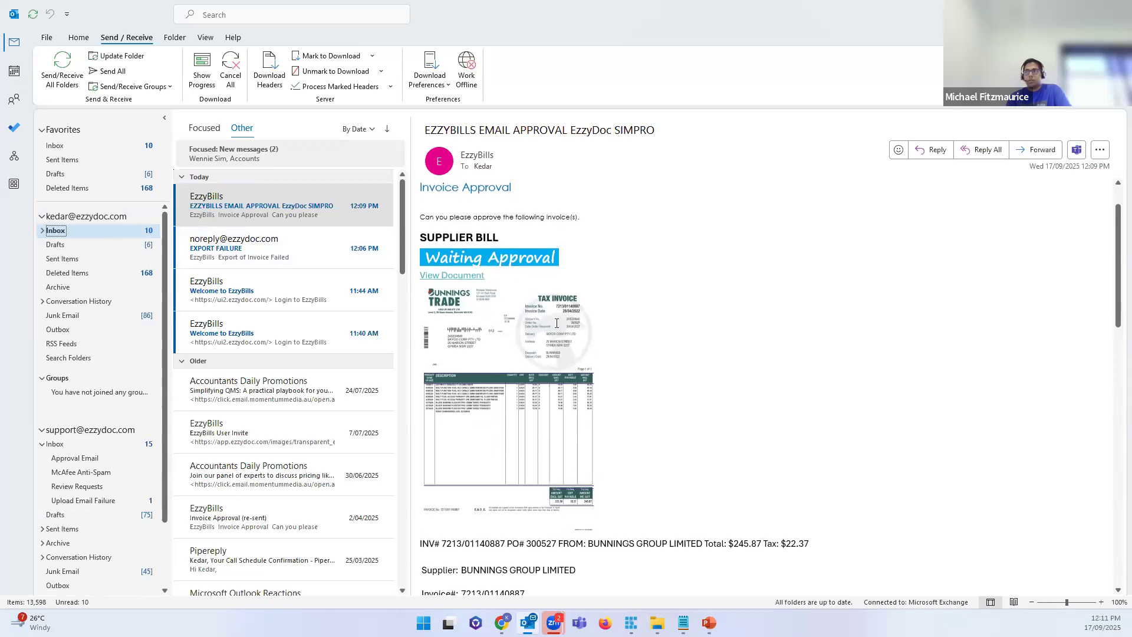
scroll(512, 457, down, 3)
drag(514, 402, 621, 475)
scroll(636, 454, down, 1)
click(731, 299)
scroll(733, 302, down, 5)
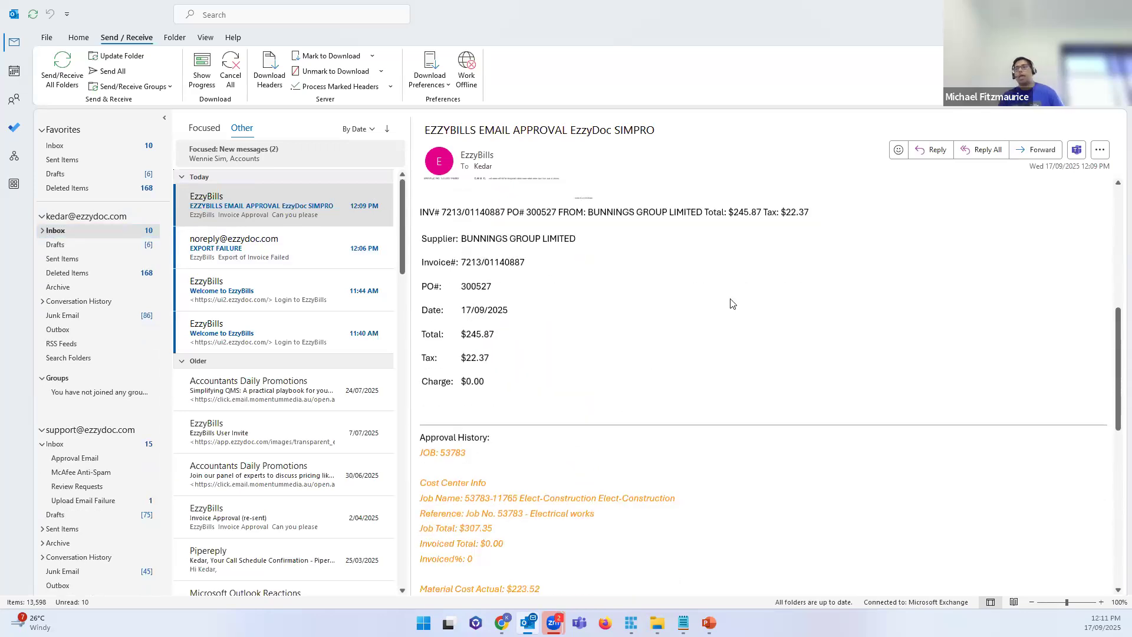
scroll(478, 389, down, 1)
drag(476, 332, 613, 512)
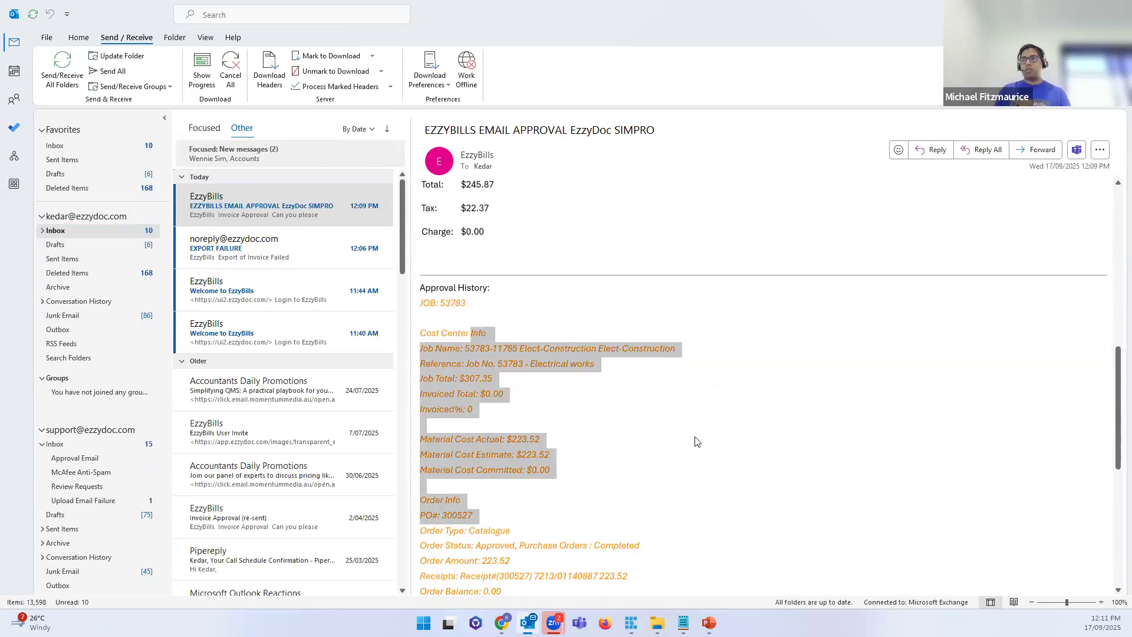
scroll(684, 413, down, 3)
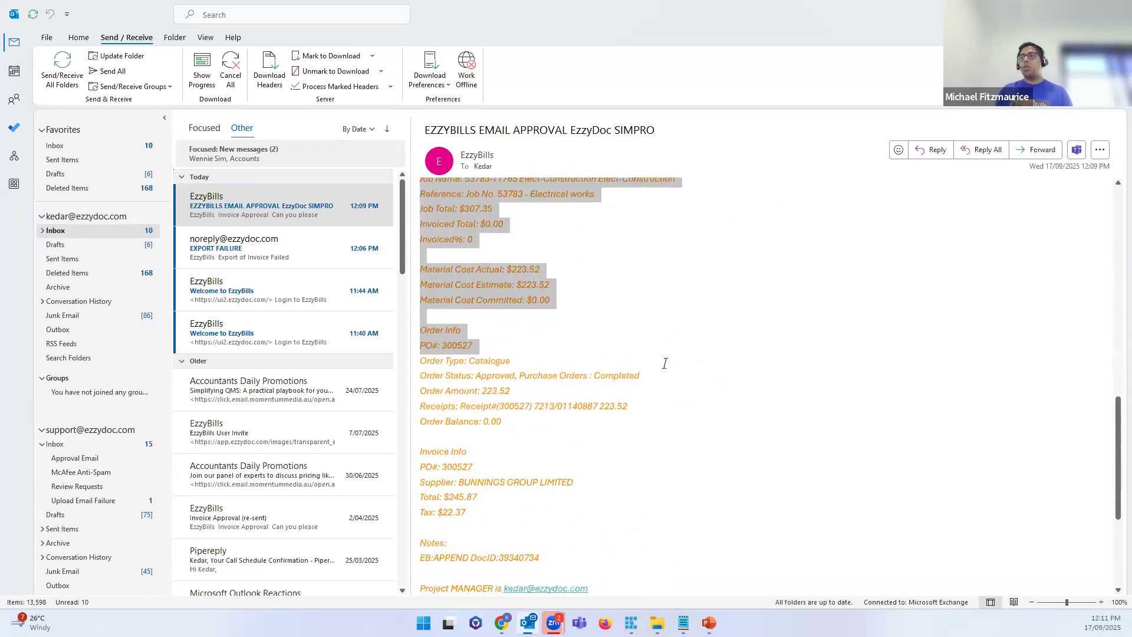
click(612, 383)
scroll(612, 384, down, 3)
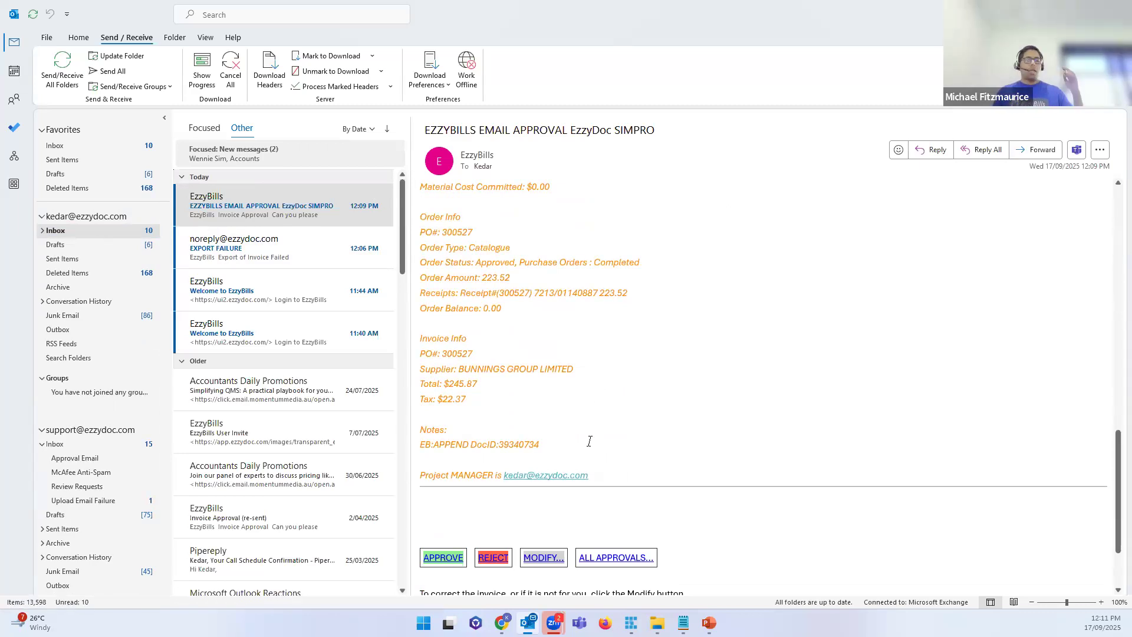
Step: Open All Approvals and bring up the pending Bunnings $245.87 invoice's approval form
click(620, 557)
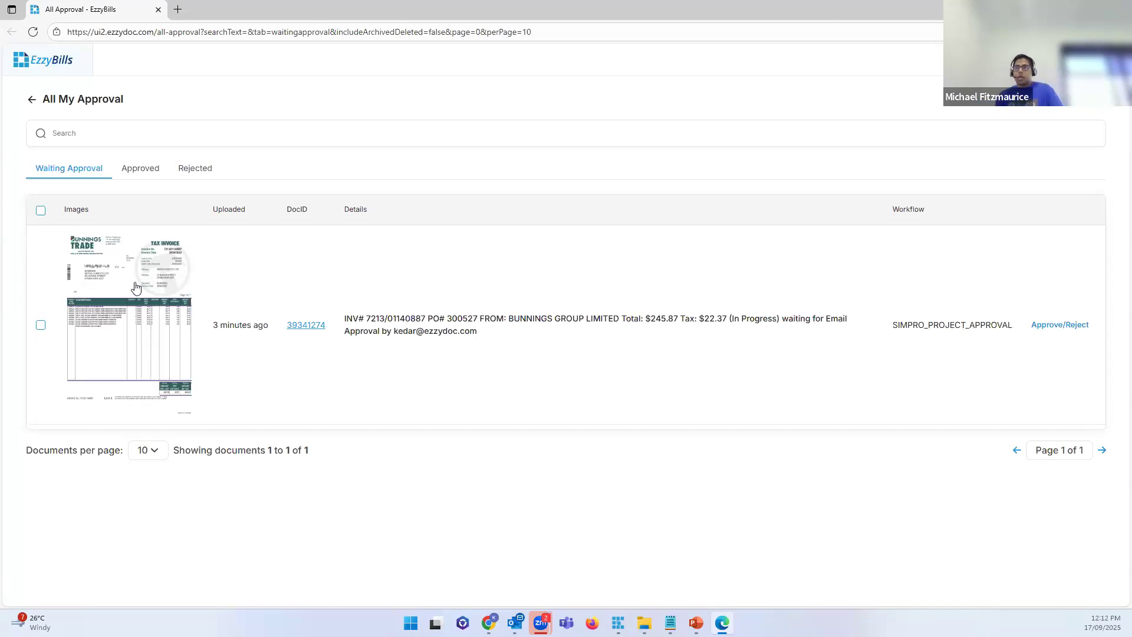
drag(478, 331, 401, 318)
click(640, 341)
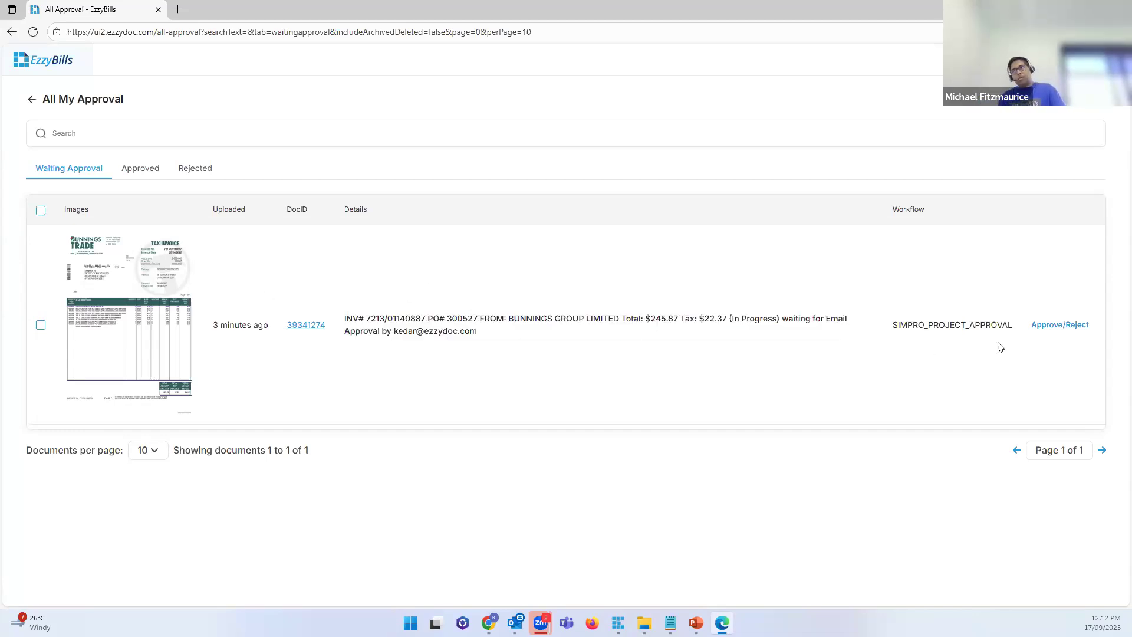
click(1070, 334)
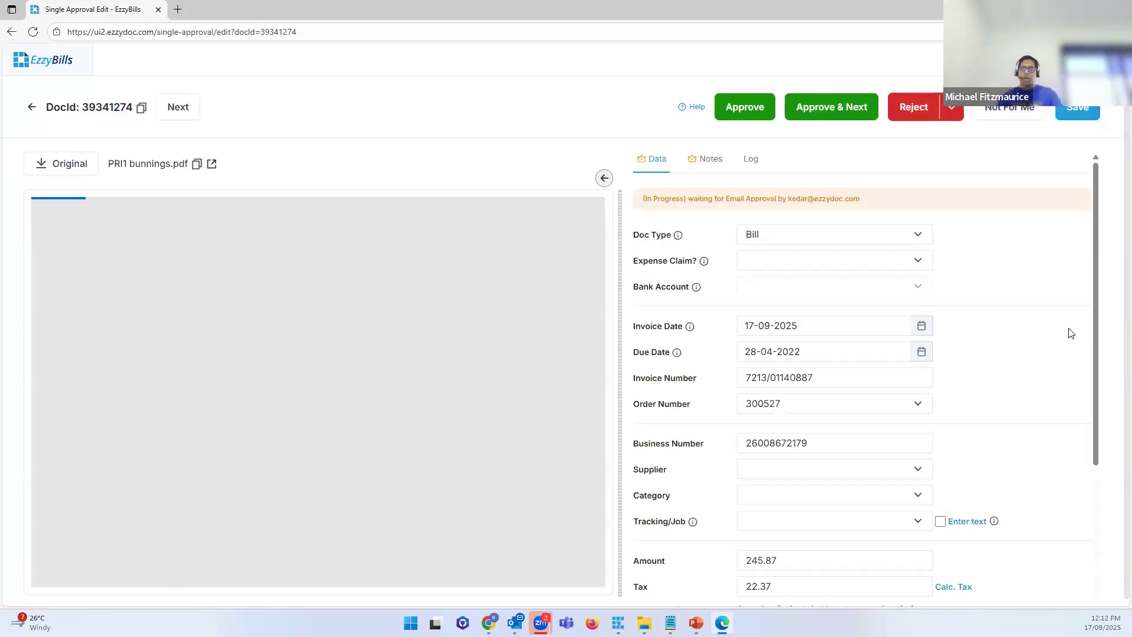
Step: Replace invoice number 7213/01140887 with 5874563 on the approval form
scroll(386, 386, down, 4)
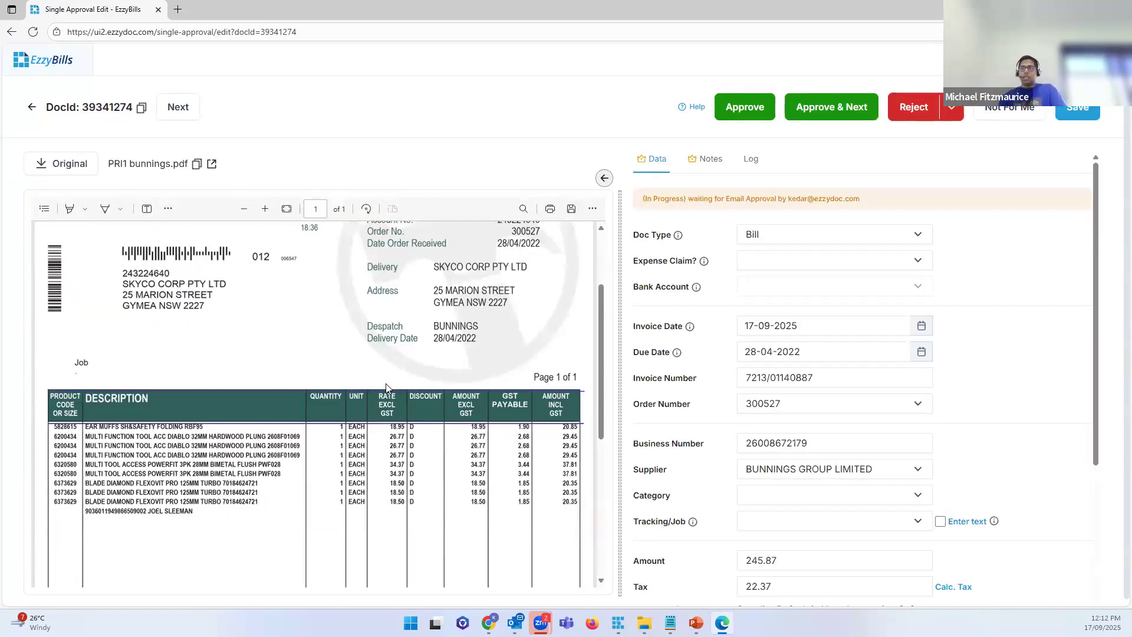
scroll(741, 316, down, 2)
click(740, 317)
scroll(741, 316, down, 2)
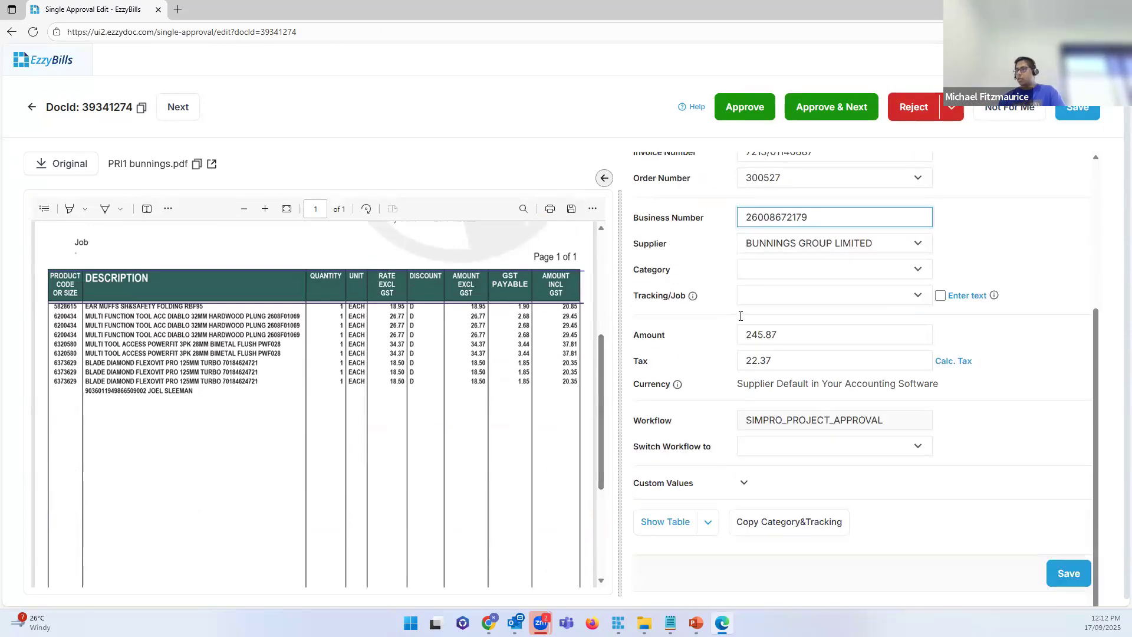
scroll(732, 354, up, 4)
click(826, 370)
key(ctrl+a)
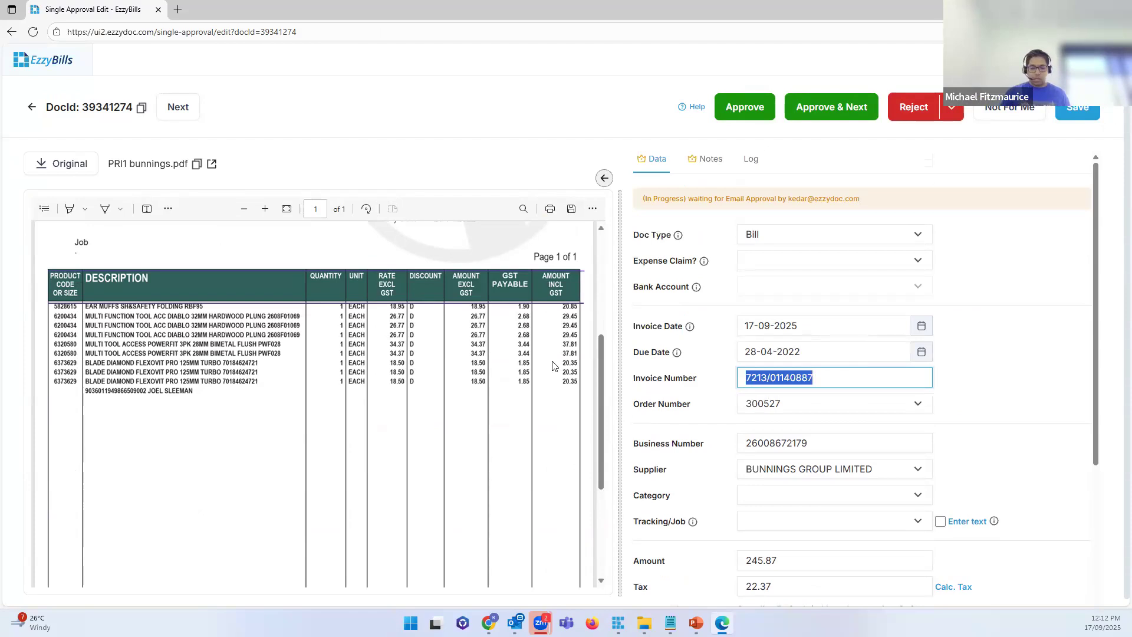
text(5)
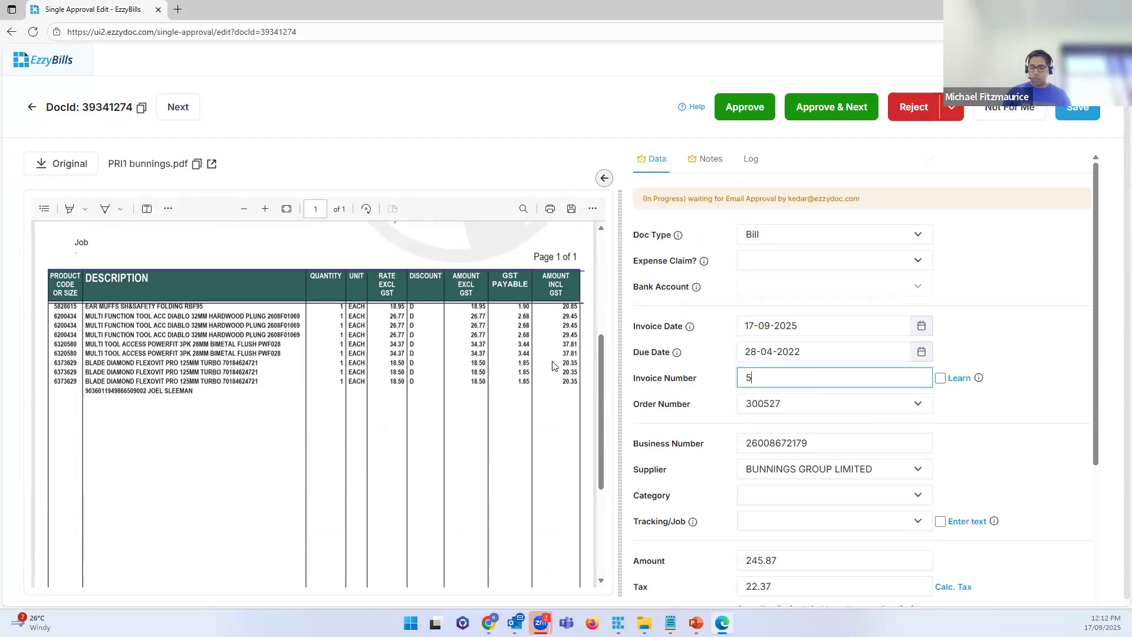
text(874563)
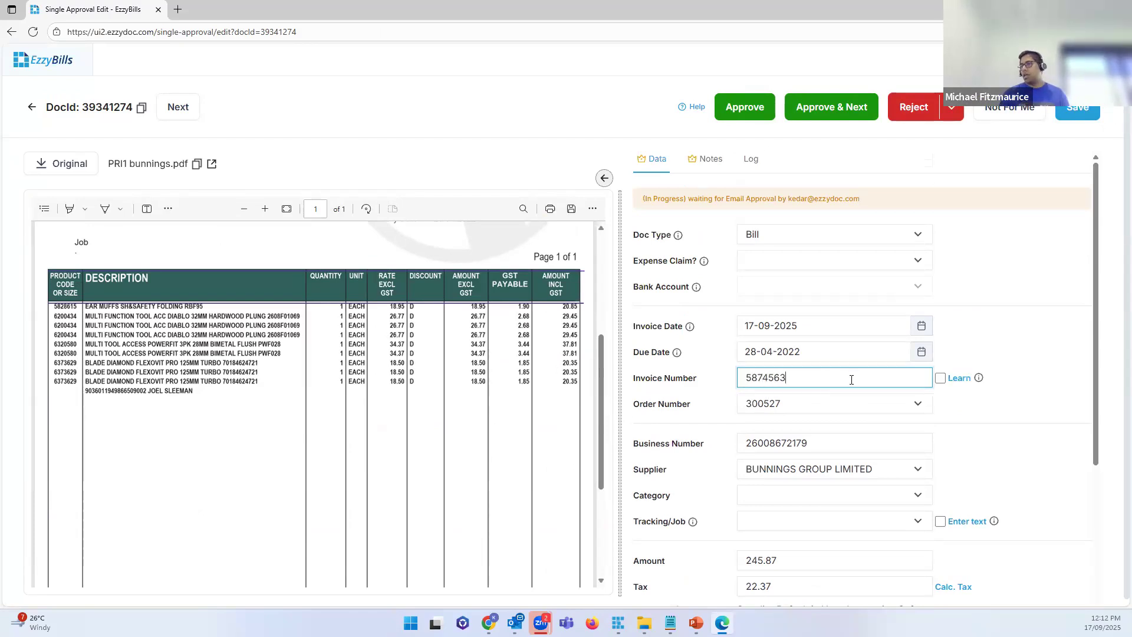
Step: Show the line-item table and review the rest of the approval form's fields
scroll(1021, 324, down, 4)
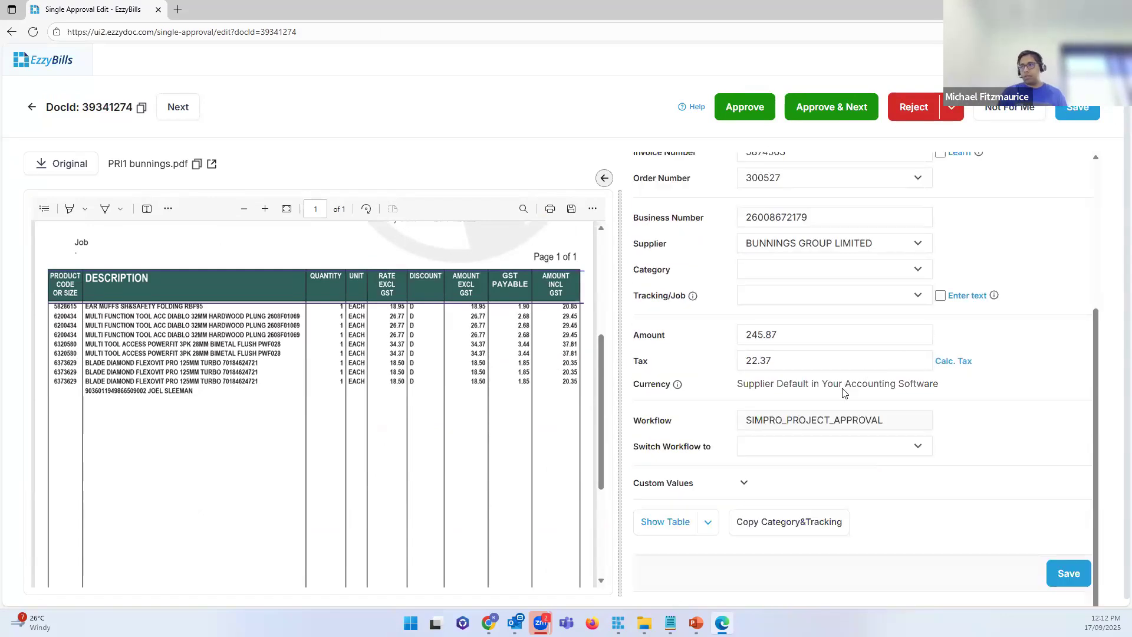
click(665, 518)
scroll(754, 434, up, 10)
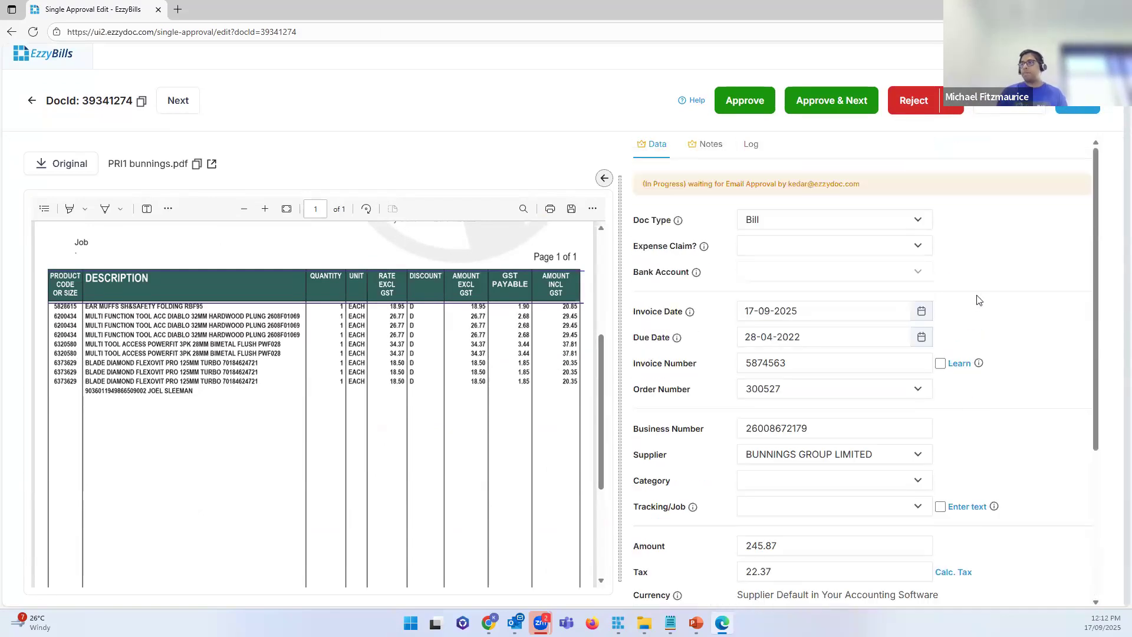
scroll(971, 306, down, 4)
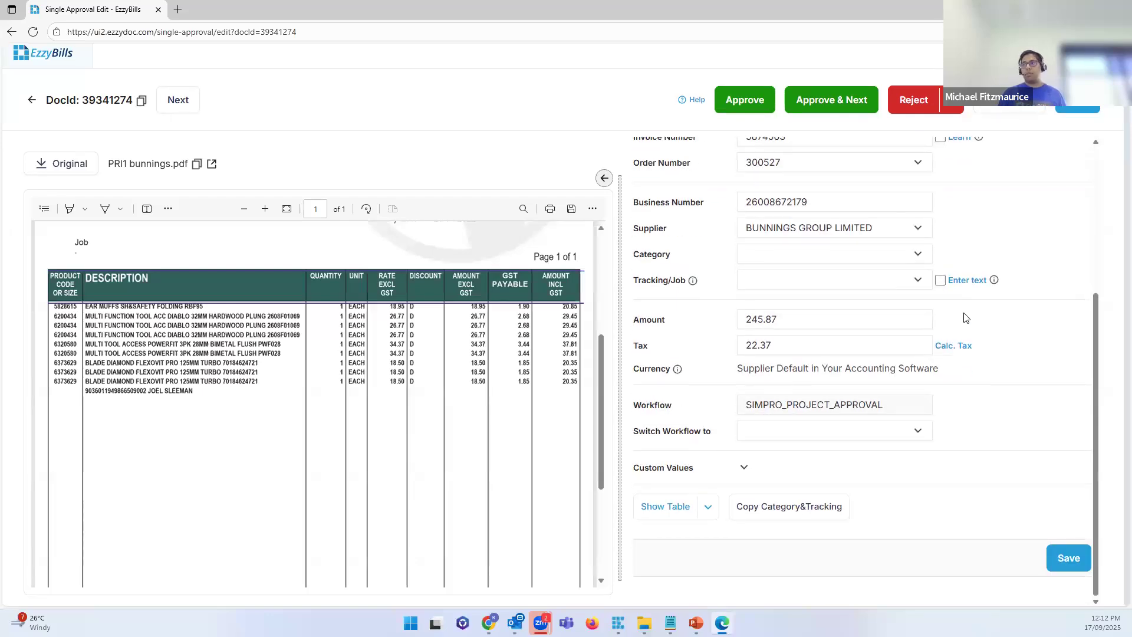
scroll(966, 319, up, 4)
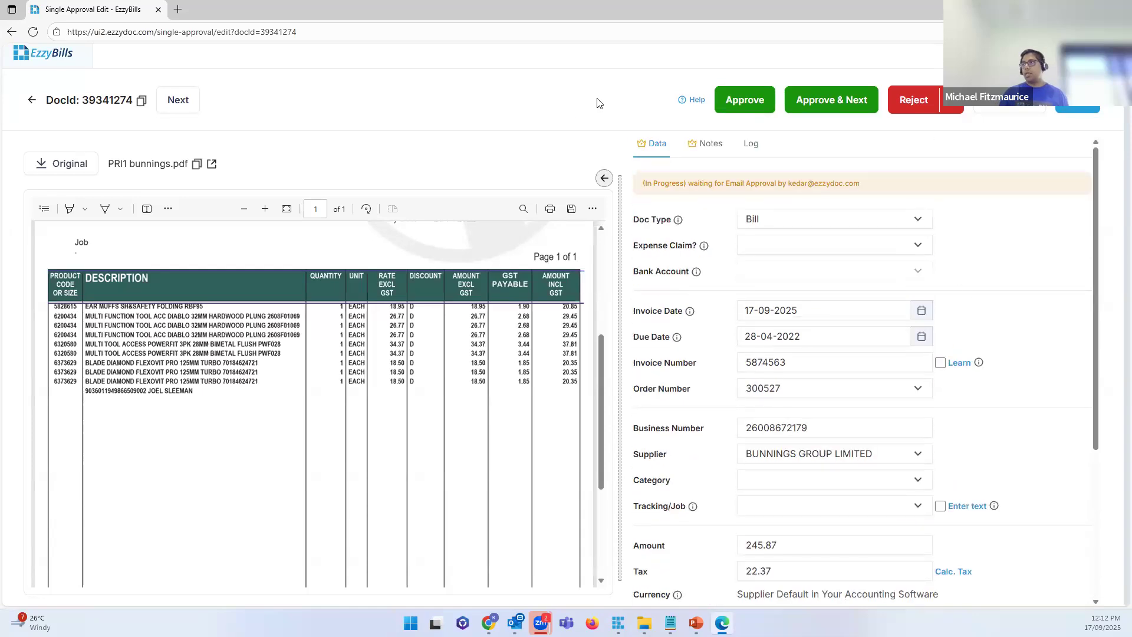
scroll(809, 193, down, 4)
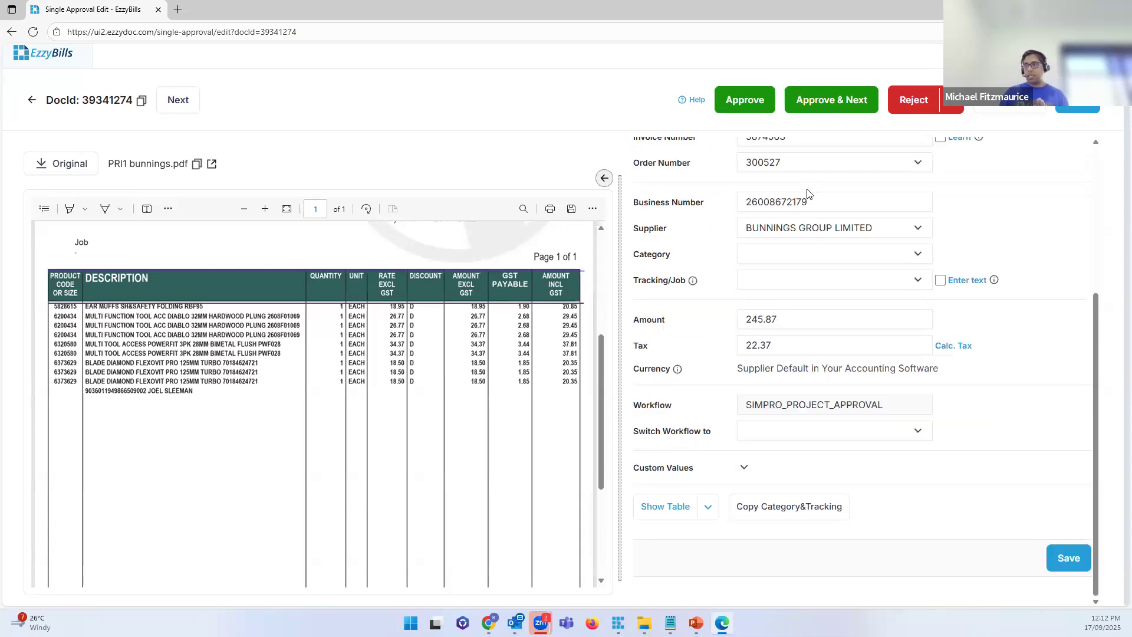
scroll(744, 184, up, 4)
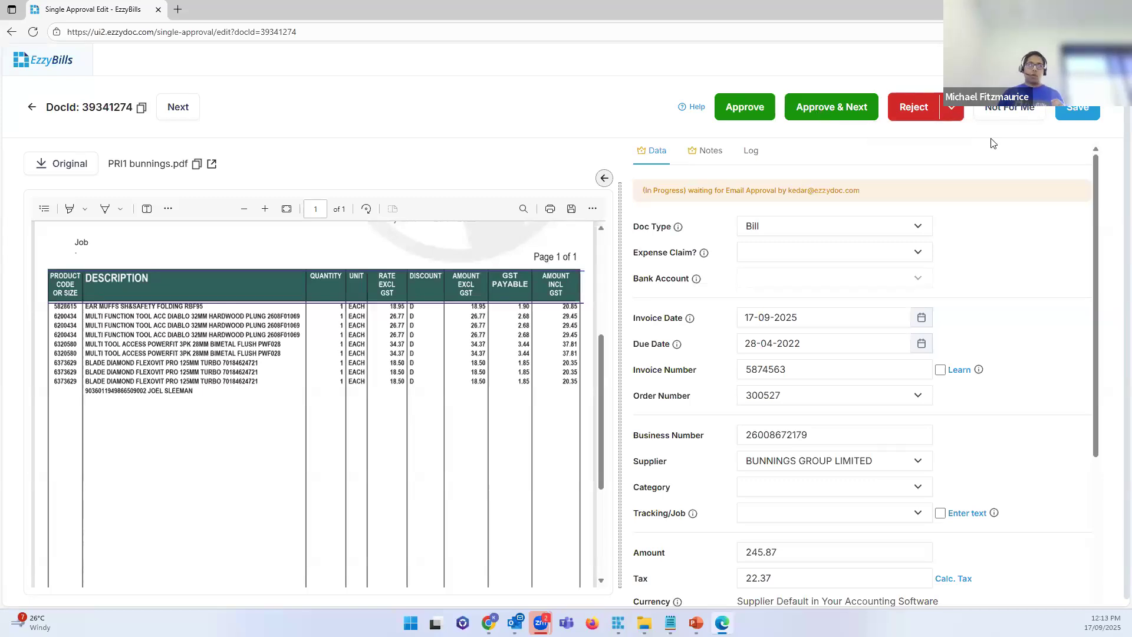
scroll(931, 142, down, 1)
scroll(942, 186, up, 1)
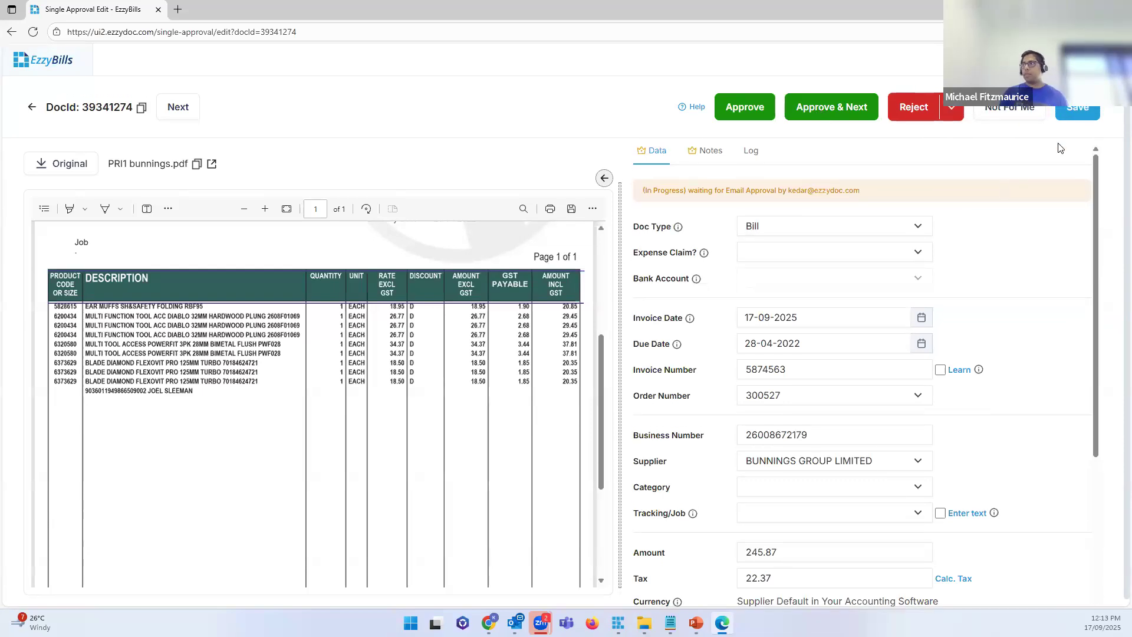
Step: Look at the Not For Me approver list, then dismiss it without reassigning anyone
click(1020, 117)
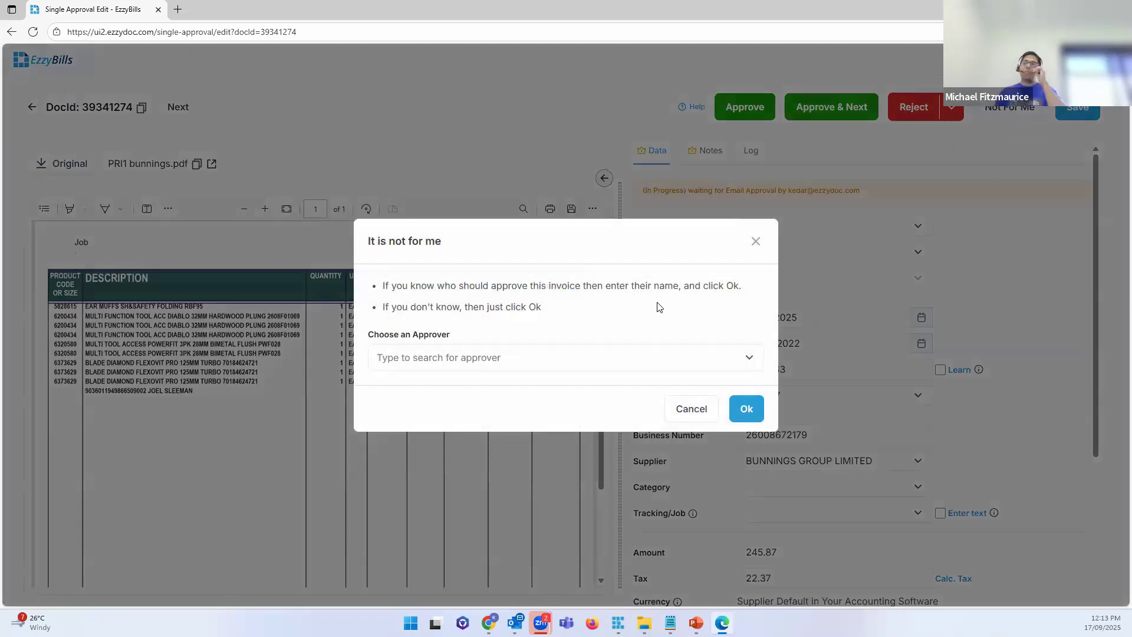
click(532, 364)
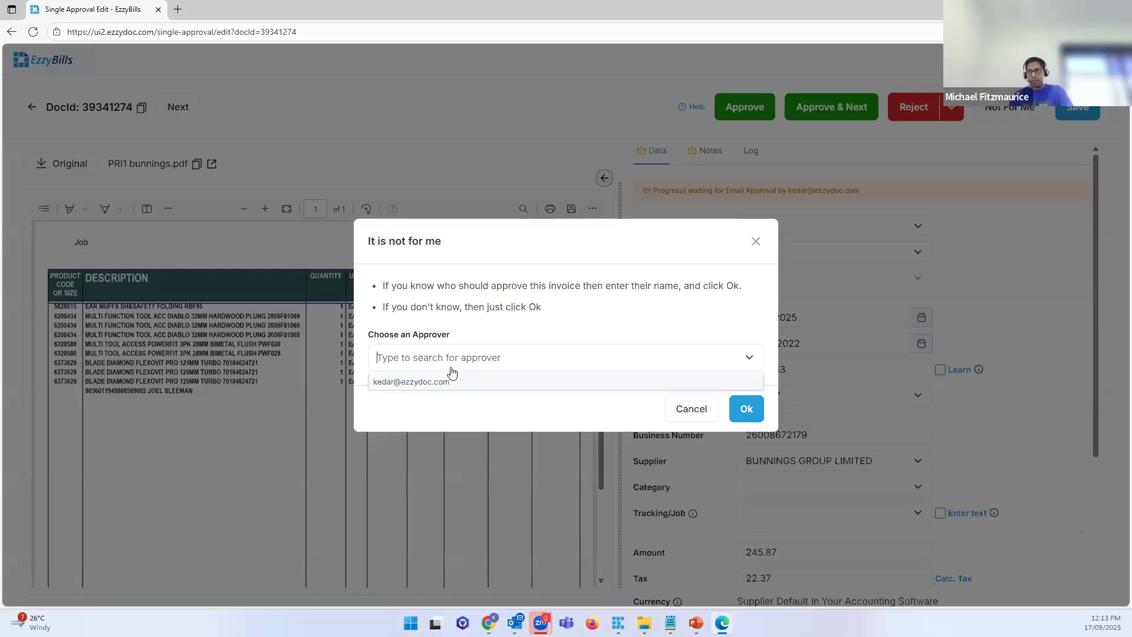
click(596, 300)
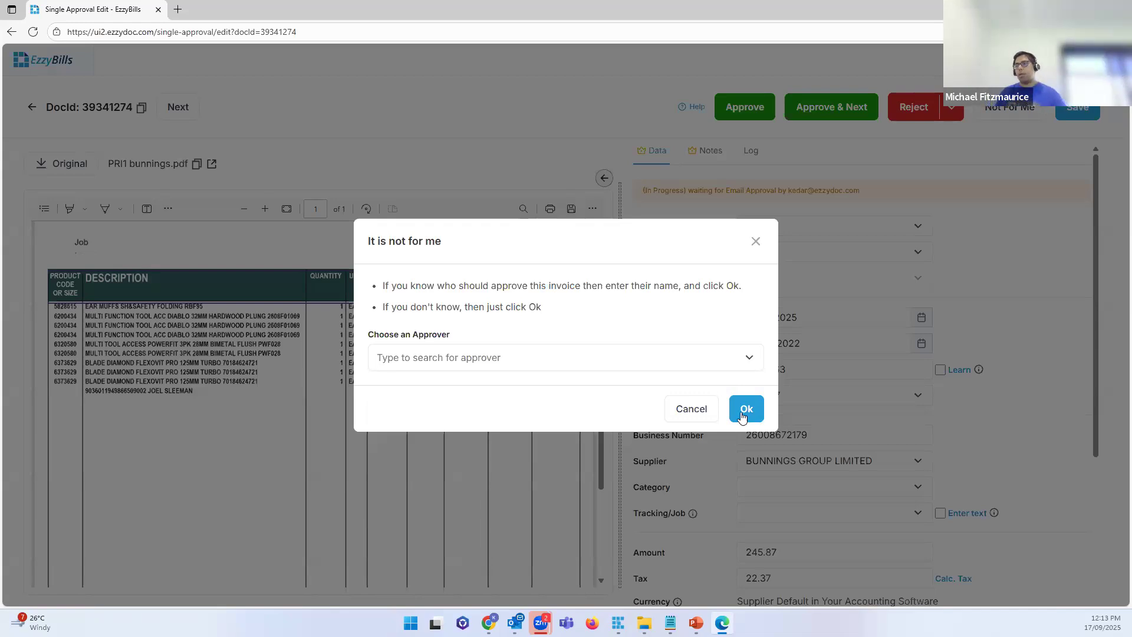
click(758, 243)
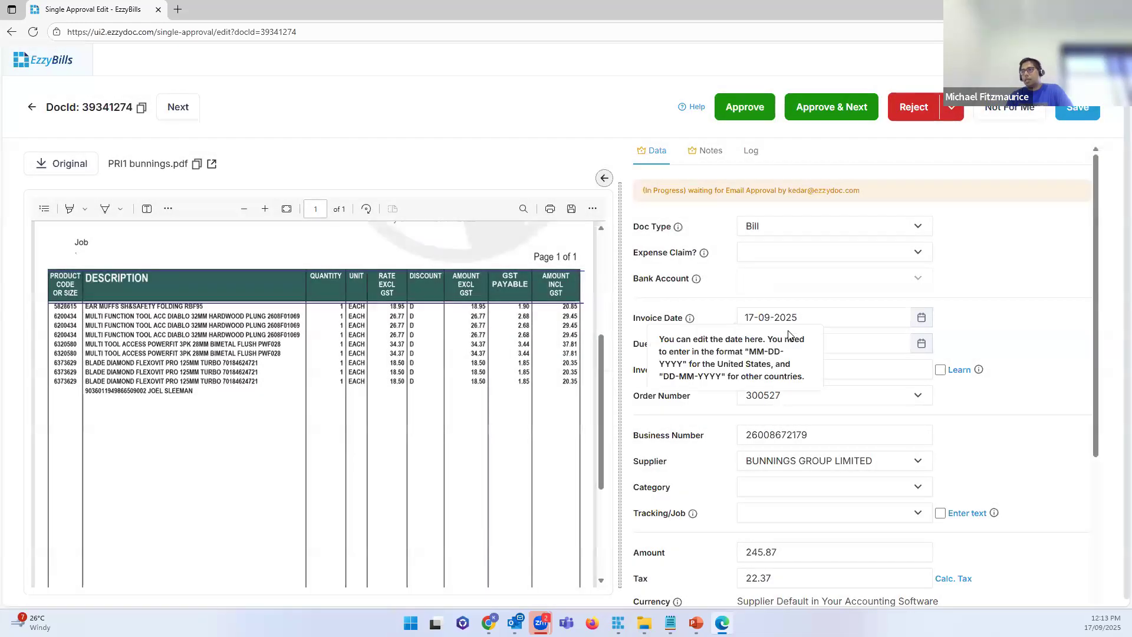
Step: Approve the invoice, confirm the approval banner, and close the Edge window
click(733, 106)
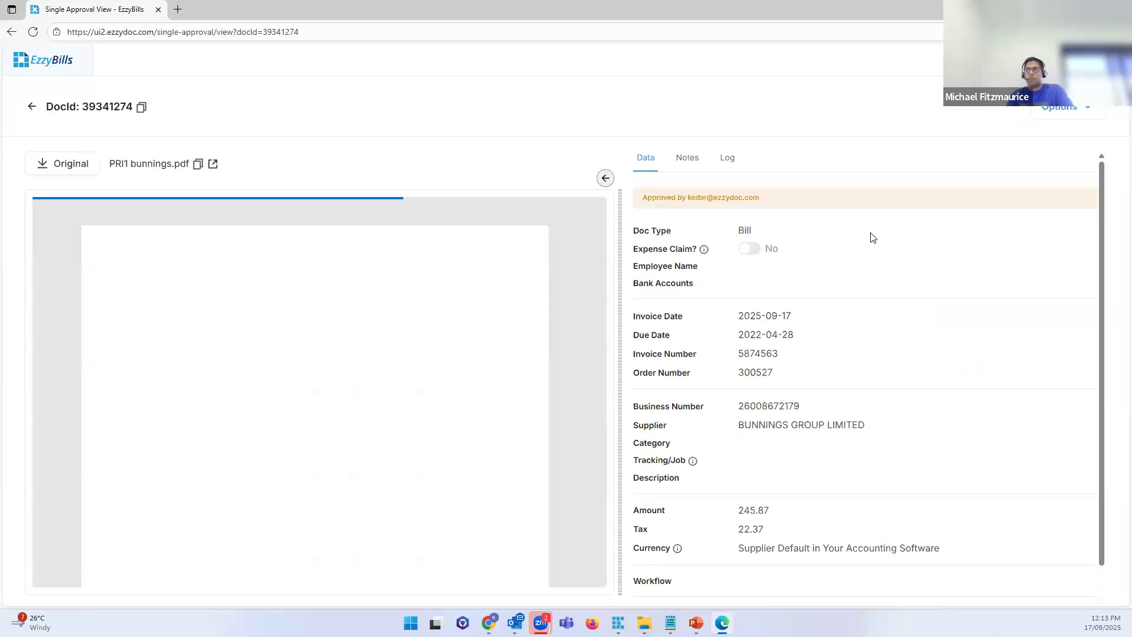
drag(793, 198, 626, 199)
click(626, 198)
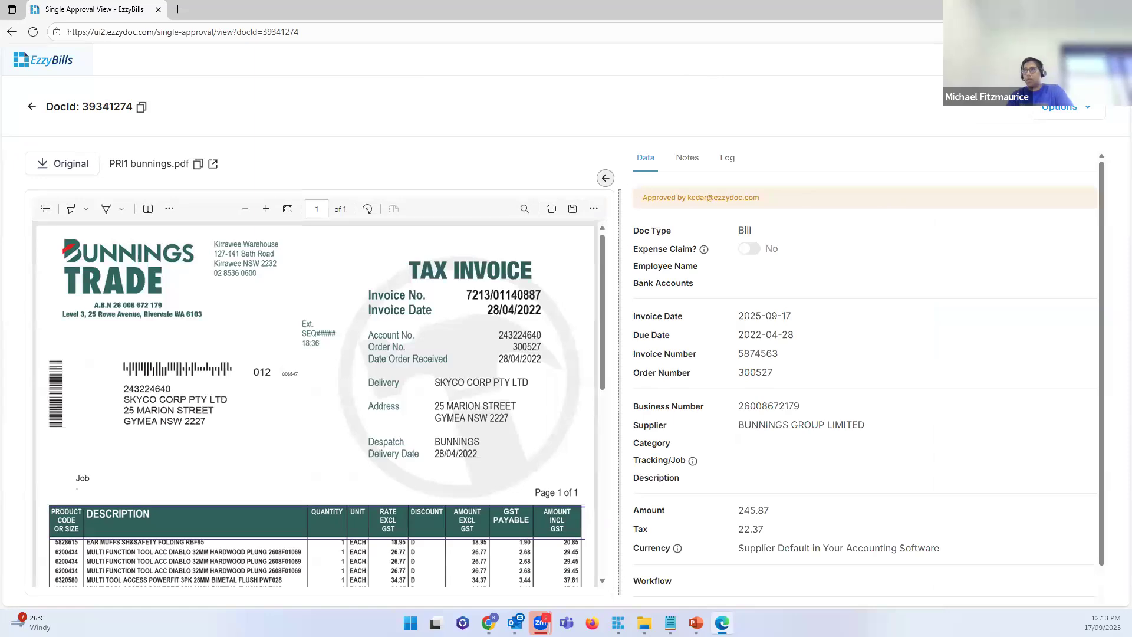
click(1118, 9)
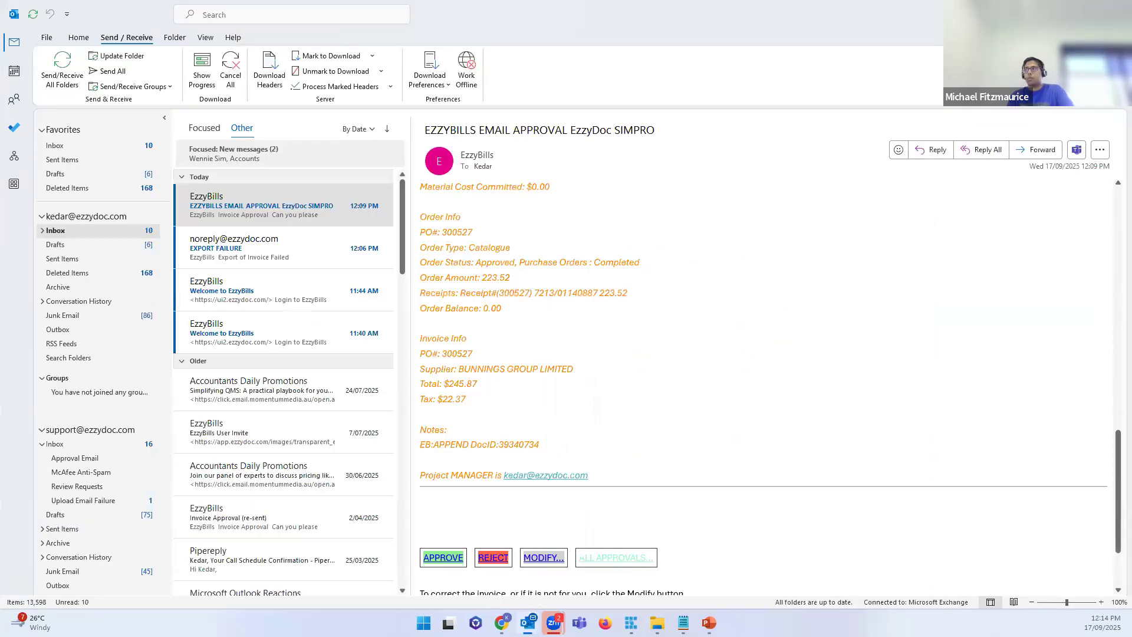
Step: Return to the EzzyBills dashboard and review the first document's details
key(alt+Tab)
drag(489, 334, 688, 345)
click(689, 344)
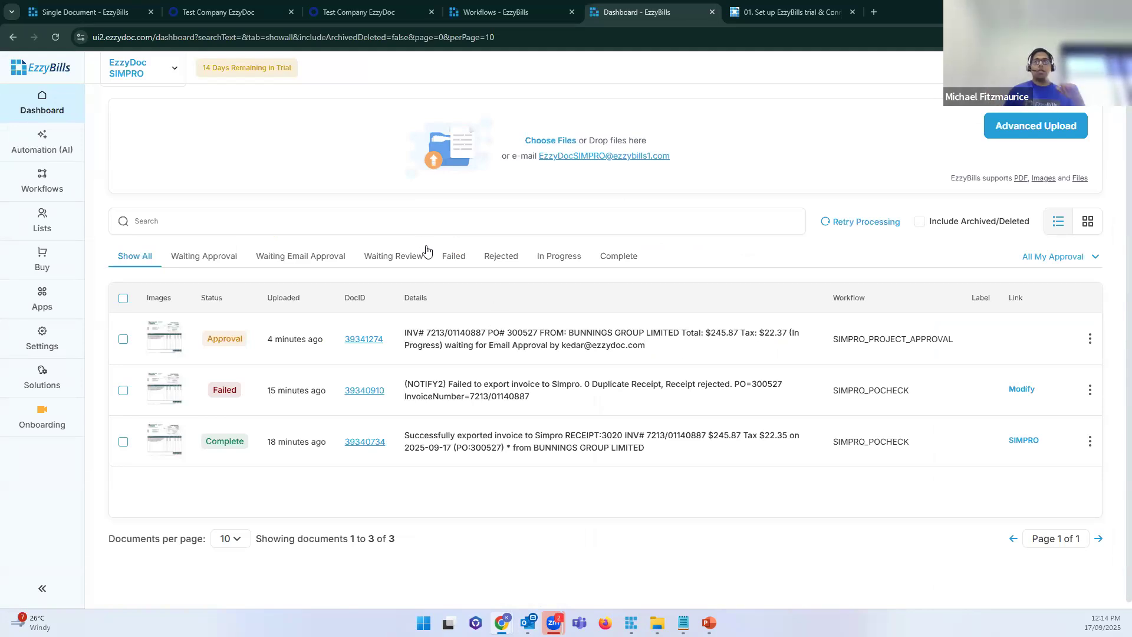
Step: Check that the Waiting Approval and Waiting Email Approval lists are both empty
click(206, 260)
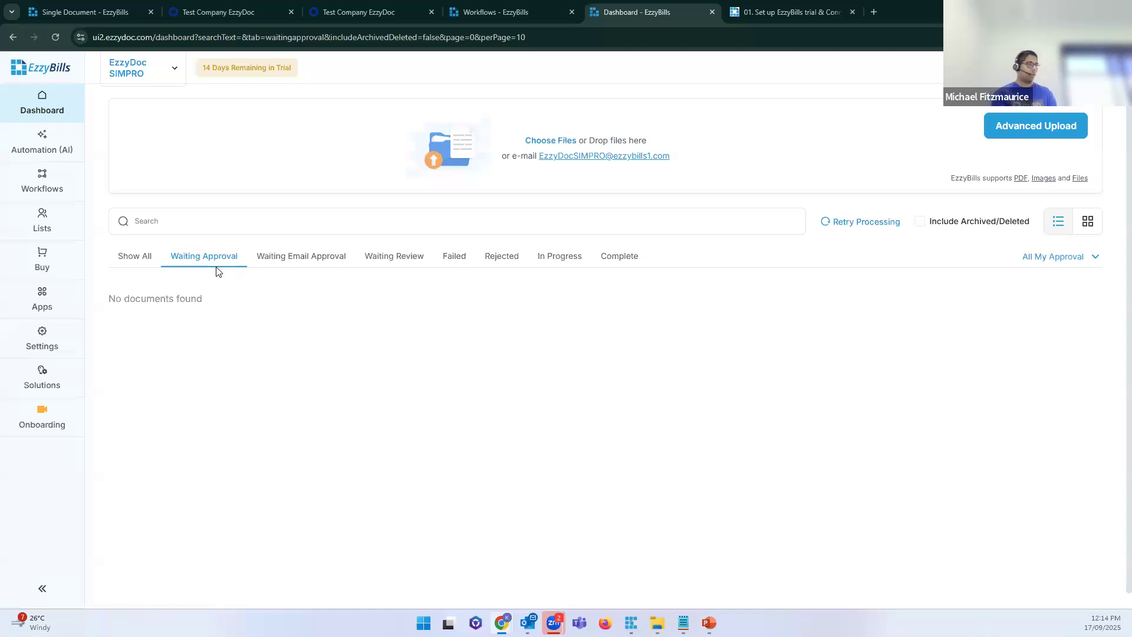
click(313, 261)
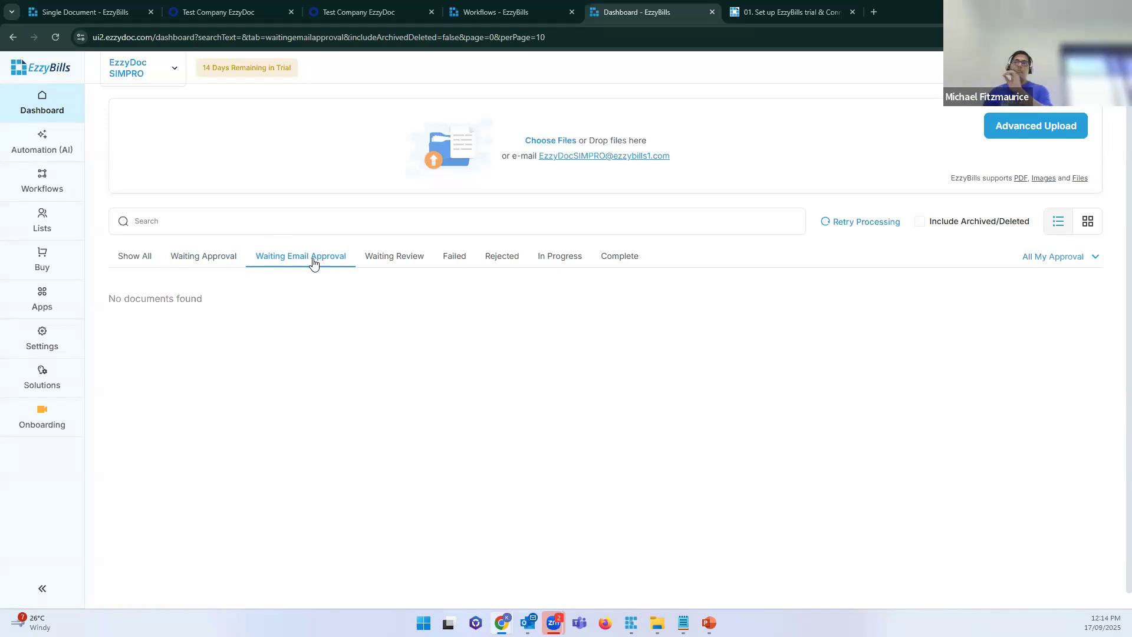
Step: Point out the SIMPRO_PROJECT_APPROVAL workflow, then show the empty dashboard Waiting Approval queue
click(527, 16)
click(184, 470)
double_click(184, 470)
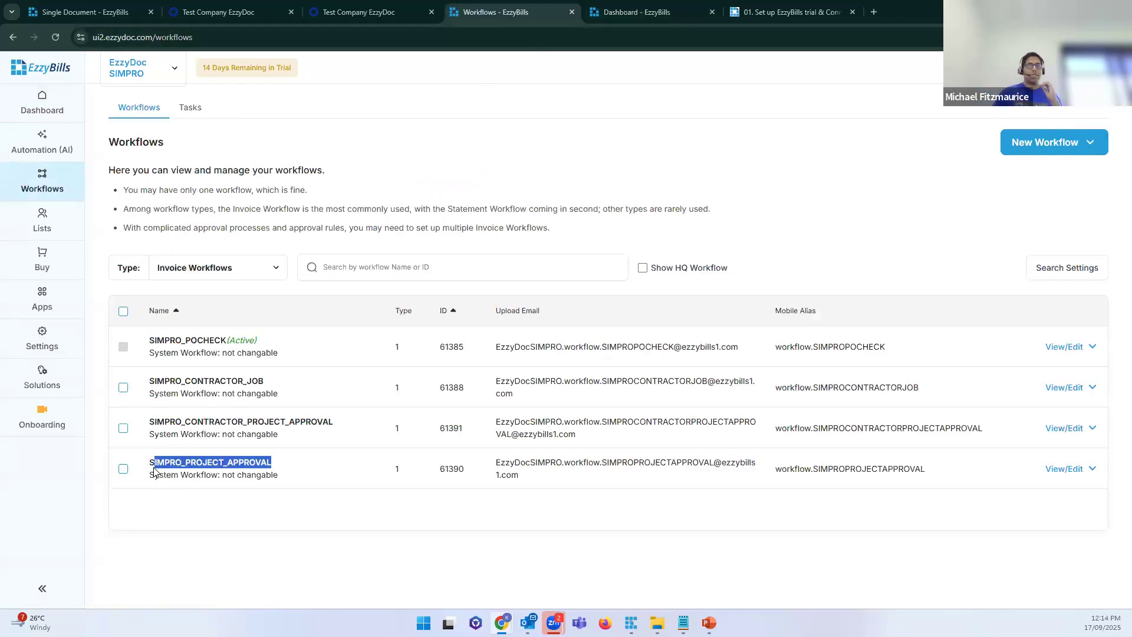
click(174, 547)
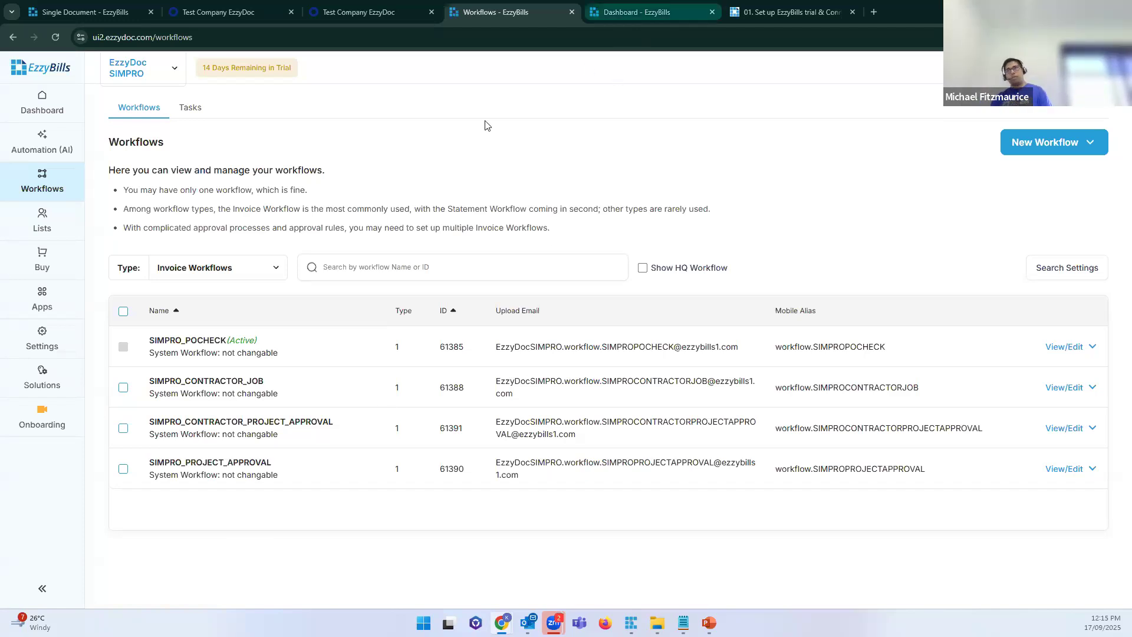
click(637, 13)
click(219, 260)
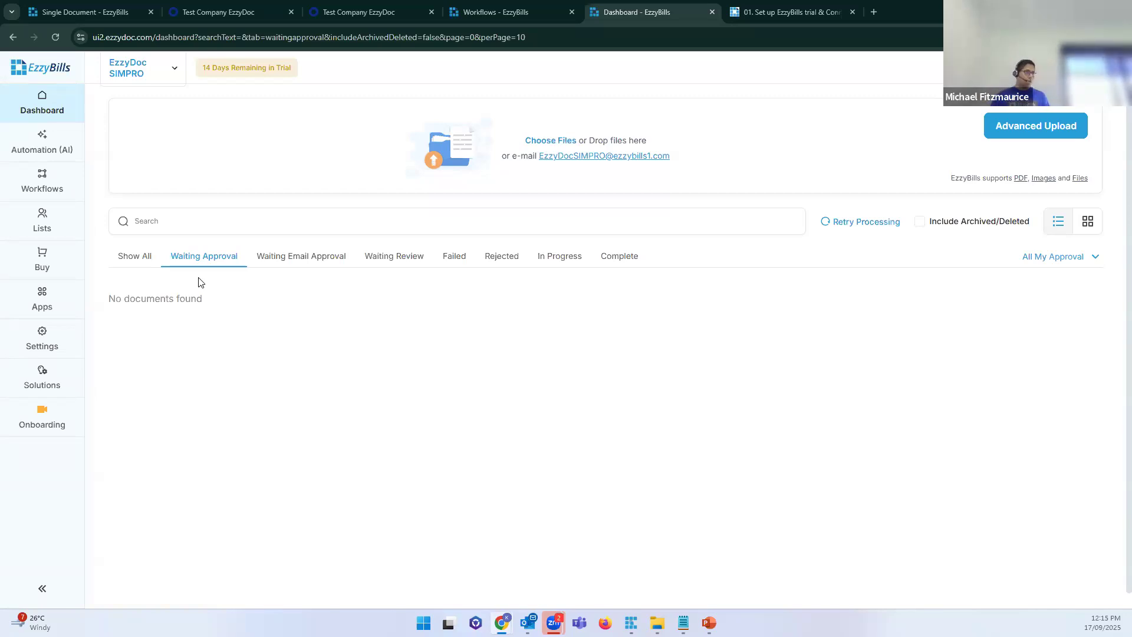
Step: Review row 1's export message and open its Simpro Receipt #3021
click(53, 105)
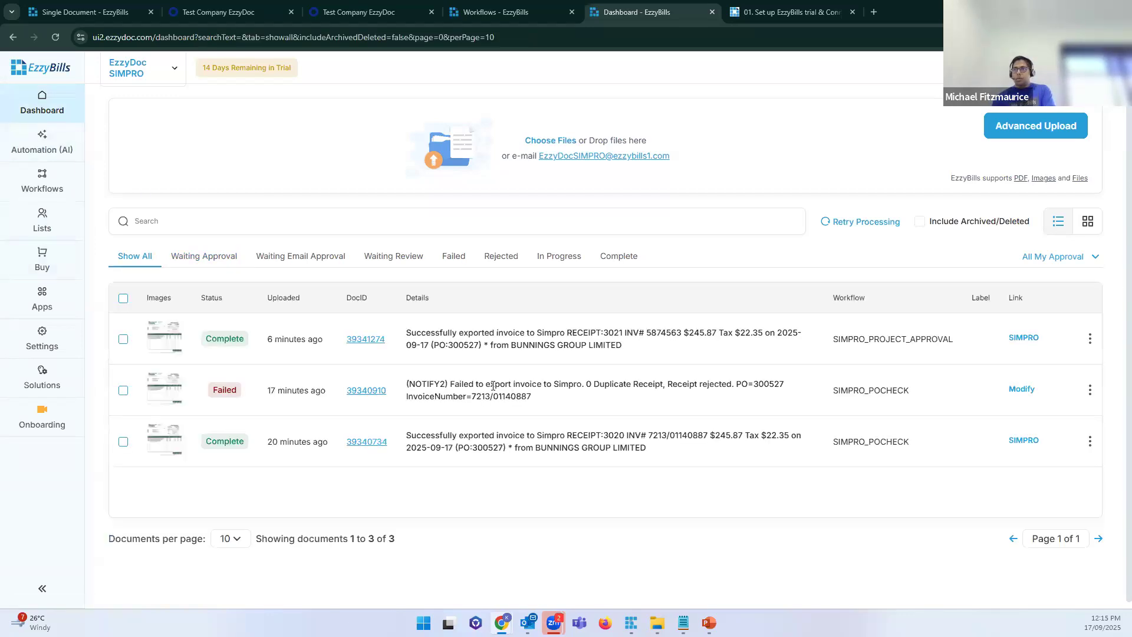
drag(622, 345, 404, 332)
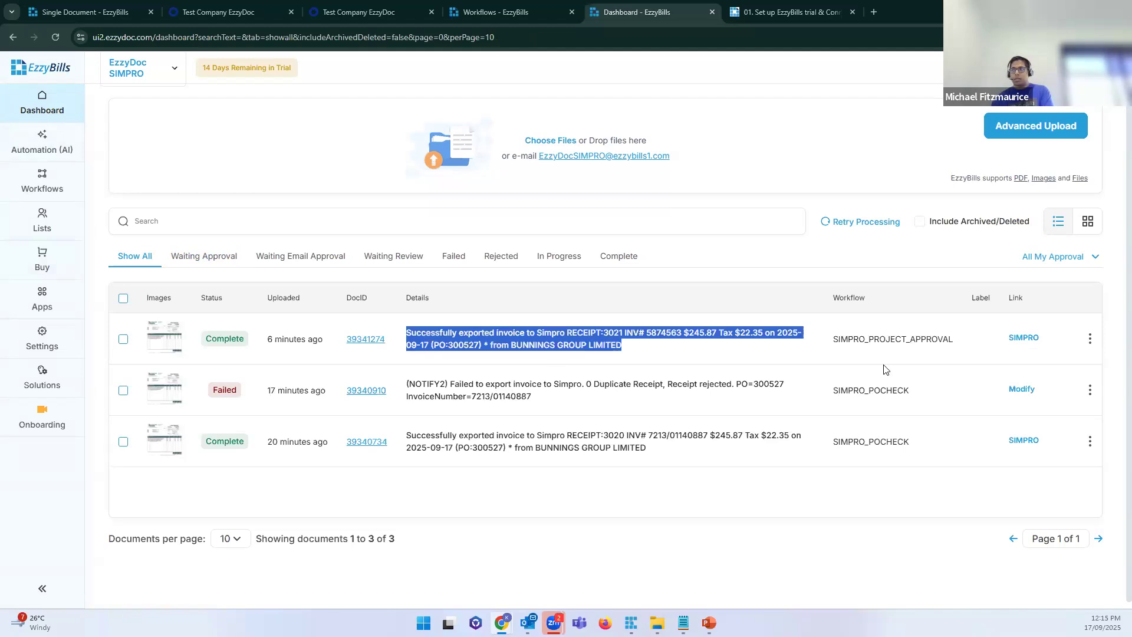
click(574, 350)
triple_click(463, 330)
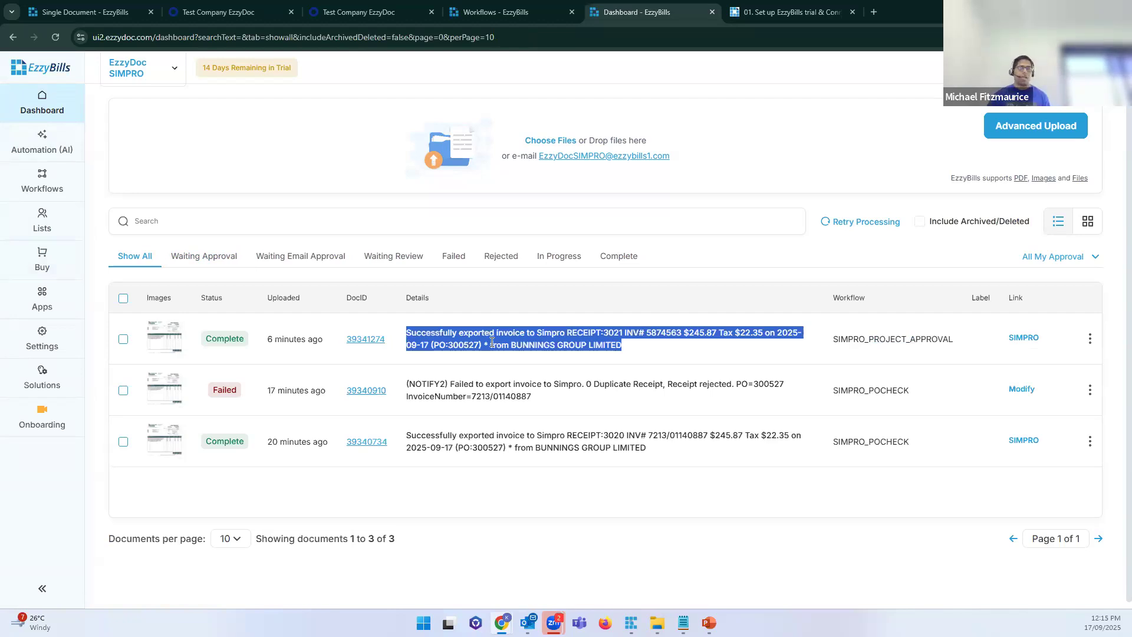
click(492, 342)
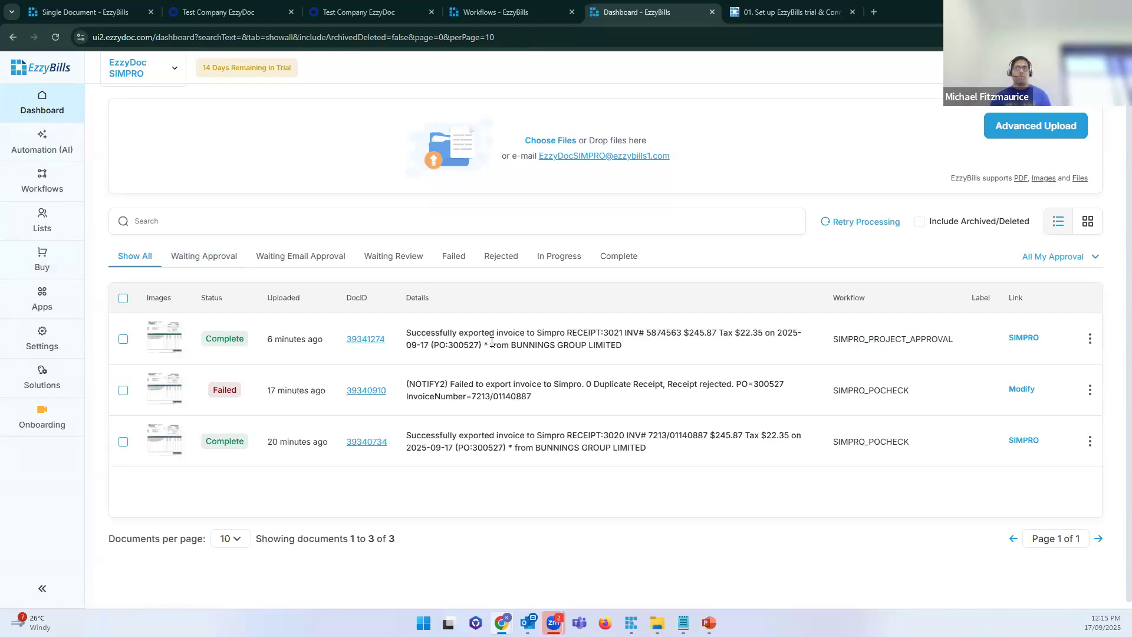
click(1028, 336)
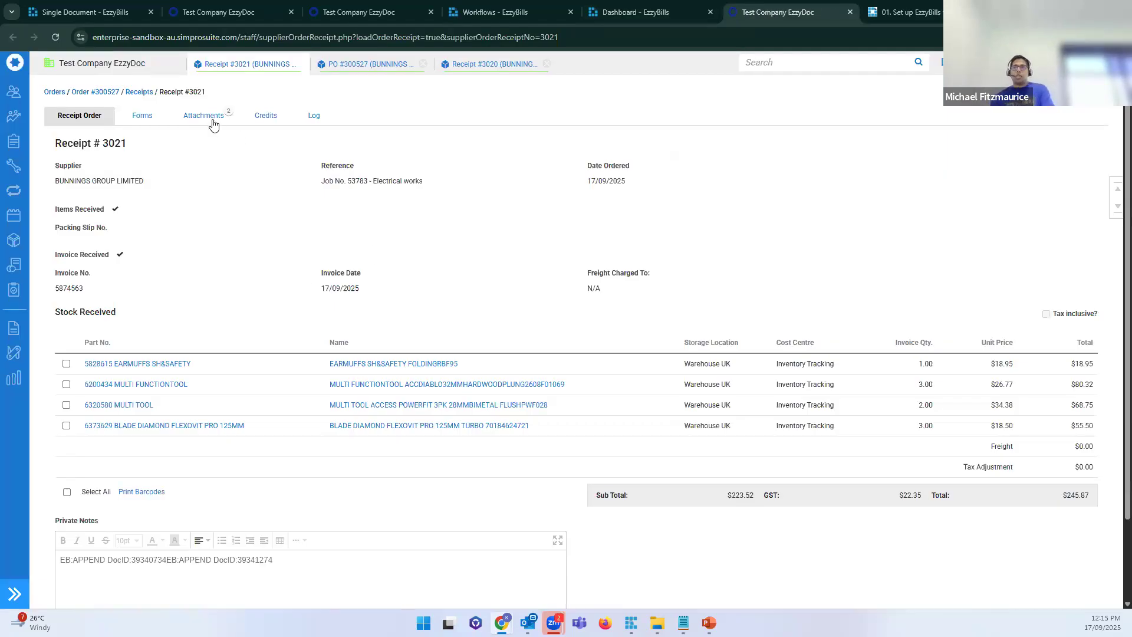
Step: Check the approval stamp and time on the attached PRI1 bunnings.pdf, then close the PDF and receipt
click(213, 121)
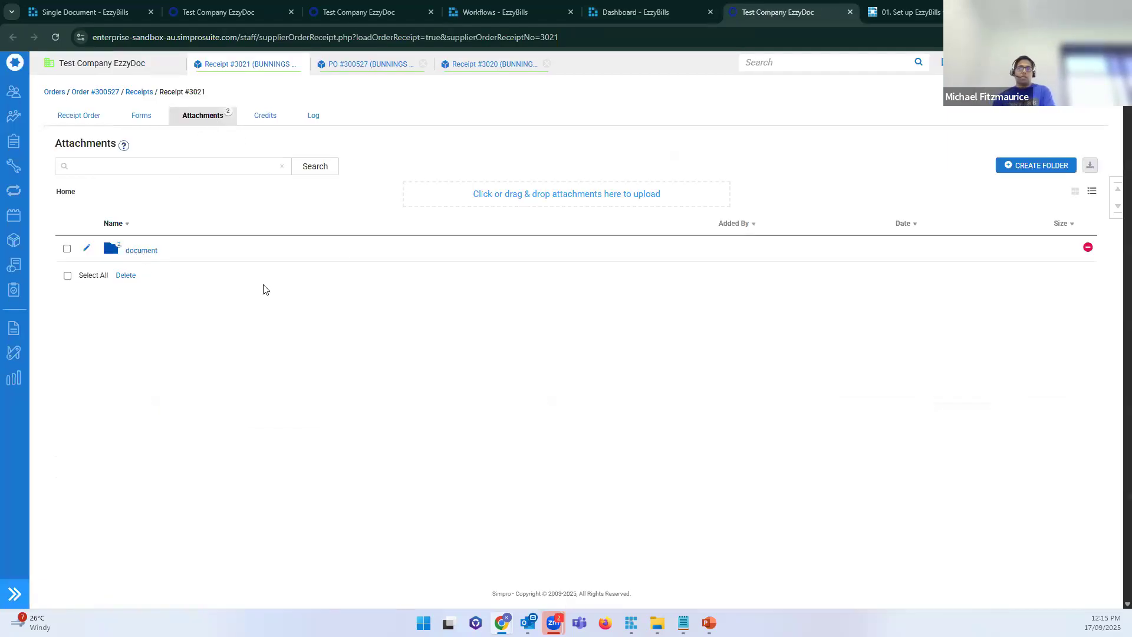
click(144, 250)
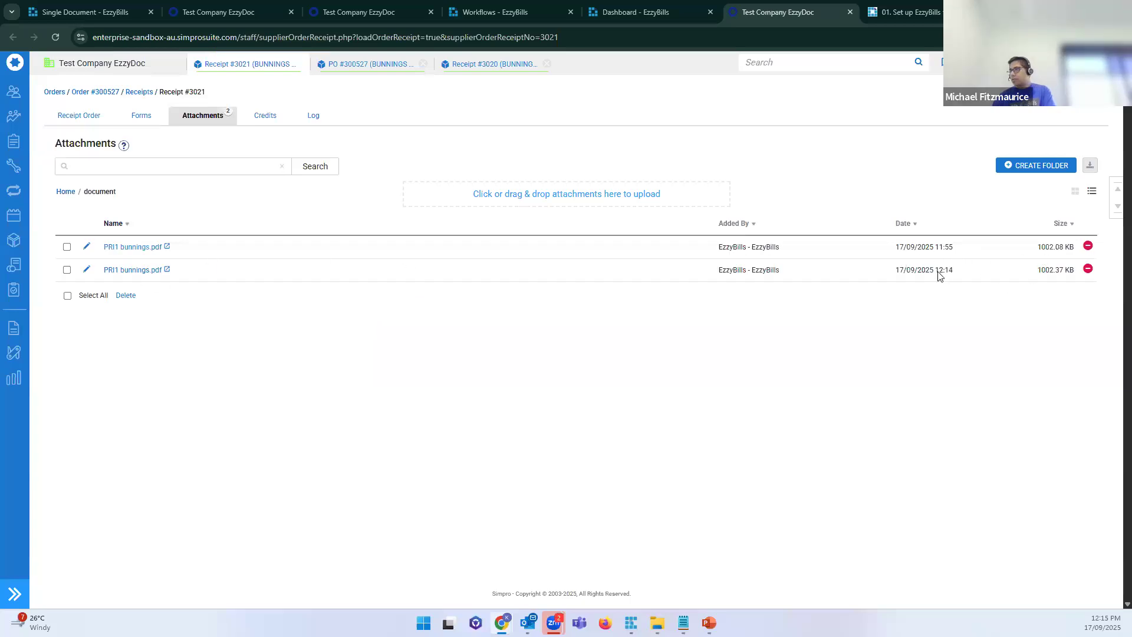
click(146, 269)
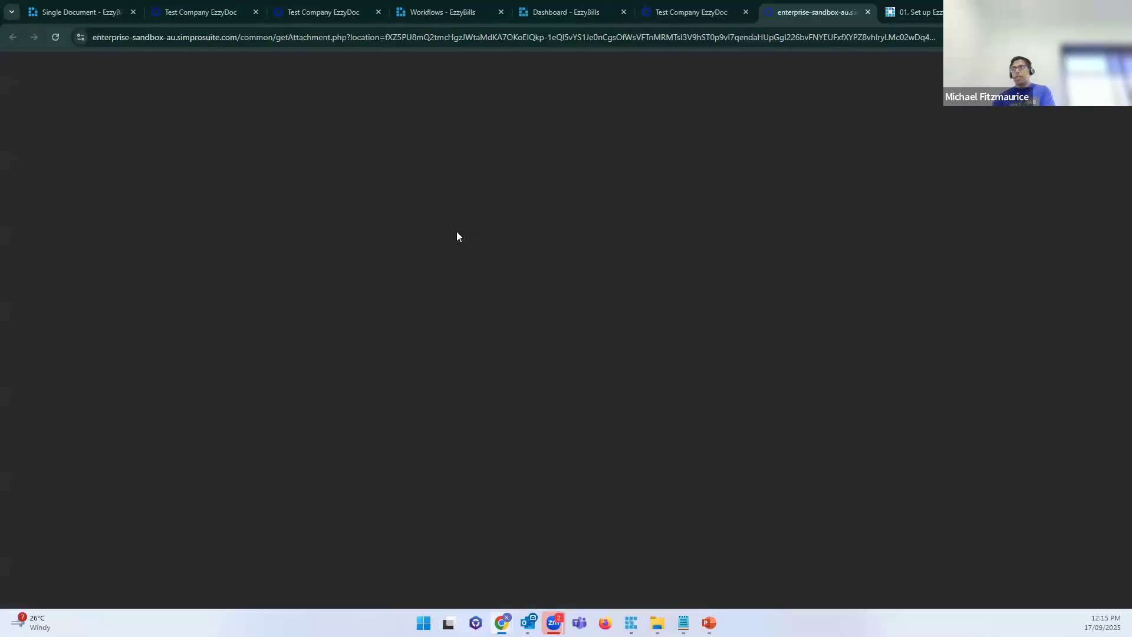
ctrl+scroll(368, 485, up, 2)
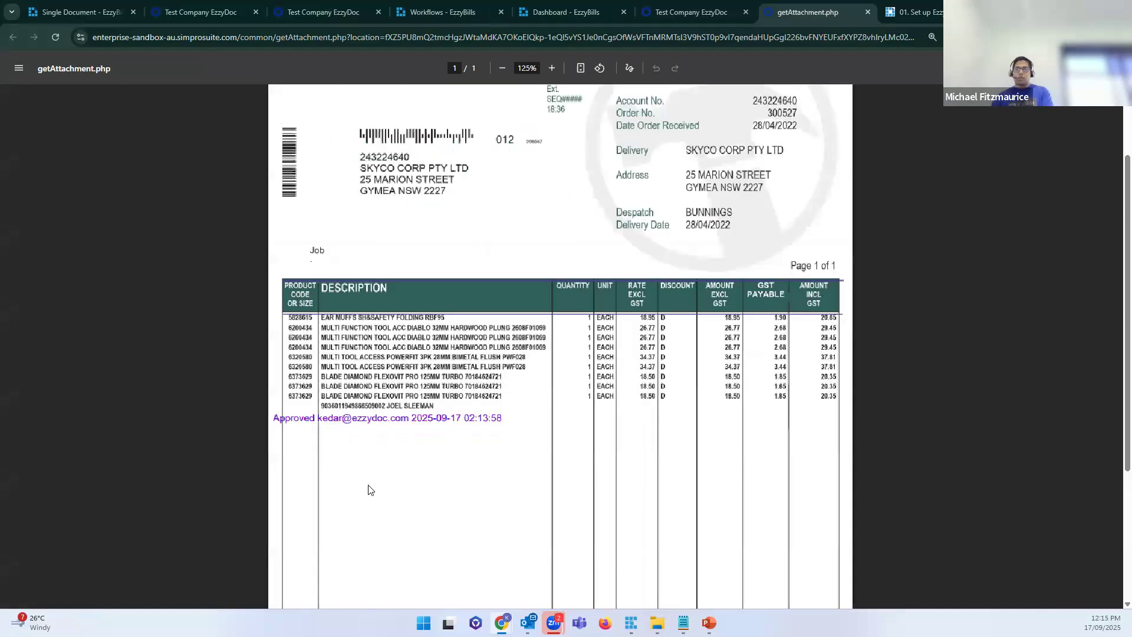
drag(470, 380, 111, 380)
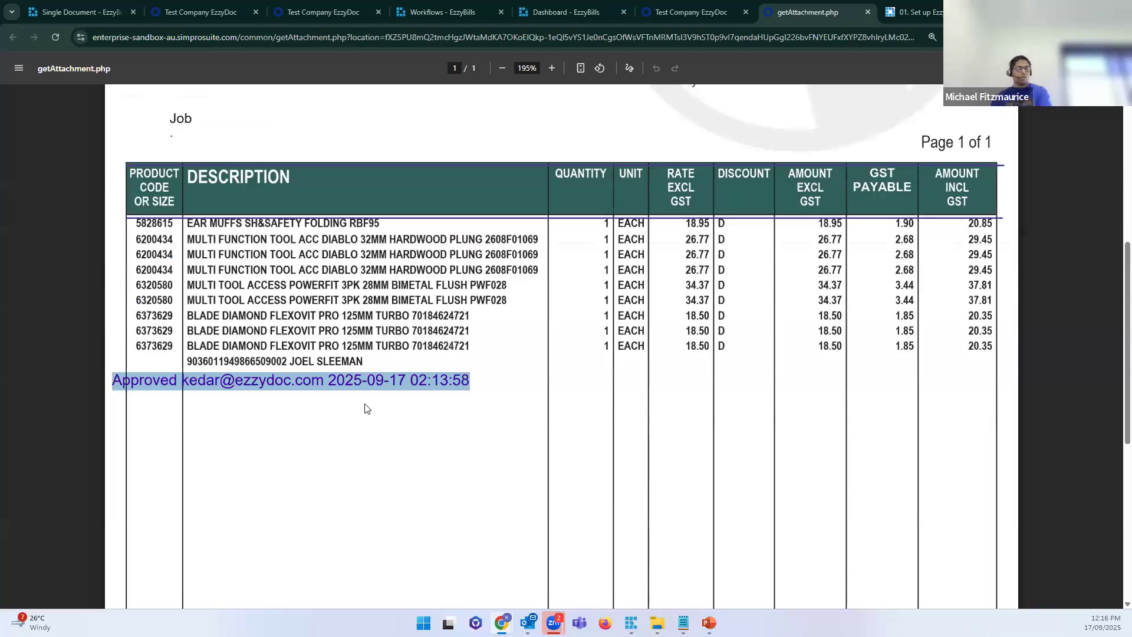
click(337, 384)
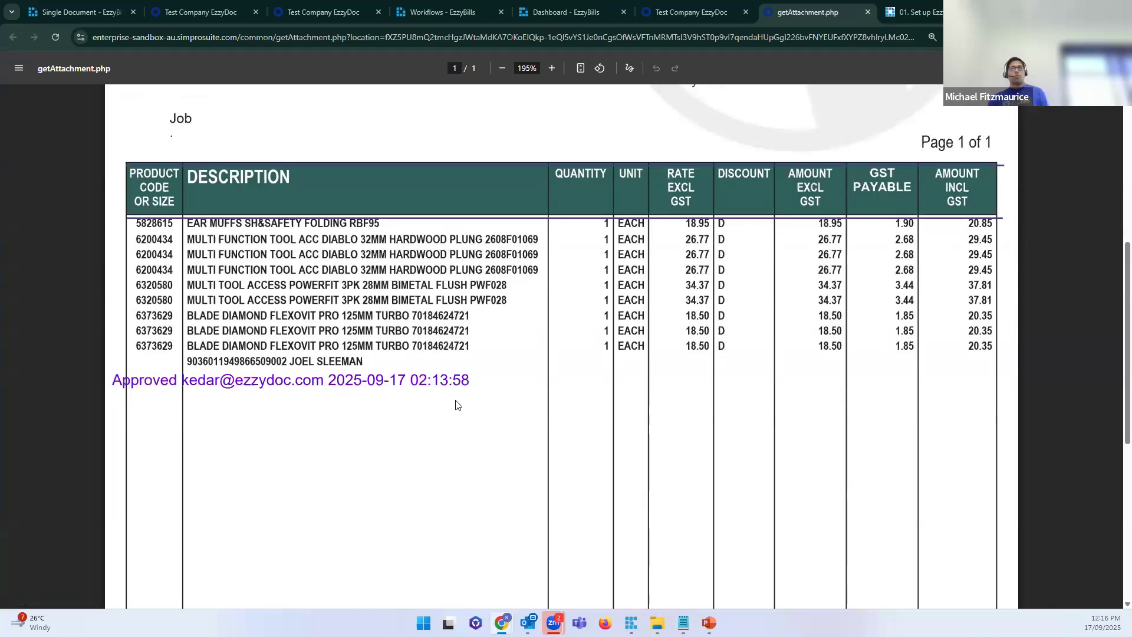
drag(470, 380, 344, 380)
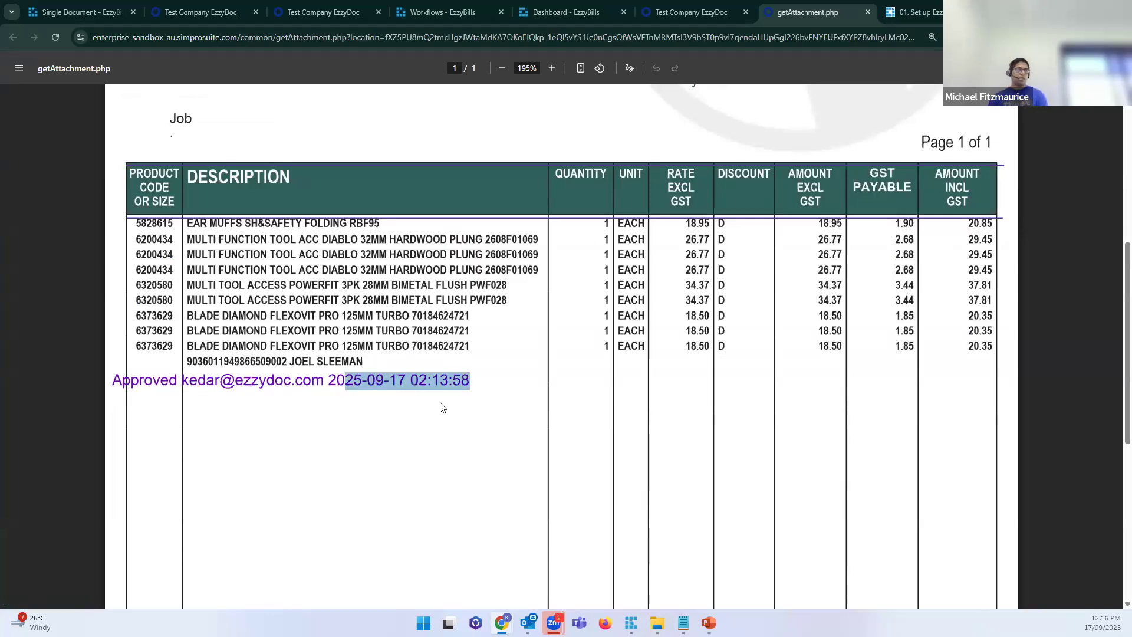
scroll(442, 407, up, 3)
key(ctrl+w)
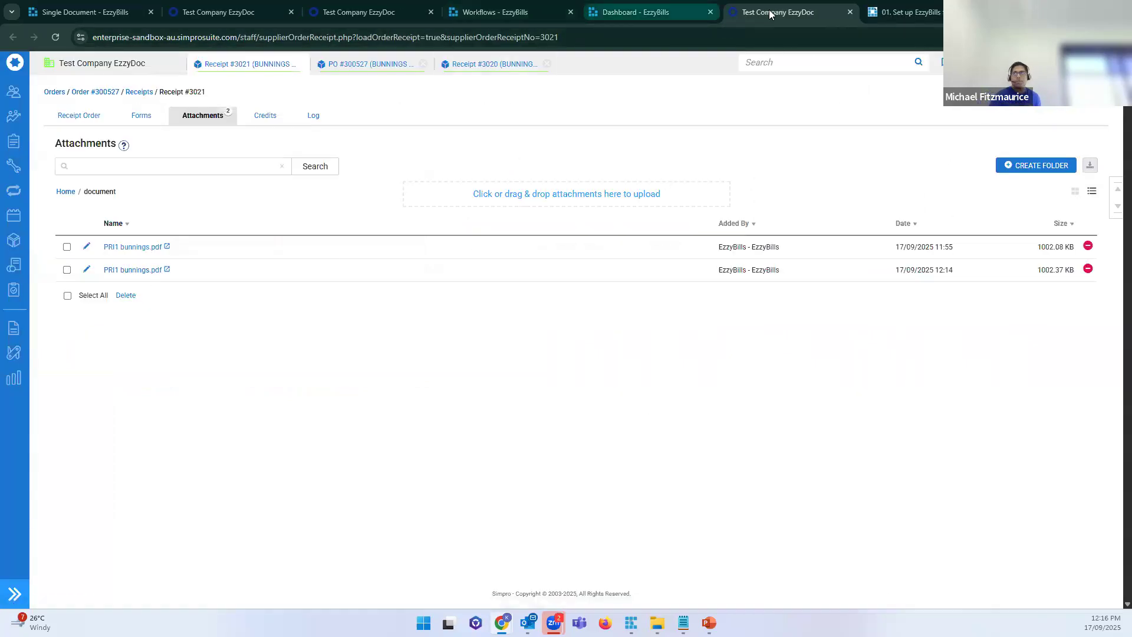
key(ctrl+w)
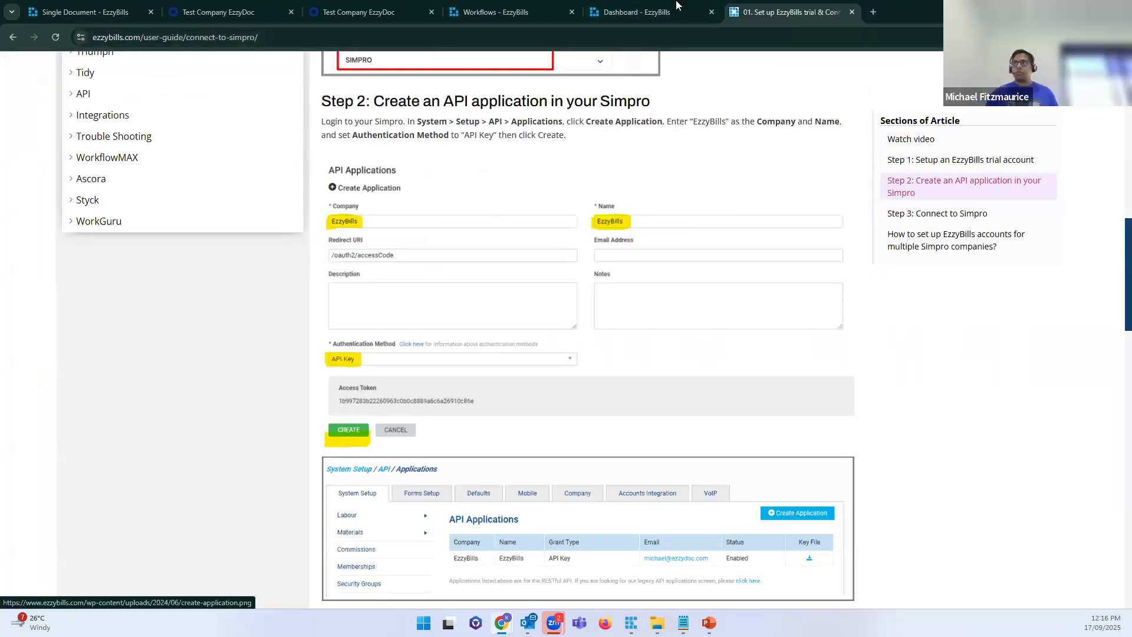
Step: Go back to the EzzyBills Dashboard tab
click(115, 11)
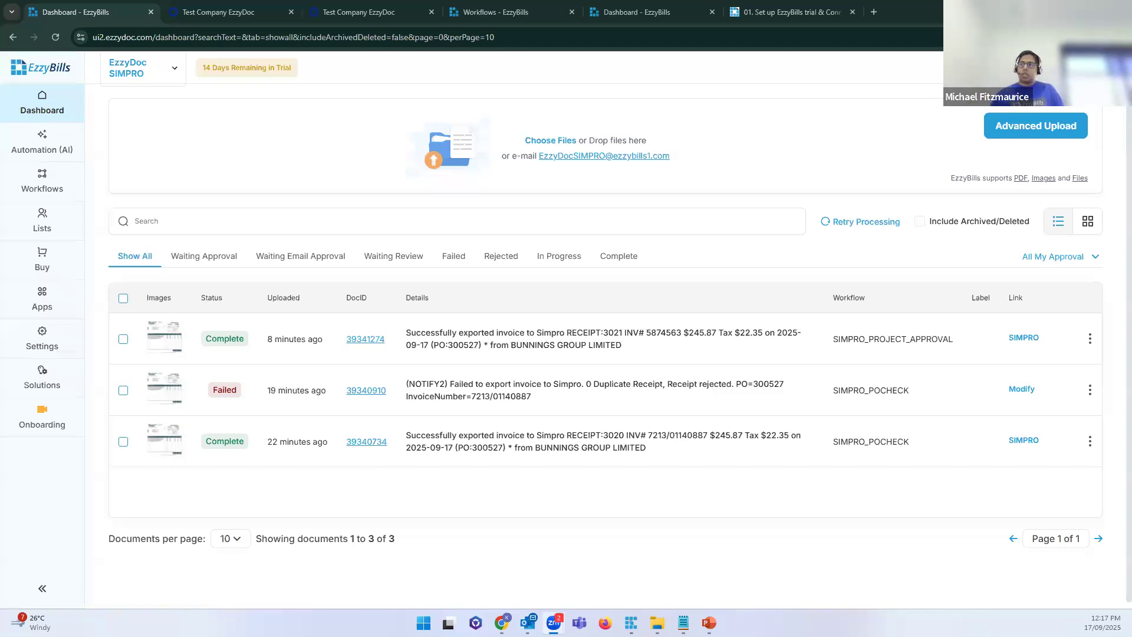
drag(622, 345, 425, 333)
click(137, 71)
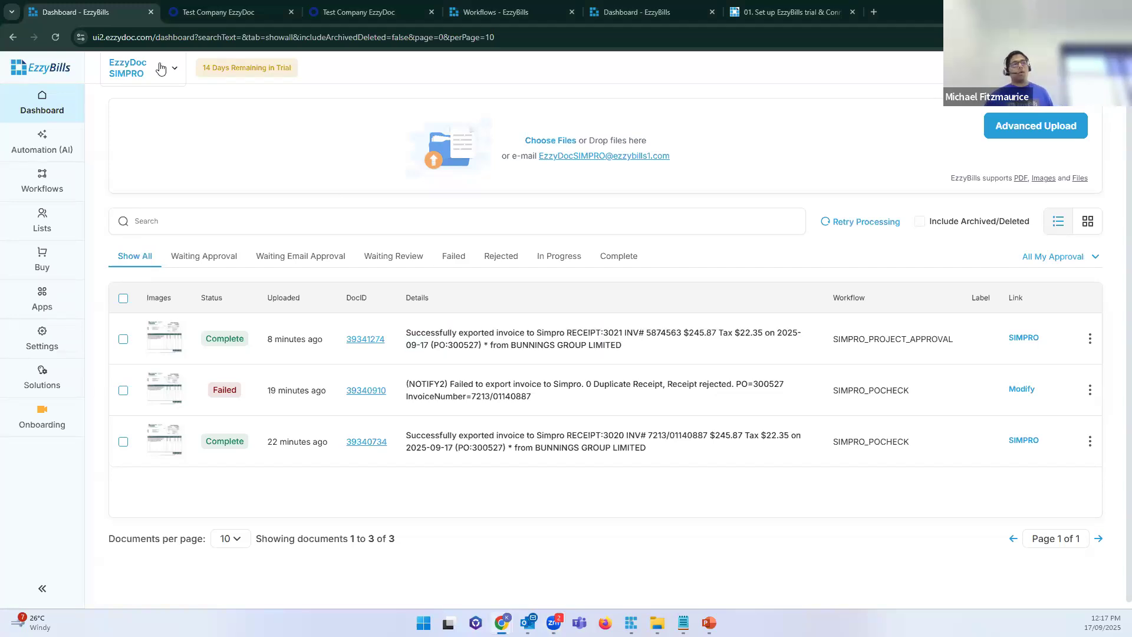
click(160, 69)
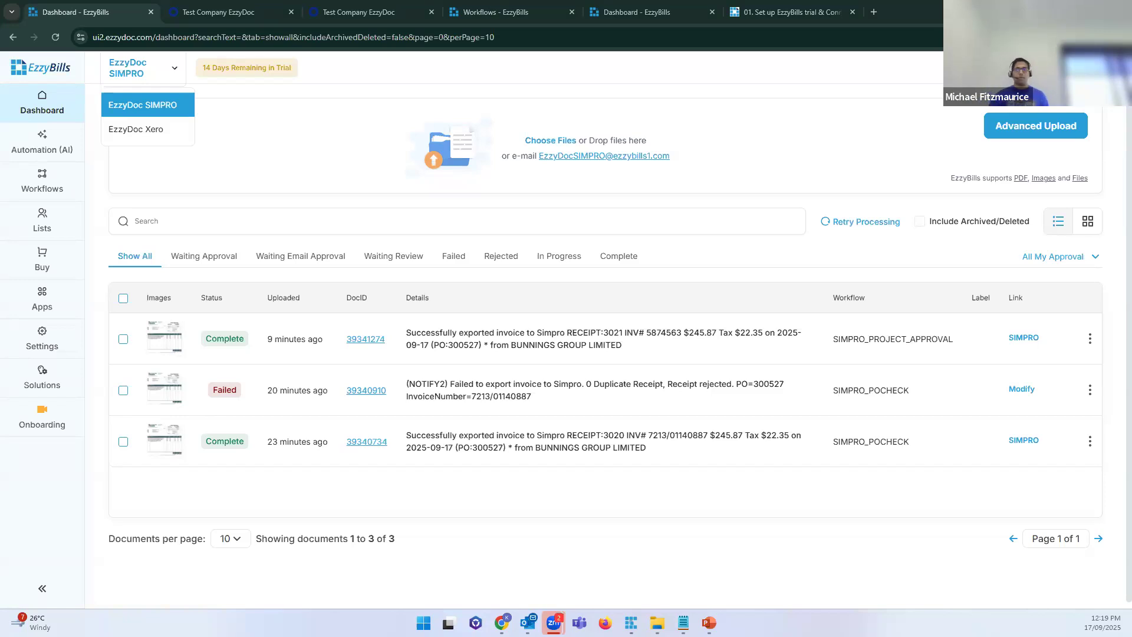
click(168, 344)
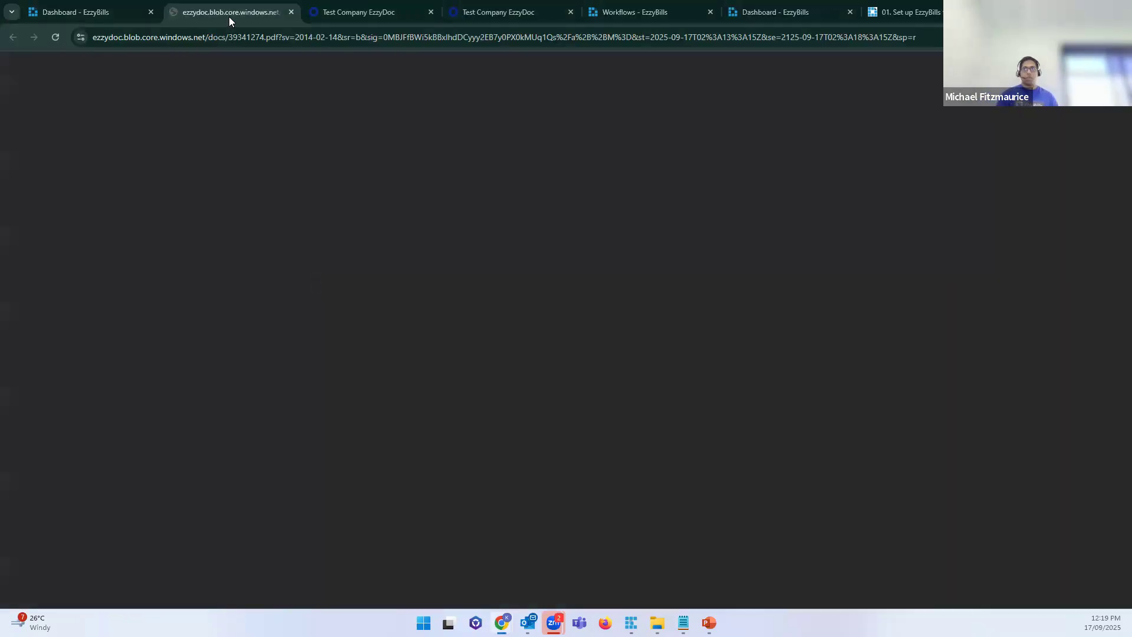
key(ctrl+w)
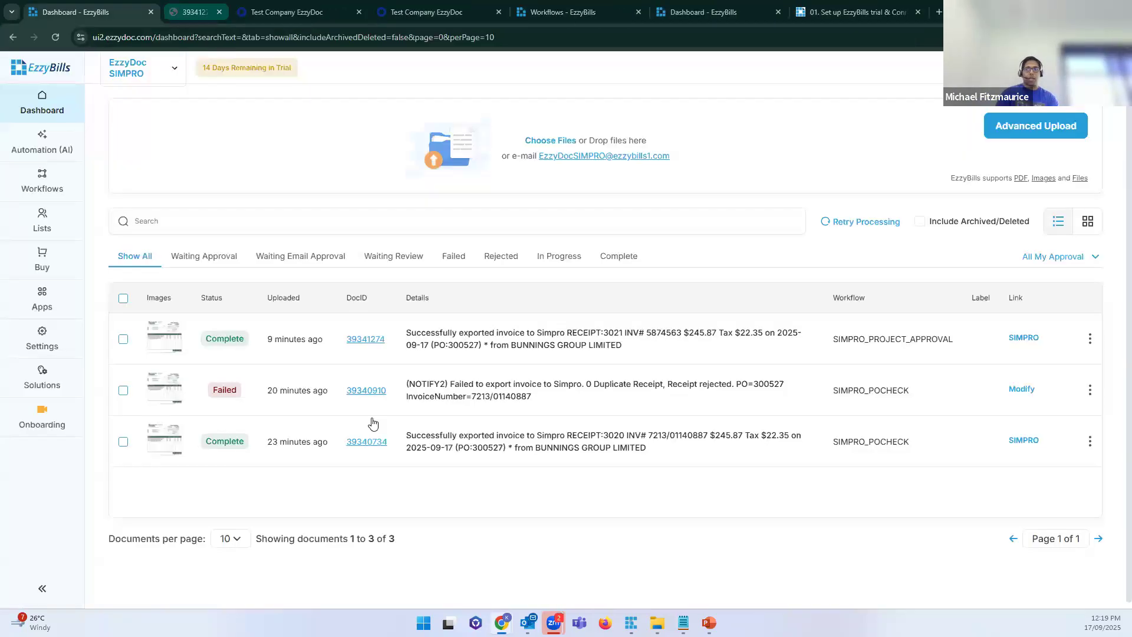
Step: Open failed document 39340910 and check item code 5828615 in its line-item table
click(413, 390)
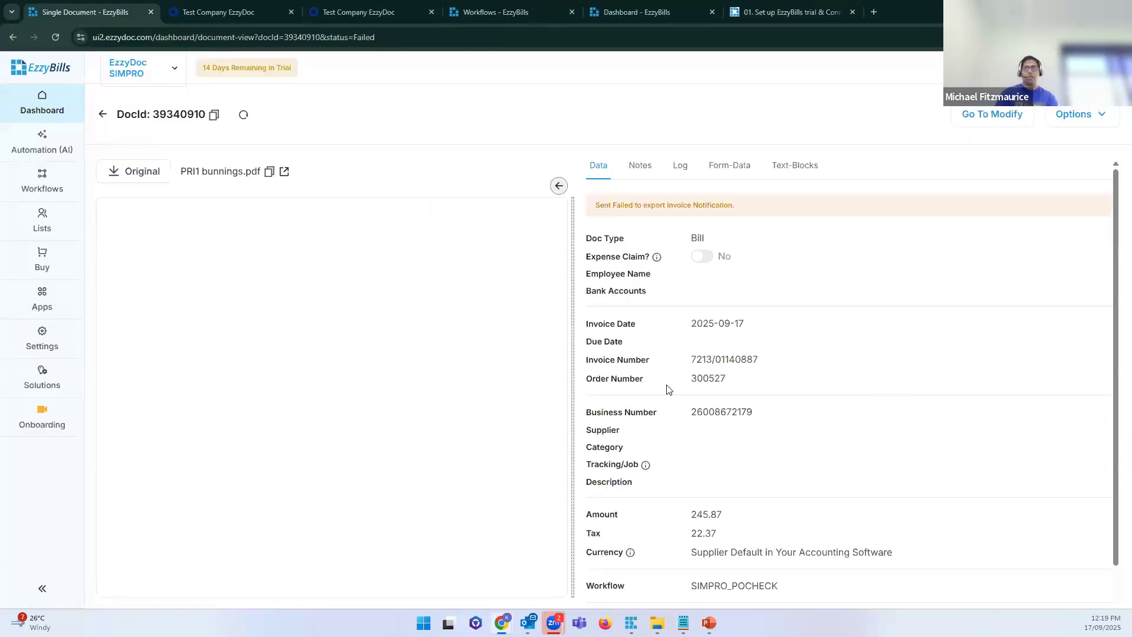
click(623, 572)
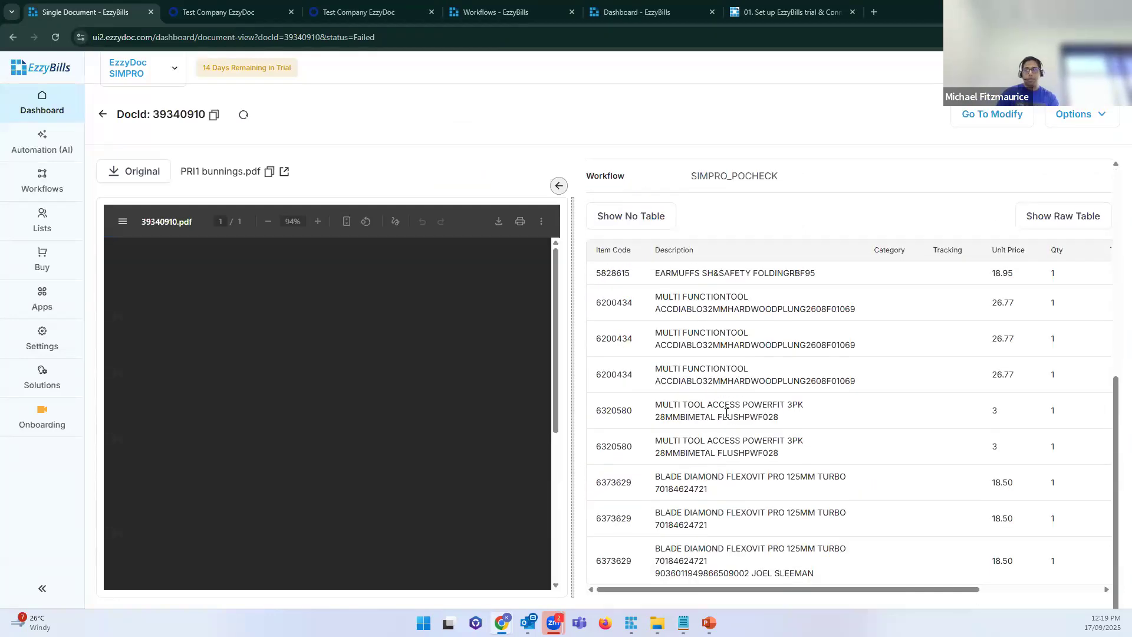
double_click(613, 273)
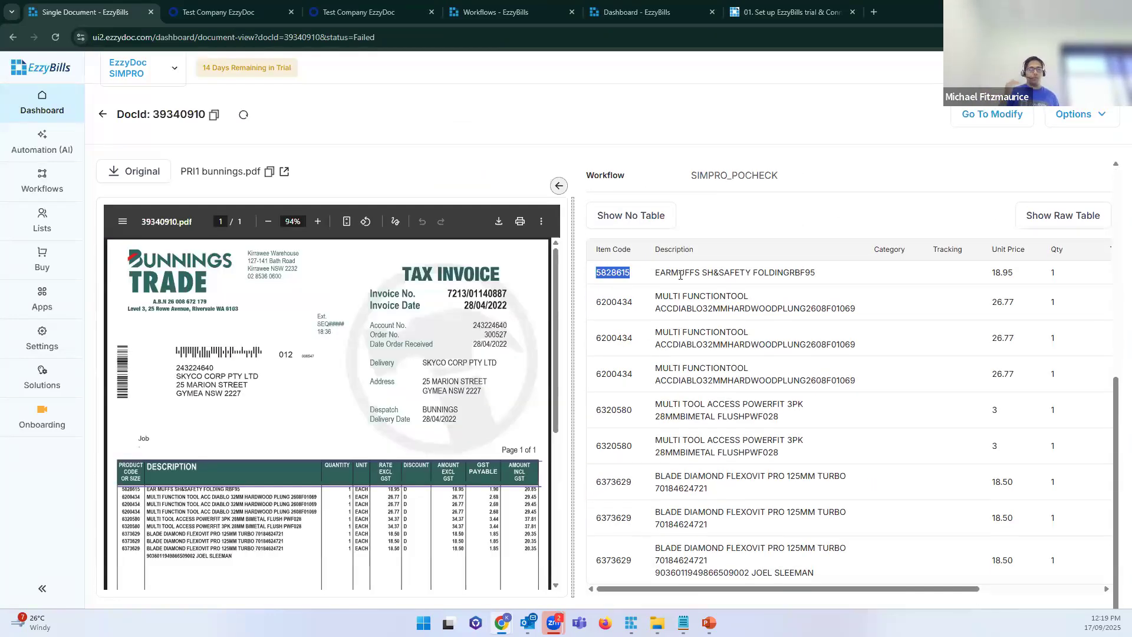
click(680, 275)
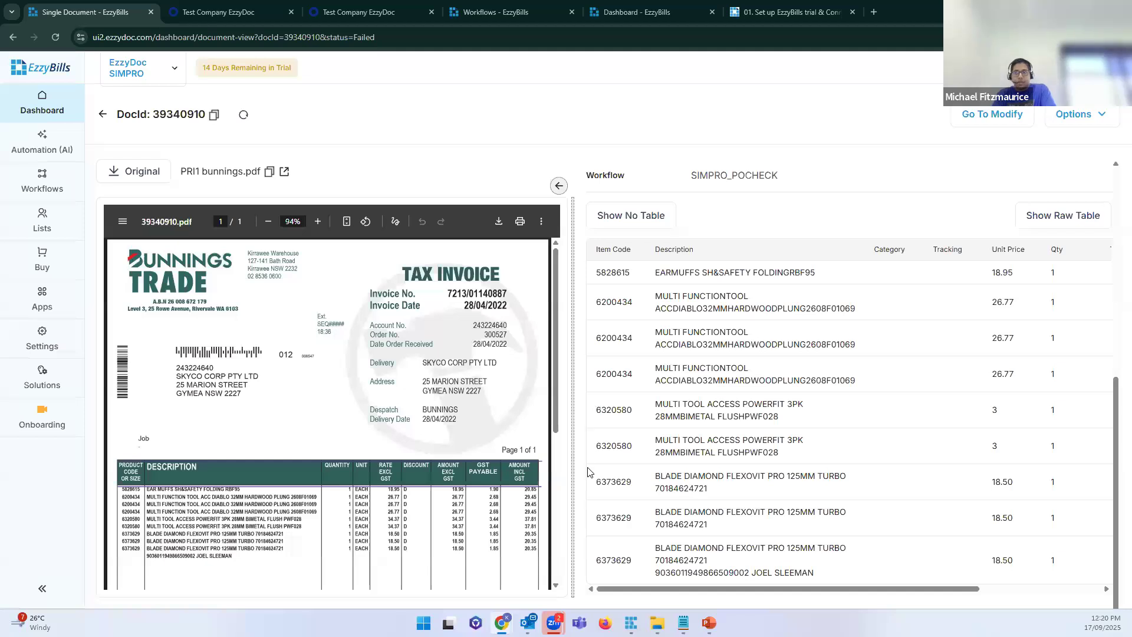
scroll(594, 471, up, 2)
scroll(594, 473, down, 2)
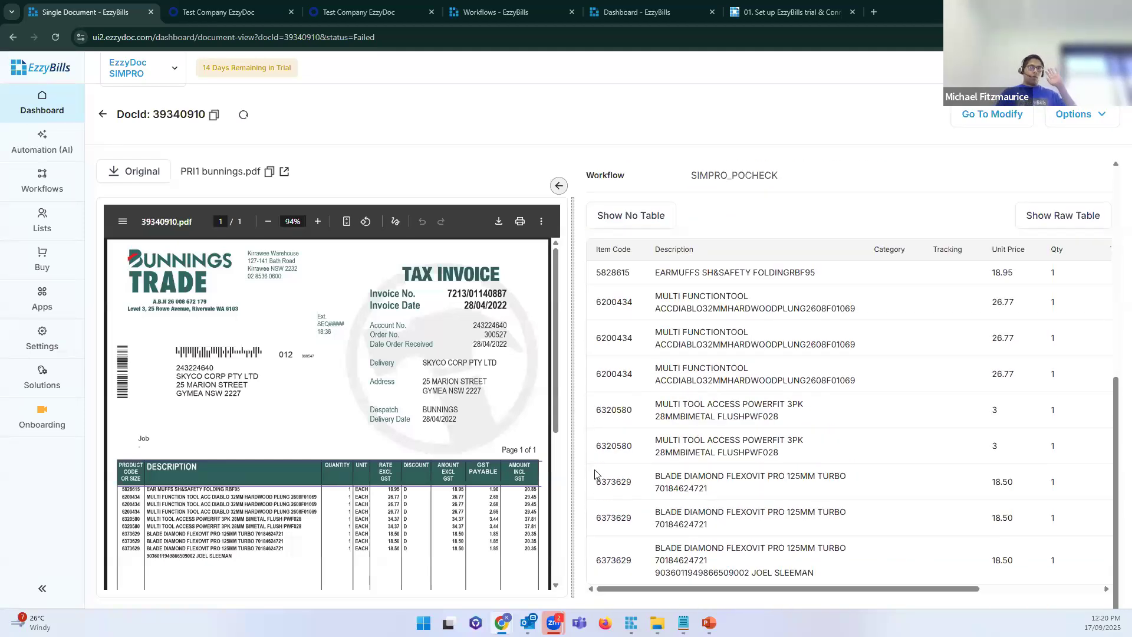
scroll(796, 393, up, 10)
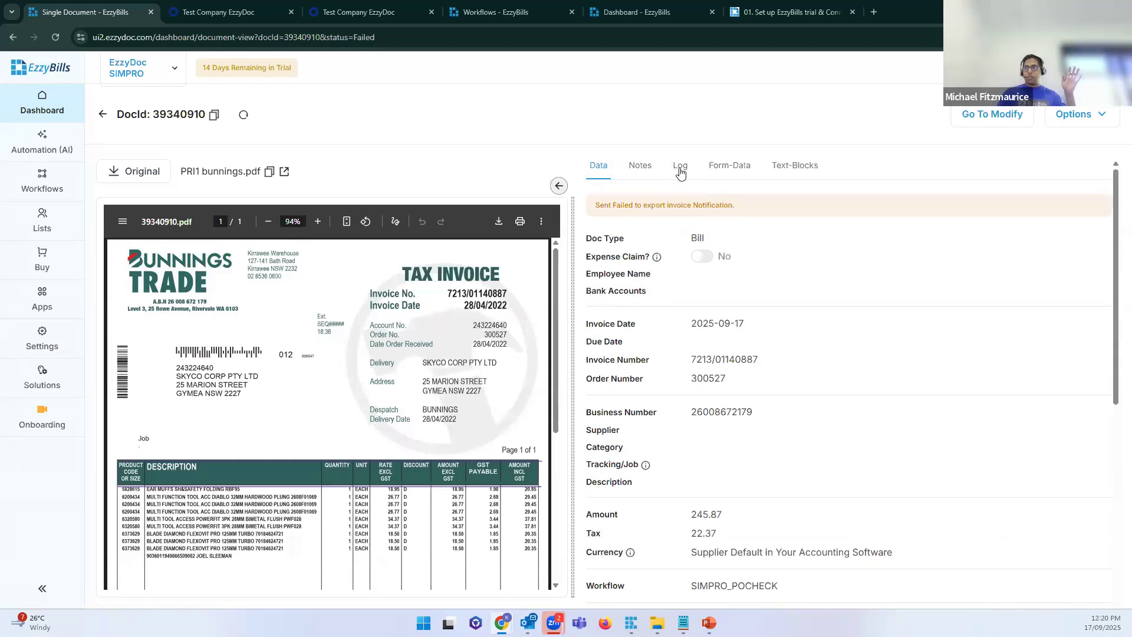
Step: Review the processing log's po line missing entries, then switch to the Data fields
click(681, 168)
scroll(680, 236, down, 2)
drag(626, 280, 651, 287)
click(690, 372)
scroll(642, 327, down, 1)
drag(643, 327, 1012, 518)
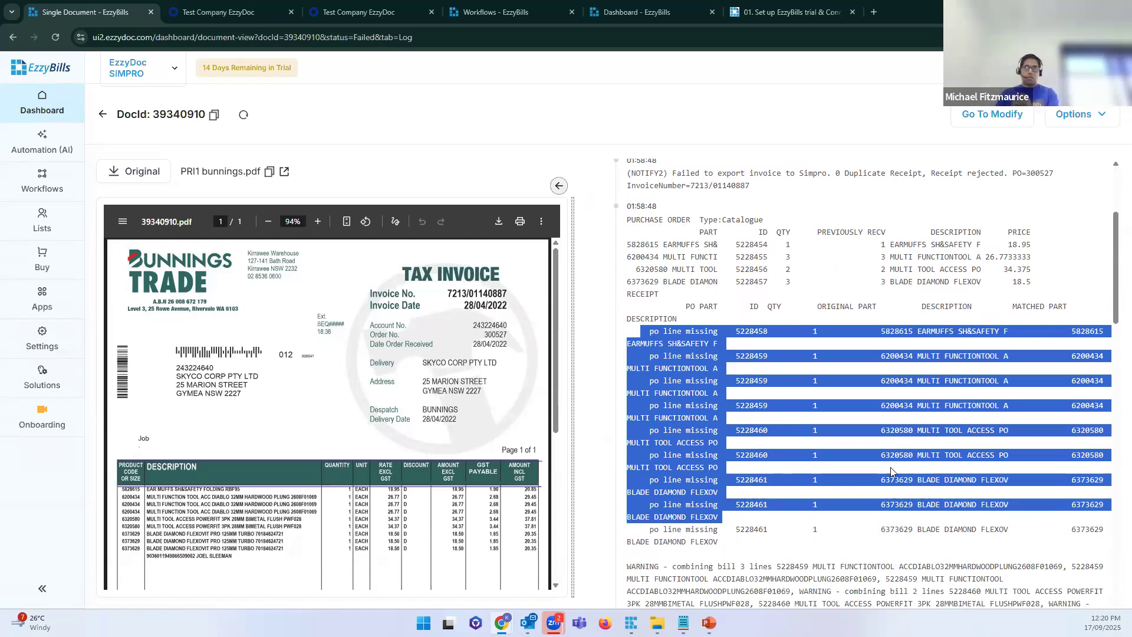
scroll(1002, 507, up, 3)
click(710, 340)
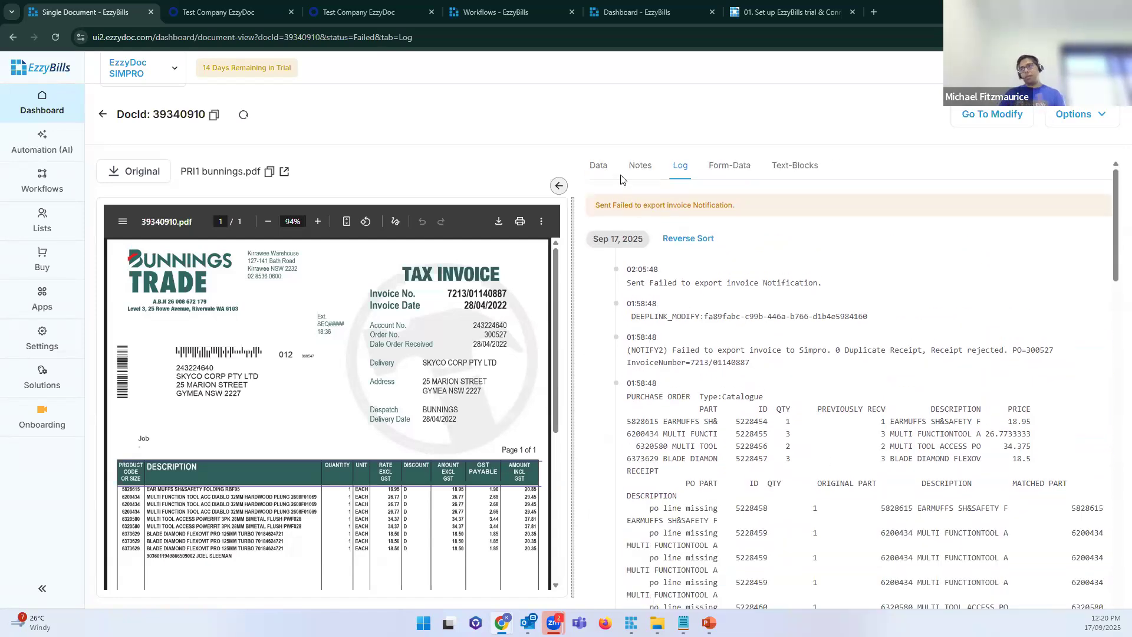
click(599, 166)
scroll(689, 336, down, 1)
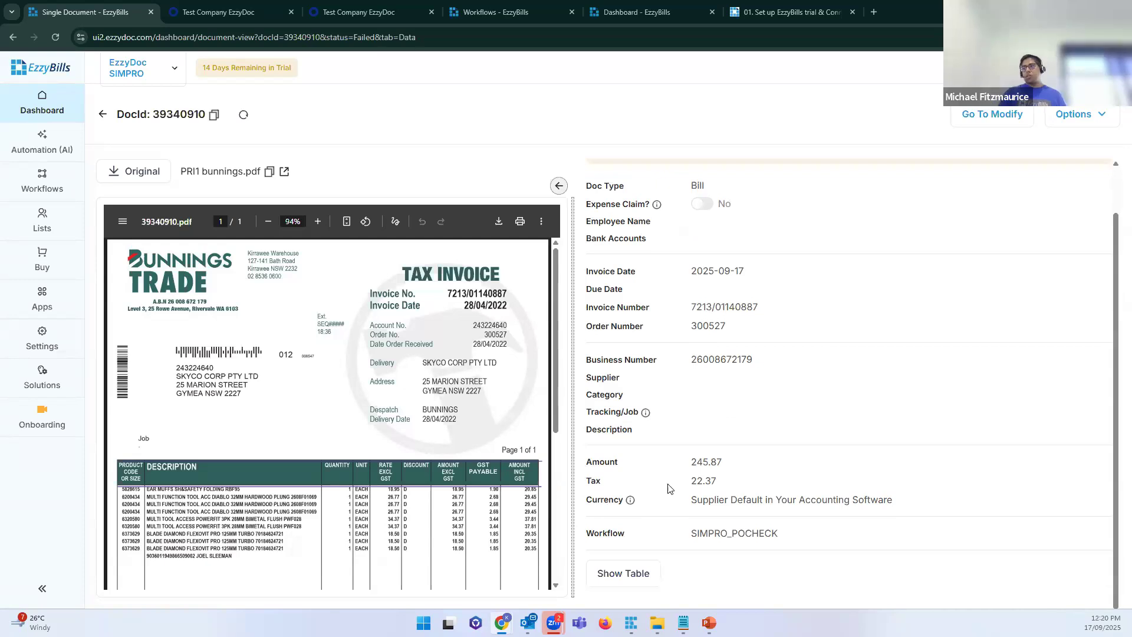
Step: Compare line-item codes 5828615 and 6200434 and row 3's description against the invoice
click(625, 573)
scroll(729, 311, down, 5)
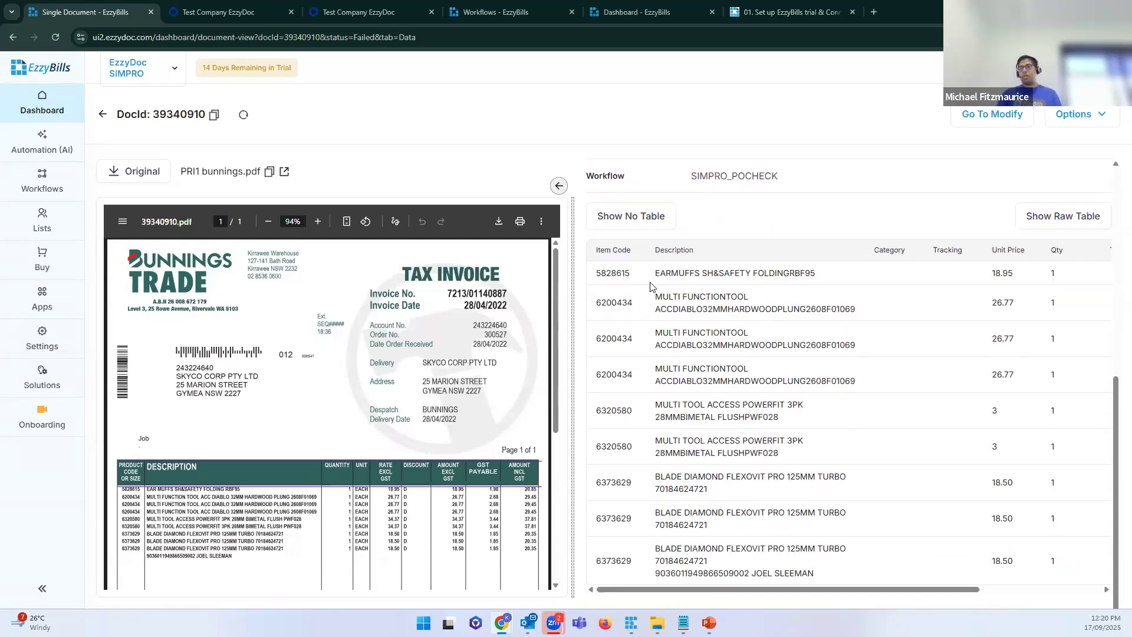
double_click(606, 273)
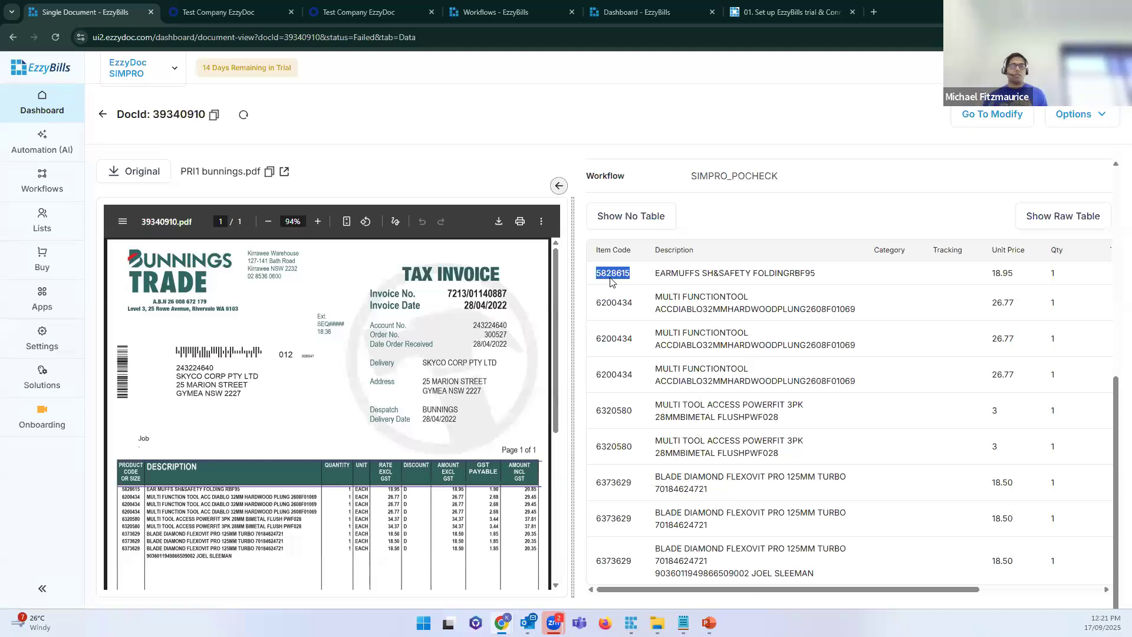
drag(860, 346, 656, 339)
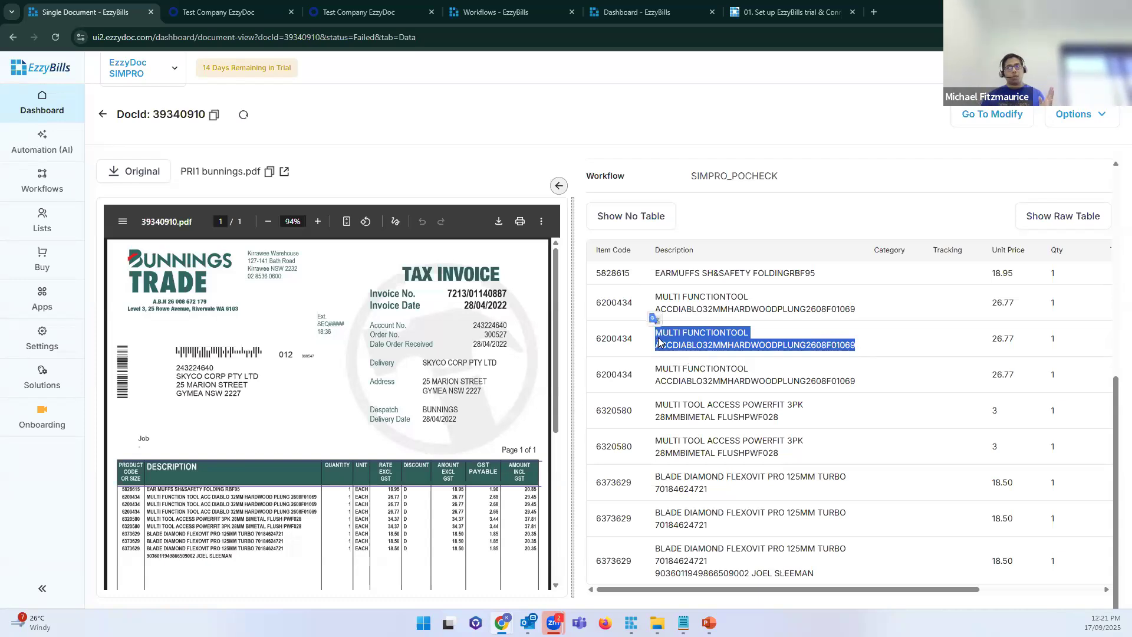
double_click(625, 298)
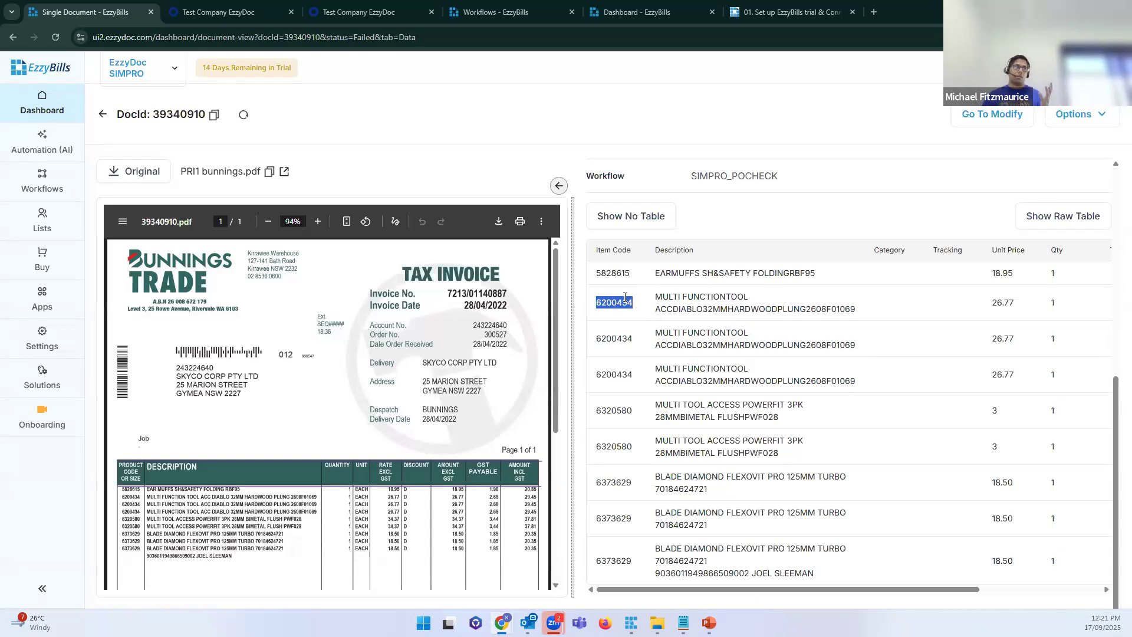
drag(860, 347, 839, 346)
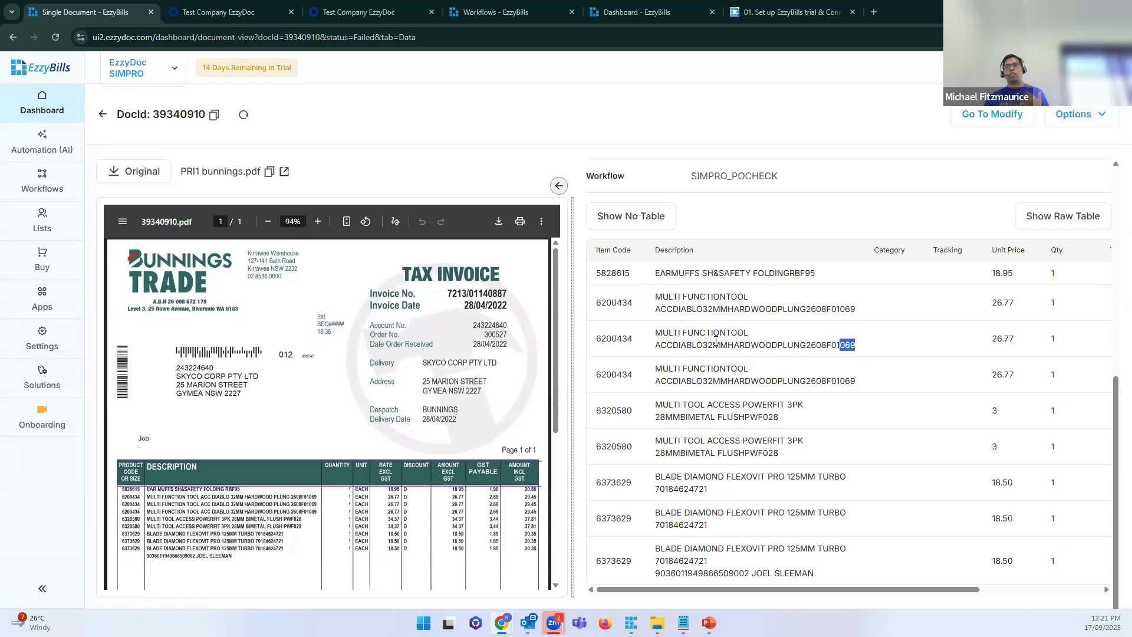
drag(715, 342, 659, 342)
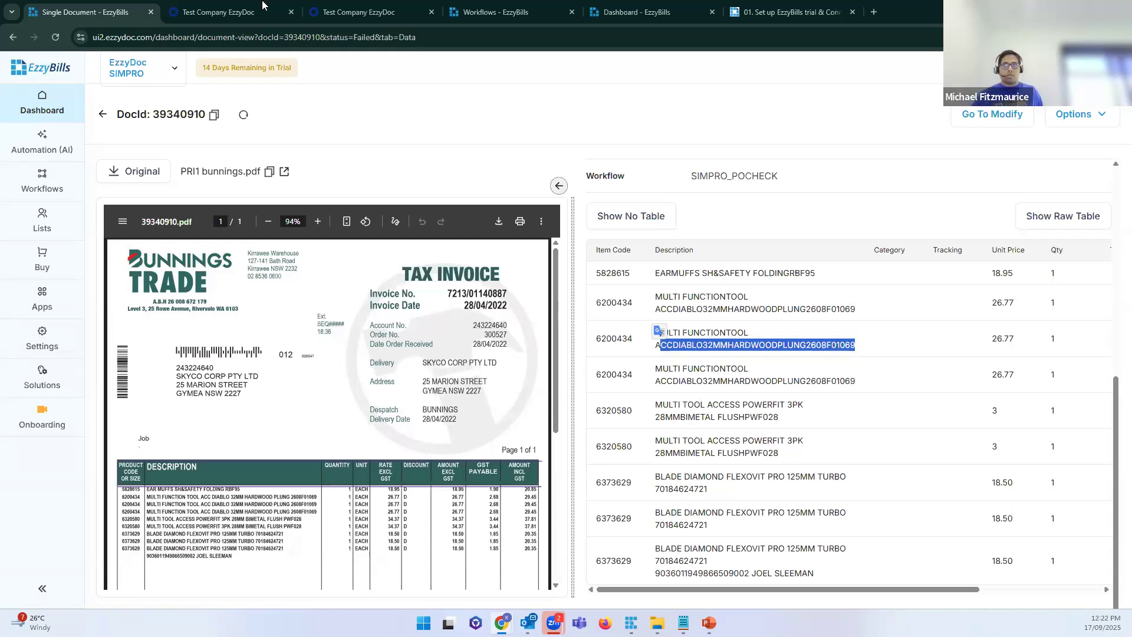
Step: Back on the dashboard, try the In Progress, Failed and Show All filters and note the Duplicate Receipt reason
click(64, 104)
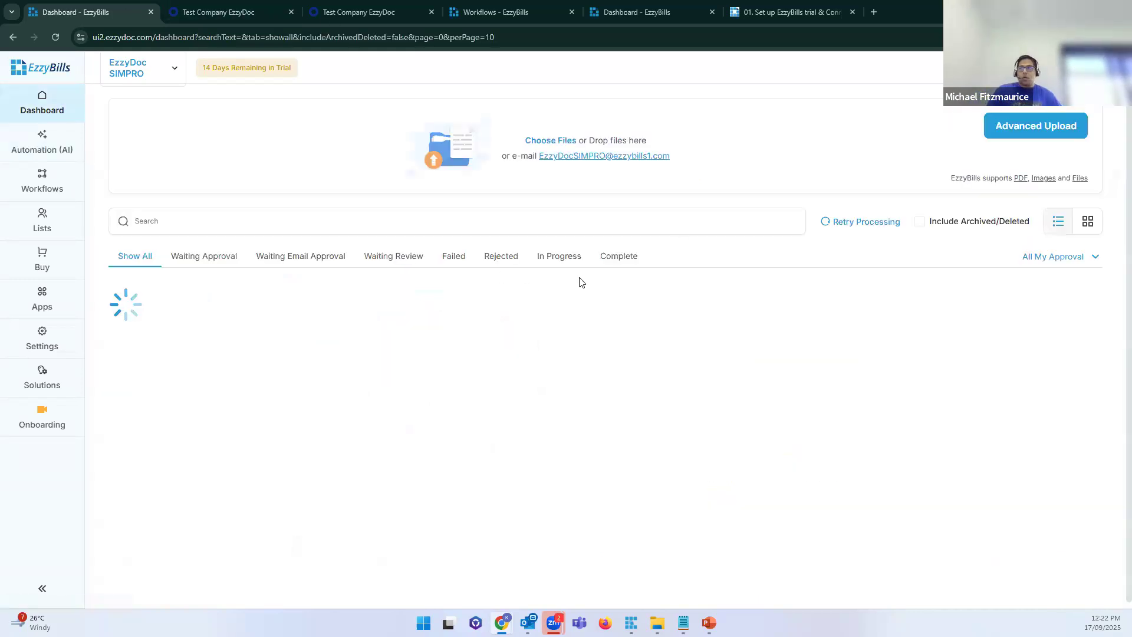
click(545, 259)
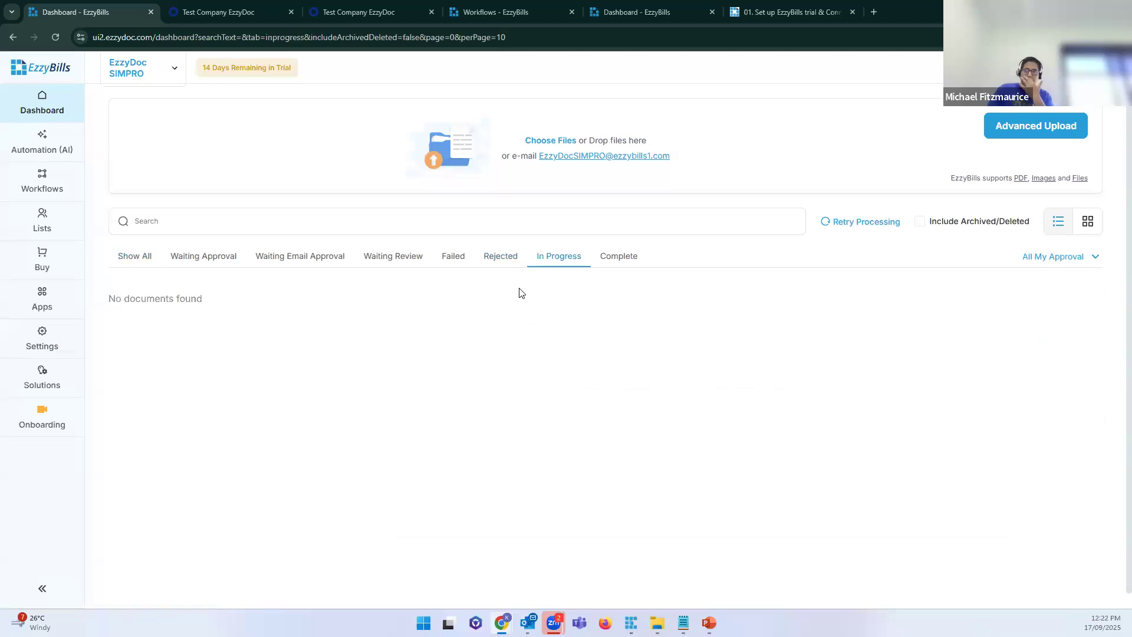
click(451, 258)
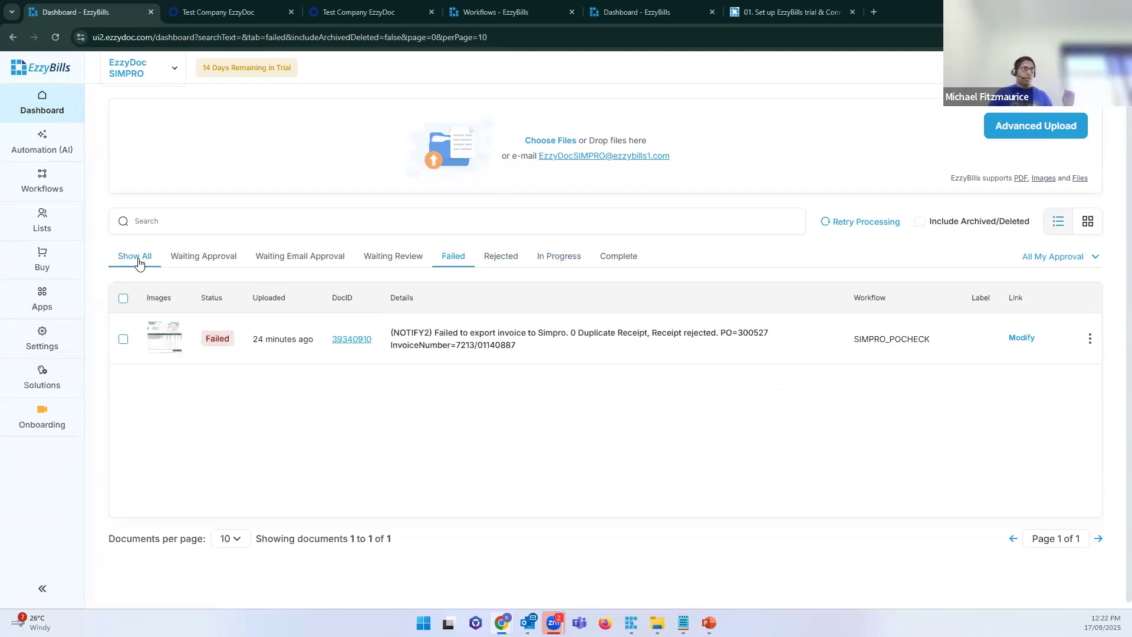
click(138, 259)
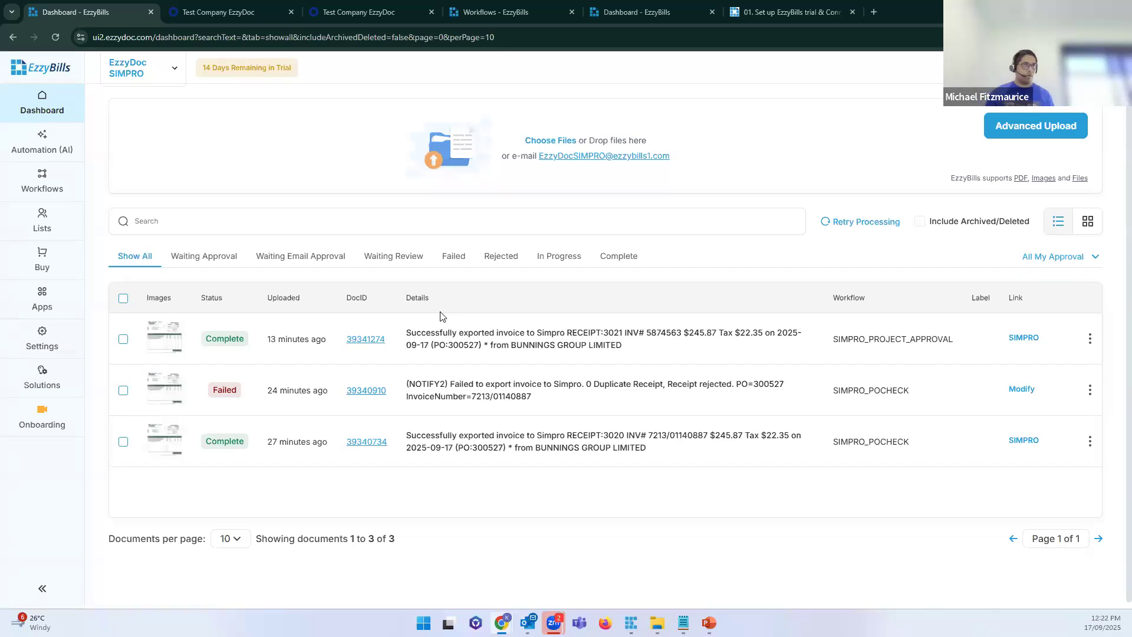
drag(532, 396, 413, 396)
drag(593, 384, 669, 384)
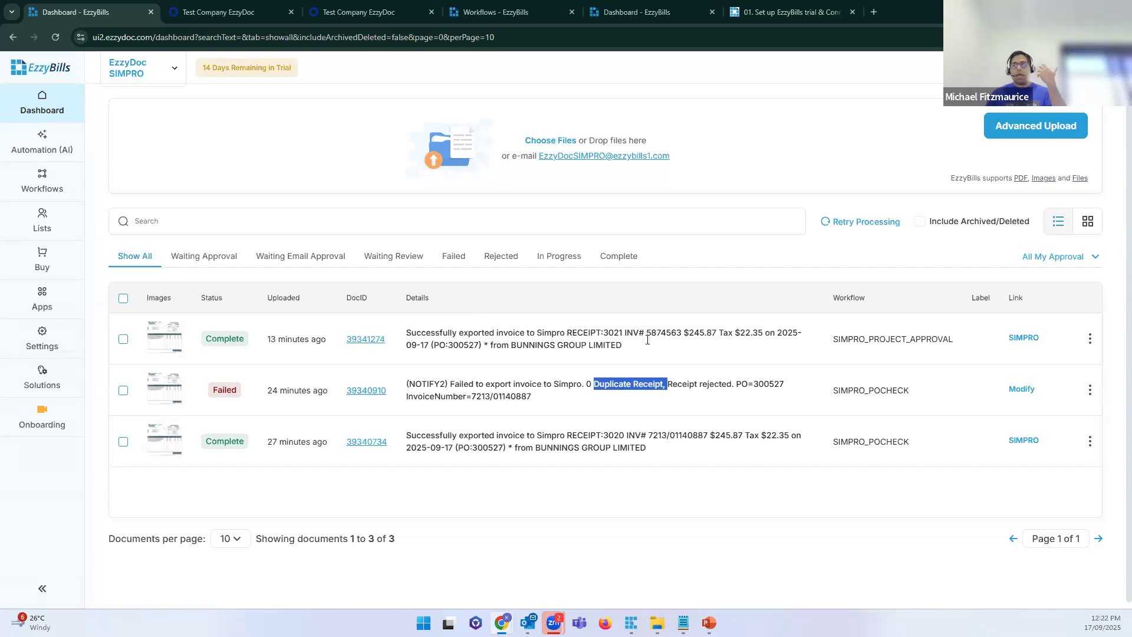
Step: Filter to Failed documents and check the 0 Duplicate failure detail
click(459, 257)
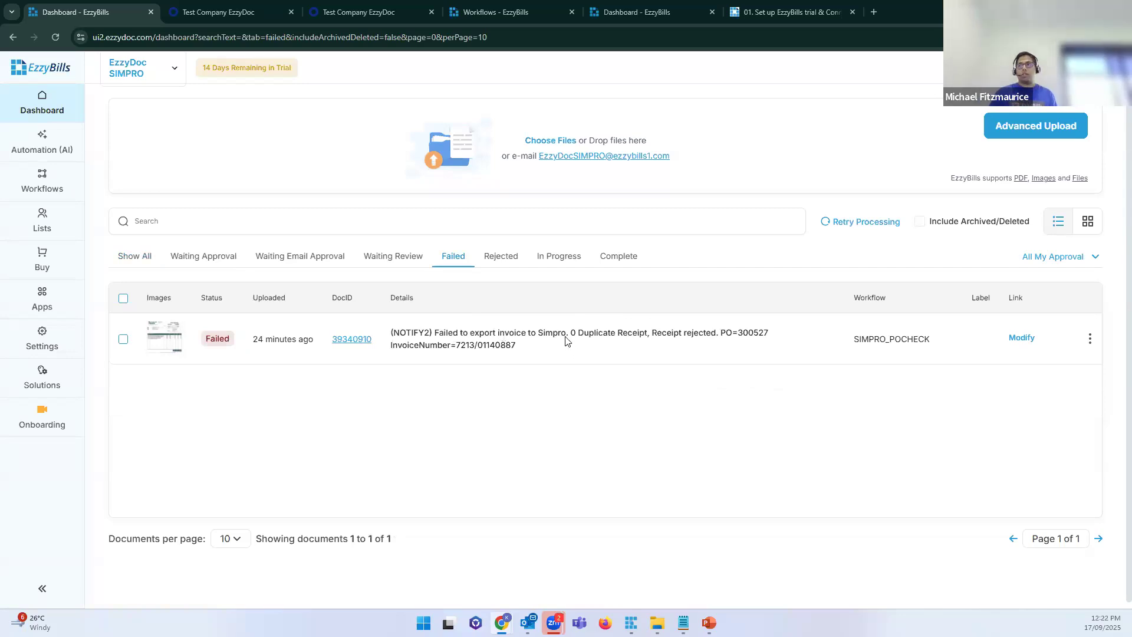
drag(567, 334, 615, 334)
click(670, 346)
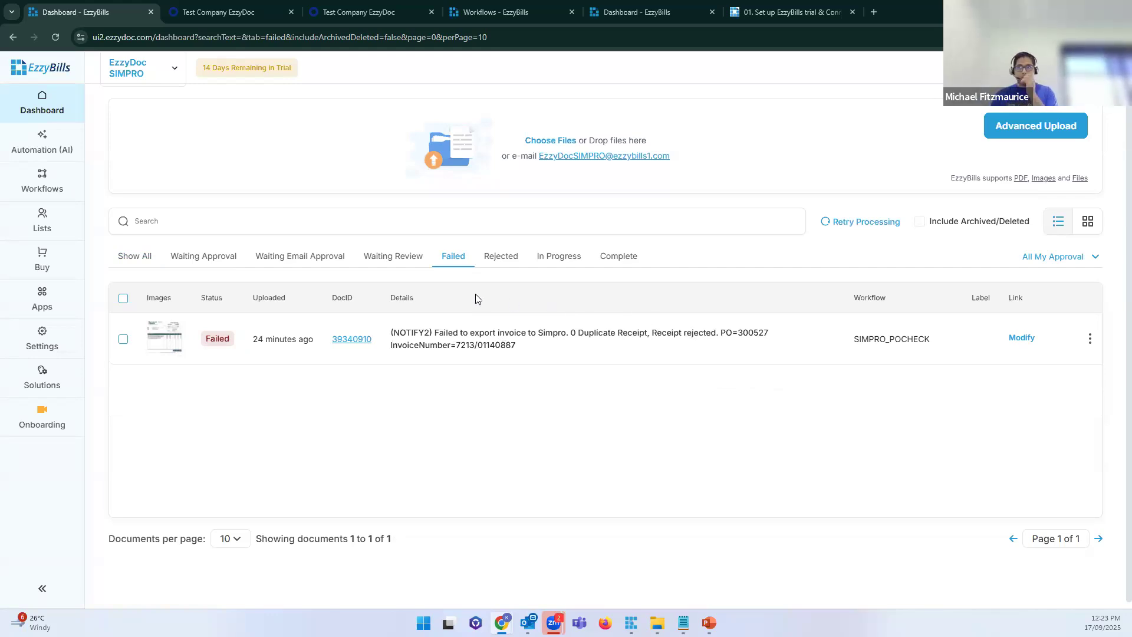
Step: Delete the failed duplicate-receipt document 39340910
click(122, 339)
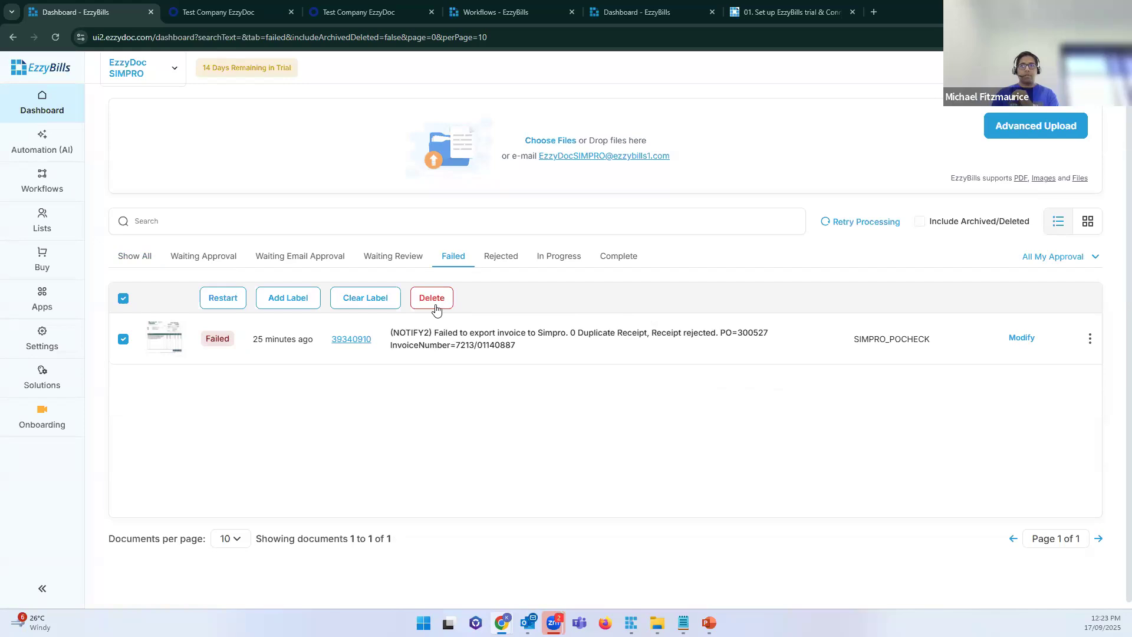
click(437, 310)
click(631, 376)
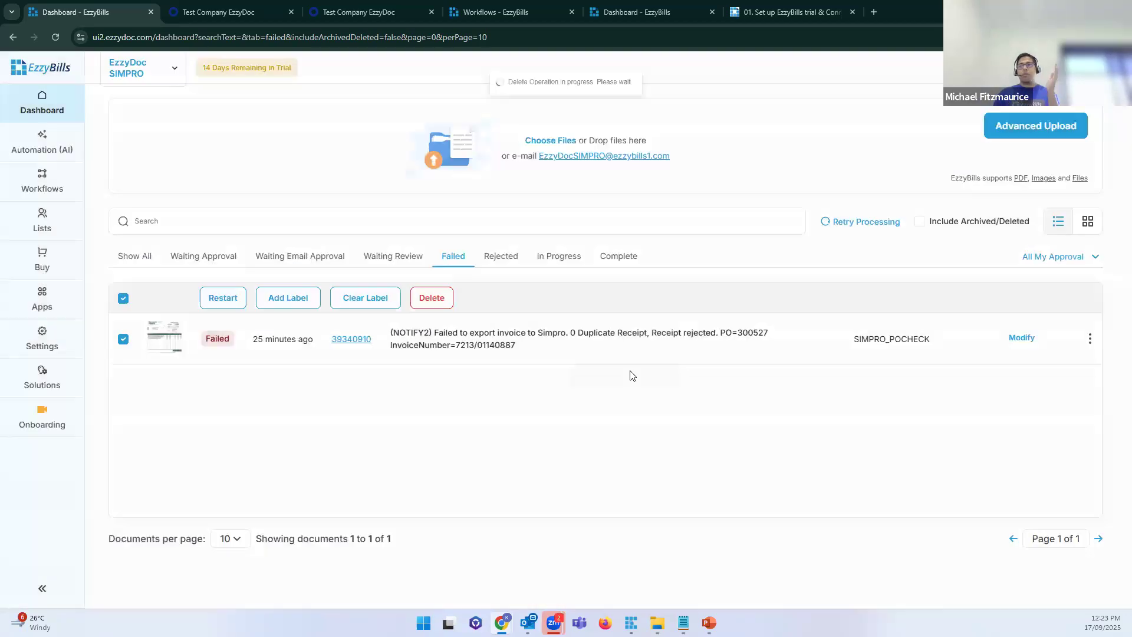
Step: Confirm nothing remains in progress and go to the Workflows page
click(554, 260)
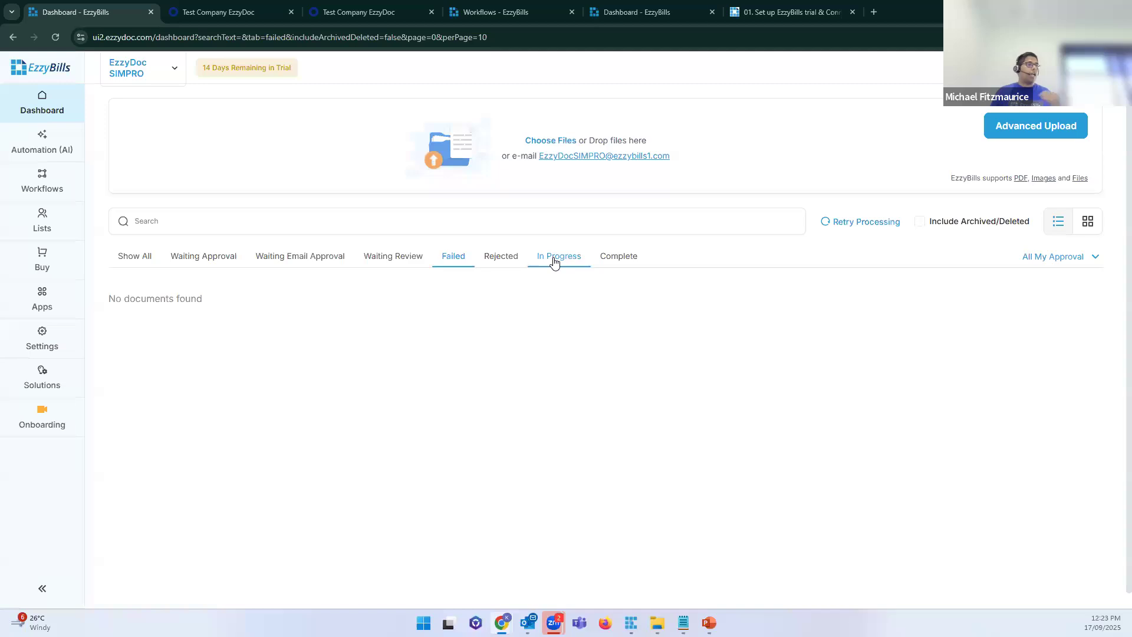
click(554, 262)
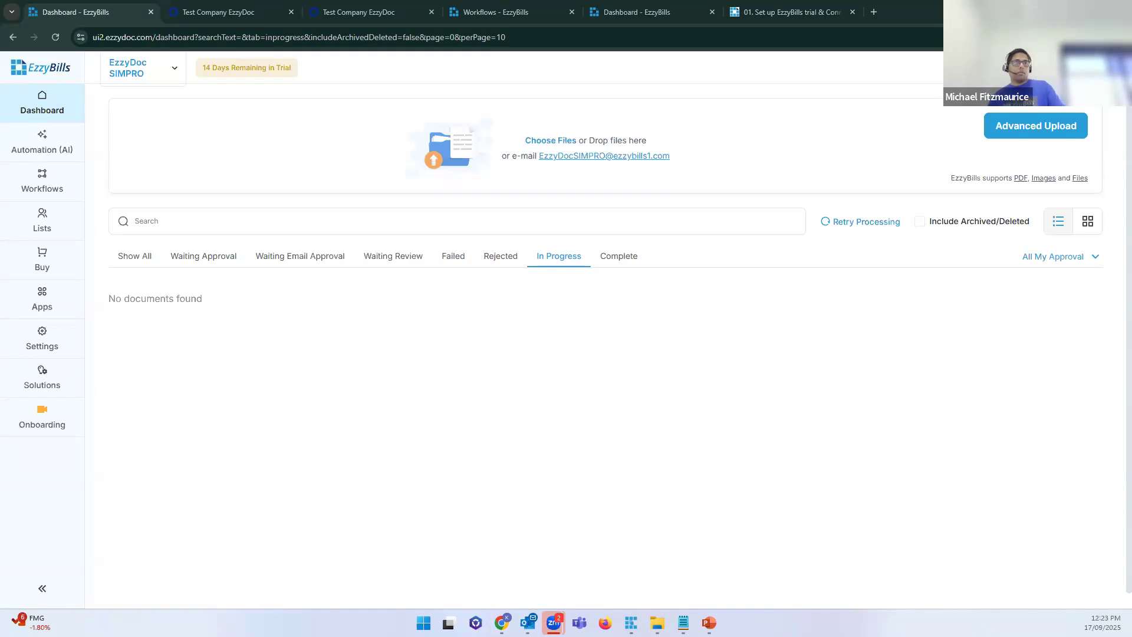
click(66, 193)
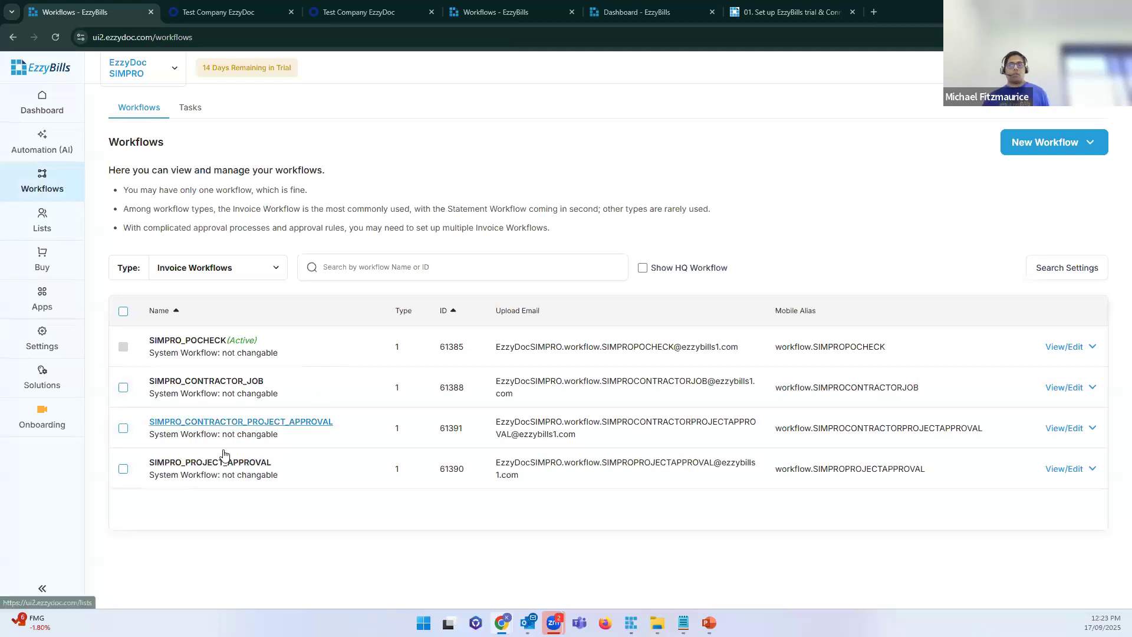
Step: Open SIMPRO_PROJECT_APPROVAL and bring up its Proj Manager Approval [294] task settings
click(218, 469)
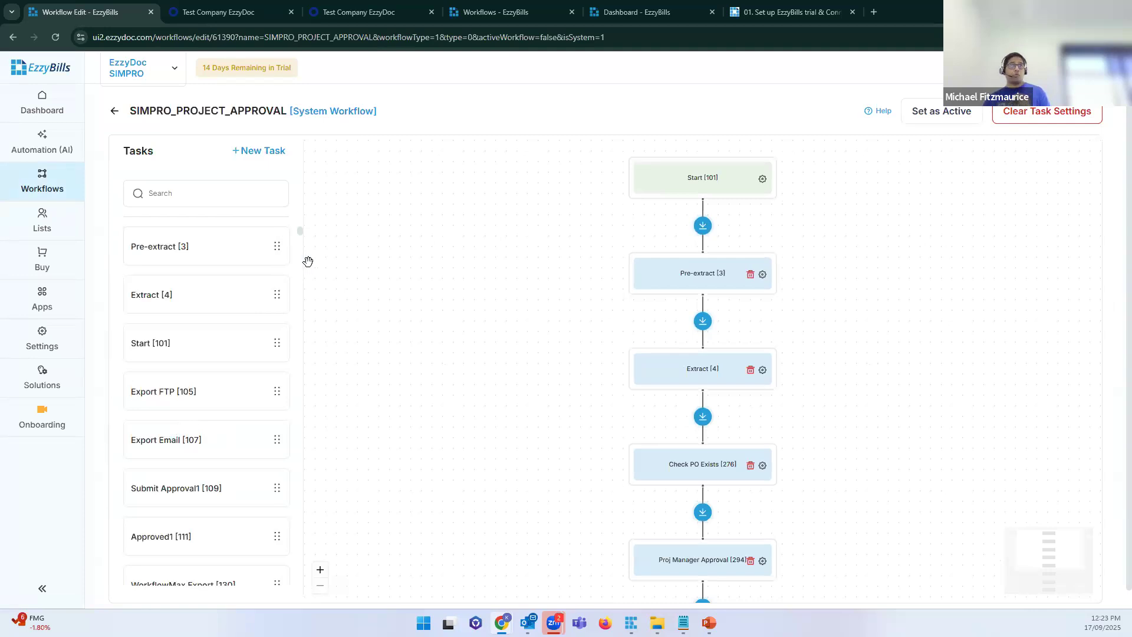
drag(473, 315, 359, 232)
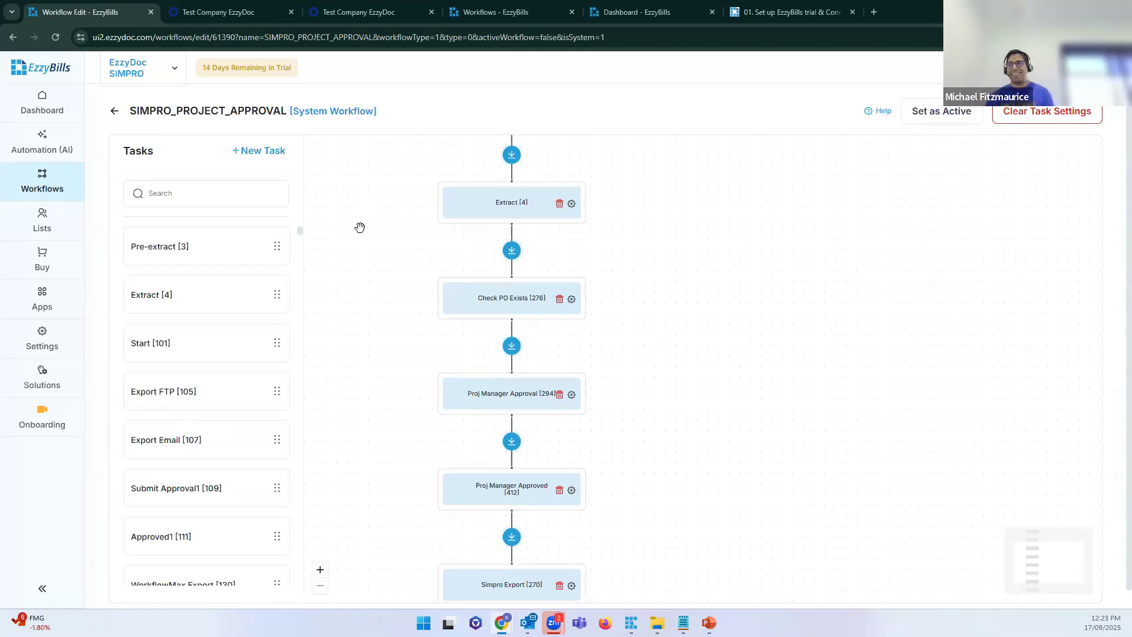
drag(366, 356, 323, 270)
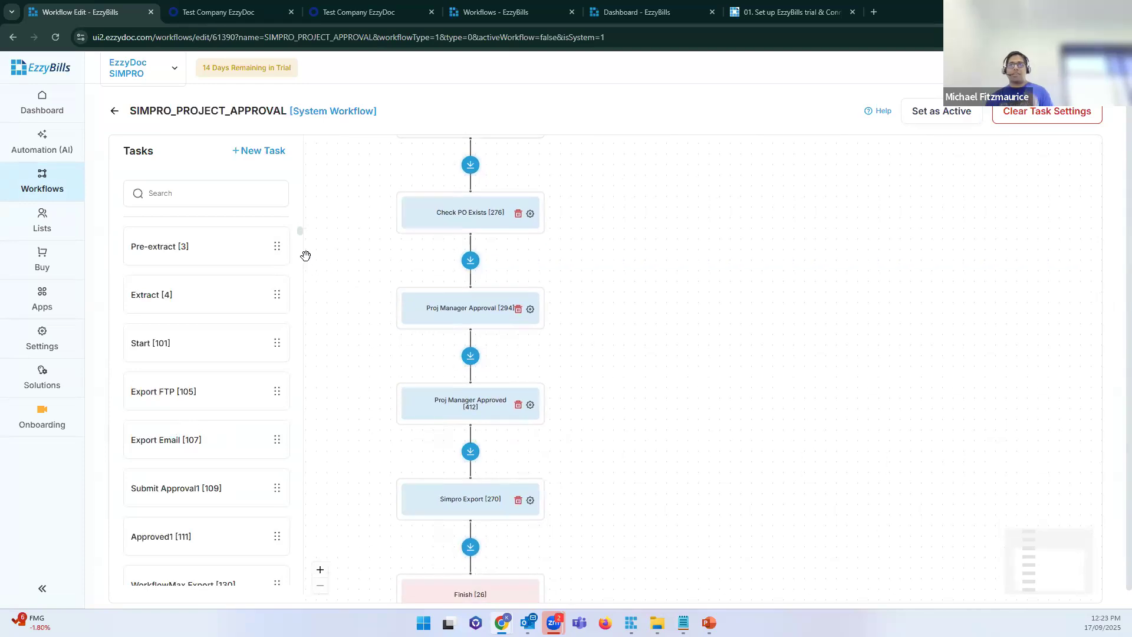
drag(704, 247, 693, 334)
drag(693, 446, 691, 495)
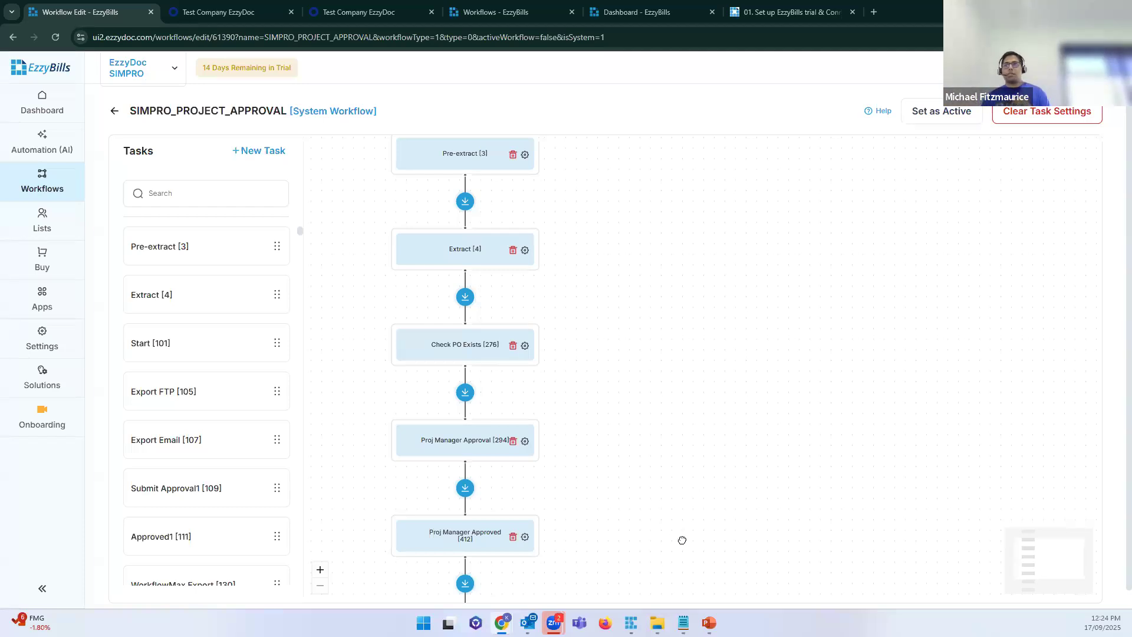
drag(680, 538, 649, 436)
click(417, 345)
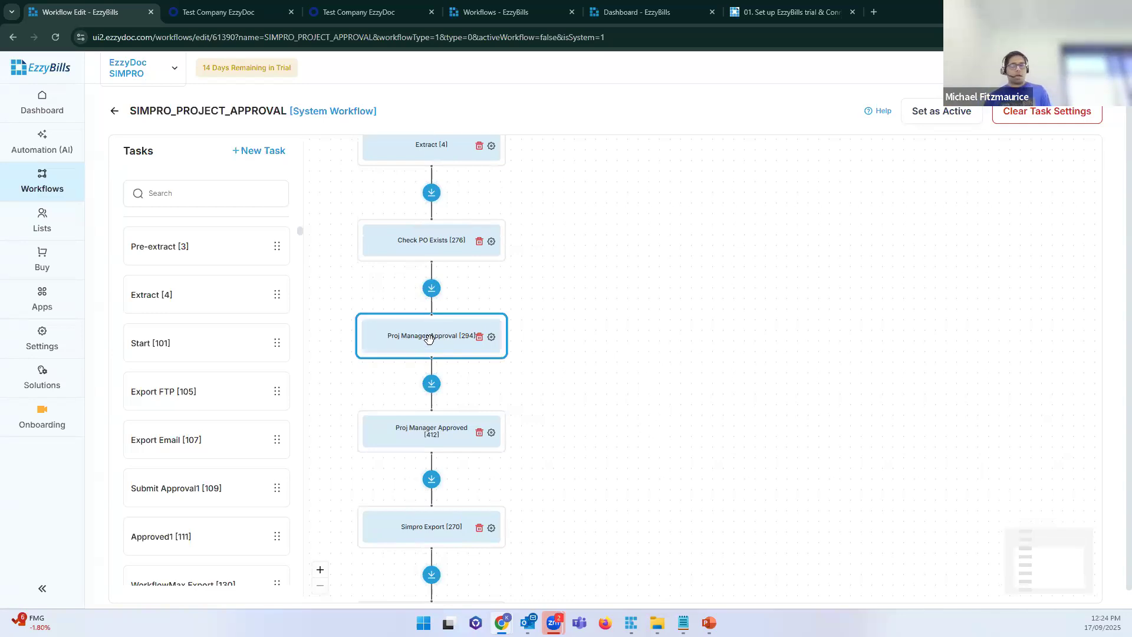
double_click(429, 339)
drag(557, 230, 498, 230)
Step: Set the Proj Manager Approval approver type to Salesperson and save it
click(534, 251)
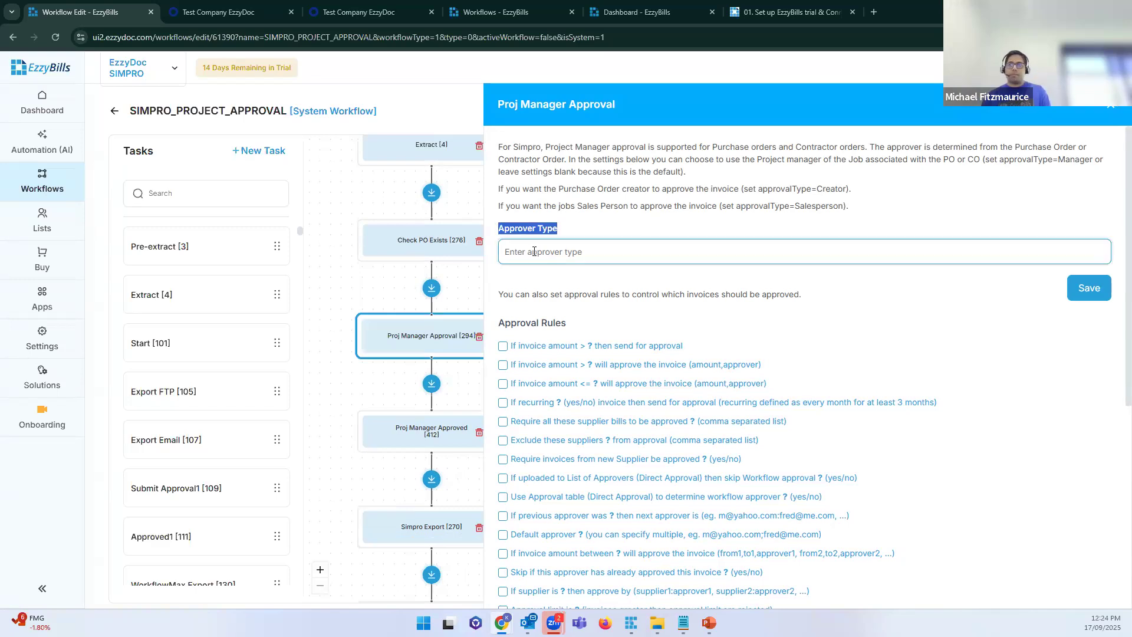
click(533, 251)
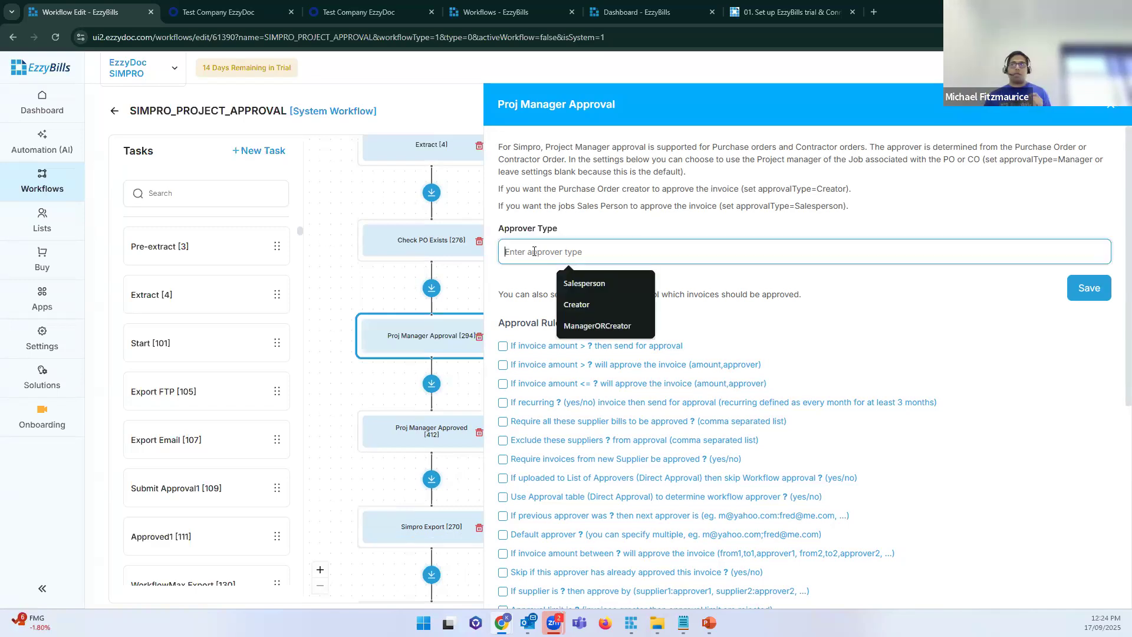
drag(987, 202, 499, 188)
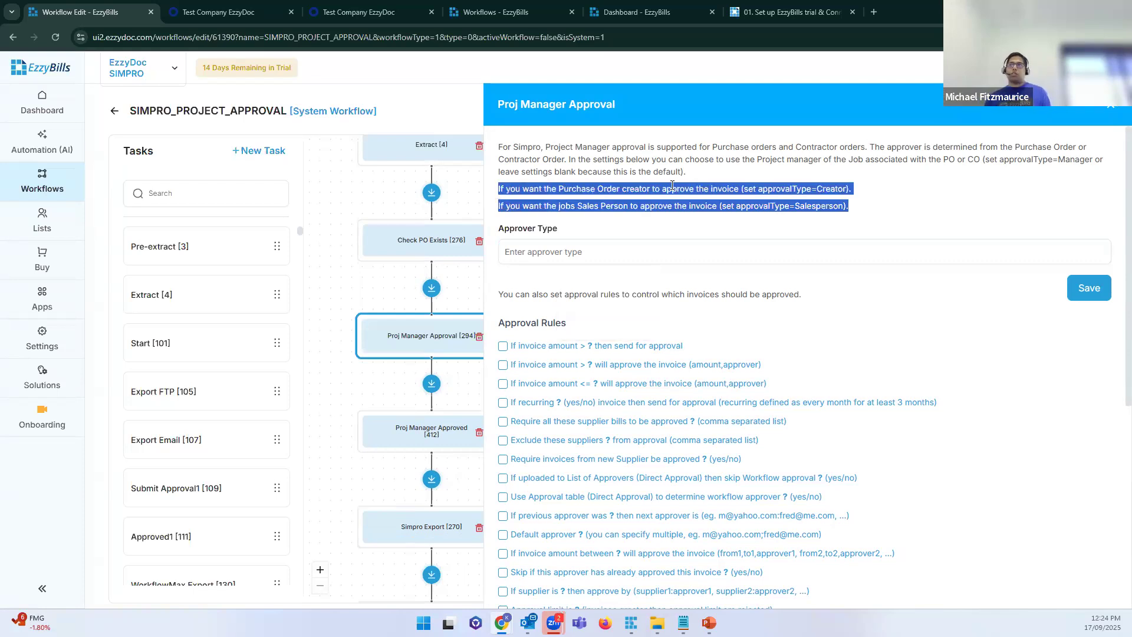
click(659, 219)
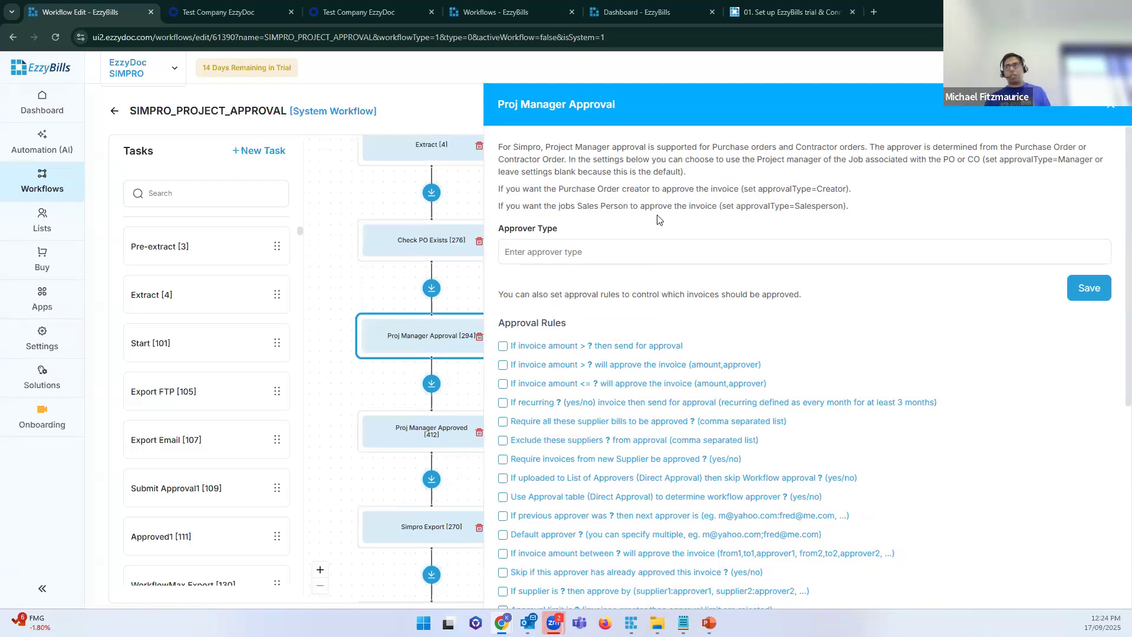
double_click(814, 205)
key(ctrl+c)
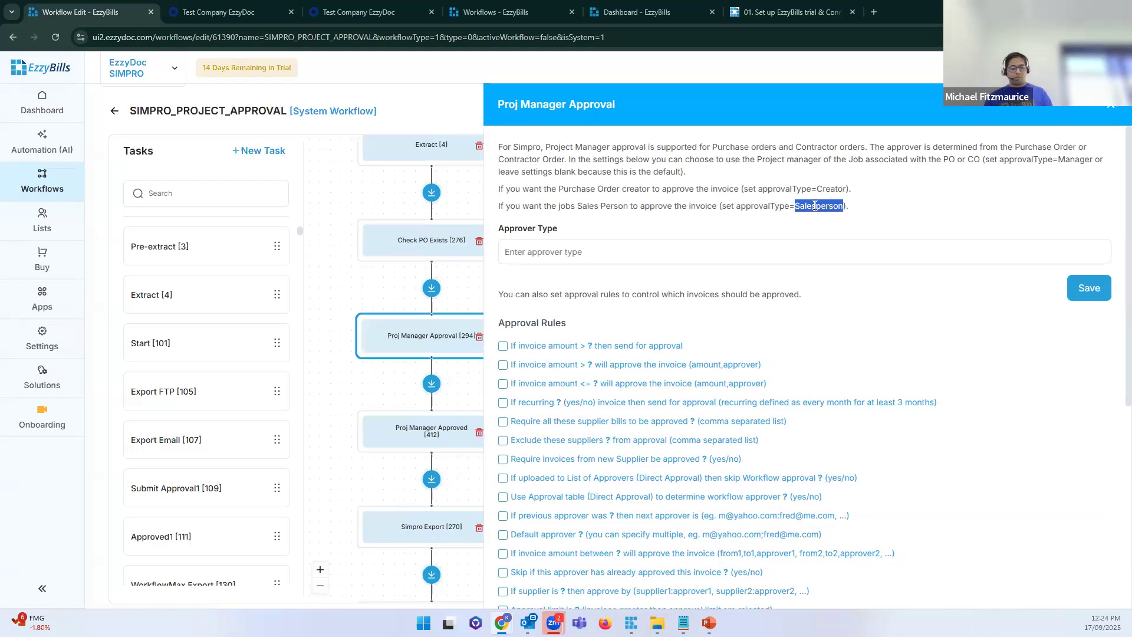
click(578, 257)
key(ctrl+v)
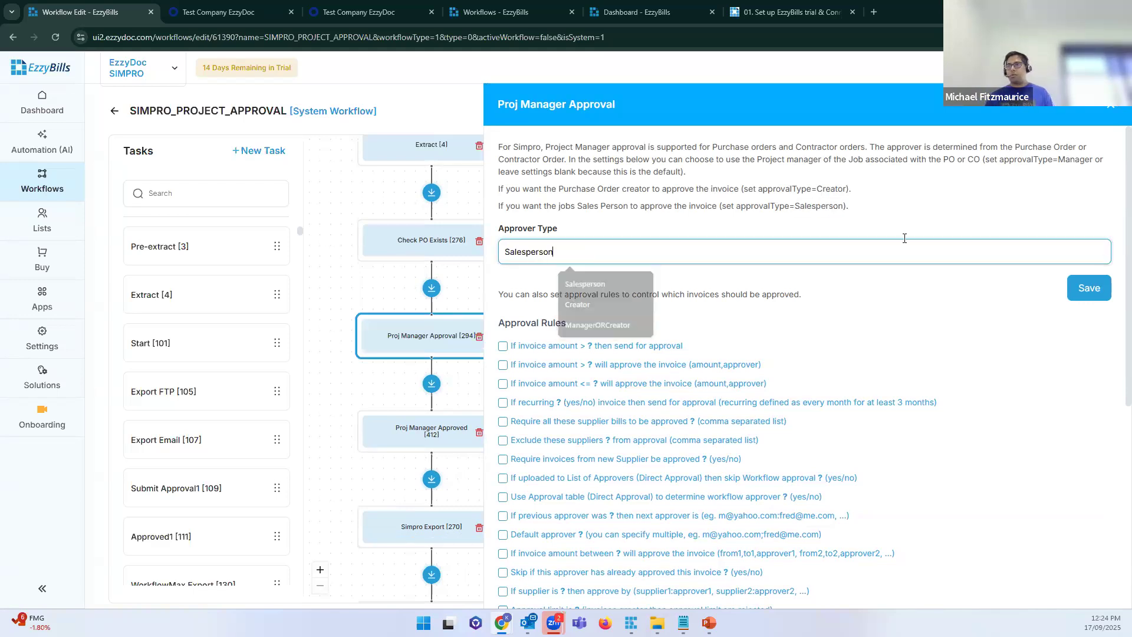
click(1088, 288)
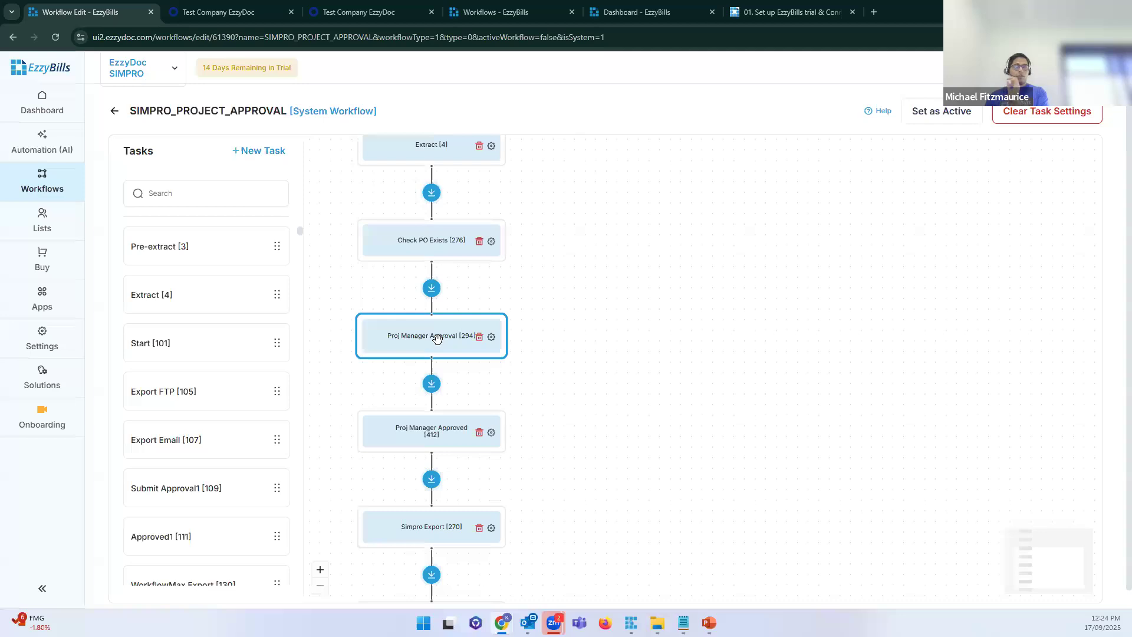
Step: Replace the approver type with Creator, copied from the help text, and save
click(437, 338)
click(603, 258)
drag(602, 258, 383, 249)
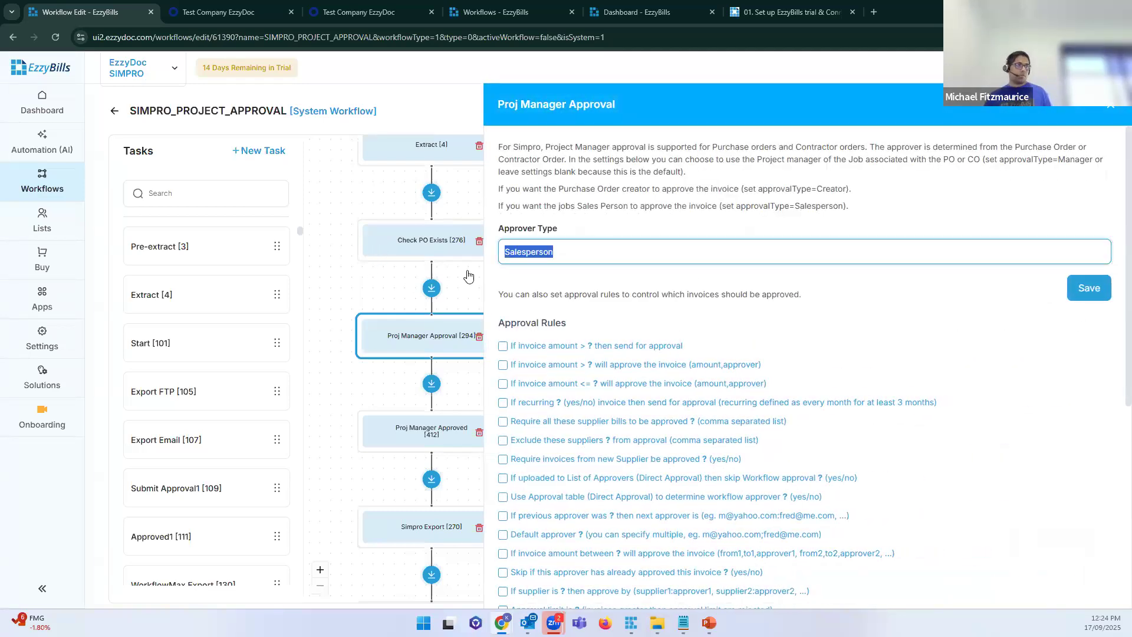
double_click(832, 187)
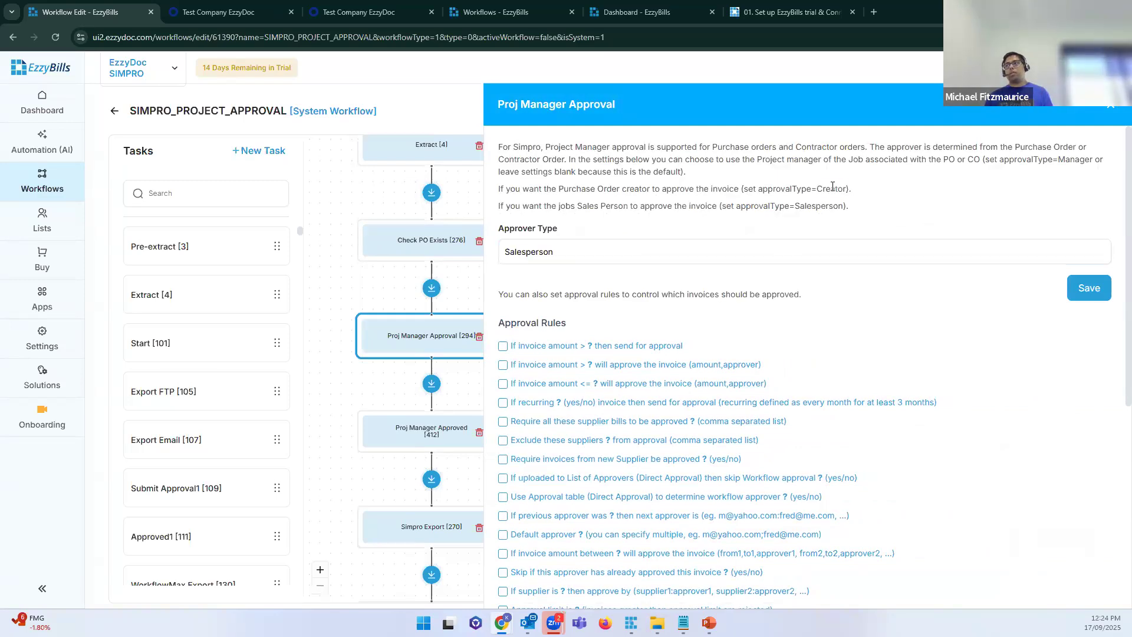
key(ctrl+c)
double_click(598, 259)
key(ctrl+v)
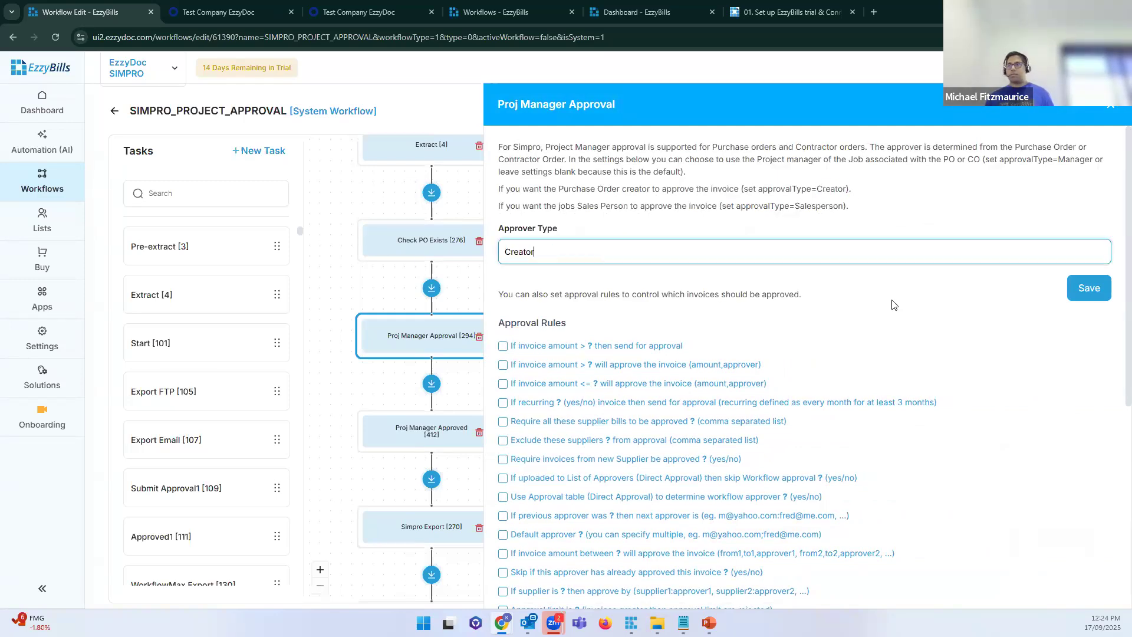
click(1084, 291)
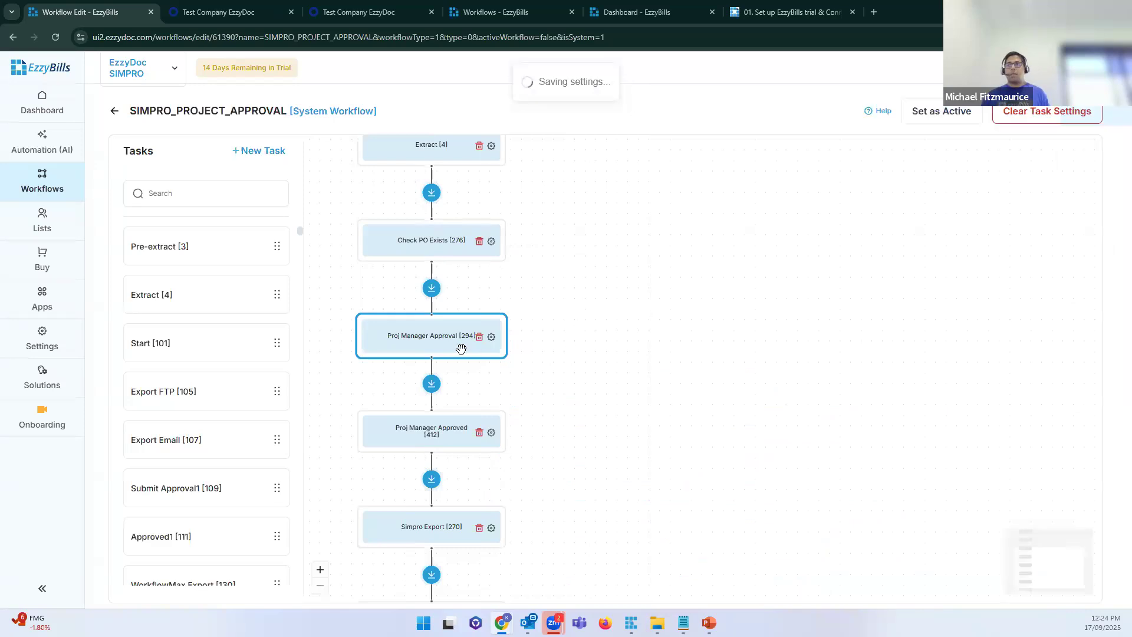
Step: Reopen the Proj Manager Approval settings to confirm Creator is saved
click(445, 337)
double_click(676, 241)
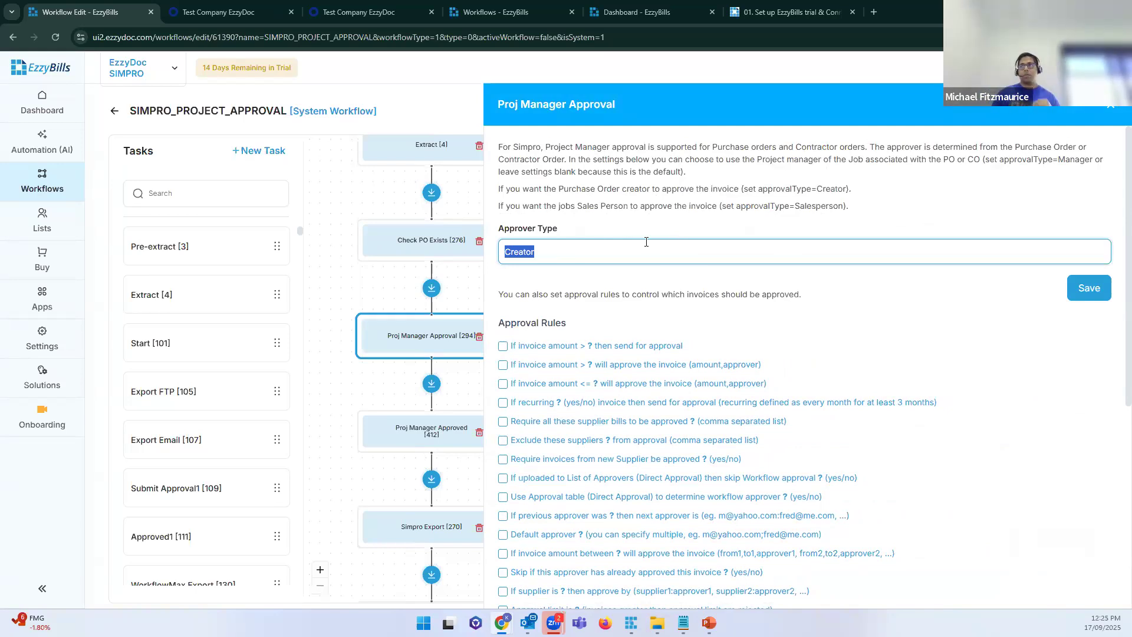
double_click(819, 207)
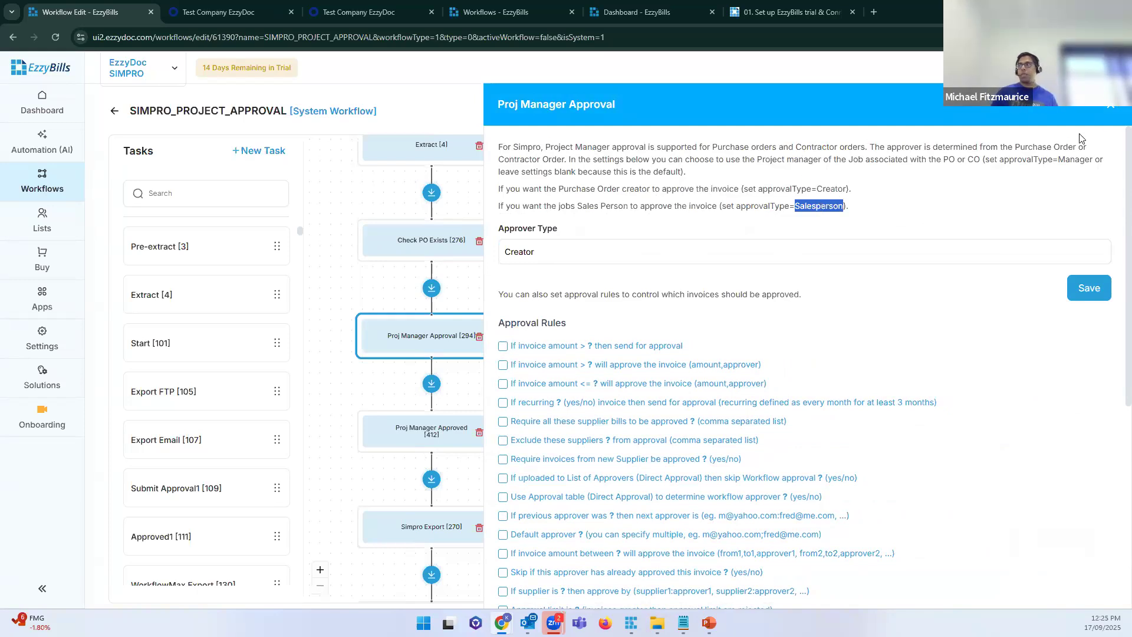
Step: Open the Workflows page in a new browser tab
right_click(74, 190)
click(106, 200)
click(229, 8)
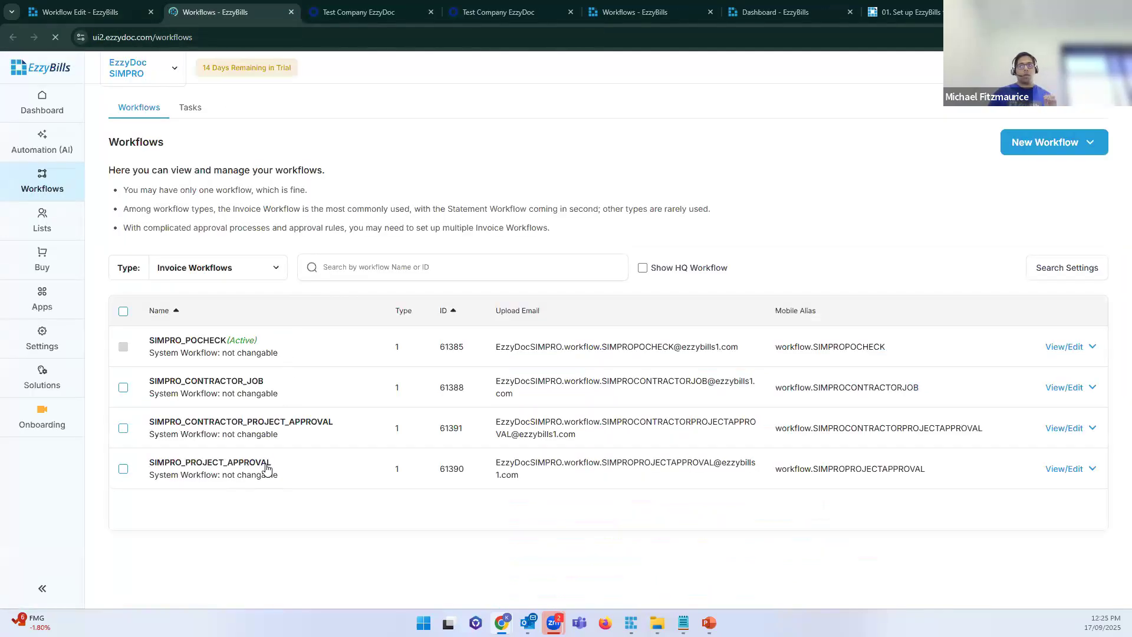
Step: Highlight SIMPRO_PROJECT_APPROVAL in the Workflows list, then switch over to Outlook
drag(271, 463, 155, 470)
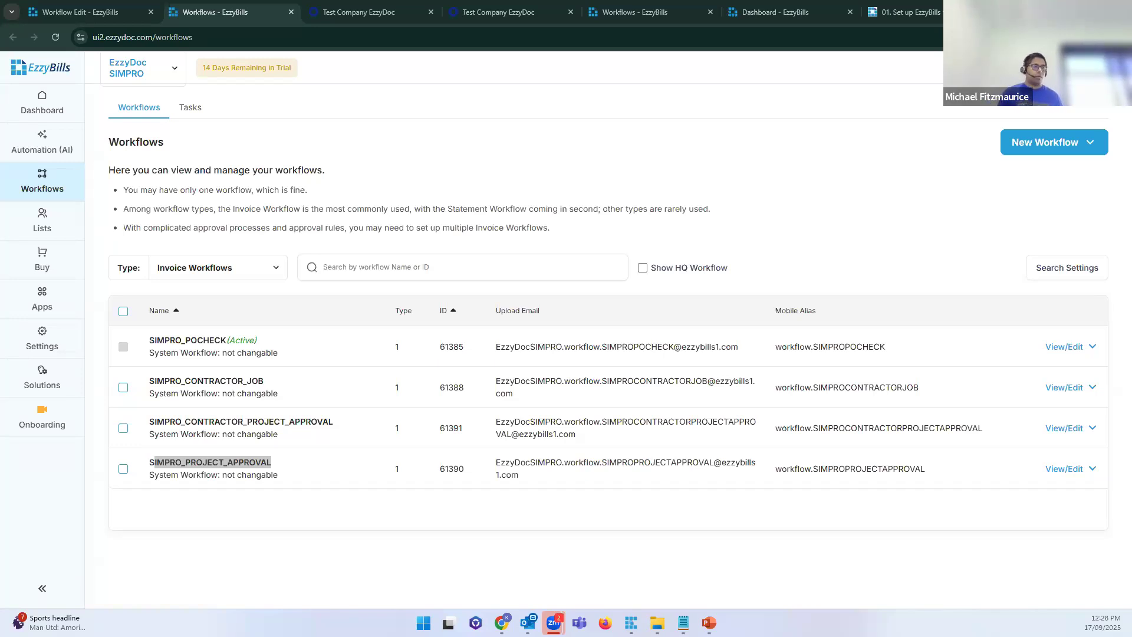
key(alt+Tab)
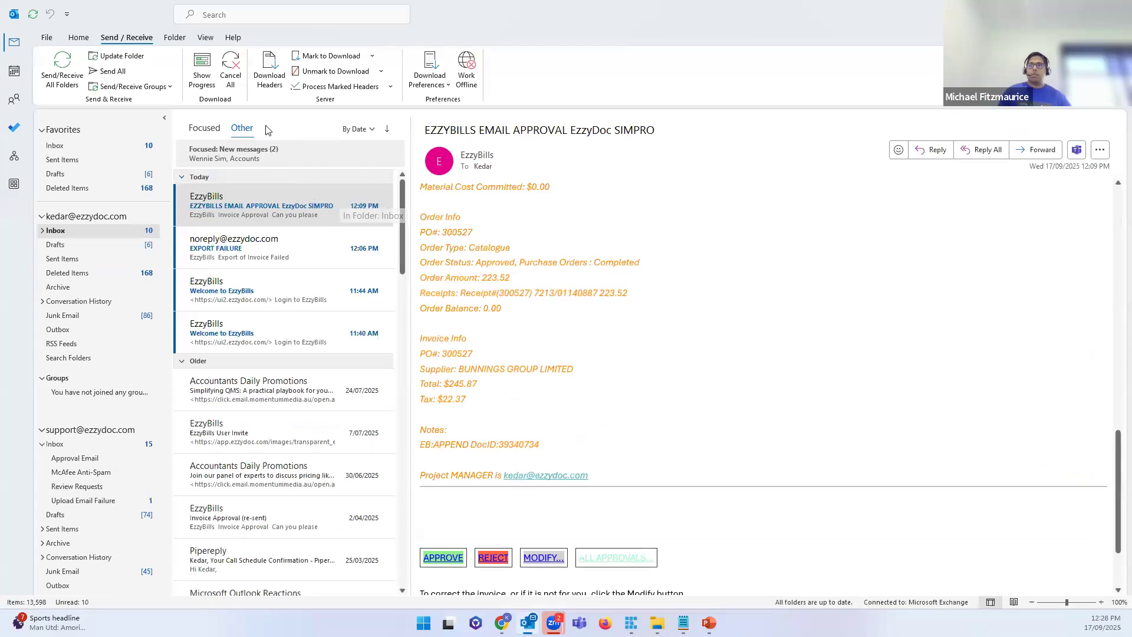
Step: Read the EzzyBills approval email for PO 300527, then return to the Workflows - EzzyBills window
click(333, 211)
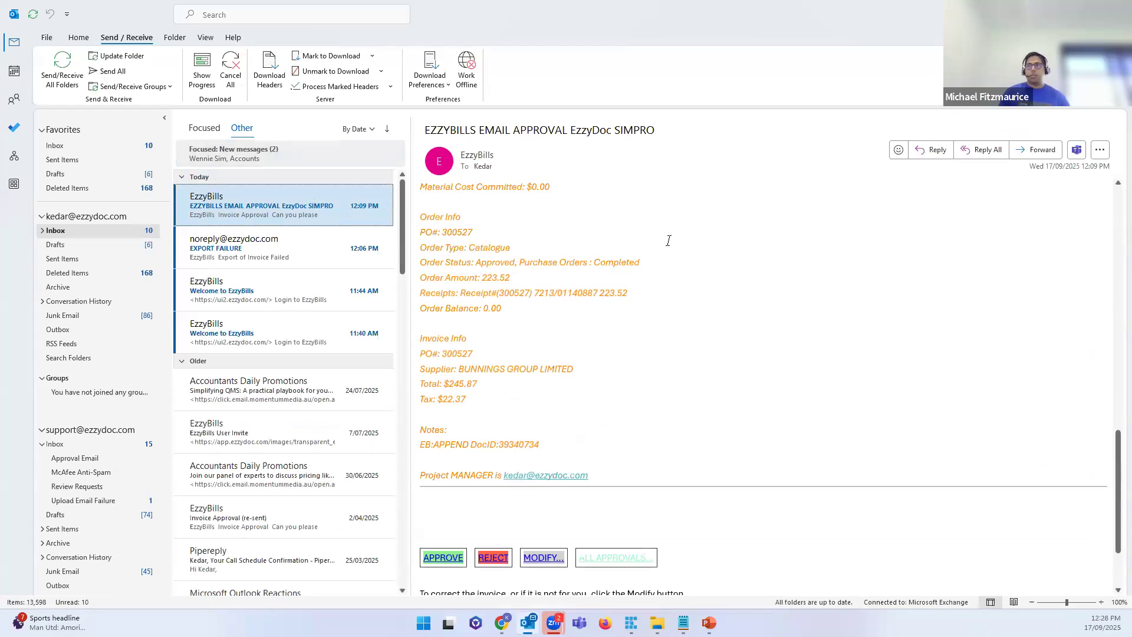
scroll(668, 240, up, 7)
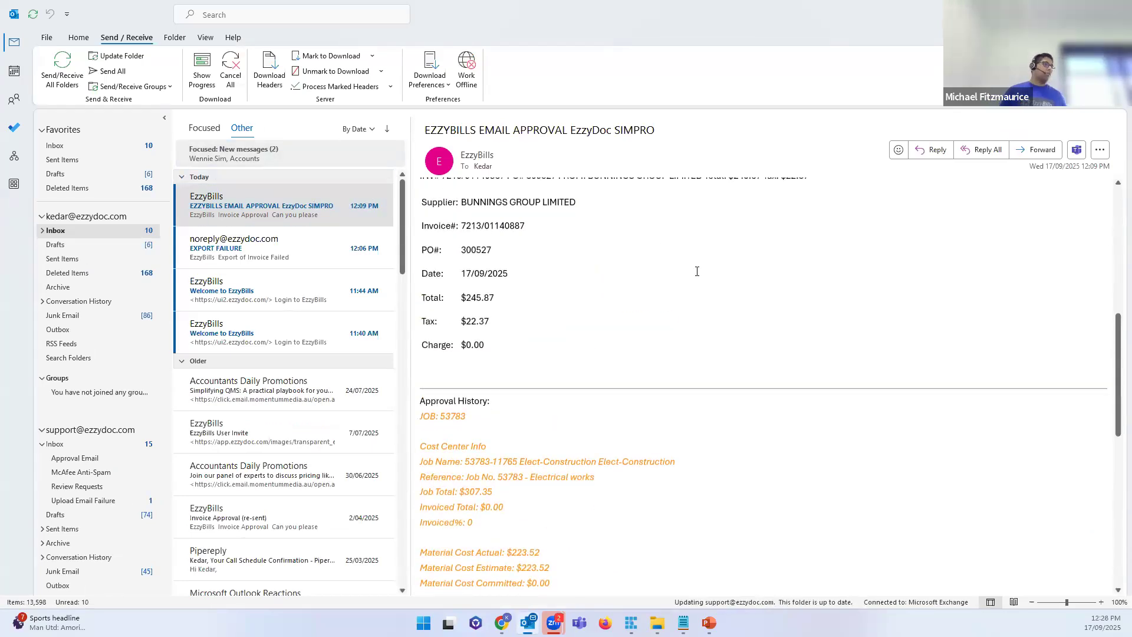
scroll(702, 276, down, 9)
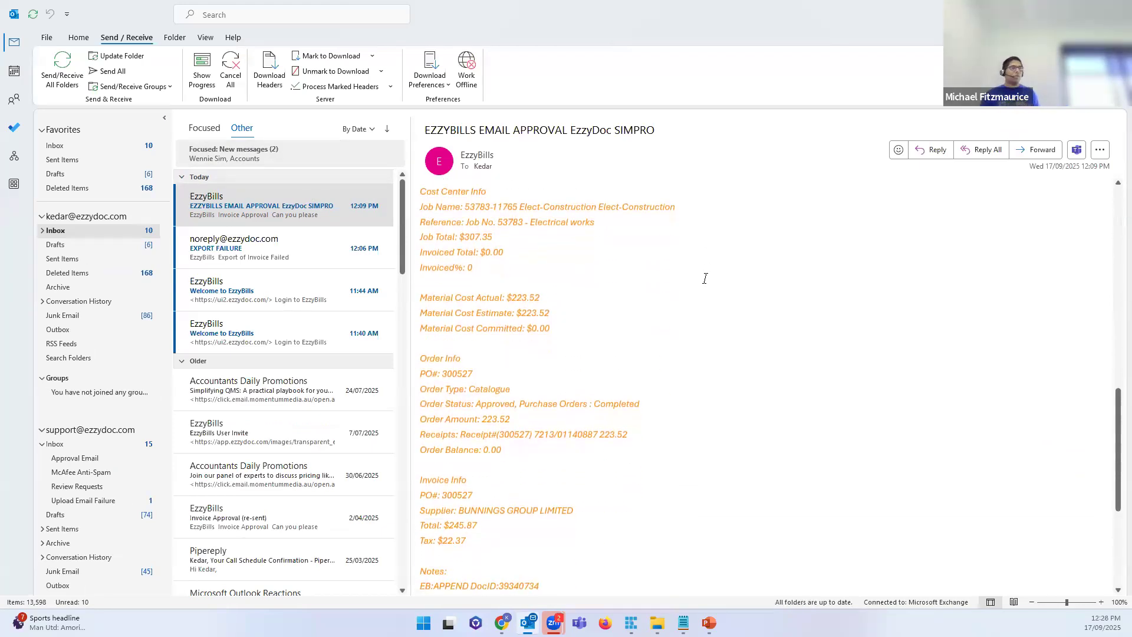
scroll(718, 296, down, 1)
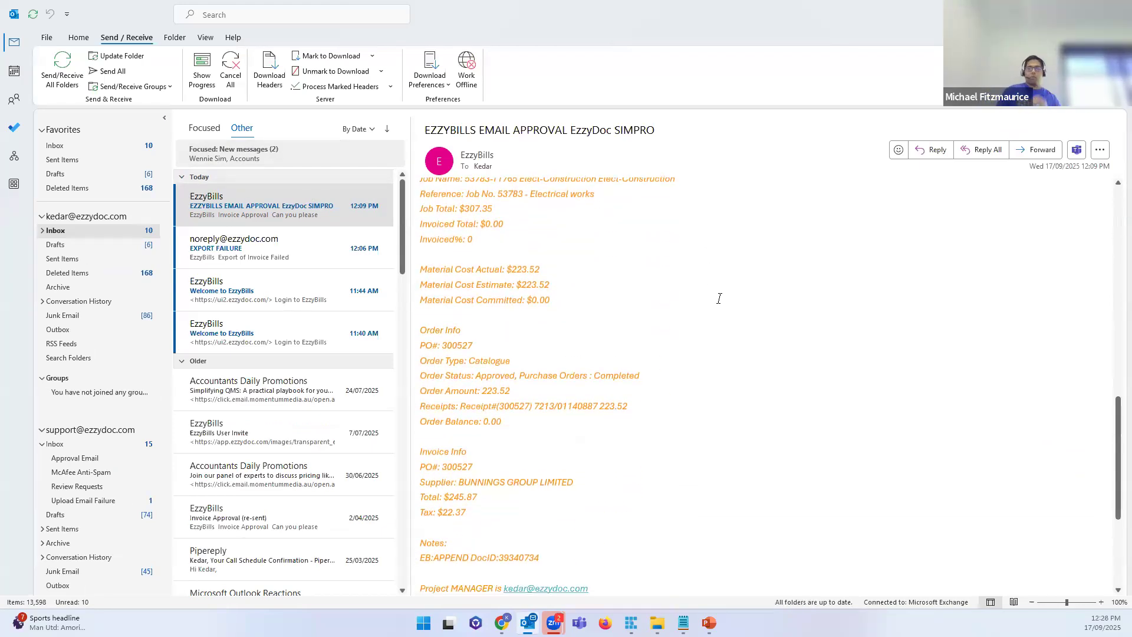
scroll(719, 298, down, 5)
scroll(718, 298, up, 4)
scroll(717, 298, down, 4)
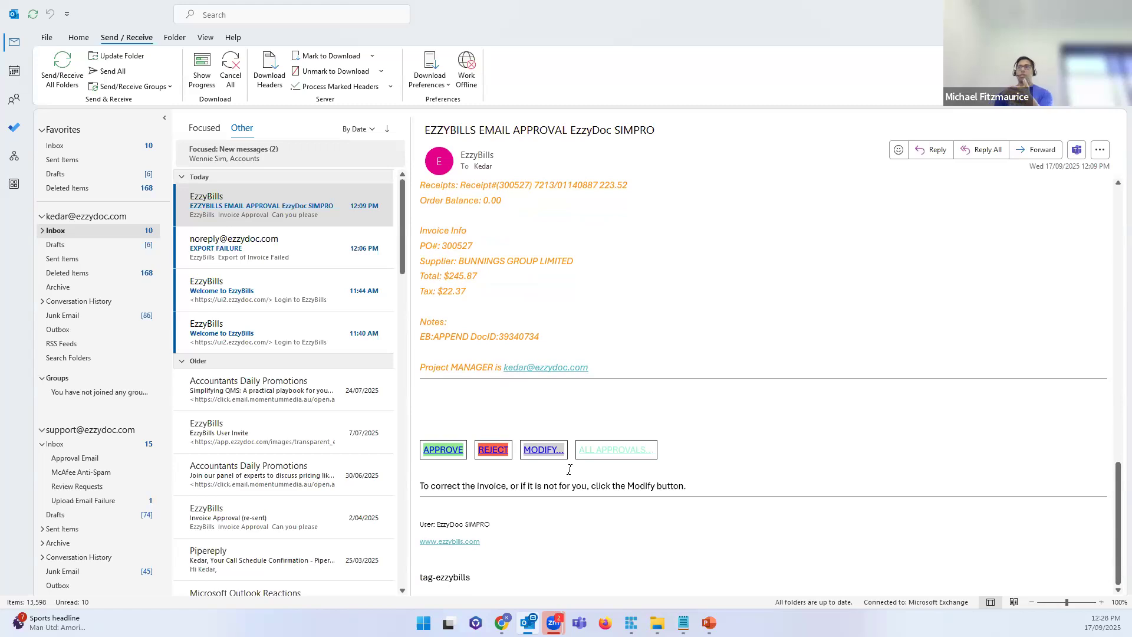
scroll(569, 469, up, 15)
scroll(570, 469, down, 15)
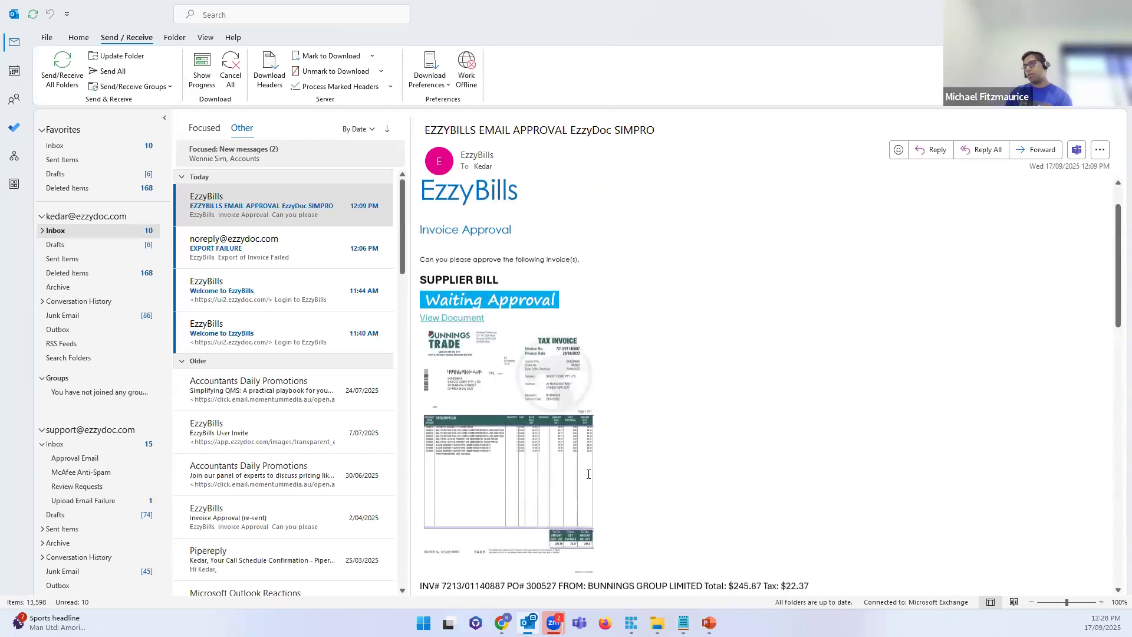
scroll(630, 528, down, 2)
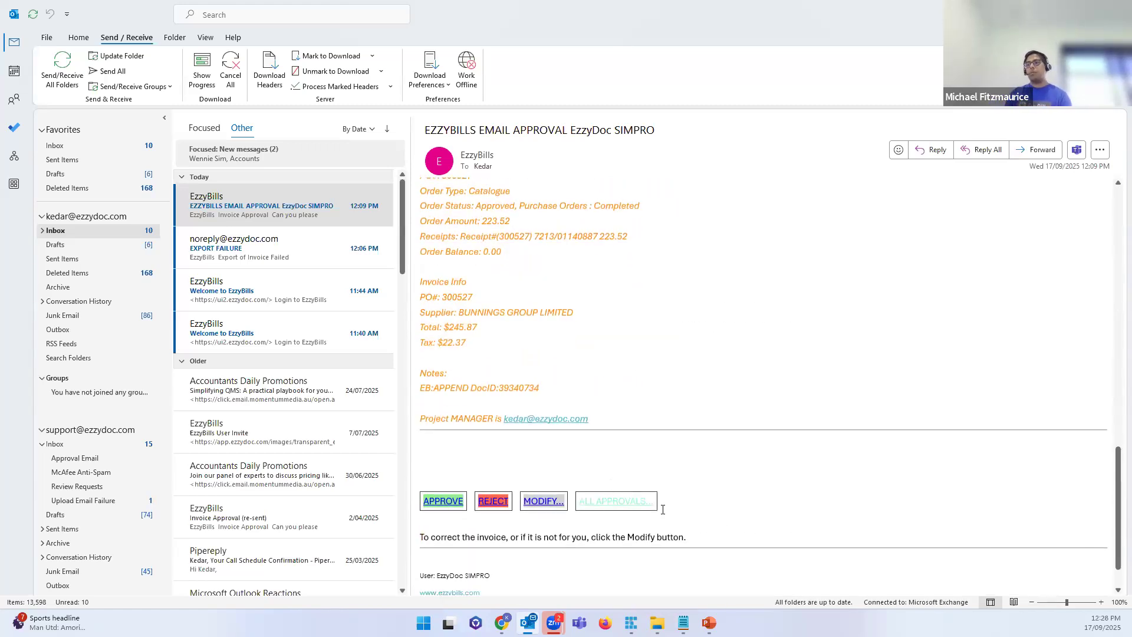
scroll(651, 491, down, 1)
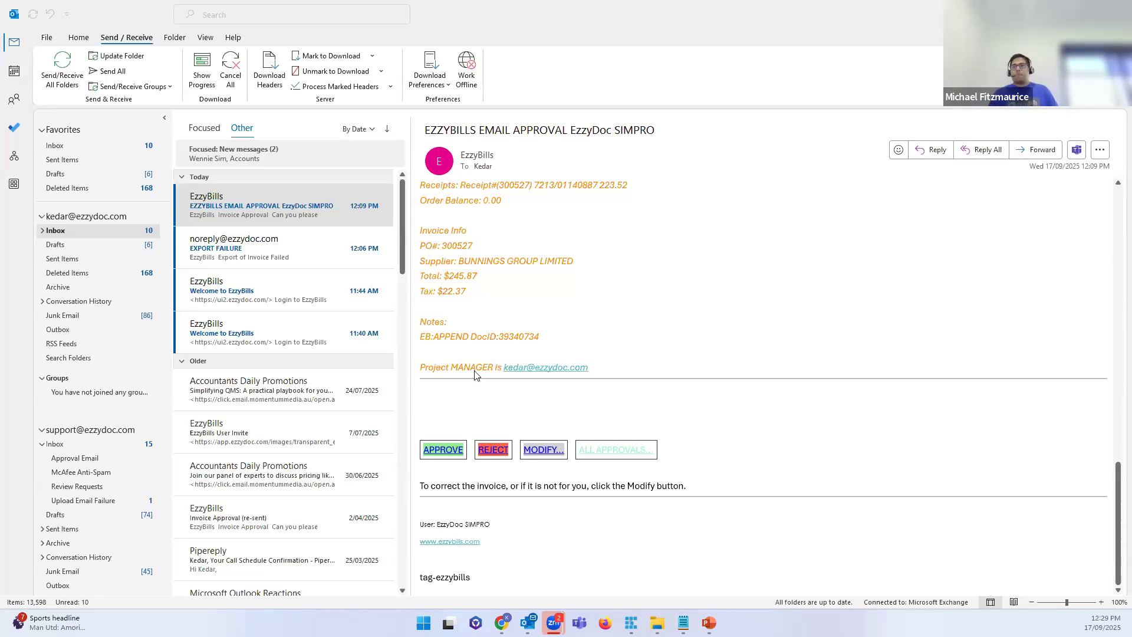
mouse_move(501, 622)
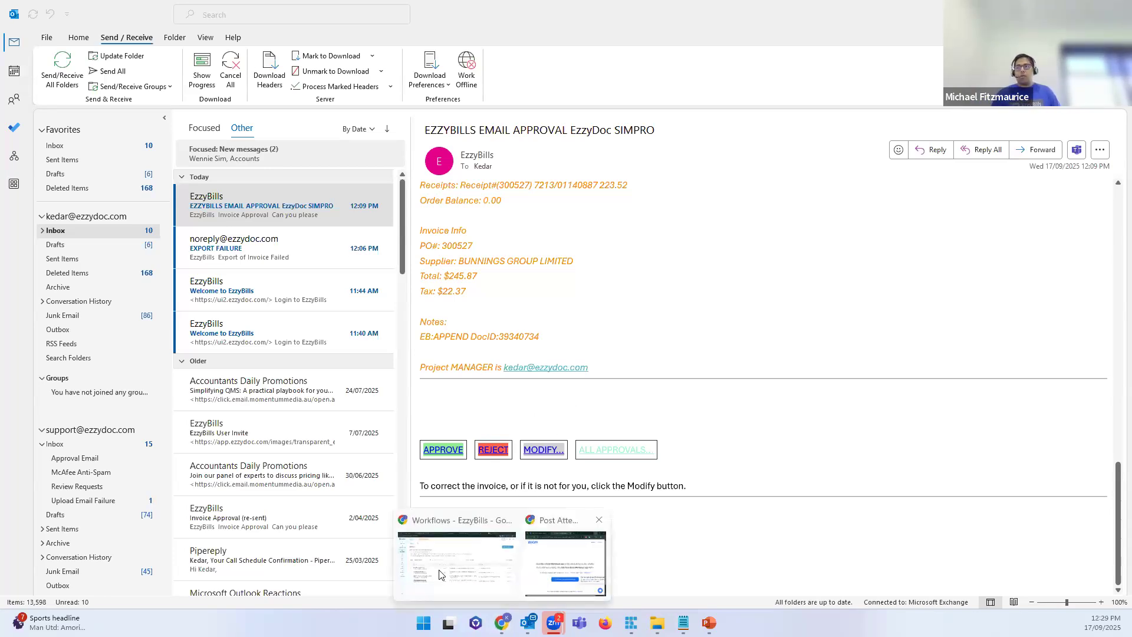
click(517, 526)
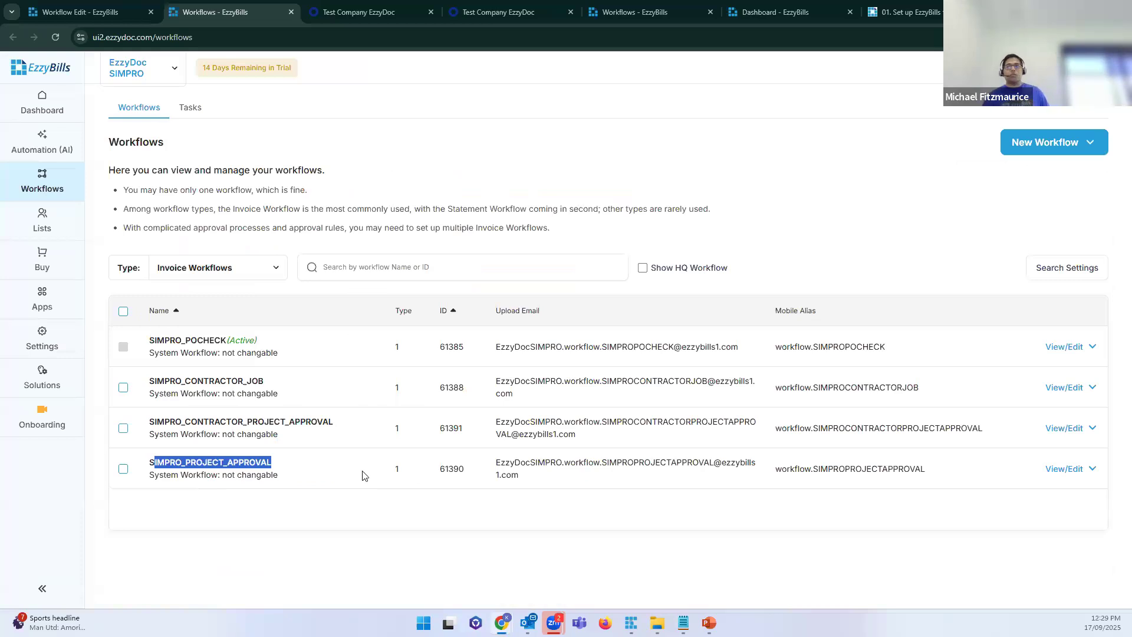
Step: Show the Dashboard document list with Include Archived/Deleted ticked
click(334, 519)
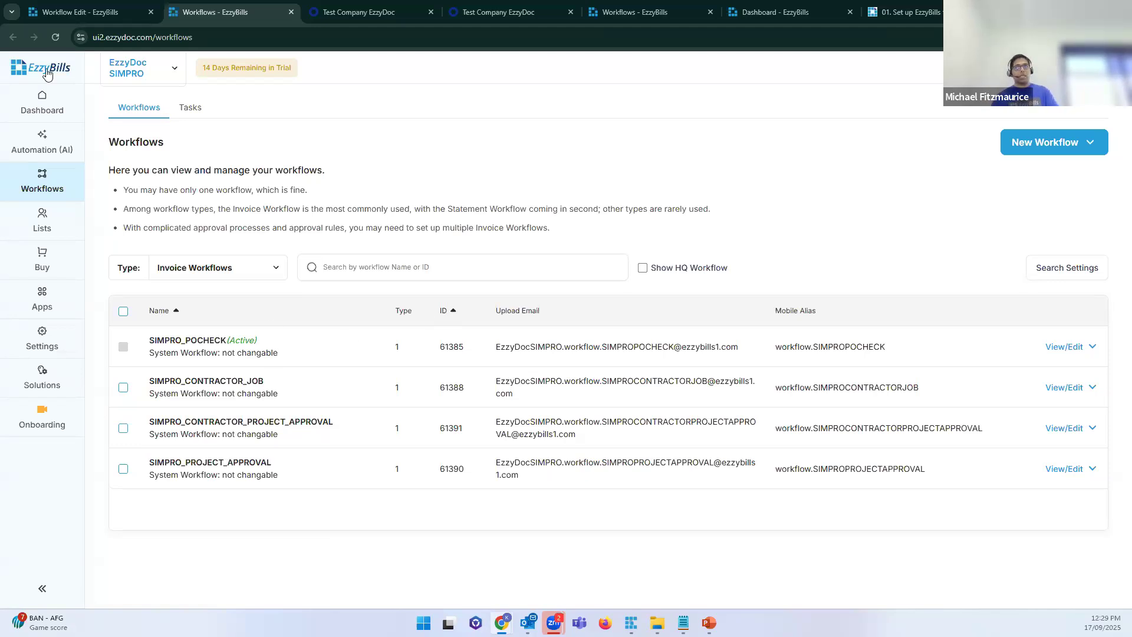
click(63, 105)
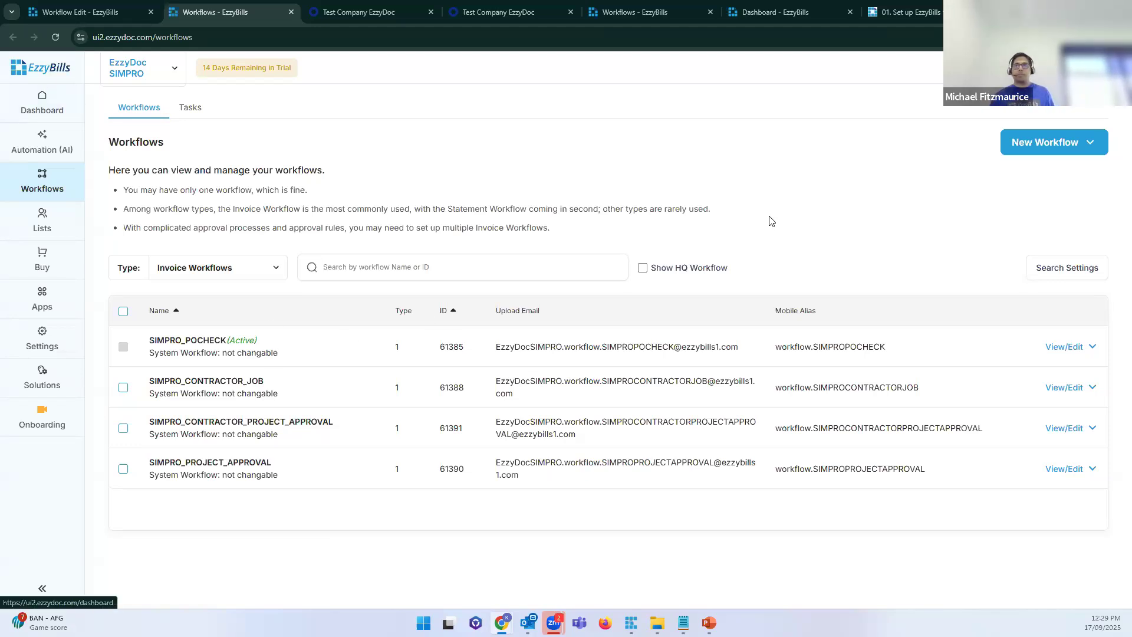
click(919, 221)
Step: Open the failed 39340910 document's edit page, check the Switch Workflow to options, then close it
drag(571, 391, 458, 390)
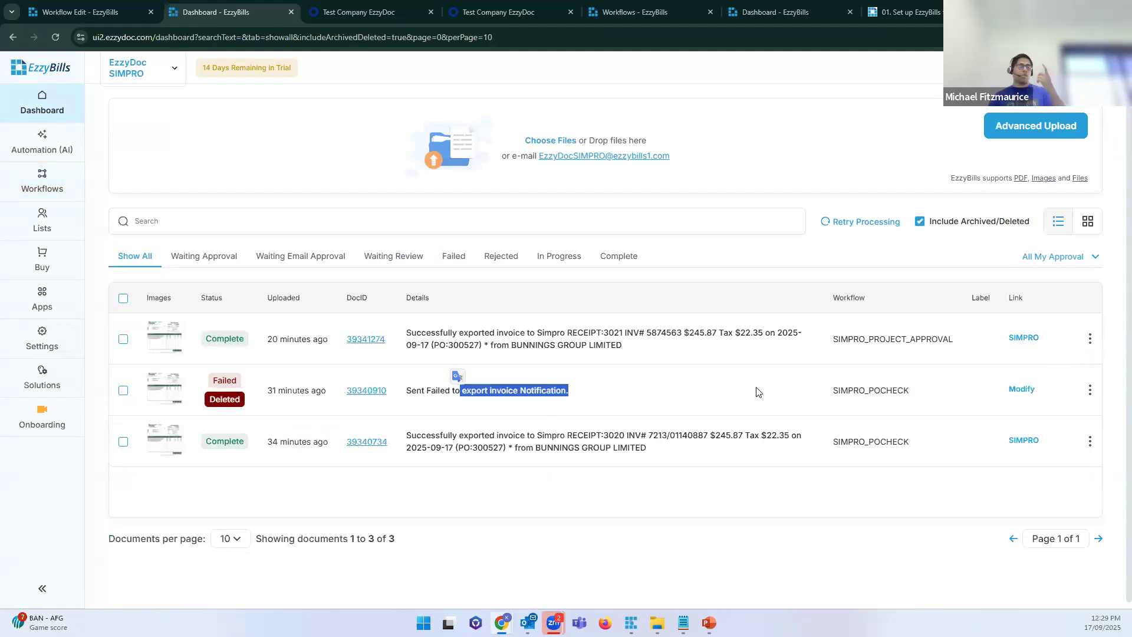
click(1115, 382)
click(1026, 390)
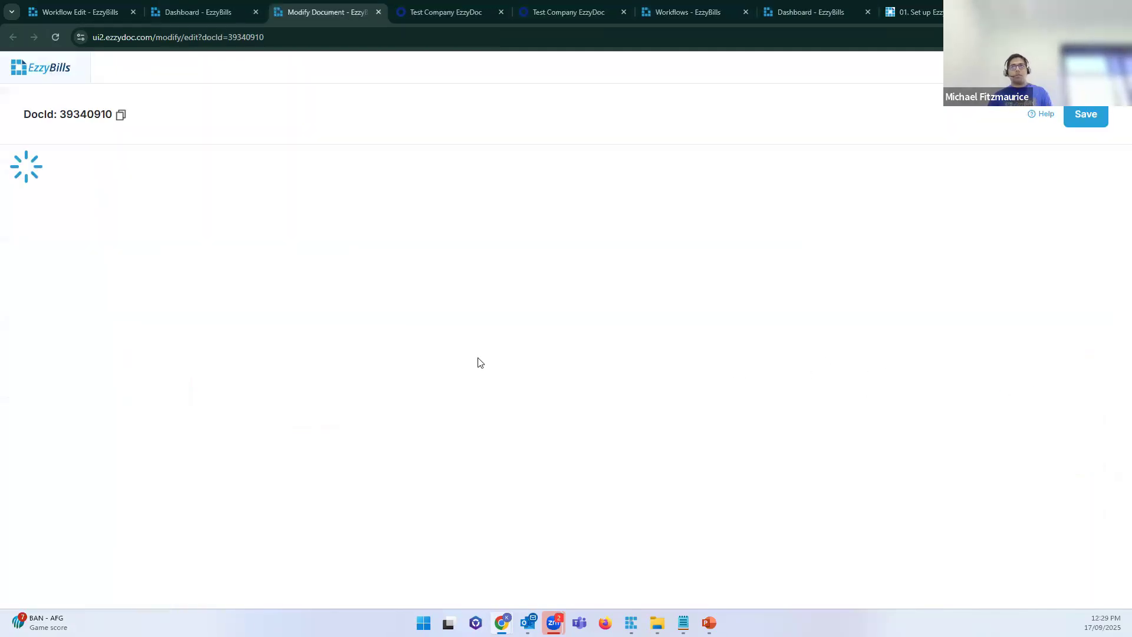
scroll(755, 361, down, 4)
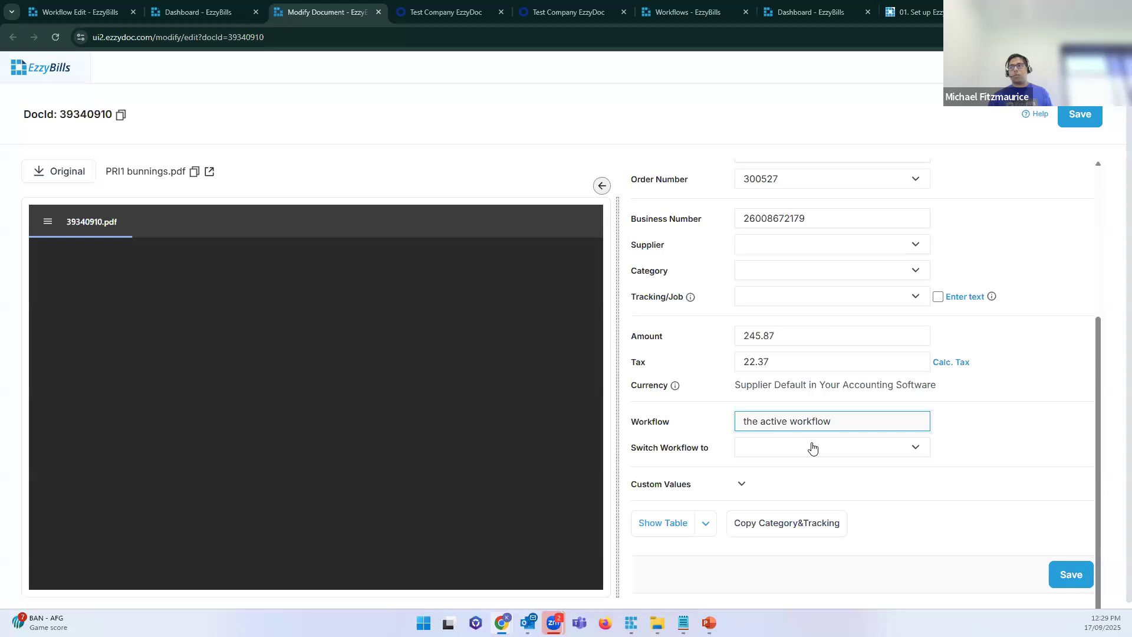
click(836, 449)
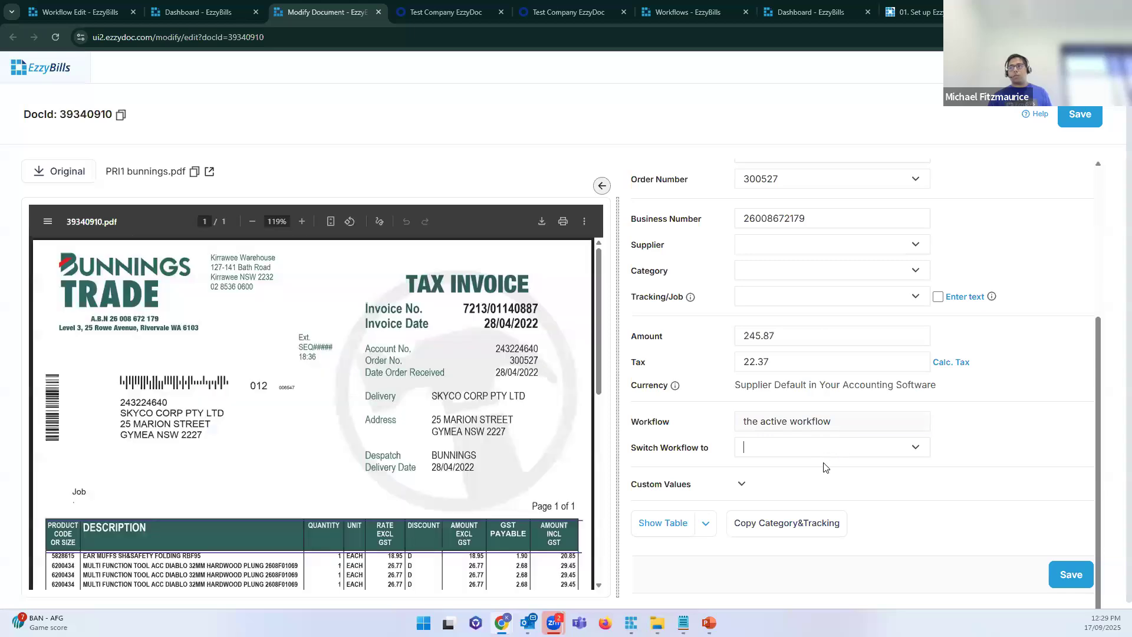
click(916, 449)
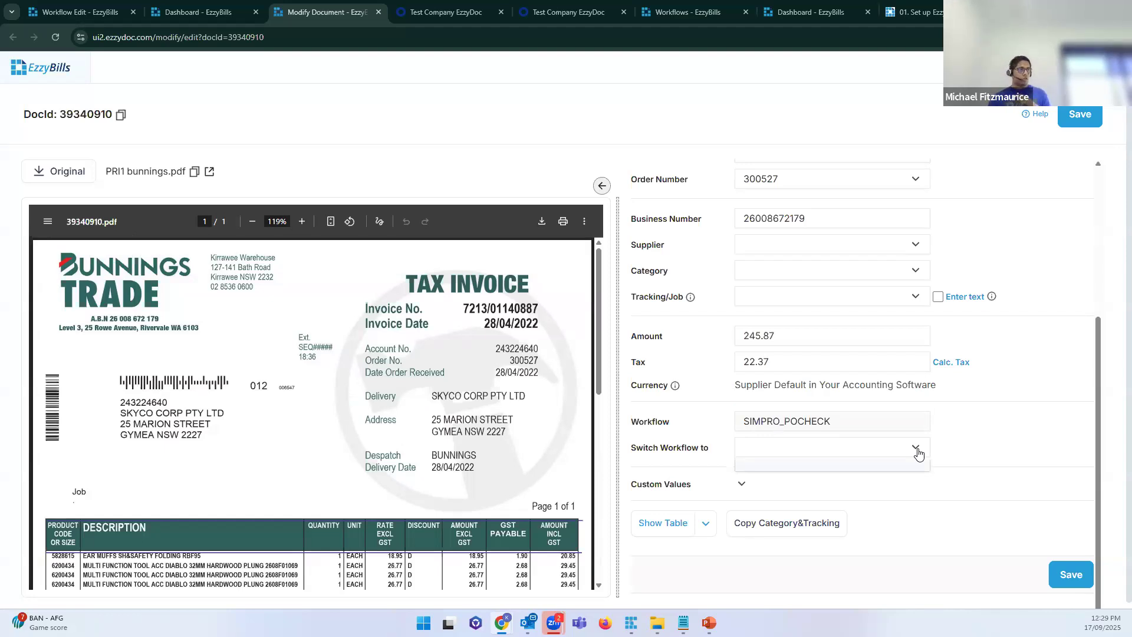
middle_click(335, 13)
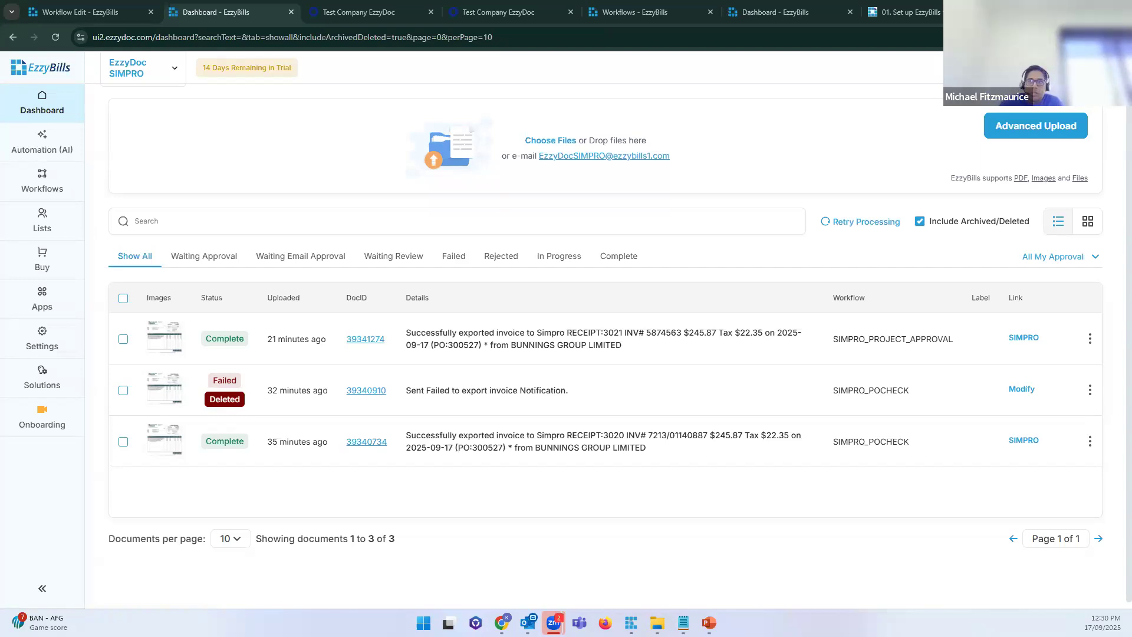
Step: Go to the Workflows list from the sidebar
click(35, 189)
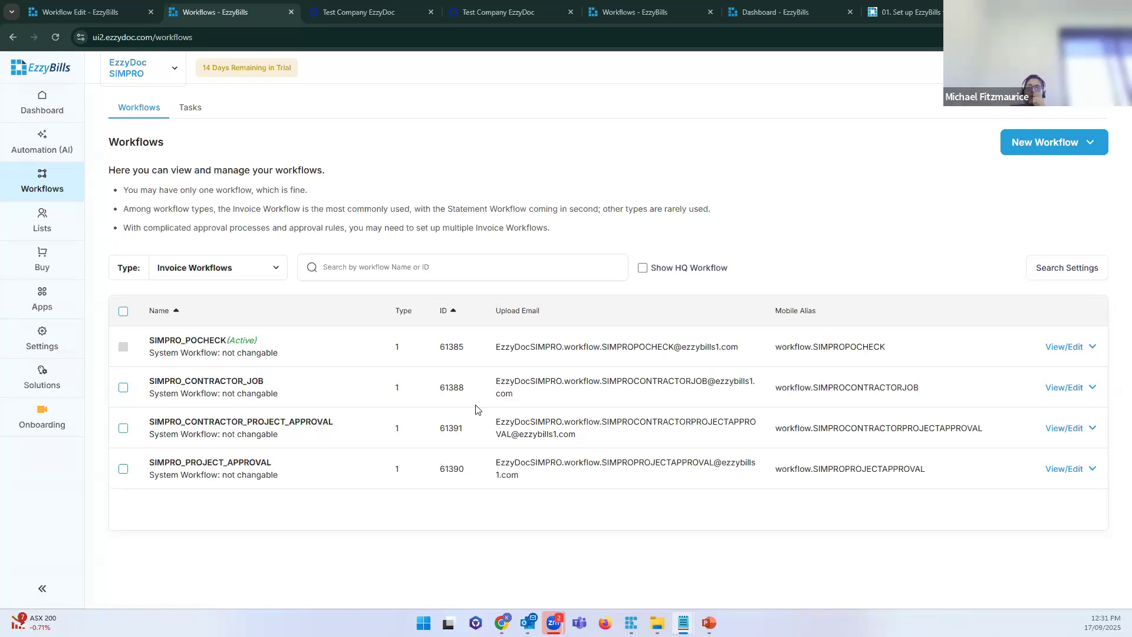
Step: Create a workflow from the Simpro Job Cost workflow template, found by searching 'jo'
click(1045, 147)
click(1037, 173)
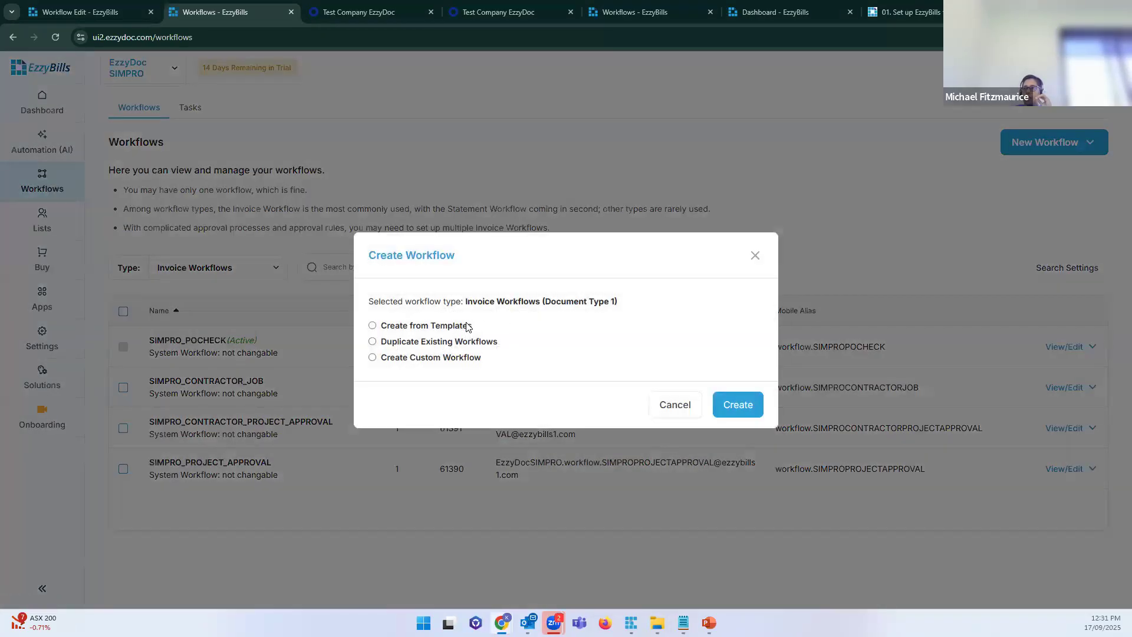
click(470, 326)
click(487, 396)
text(job)
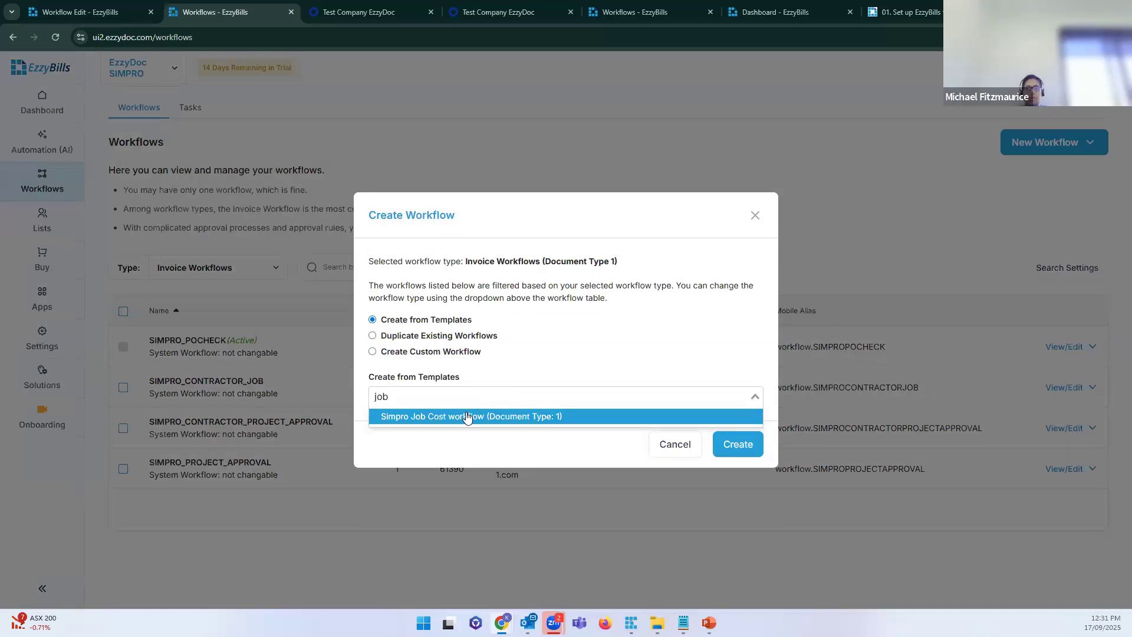
click(469, 416)
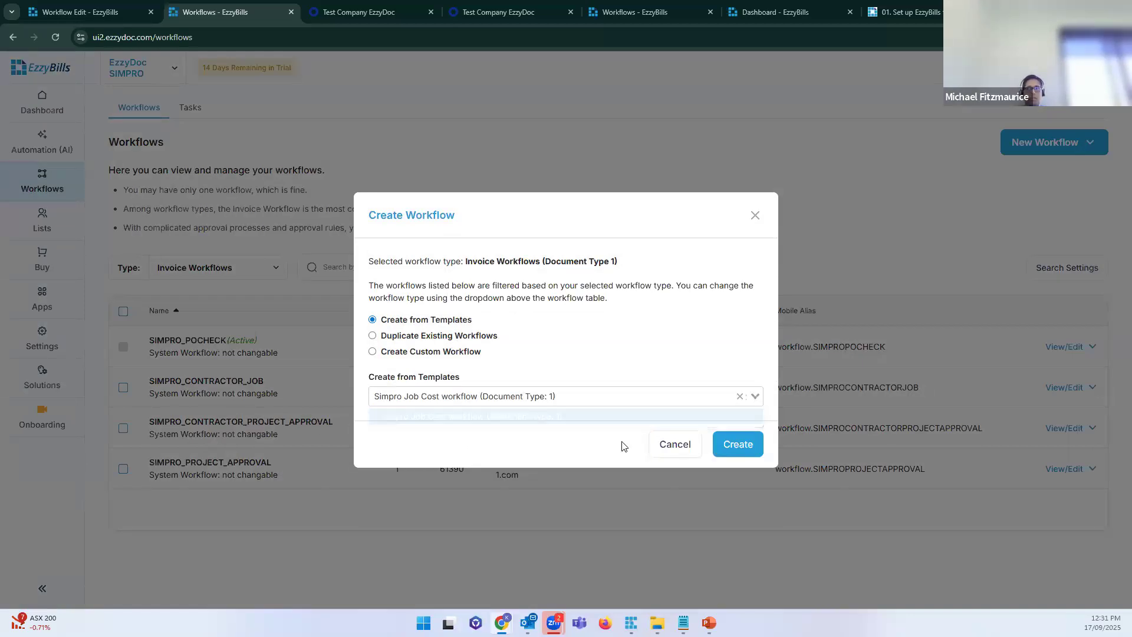
click(736, 444)
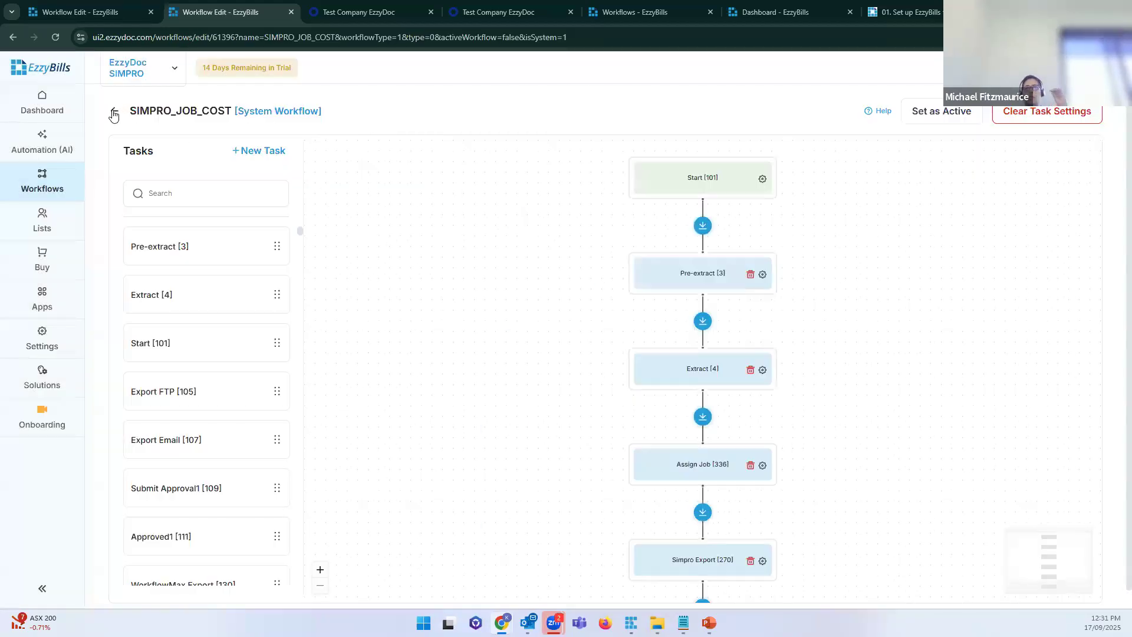
Step: Leave the SIMPRO_JOB_COST editor and go back to the Workflows list
click(113, 112)
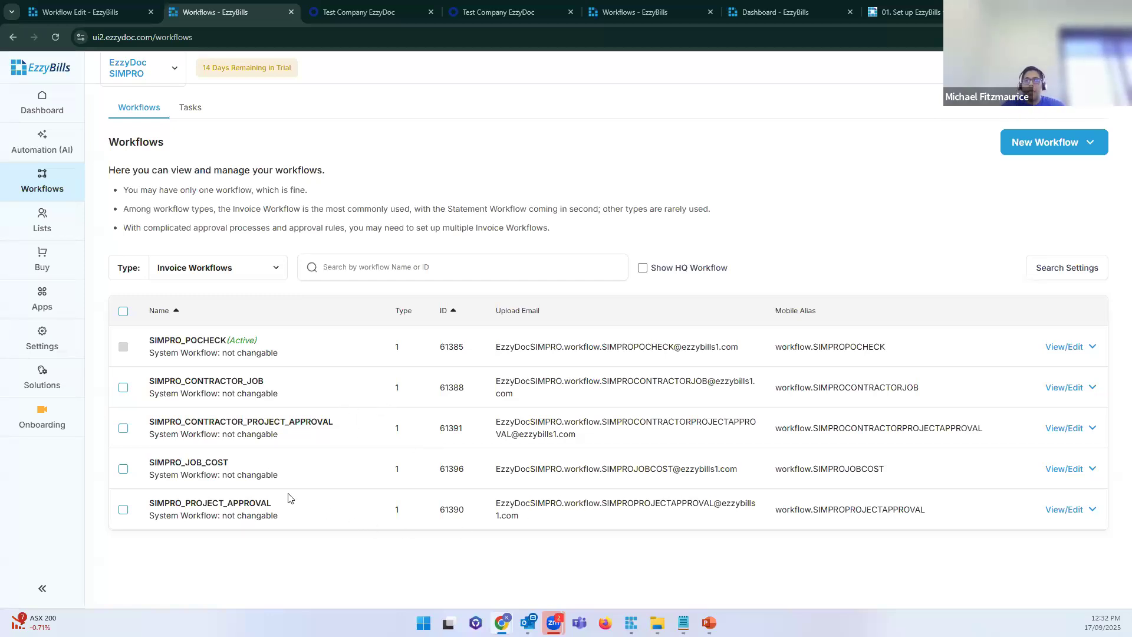
Step: Point out SIMPRO_JOB_COST in the Workflows list, then go back to the Dashboard
double_click(173, 464)
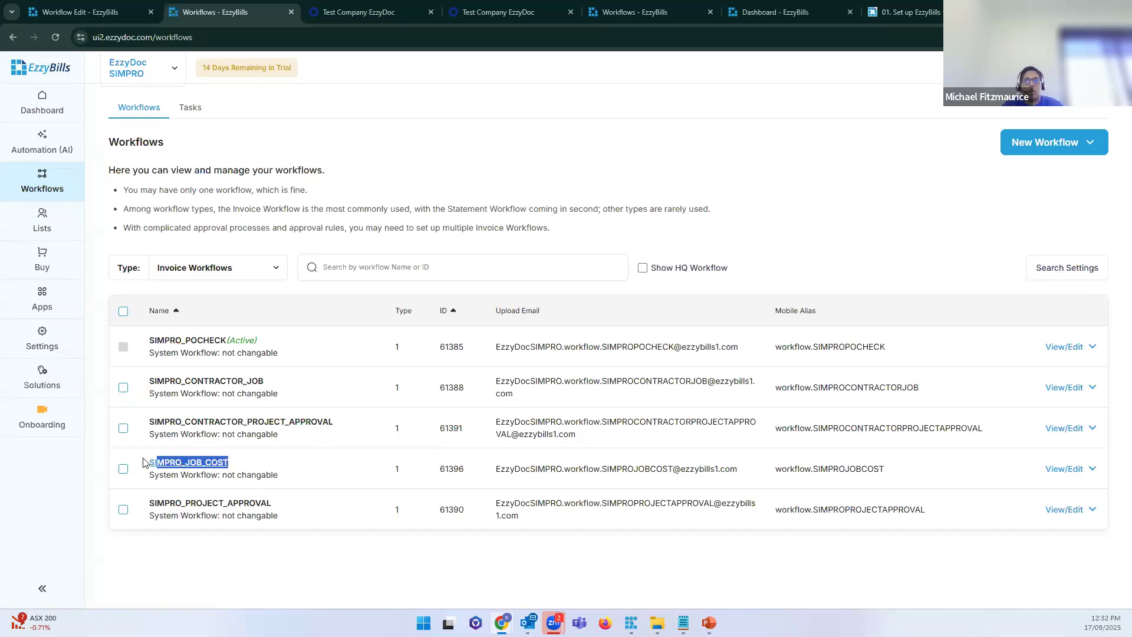
click(356, 585)
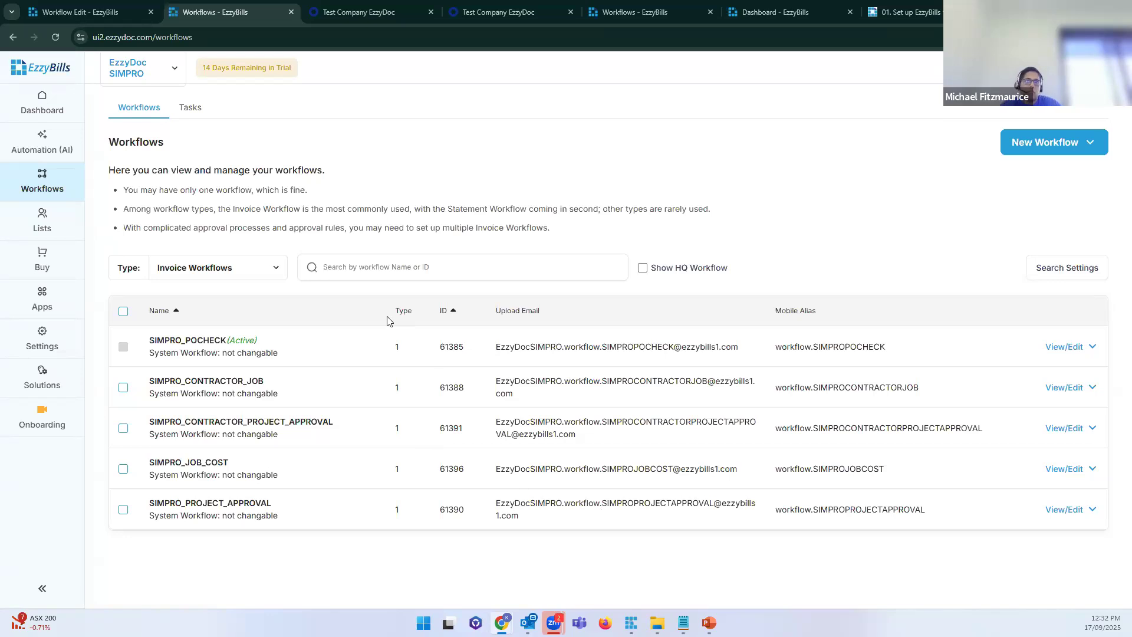
click(48, 107)
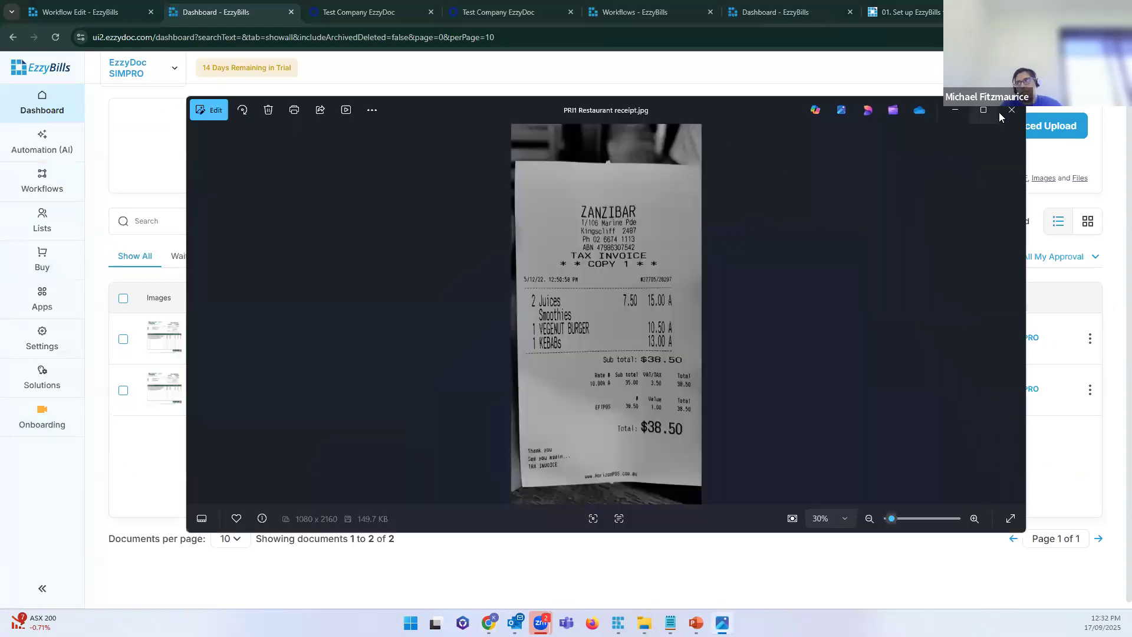
Step: Close the photo viewer and drop the restaurant receipt into Advanced Upload under SIMPRO_JOB_COST
click(1010, 110)
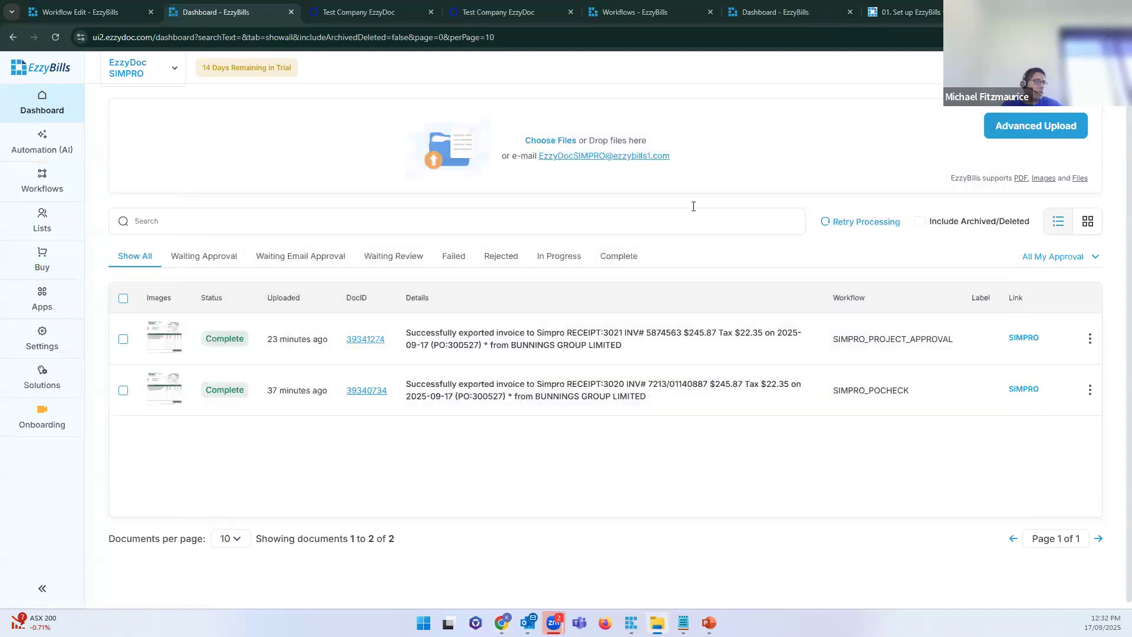
click(1016, 133)
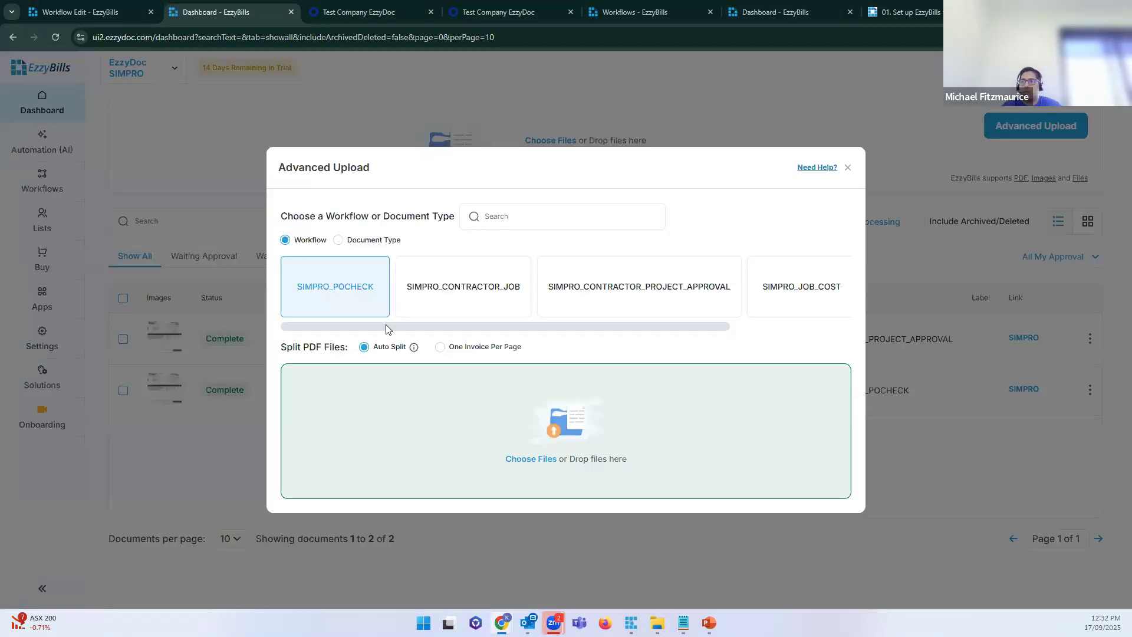
drag(396, 326, 616, 311)
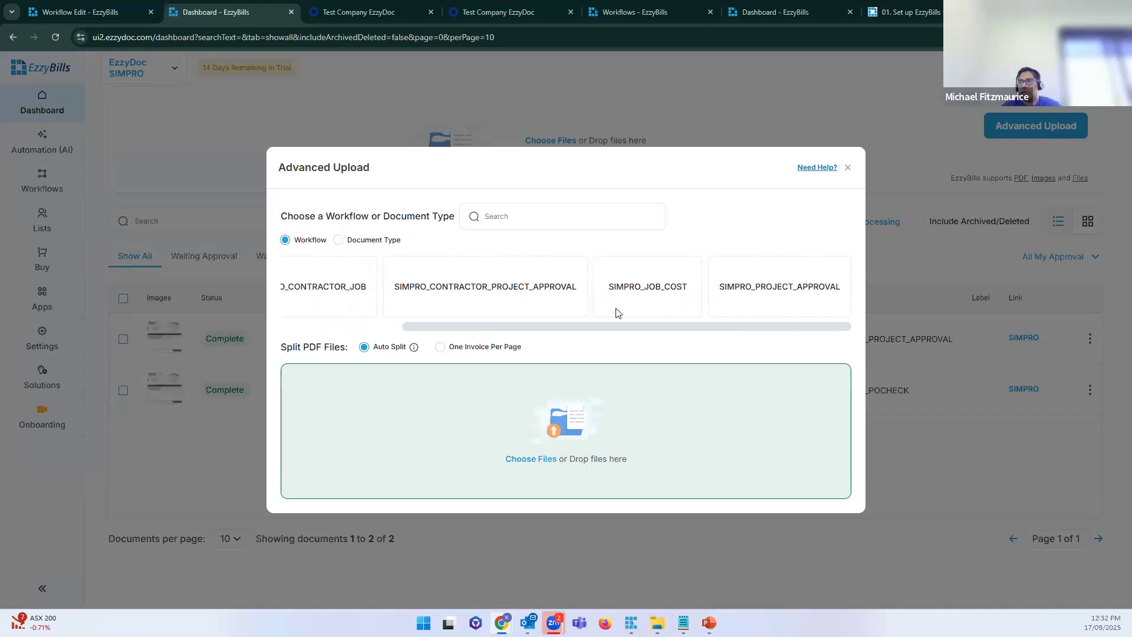
click(647, 290)
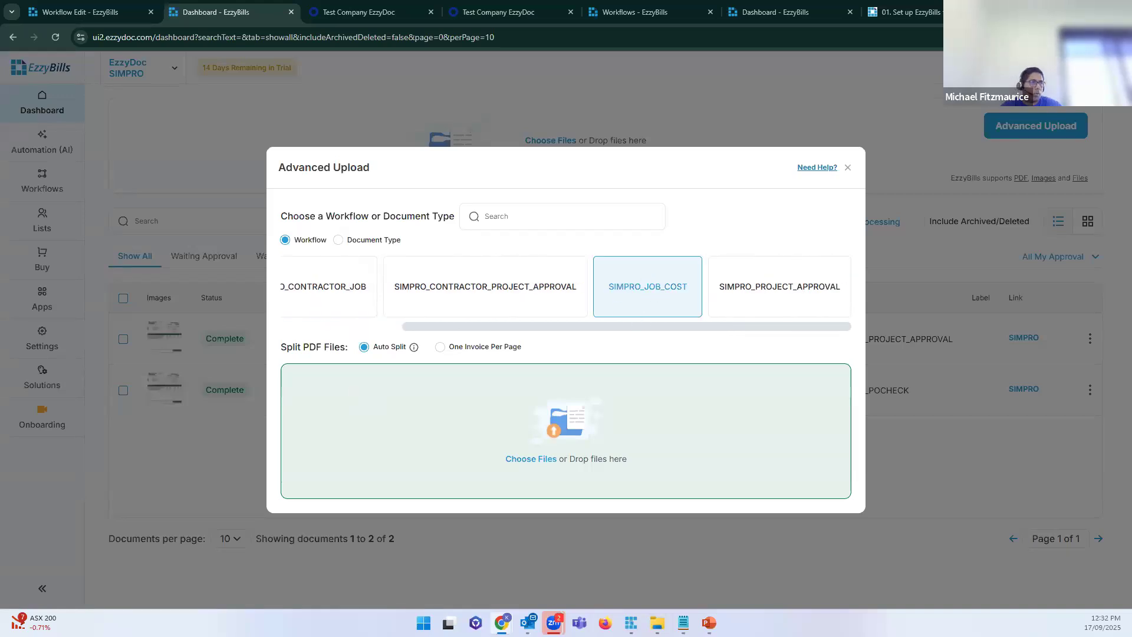
drag(707, 430, 651, 461)
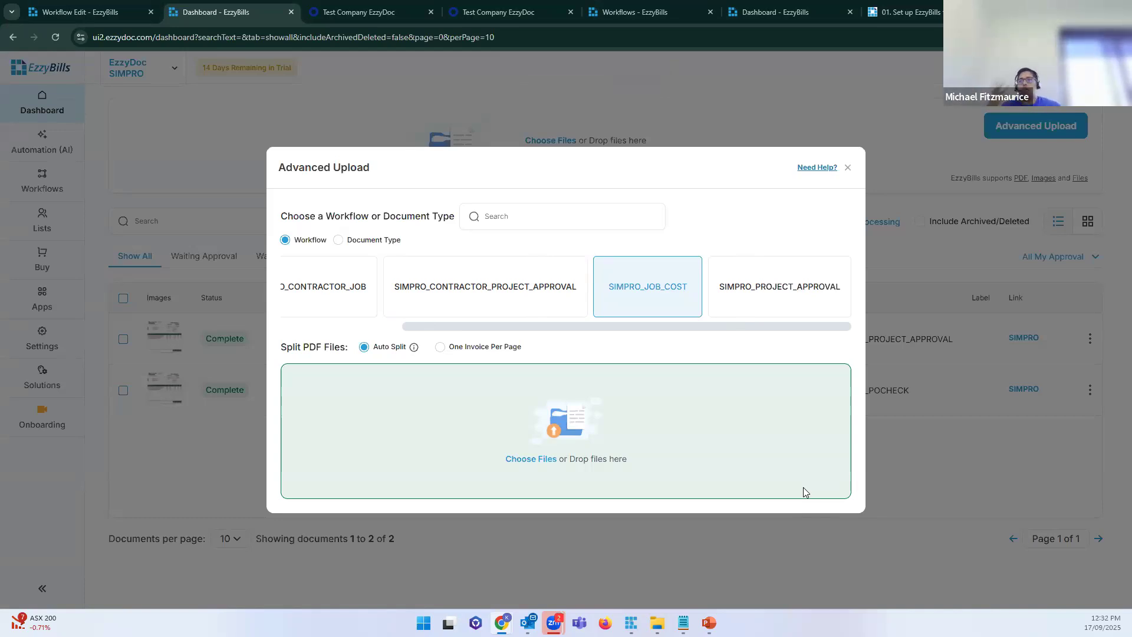
Step: Close the upload window and confirm the new row reports 'AssignJob failed. Job missing'
click(848, 167)
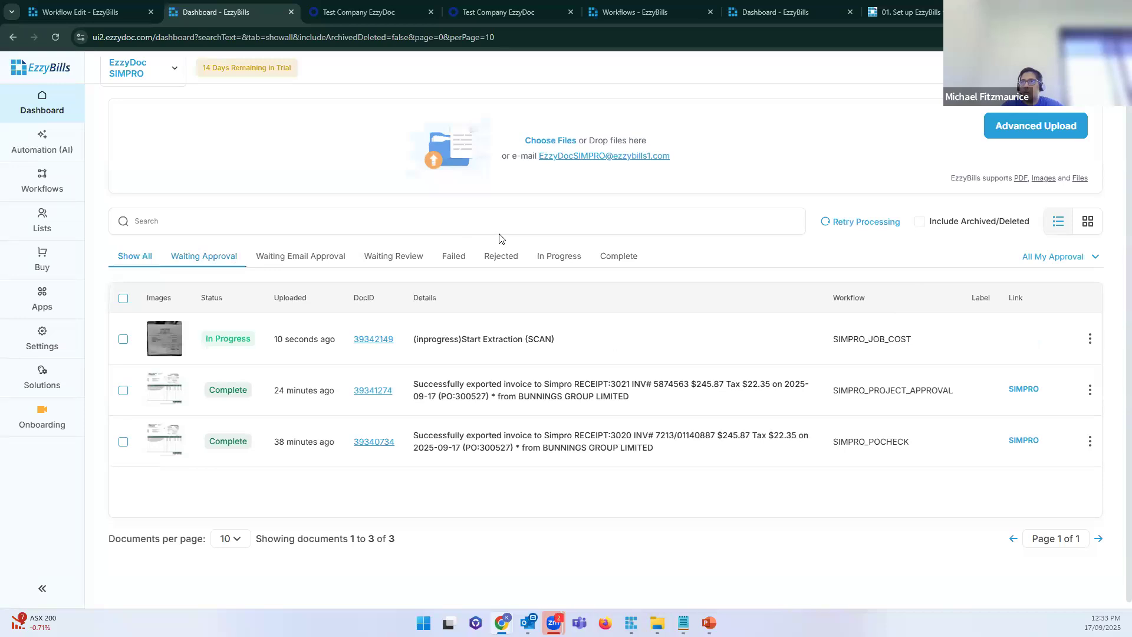
drag(560, 343, 416, 335)
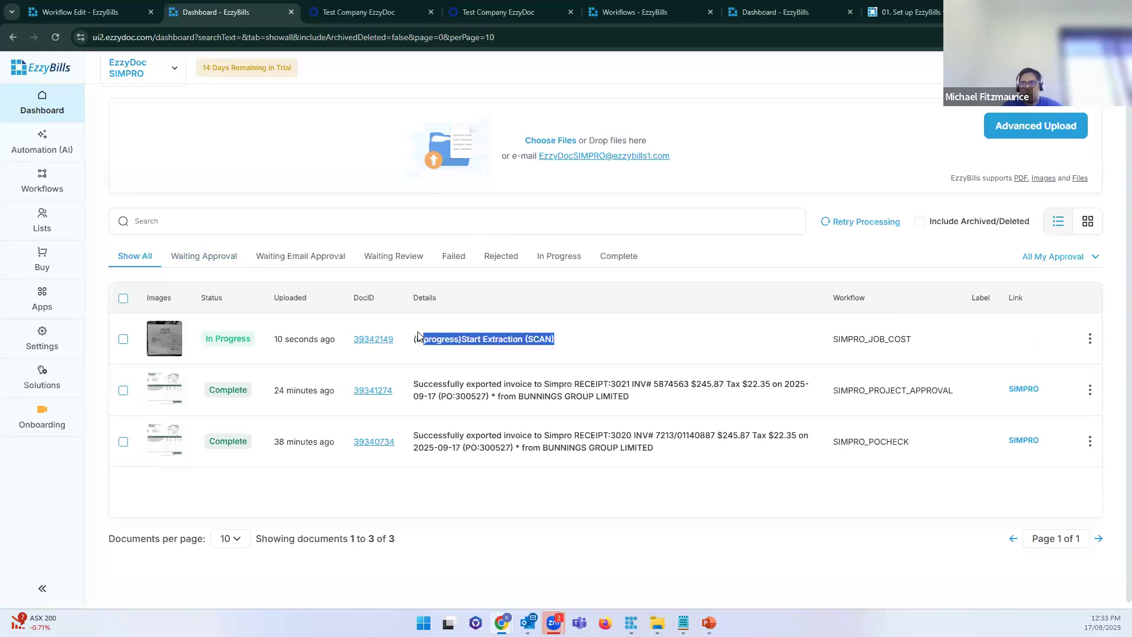
click(513, 339)
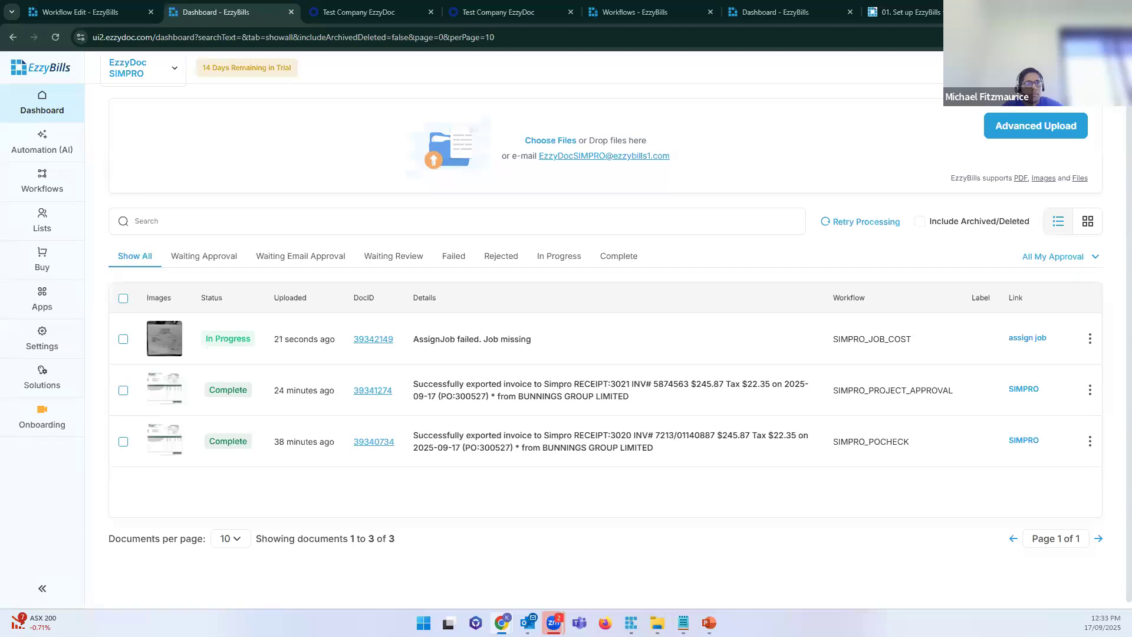
drag(543, 344, 414, 353)
click(547, 349)
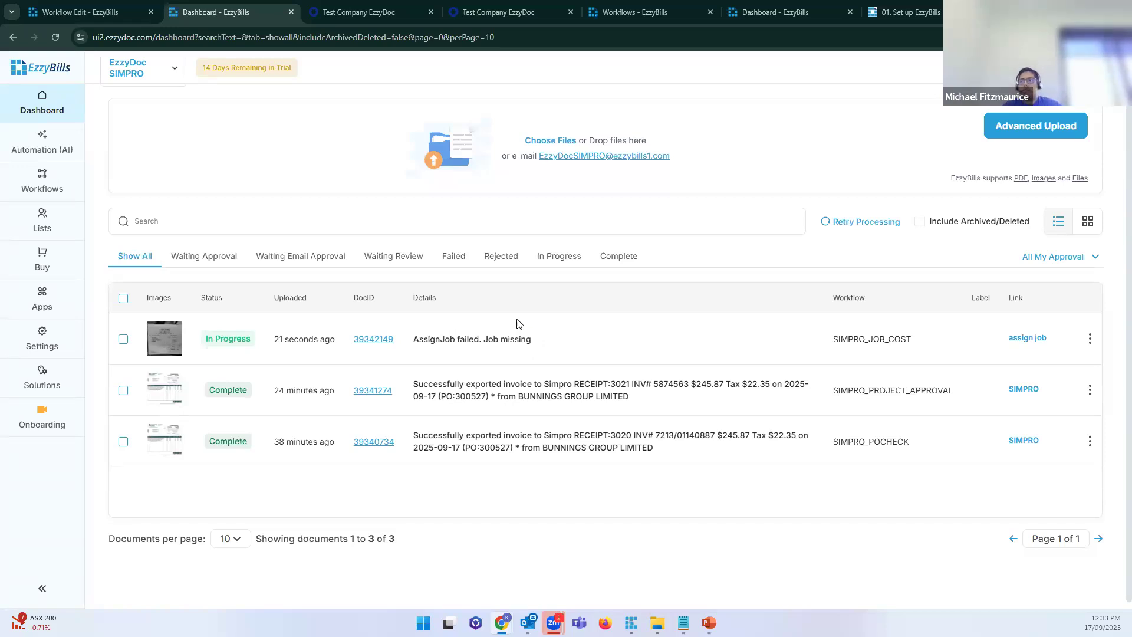
triple_click(416, 354)
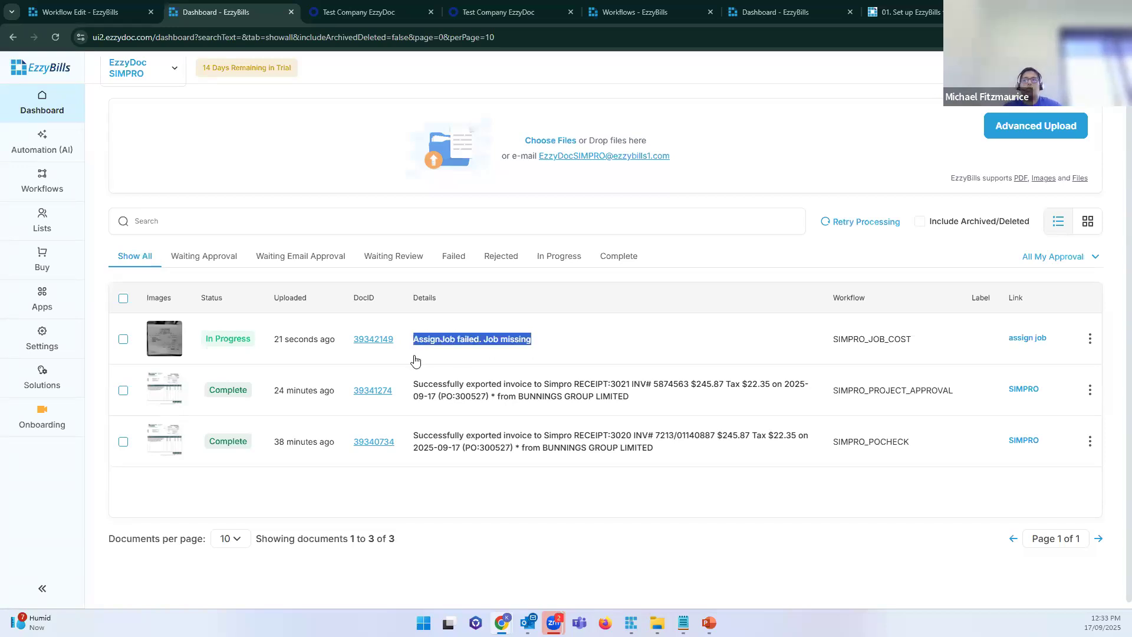
click(546, 347)
drag(544, 348, 412, 353)
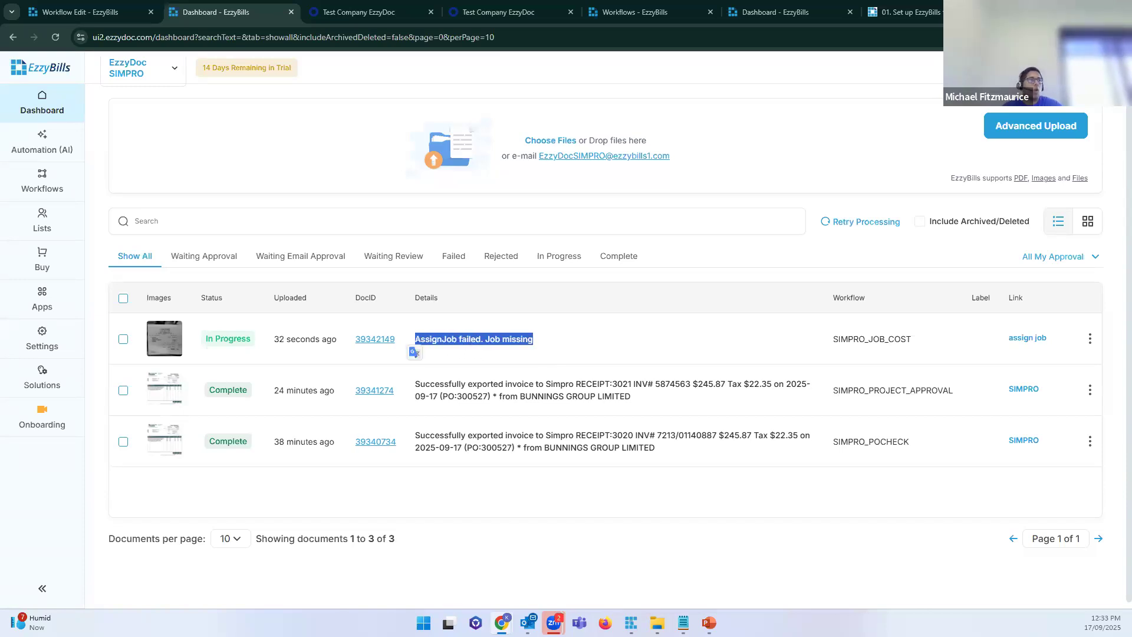
Step: Read the Assign Job email asking for a job to be chosen for the receipt
key(alt+Tab)
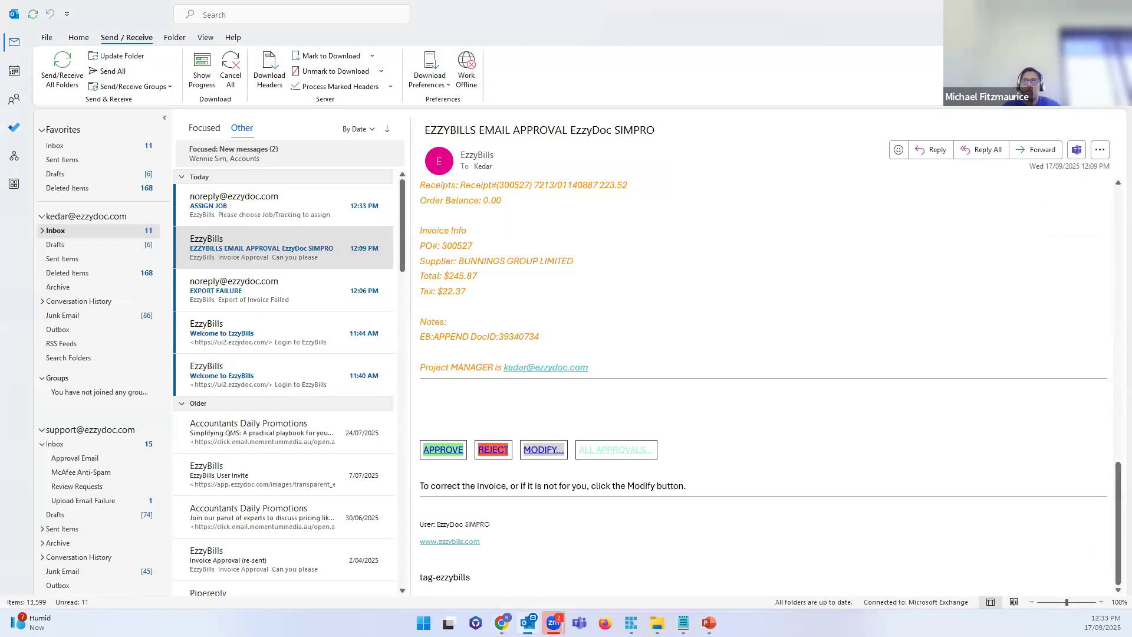
click(343, 213)
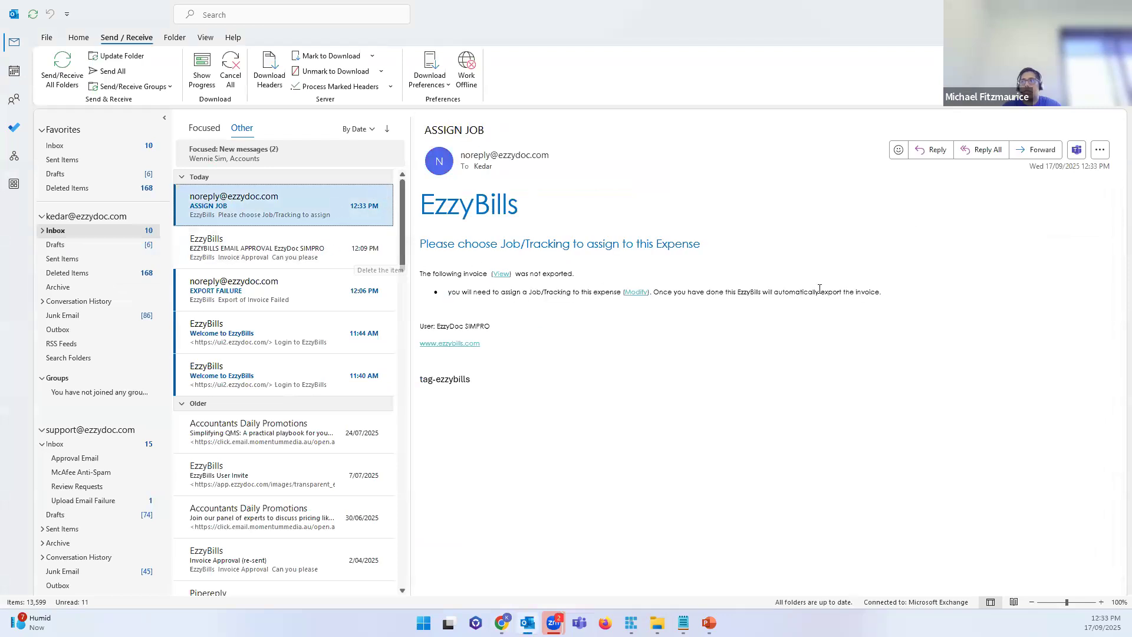
drag(420, 244, 753, 250)
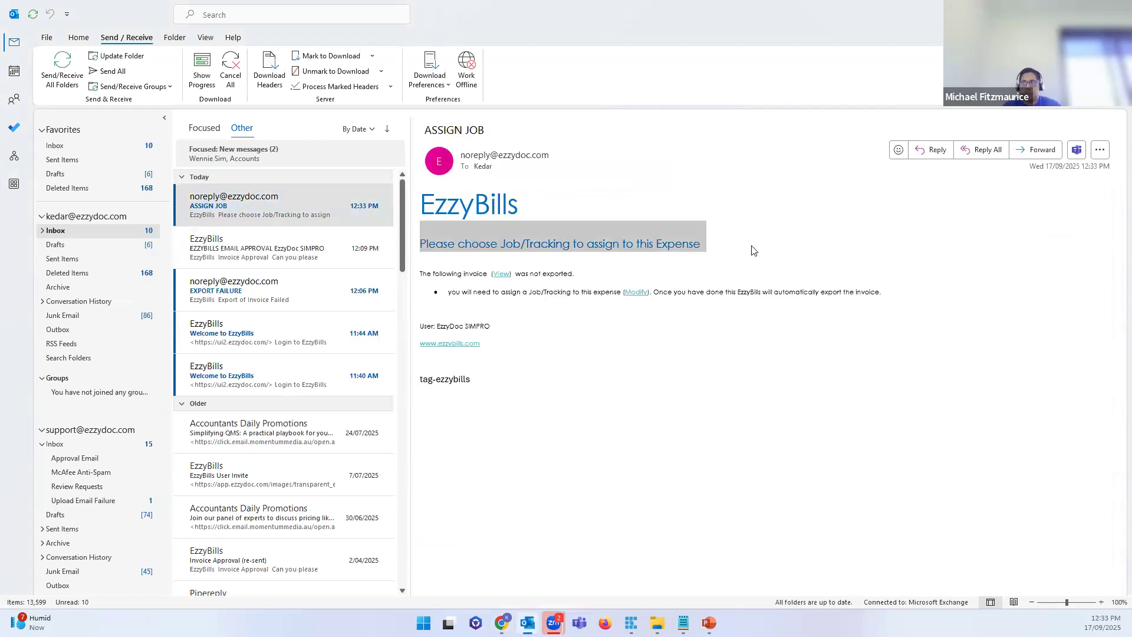
click(529, 288)
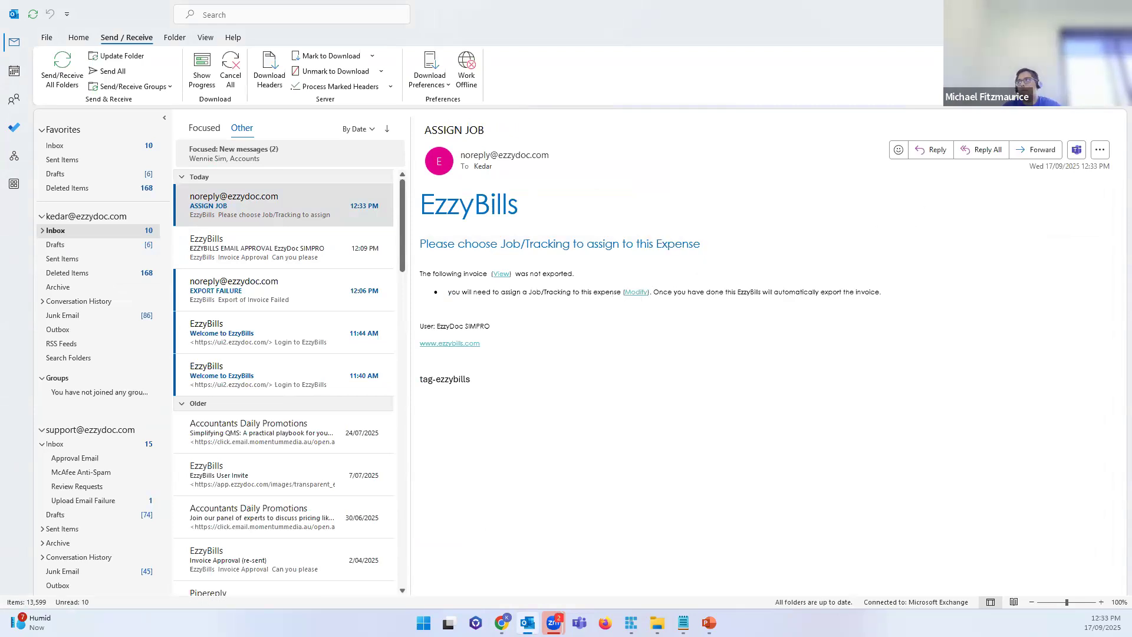
Step: Open the Assign Job page for receipt 39342149 from the dashboard row
key(alt+Tab)
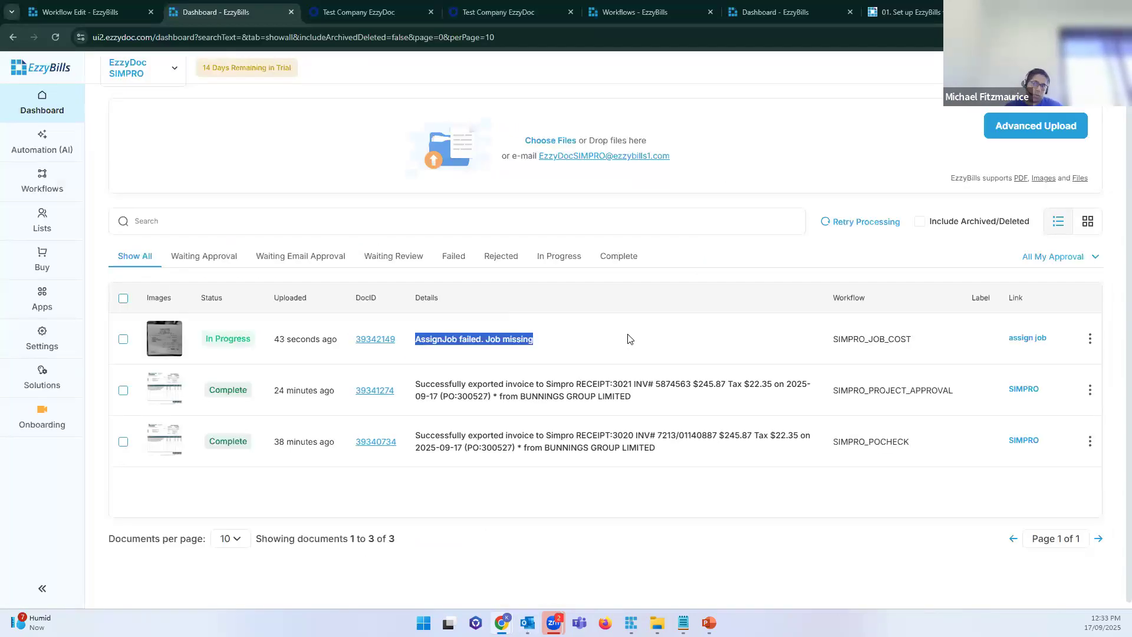
click(628, 336)
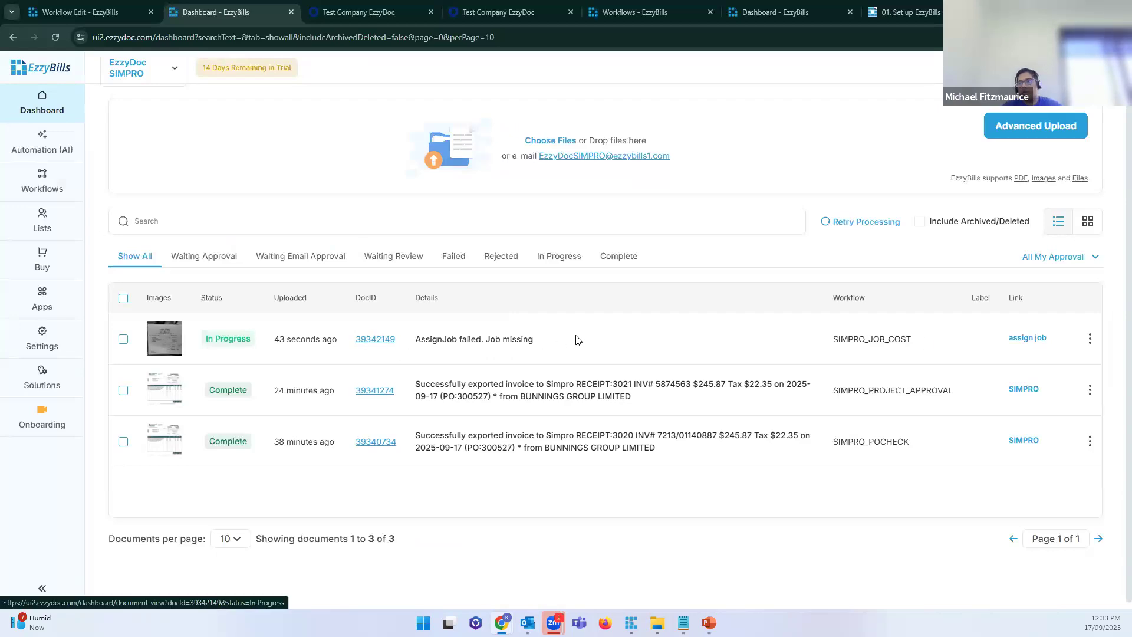
click(1026, 338)
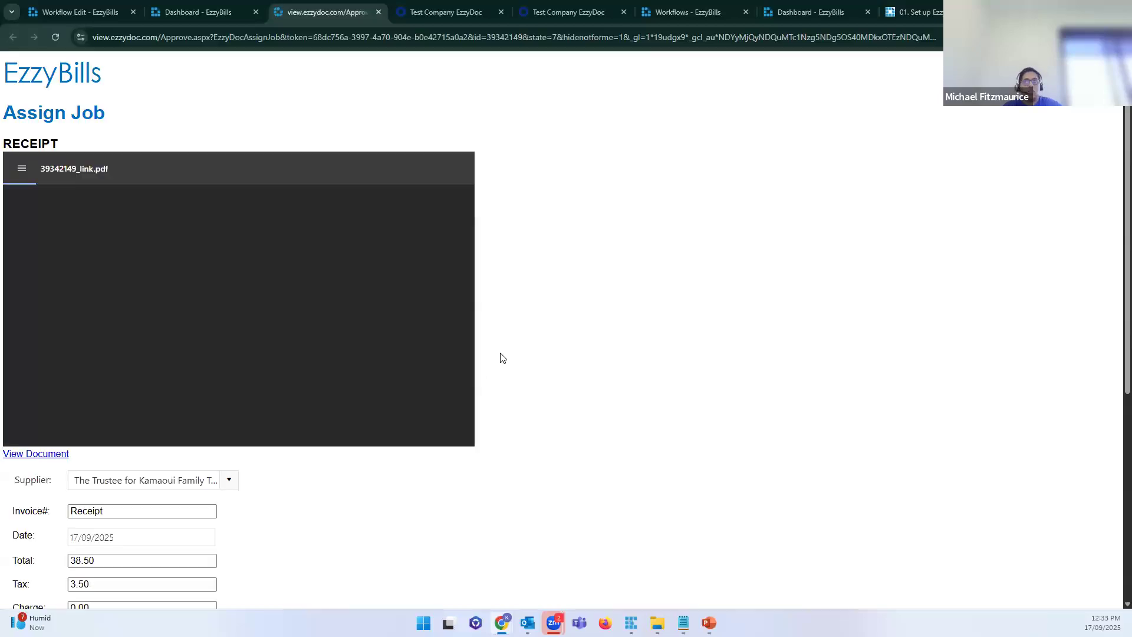
Step: Replace the Invoice# value 'Receipt' with 289875
scroll(341, 303, down, 5)
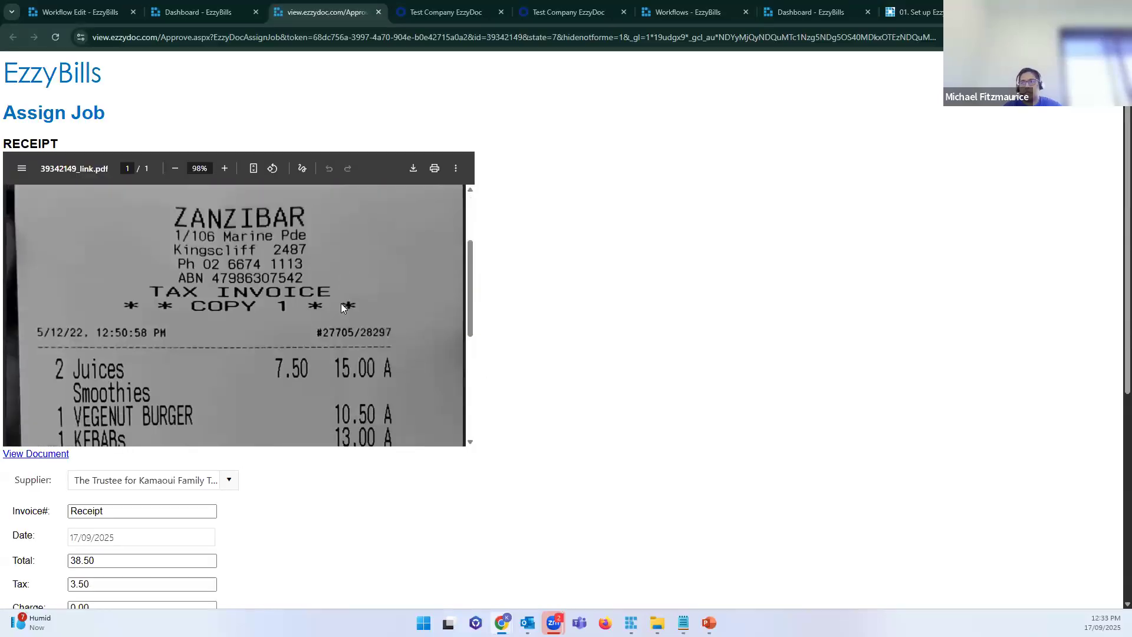
scroll(655, 333, down, 2)
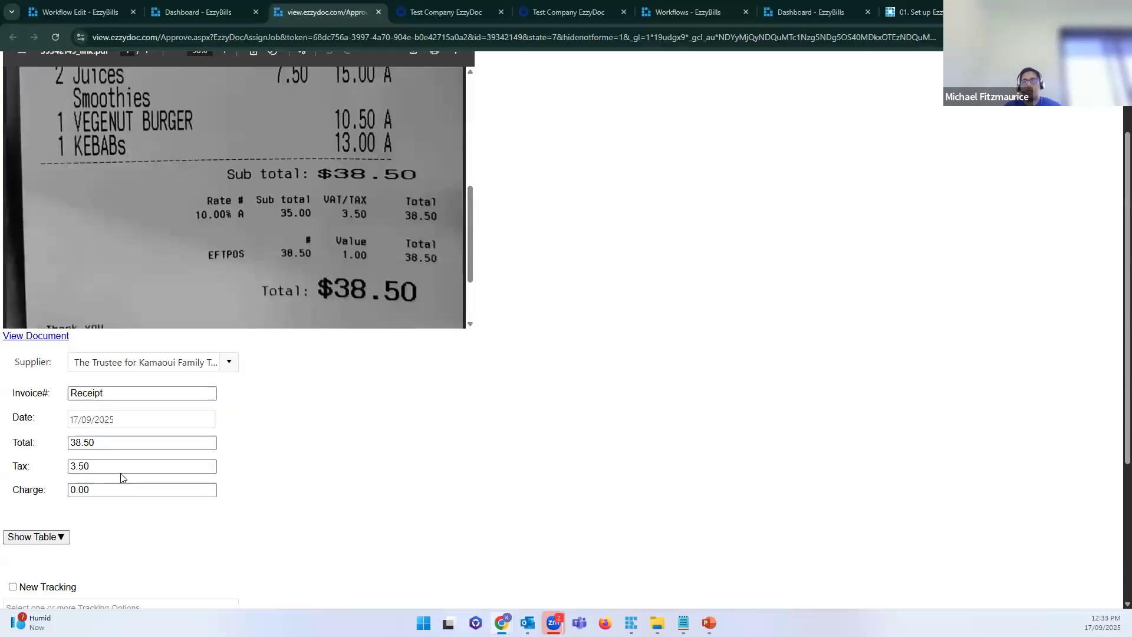
double_click(118, 394)
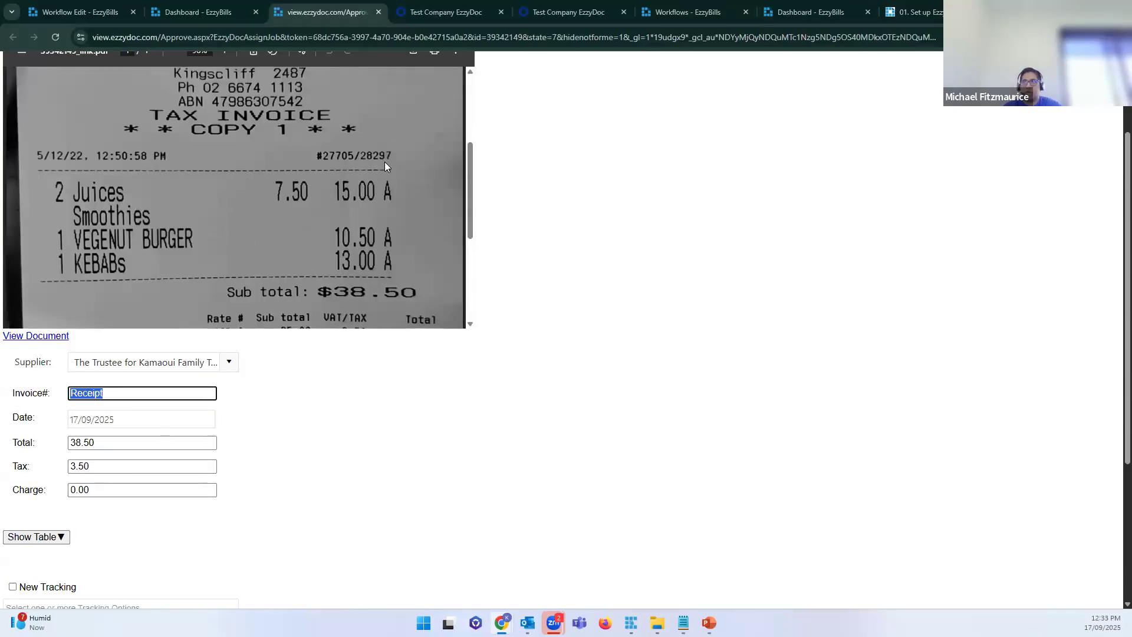
click(122, 394)
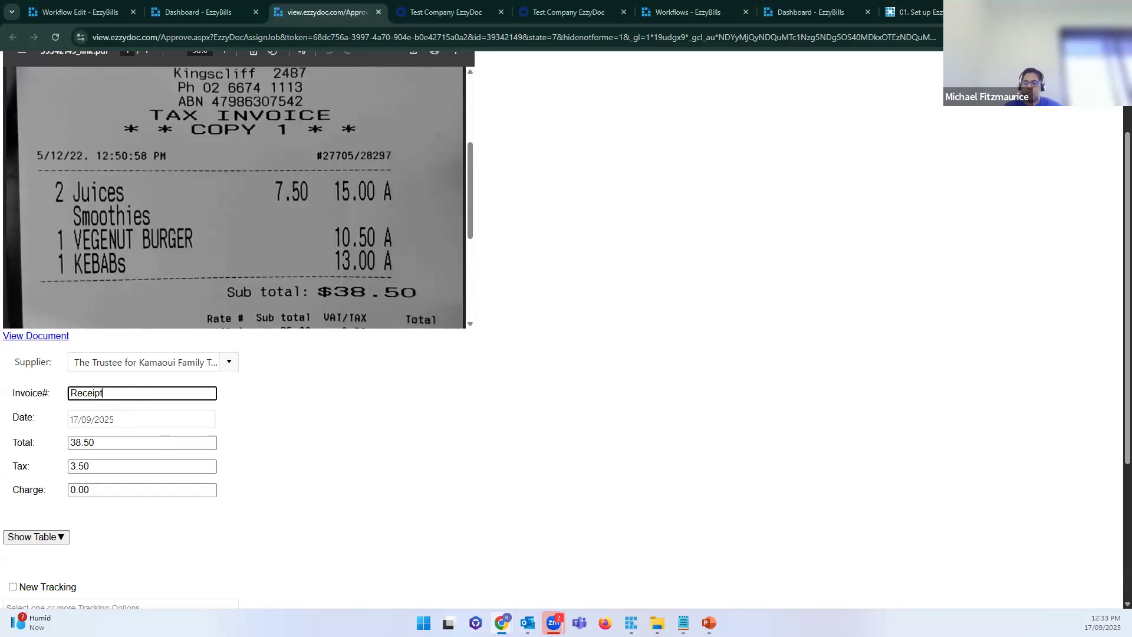
key(ctrl+a)
key(BackSpace)
text(289875)
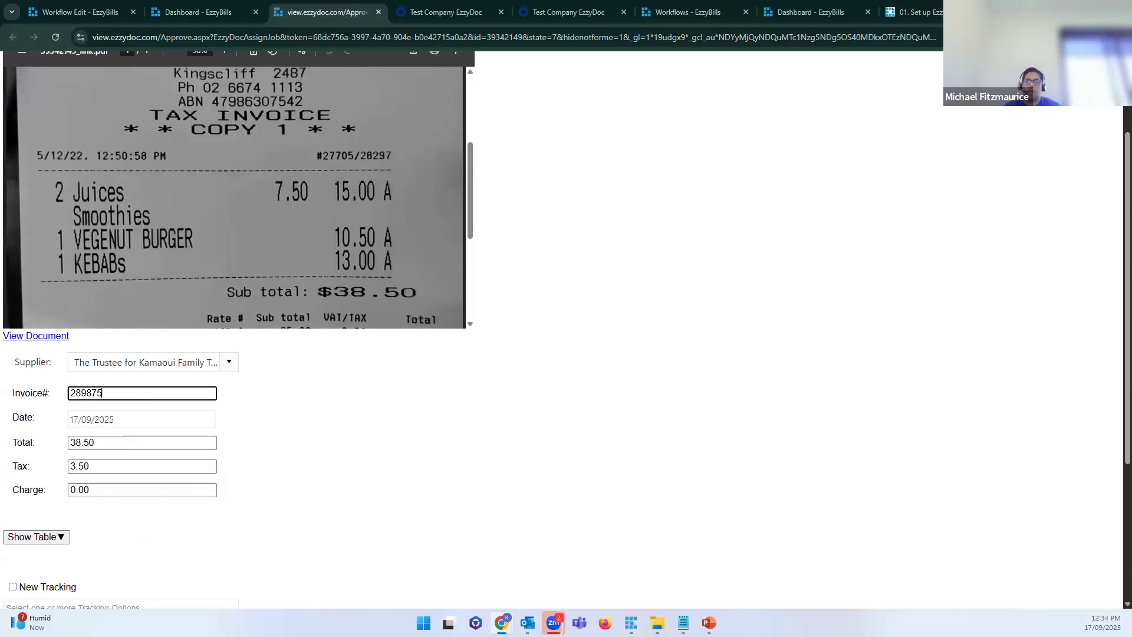
click(316, 456)
Step: Assign the 46117-6108 Electrical Installations tracking option and save the receipt
scroll(316, 456, down, 3)
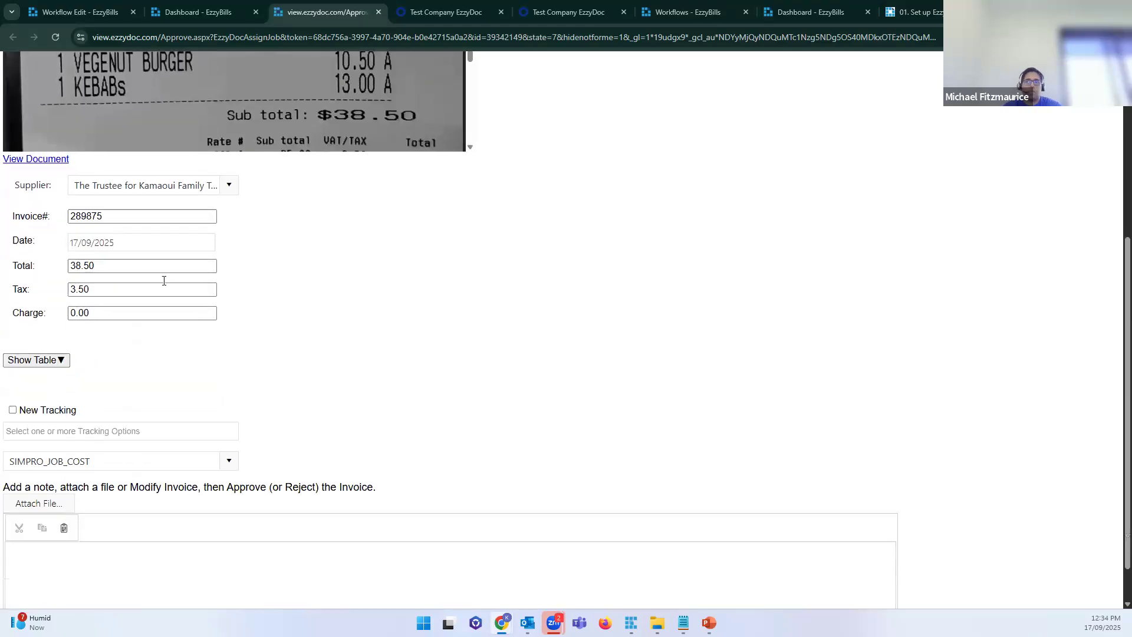
click(79, 432)
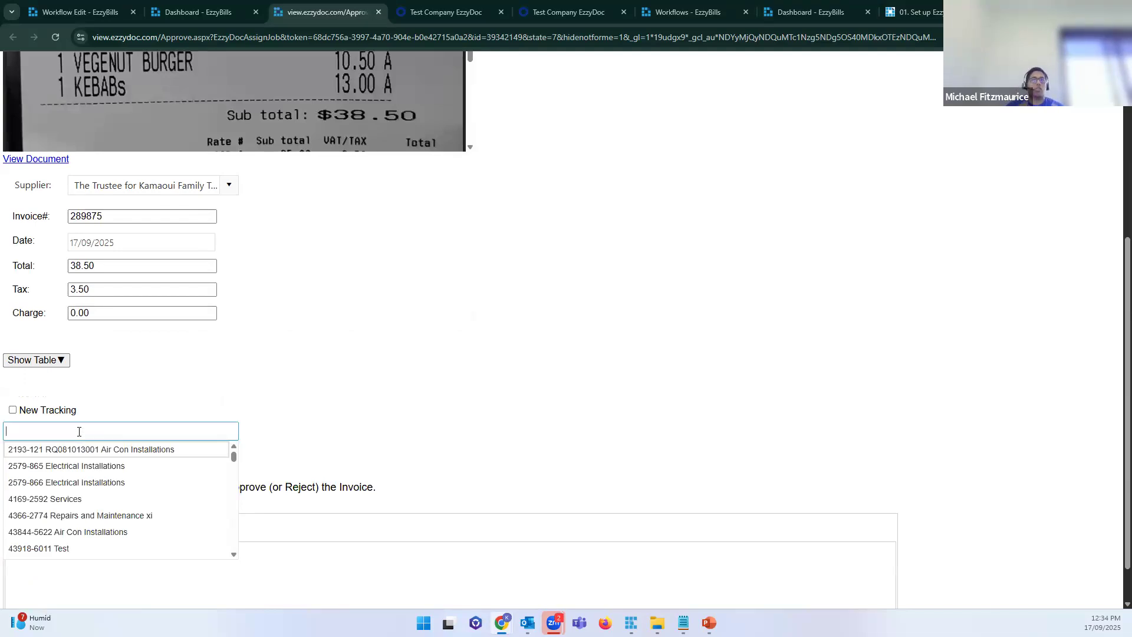
text(el)
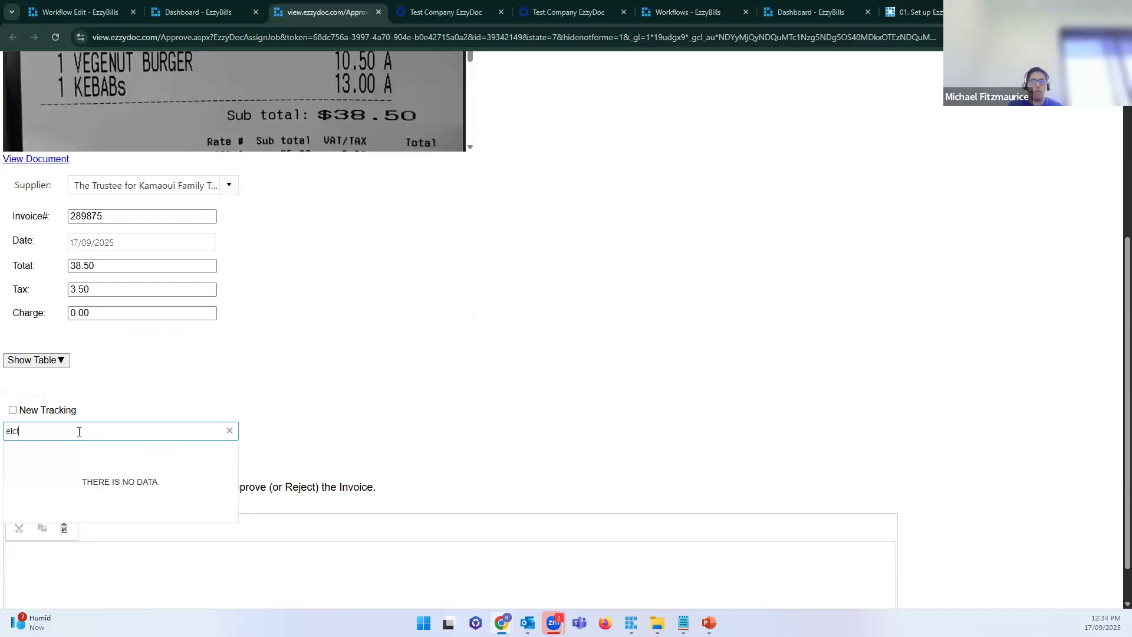
text(e)
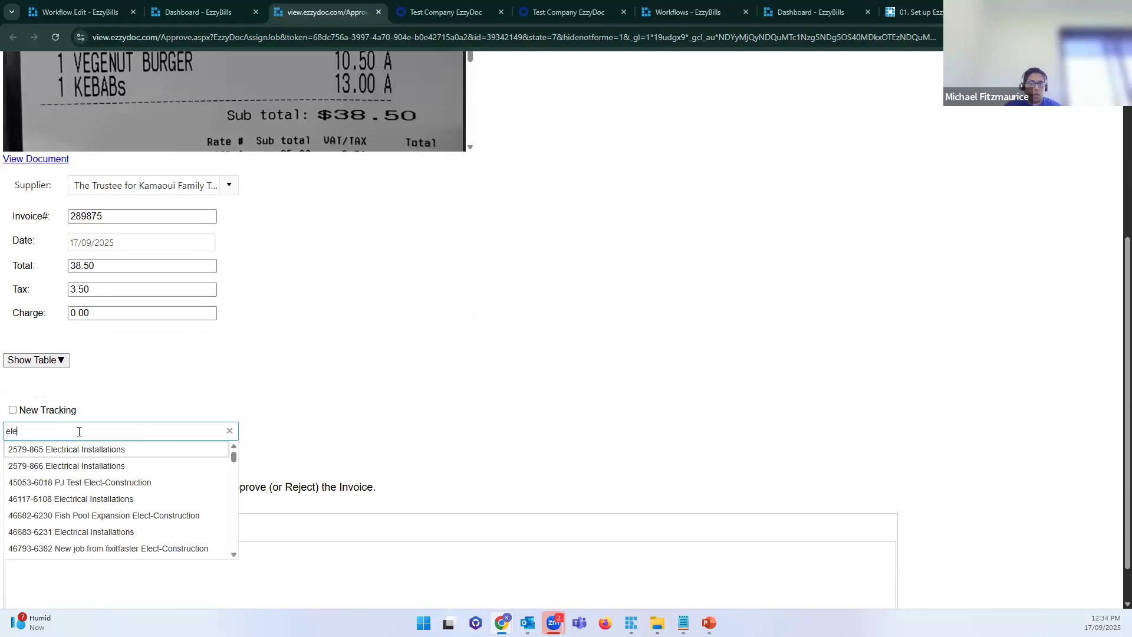
click(120, 498)
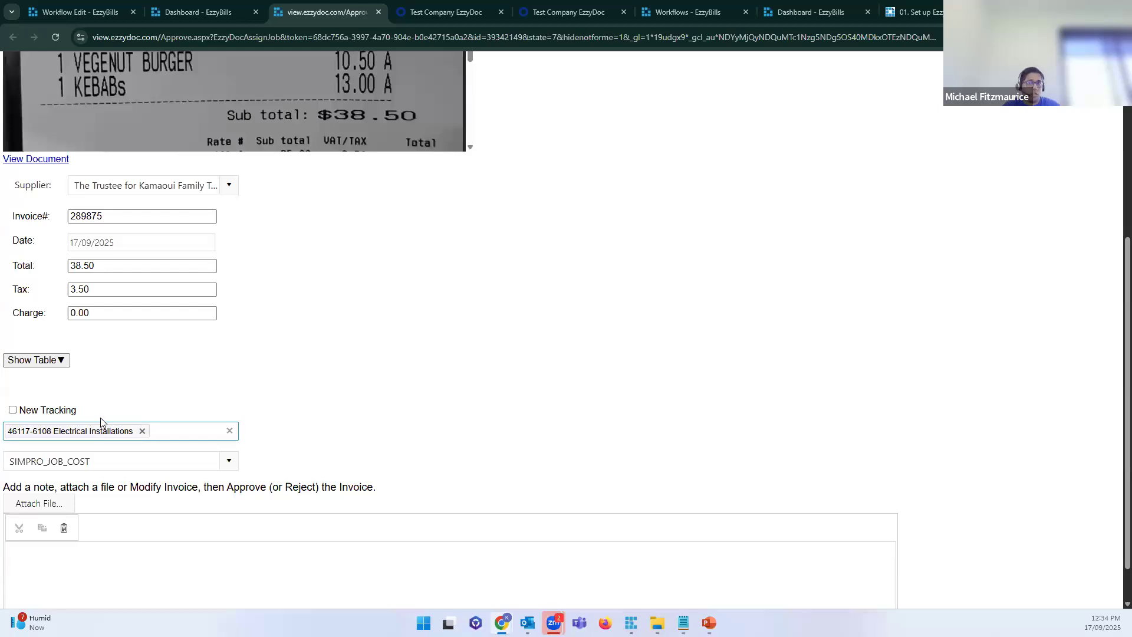
scroll(184, 375, down, 2)
click(24, 595)
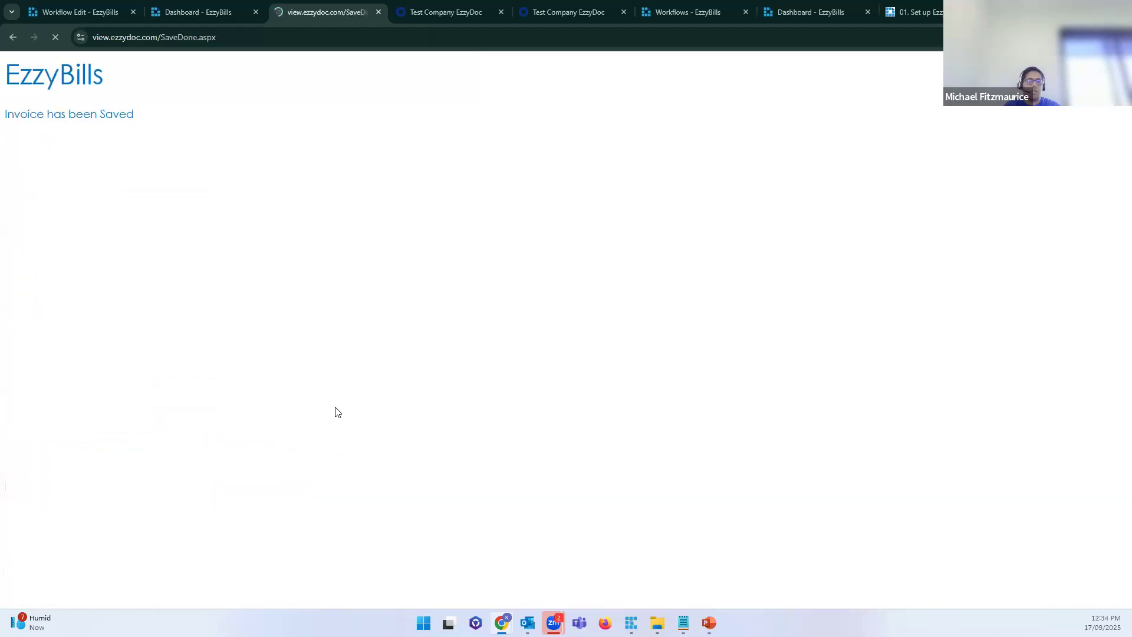
Step: Reload the dashboard and check the receipt shows Complete, exported as receipt 3022 on PO 4974
click(378, 12)
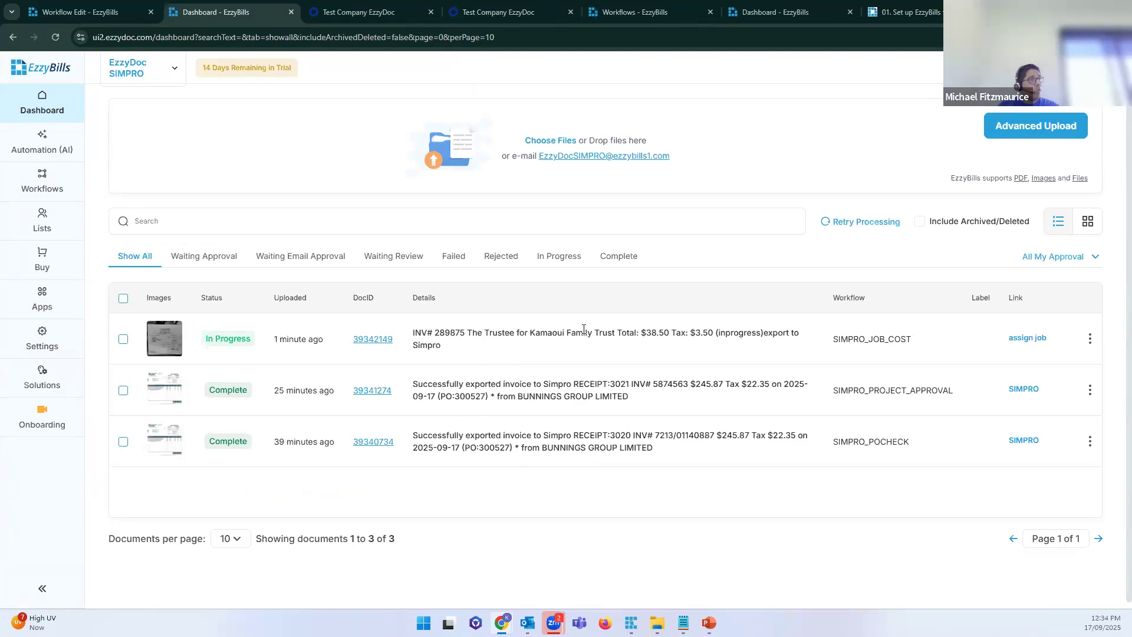
key(F5)
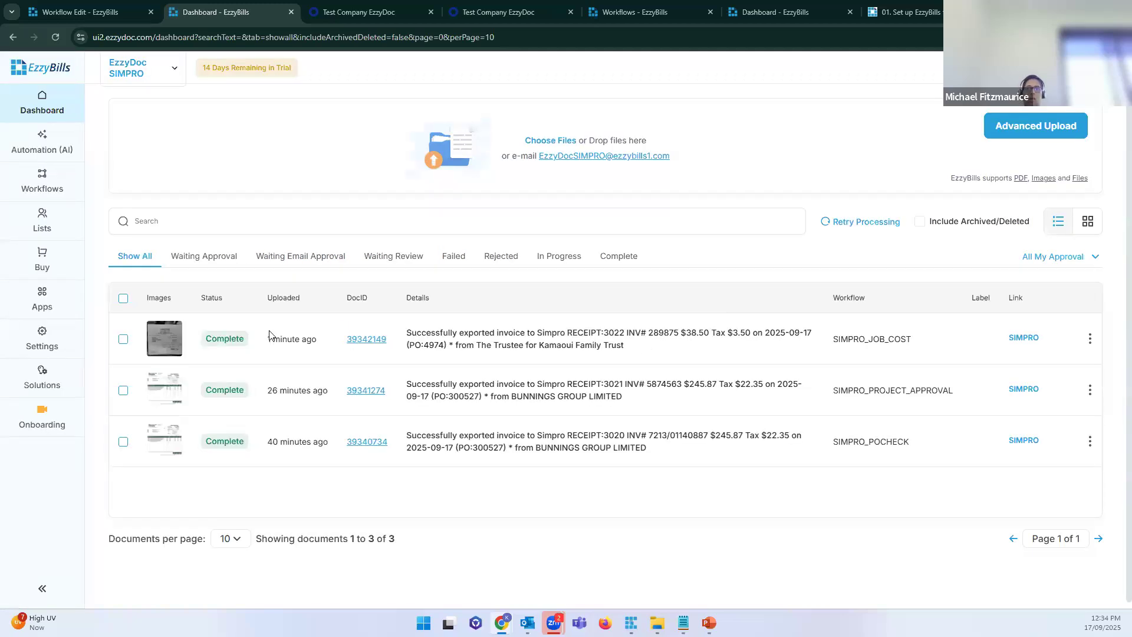
triple_click(637, 346)
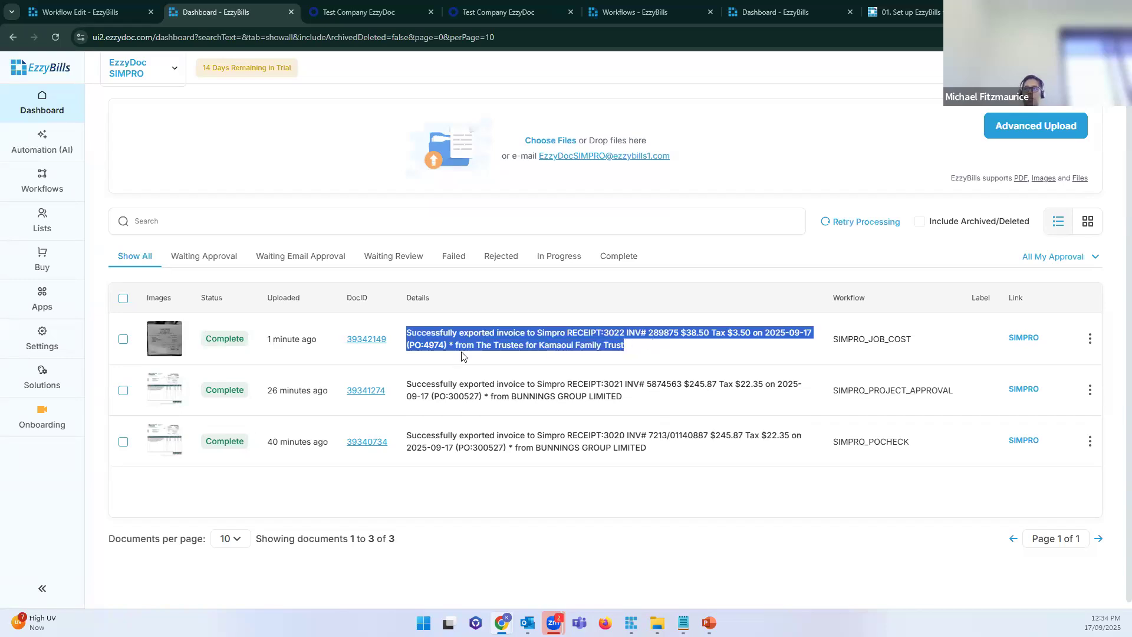
double_click(431, 341)
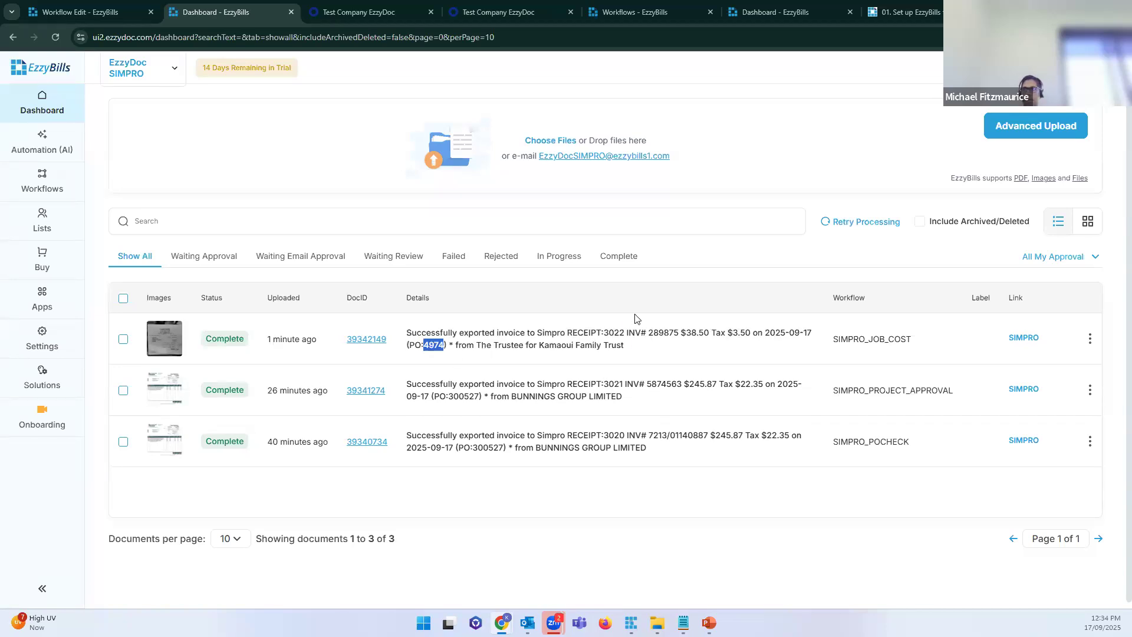
click(609, 329)
drag(658, 332, 704, 332)
click(744, 329)
Step: Open exported receipt 3022 in Simpro and go to purchase order 4974
click(1026, 337)
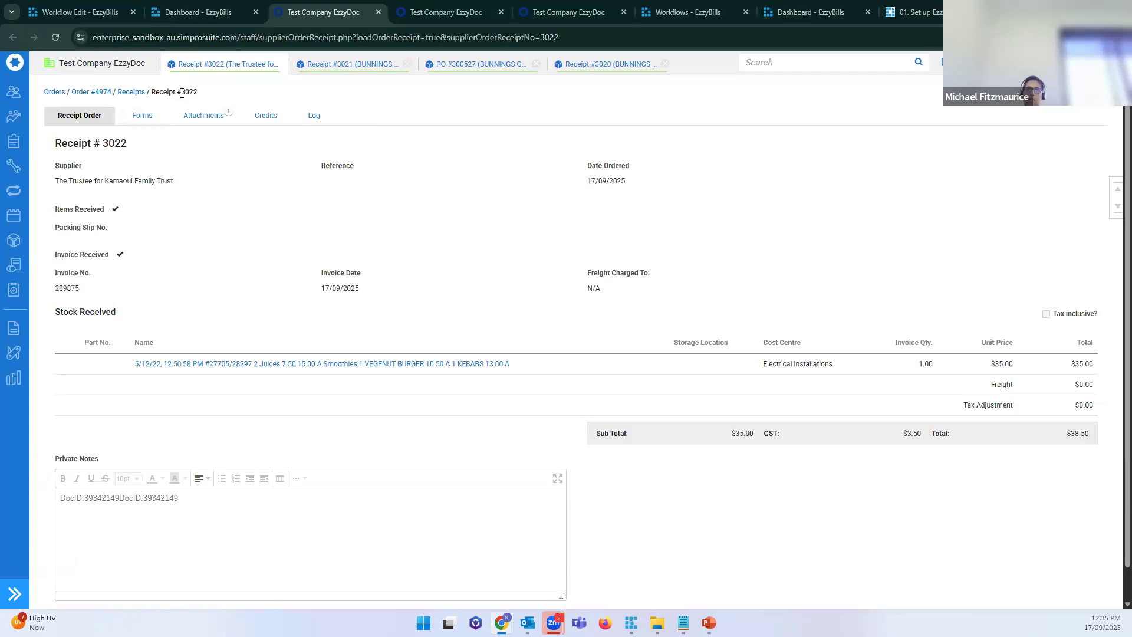
click(91, 91)
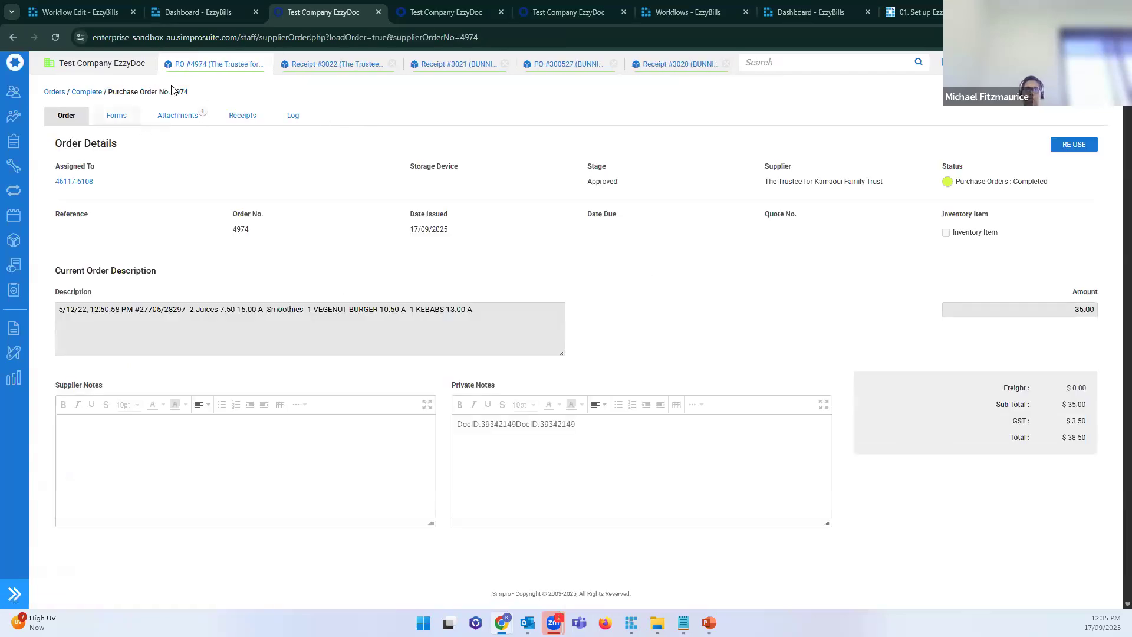
drag(506, 311, 56, 307)
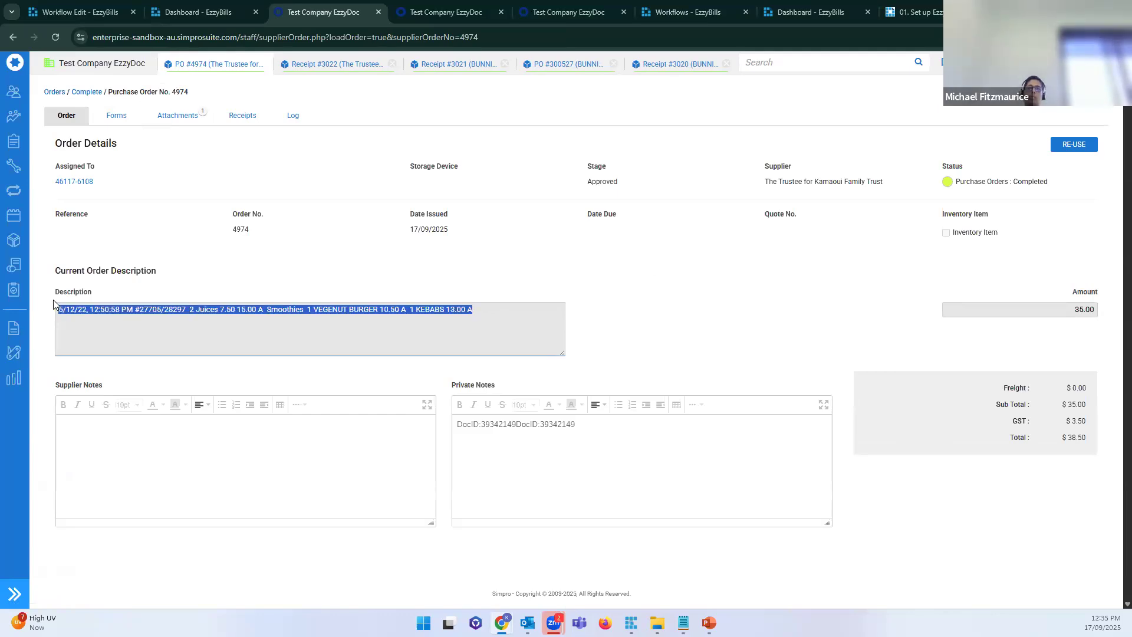
click(309, 354)
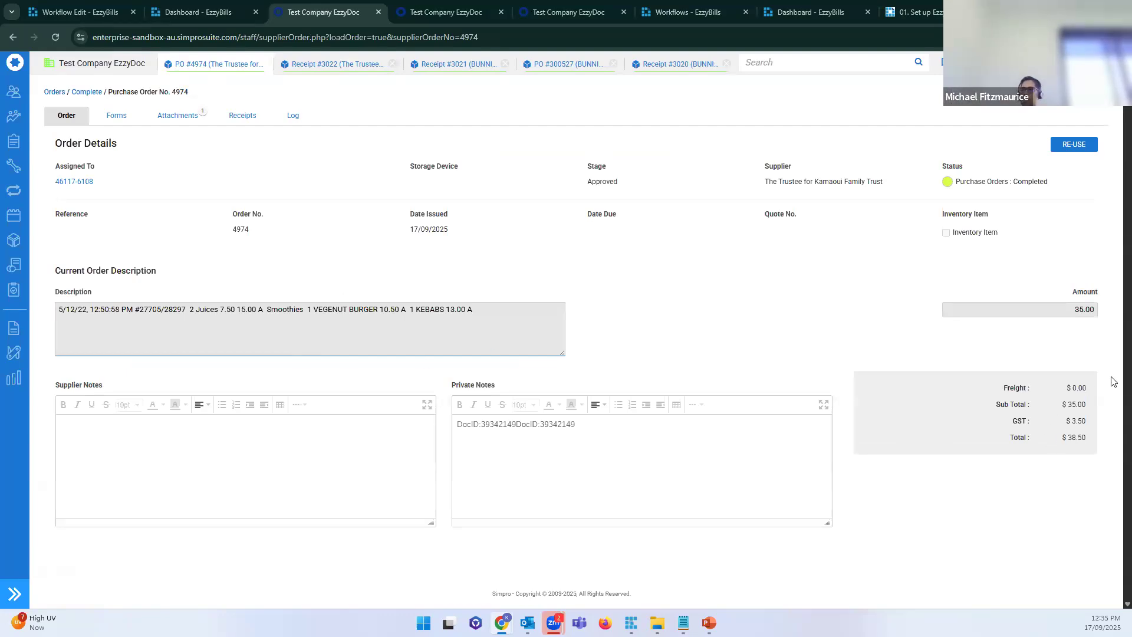
Step: Review the order's Receipts and Attachments tabs, then bring up the EzzyBills Workflows list
click(252, 117)
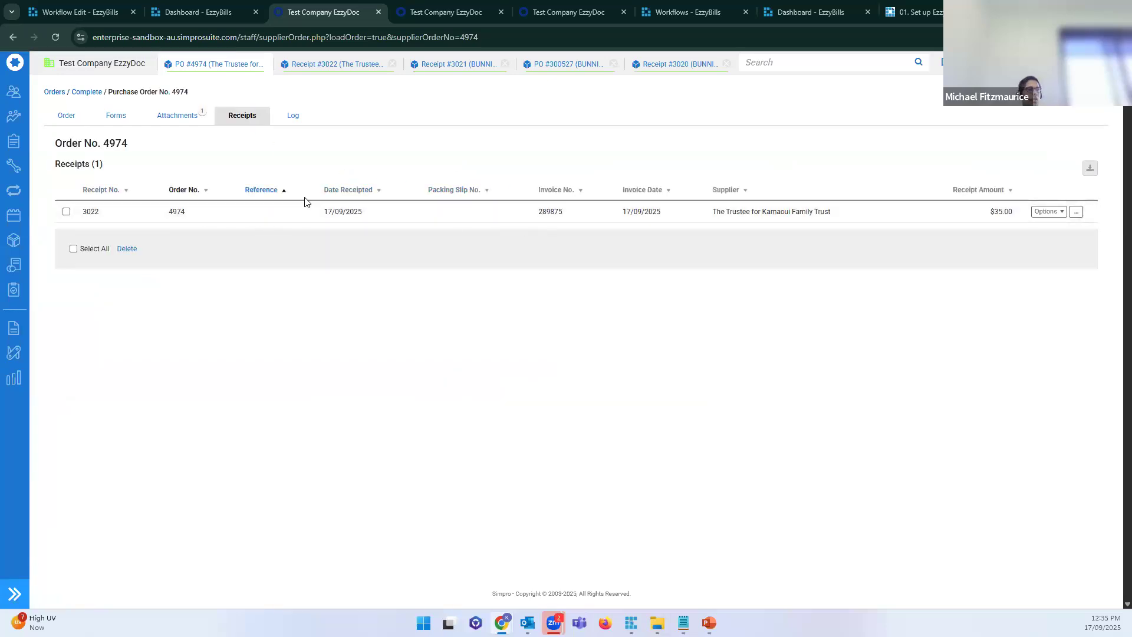
click(176, 120)
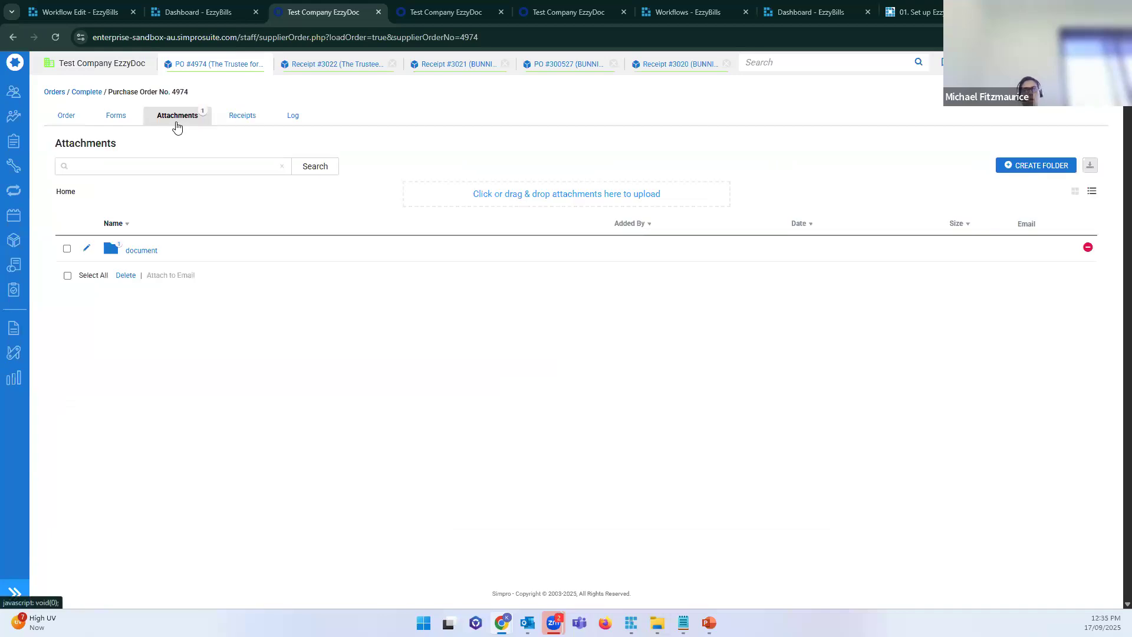
click(198, 13)
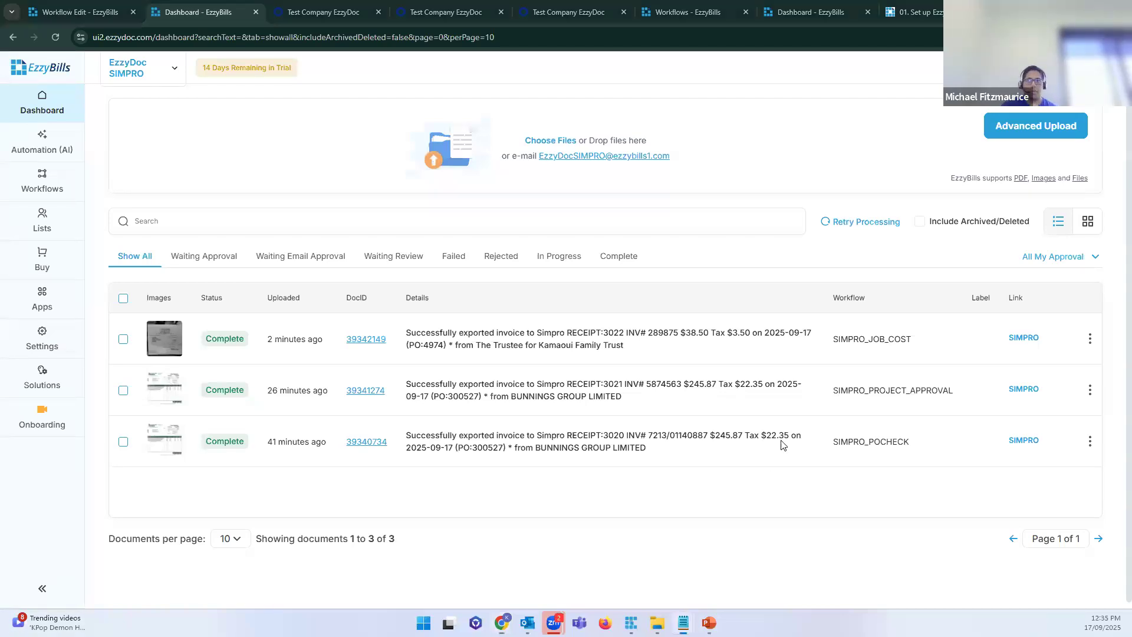
click(56, 198)
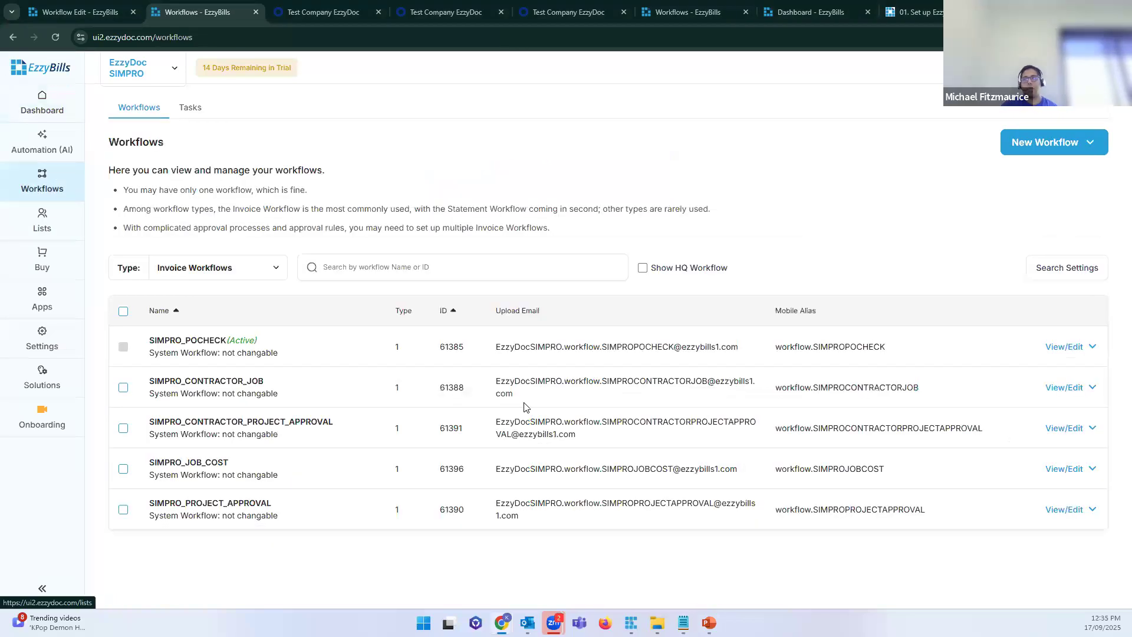
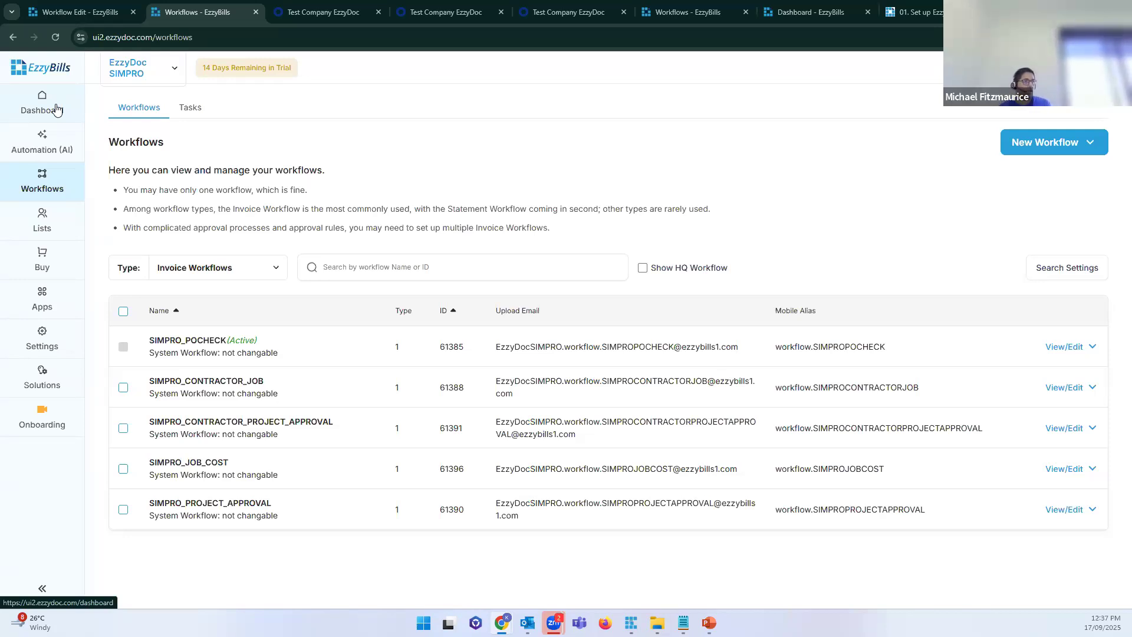
Step: Show the dashboard's three Simpro-exported receipts and highlight the first receipt's workflow name
click(56, 109)
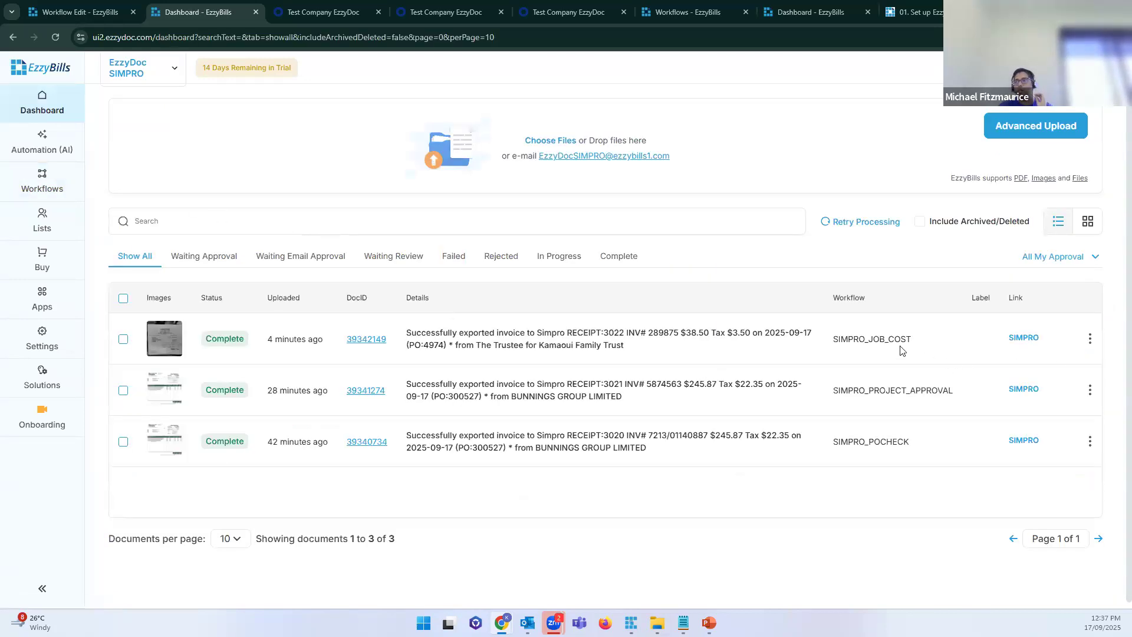
drag(919, 342, 838, 349)
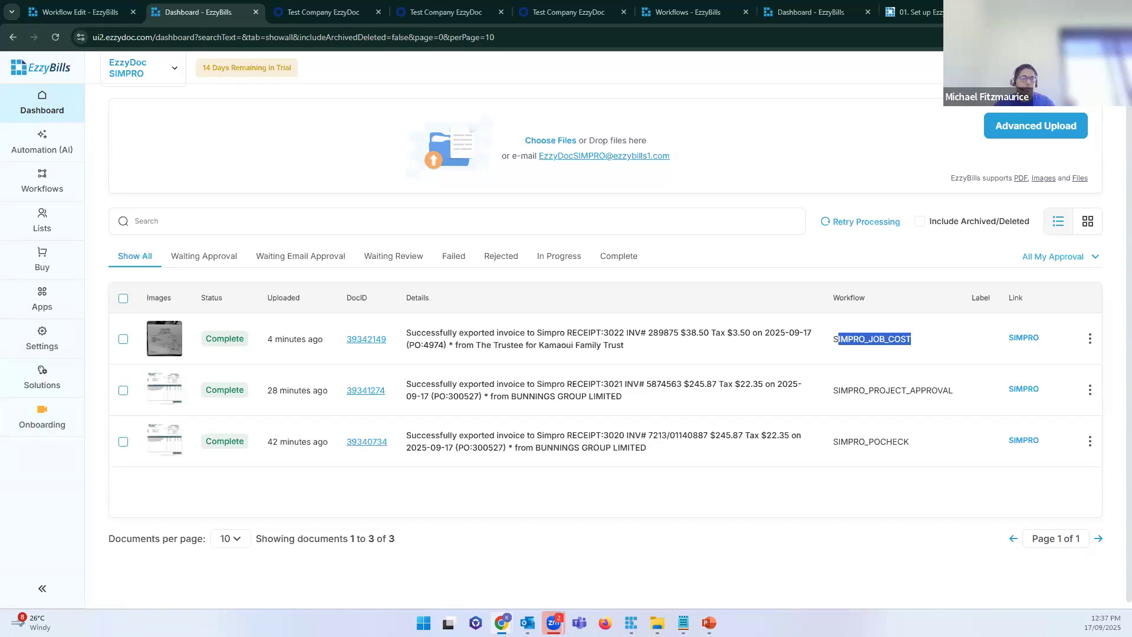
key(alt+Tab)
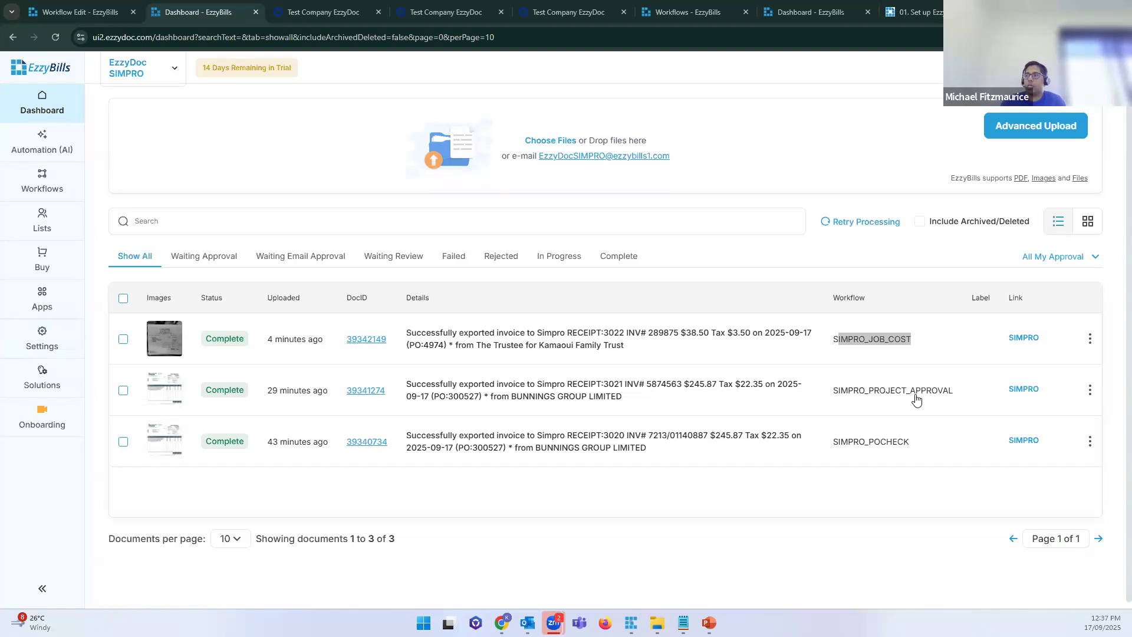
drag(832, 391, 957, 407)
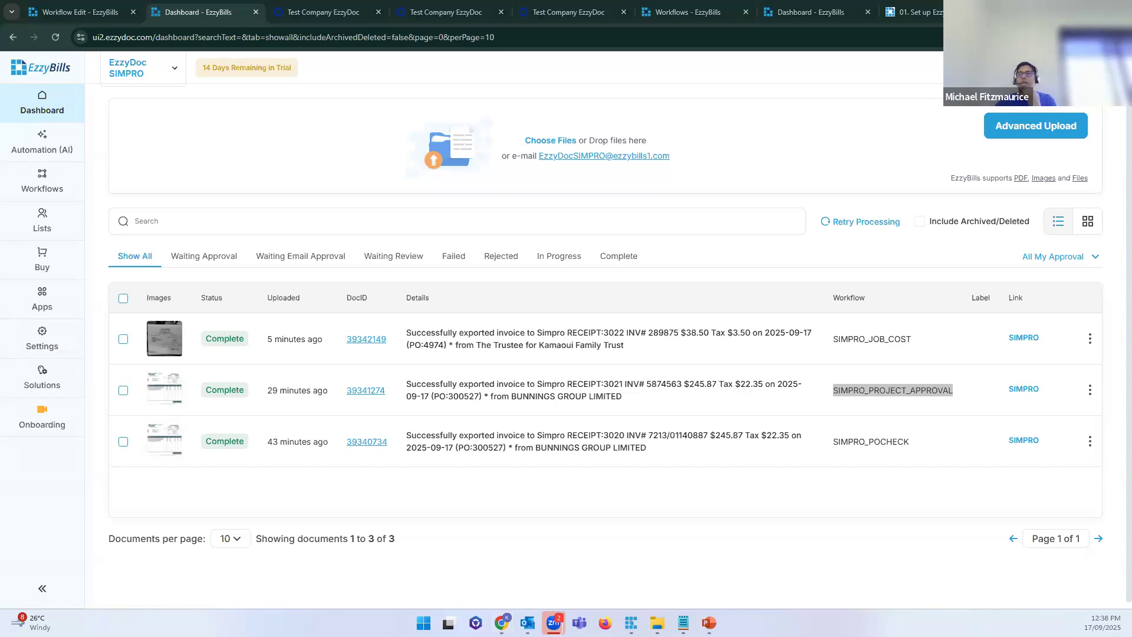
drag(516, 384, 626, 386)
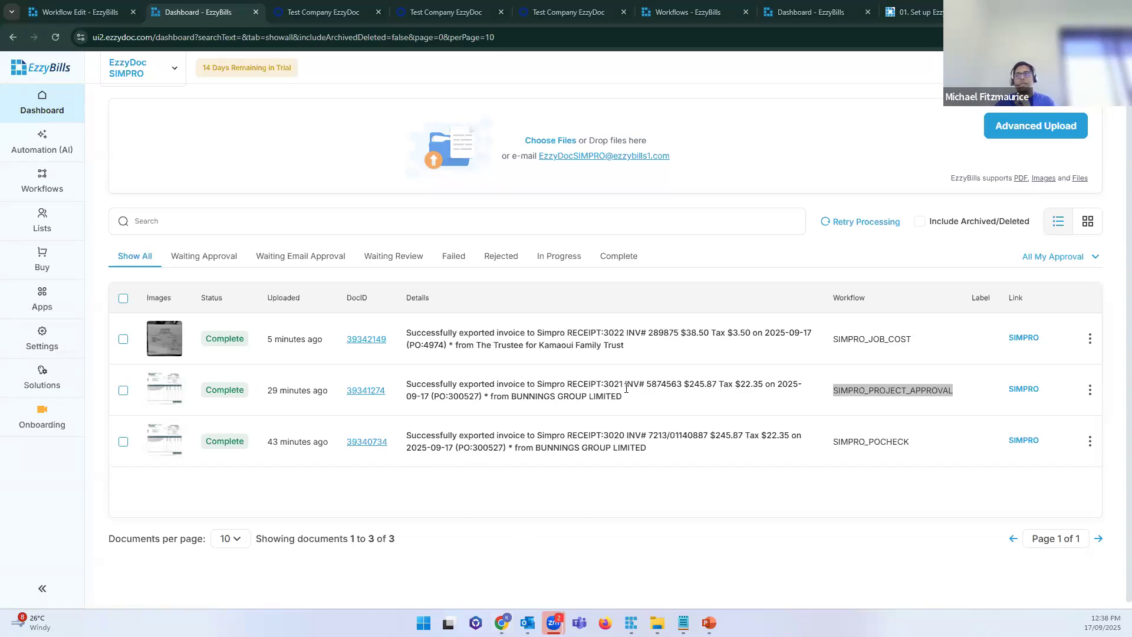
click(656, 407)
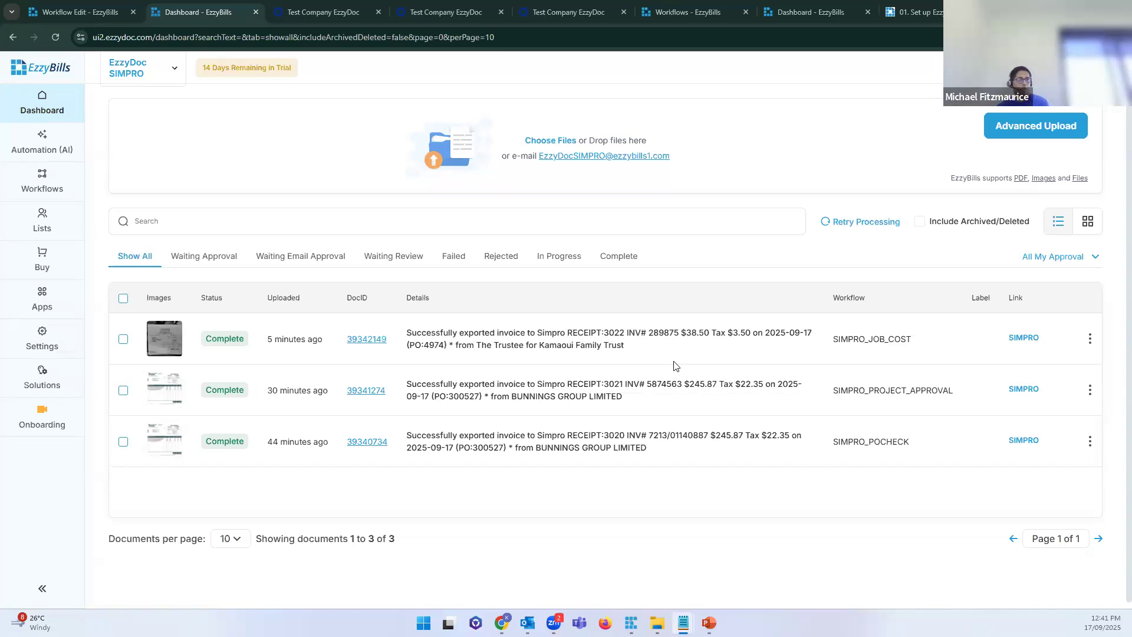
scroll(693, 406, down, 1)
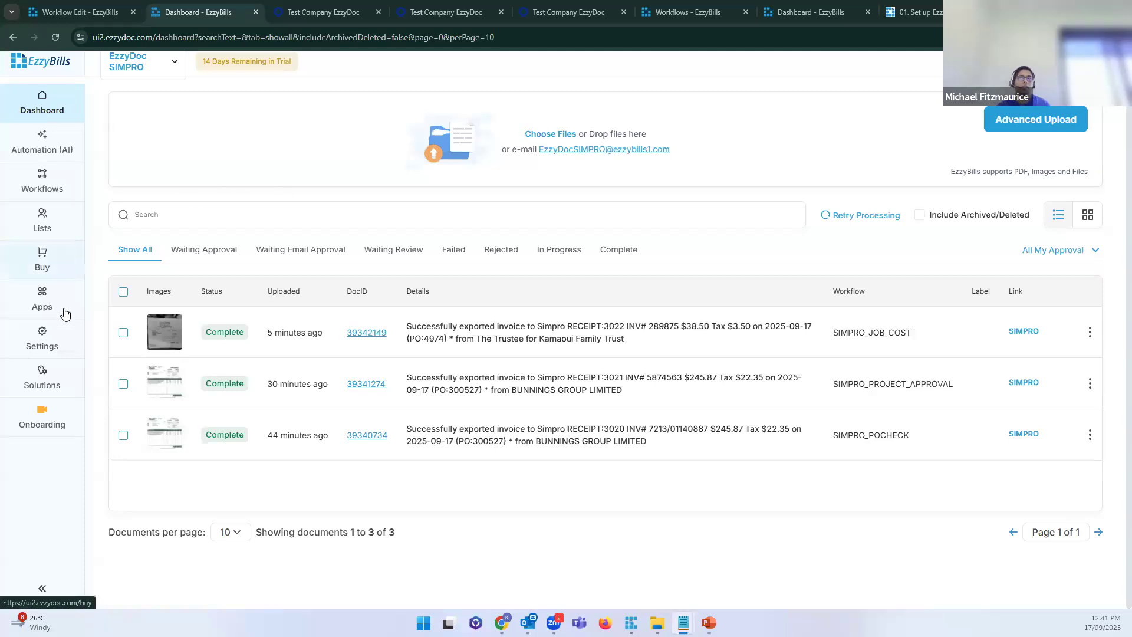
Step: Compare plans on the Buy page, highlighting the Simpro/Cin7 integrations row and Enterprise E10 heading
click(40, 268)
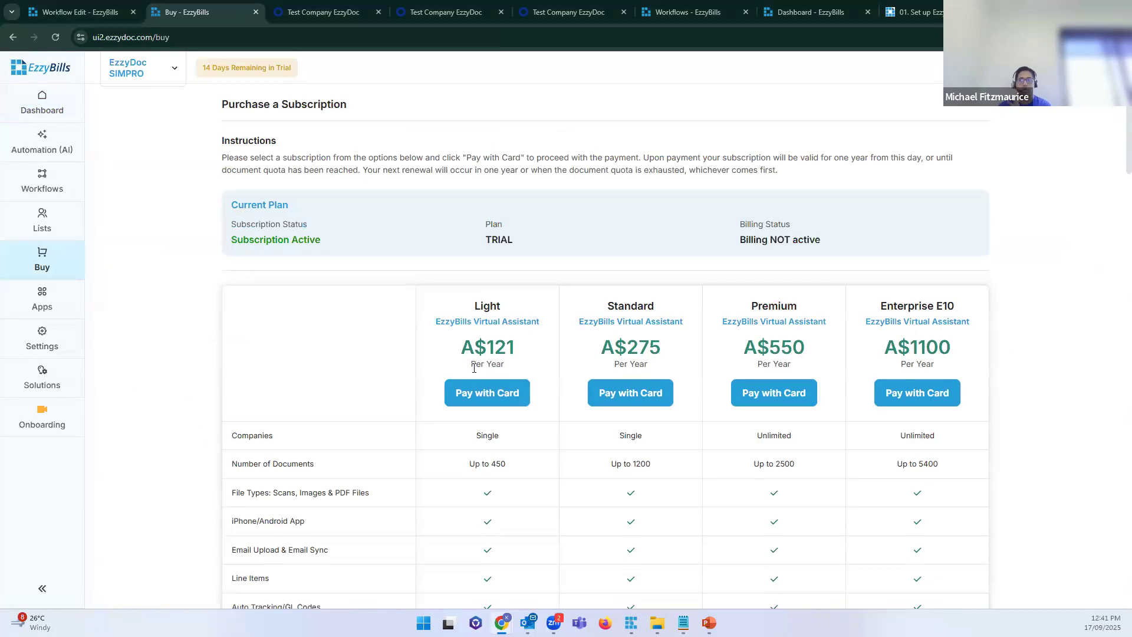
scroll(449, 375, down, 10)
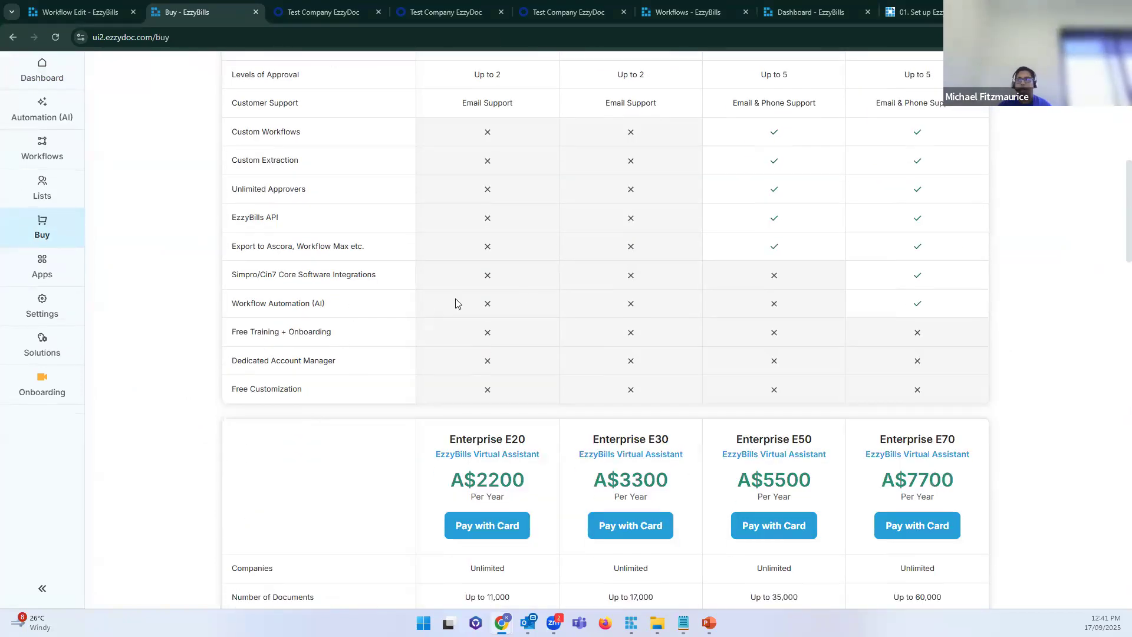
drag(368, 248, 230, 274)
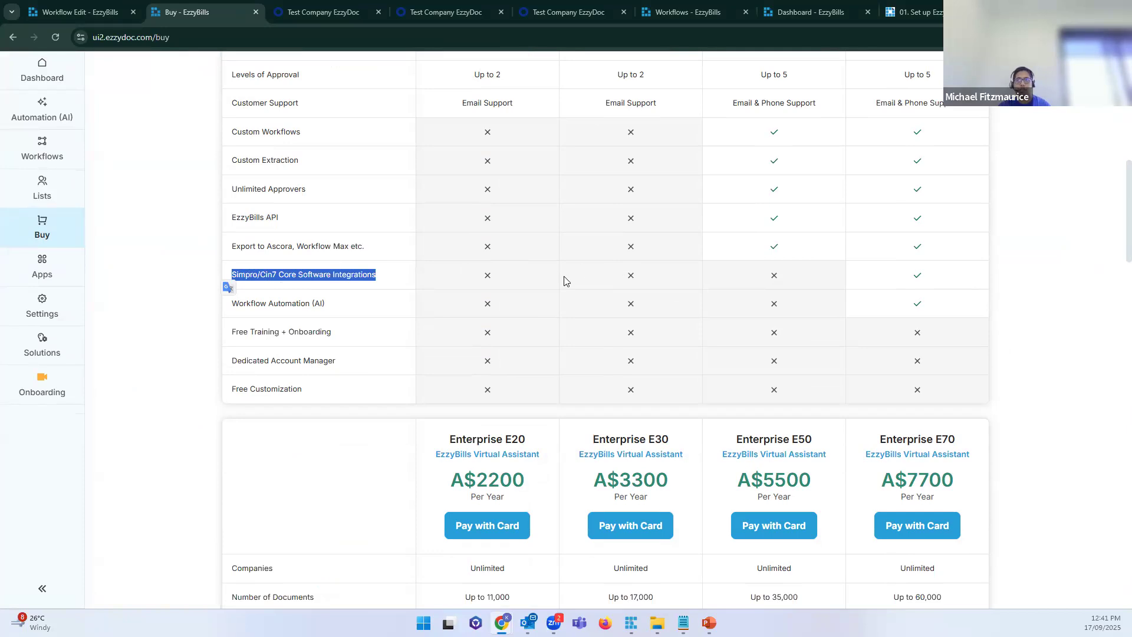
scroll(548, 245, up, 5)
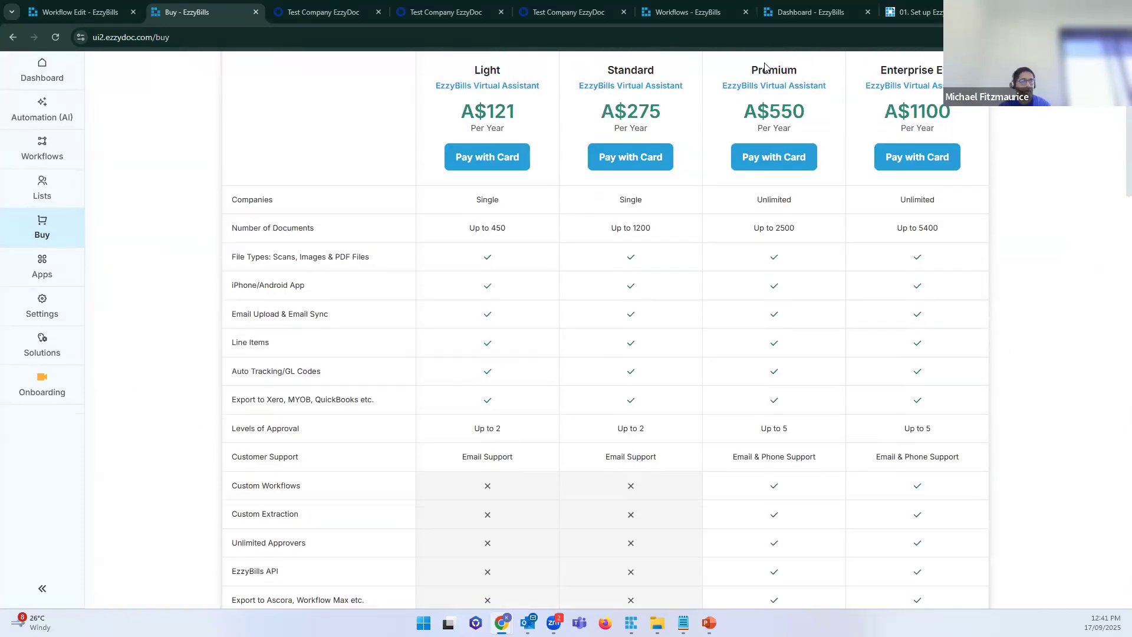
drag(880, 70, 973, 71)
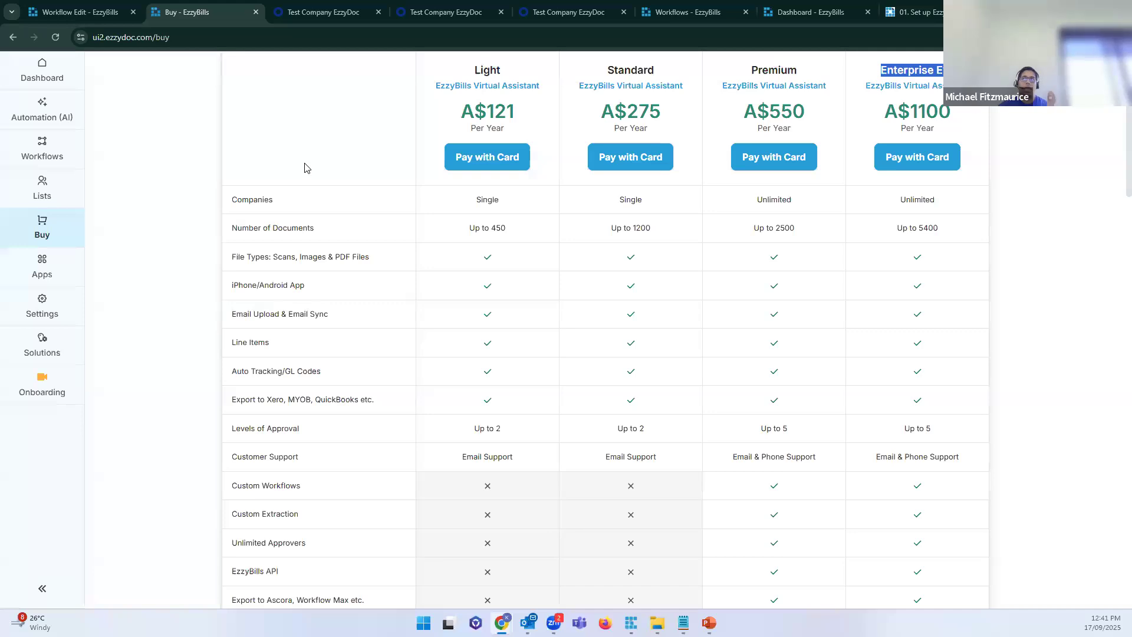
click(83, 13)
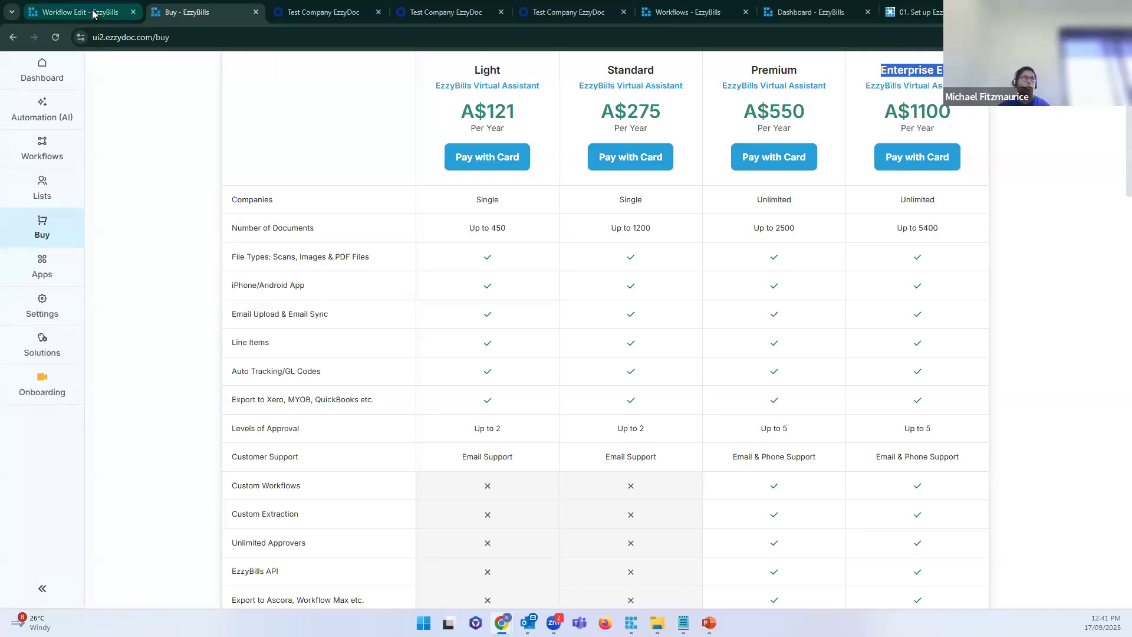
Step: List the five Simpro invoice workflows and highlight the SIMPRO_POCHECK workflow name
click(57, 187)
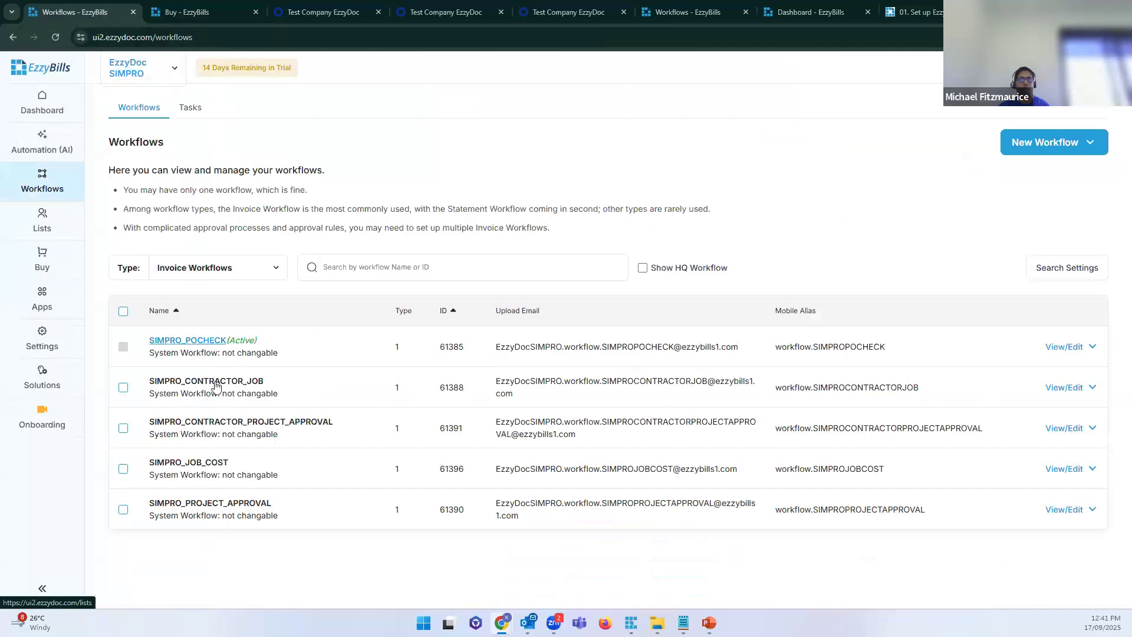
drag(148, 340, 234, 337)
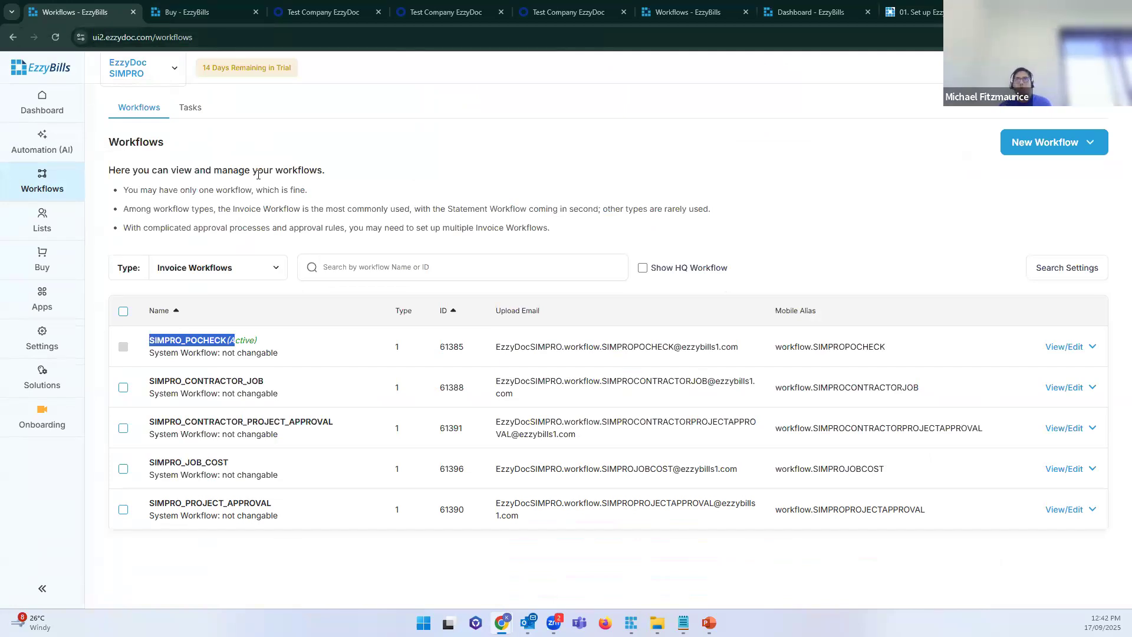
click(208, 12)
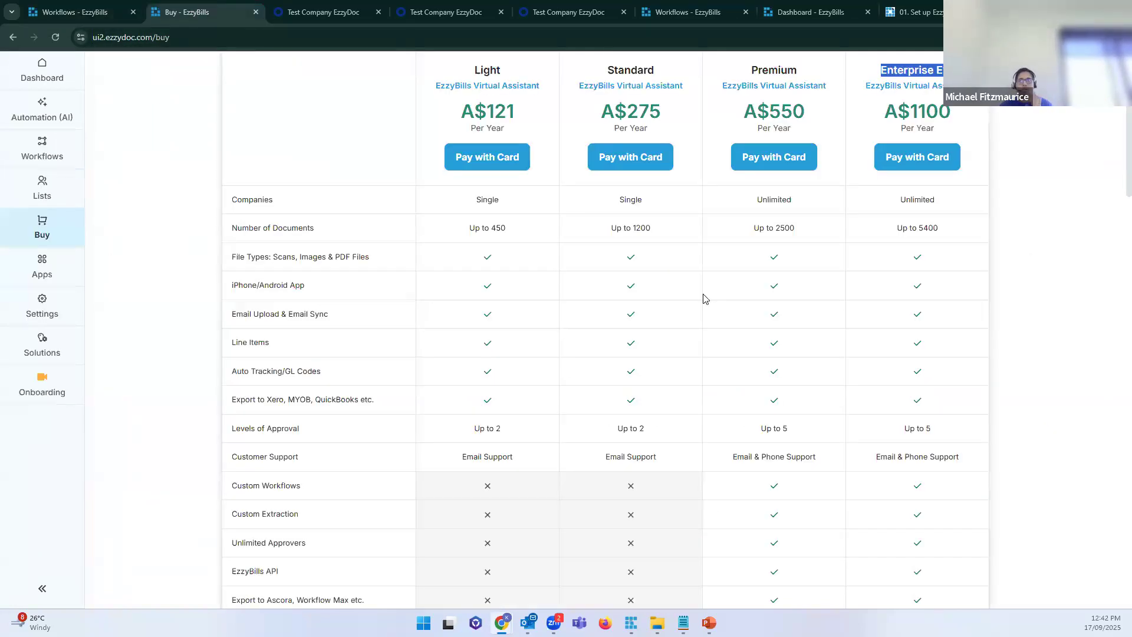
scroll(703, 298, down, 8)
drag(734, 314, 822, 374)
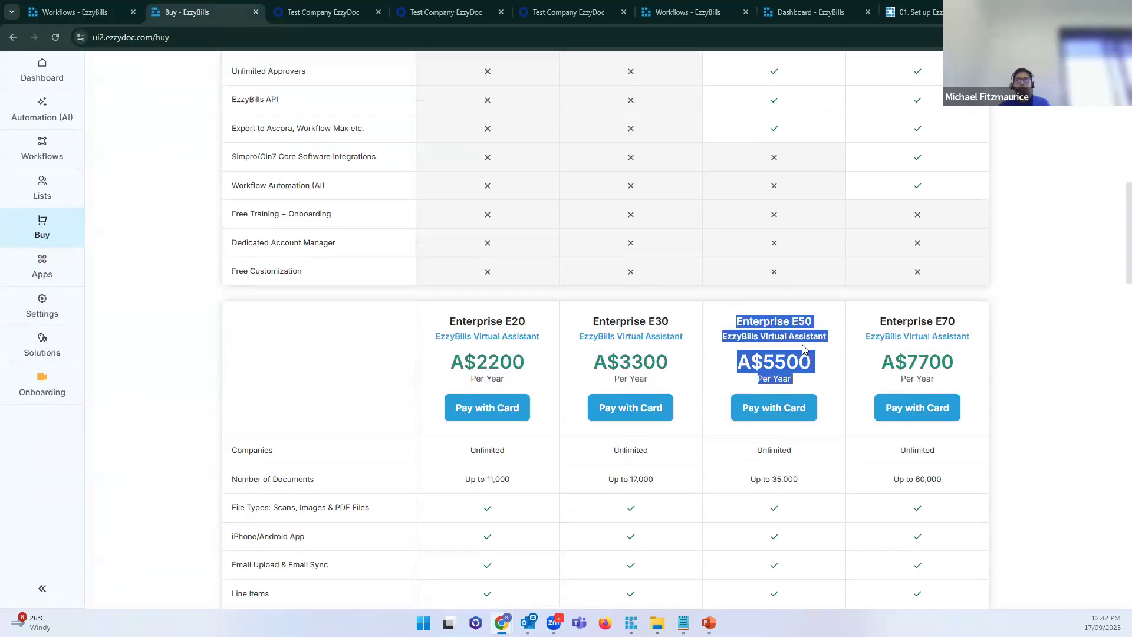
scroll(817, 362, down, 8)
drag(236, 521, 311, 521)
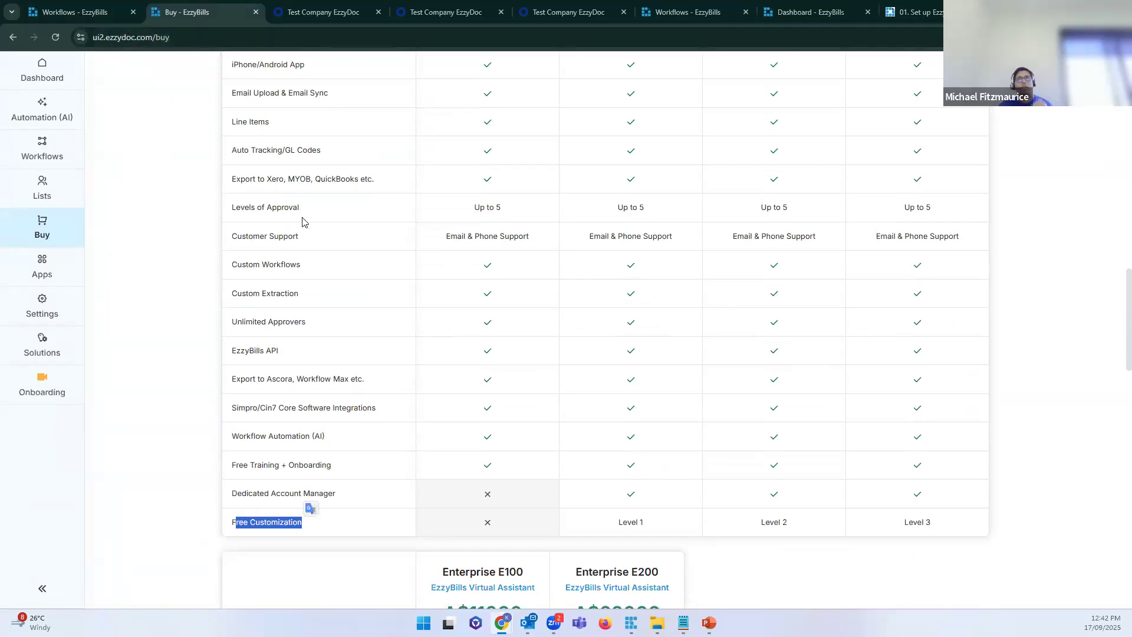
scroll(302, 221, up, 18)
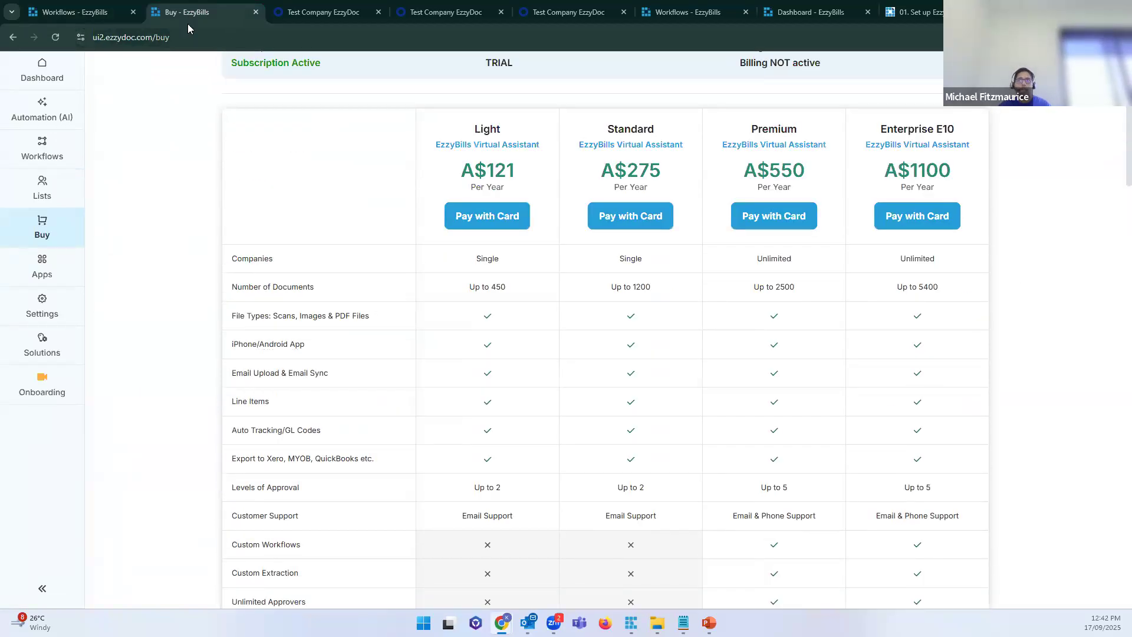
click(68, 17)
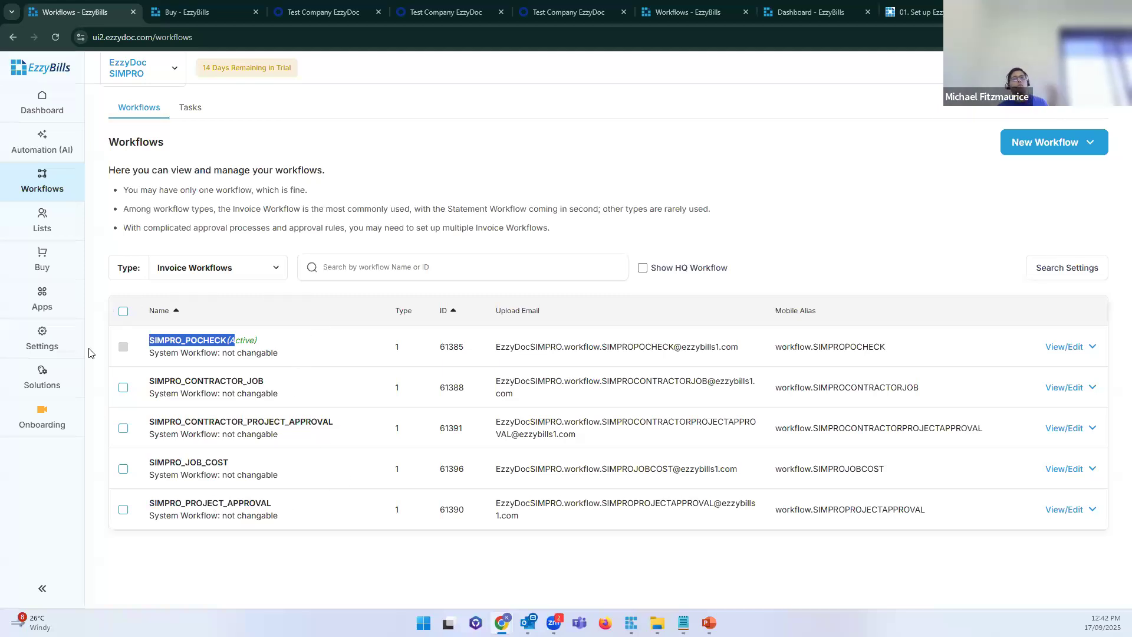
Step: Return to the Buy page and examine the Enterprise E20 tier and Free Customization feature row
click(194, 14)
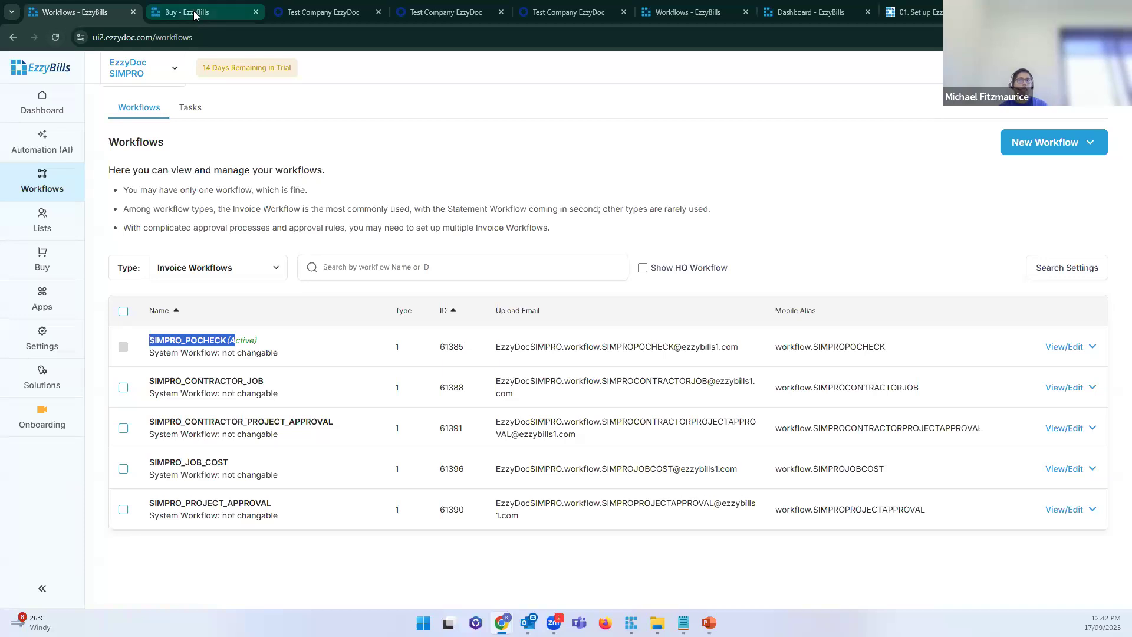
scroll(297, 399, down, 10)
drag(449, 263, 530, 306)
click(535, 305)
scroll(536, 305, down, 9)
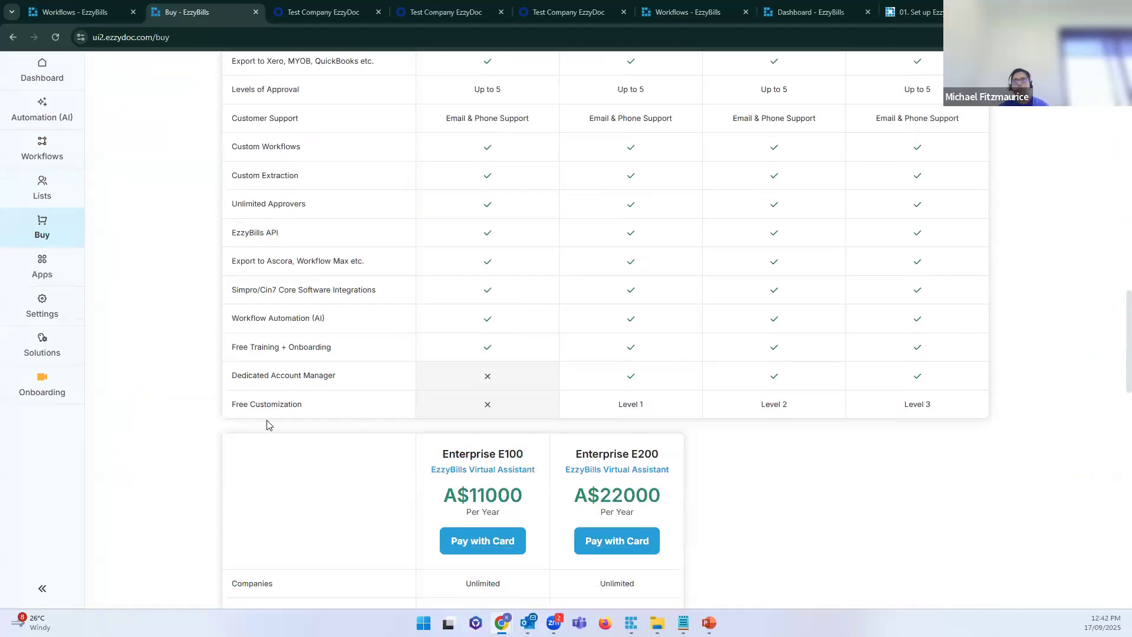
drag(306, 404, 233, 404)
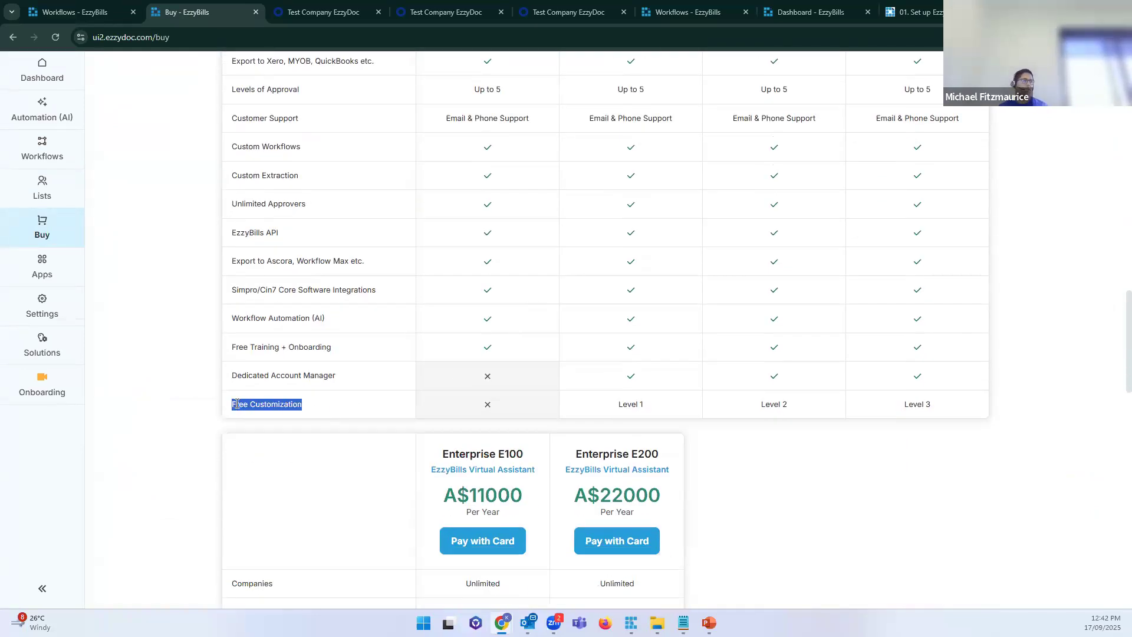
drag(305, 407, 250, 405)
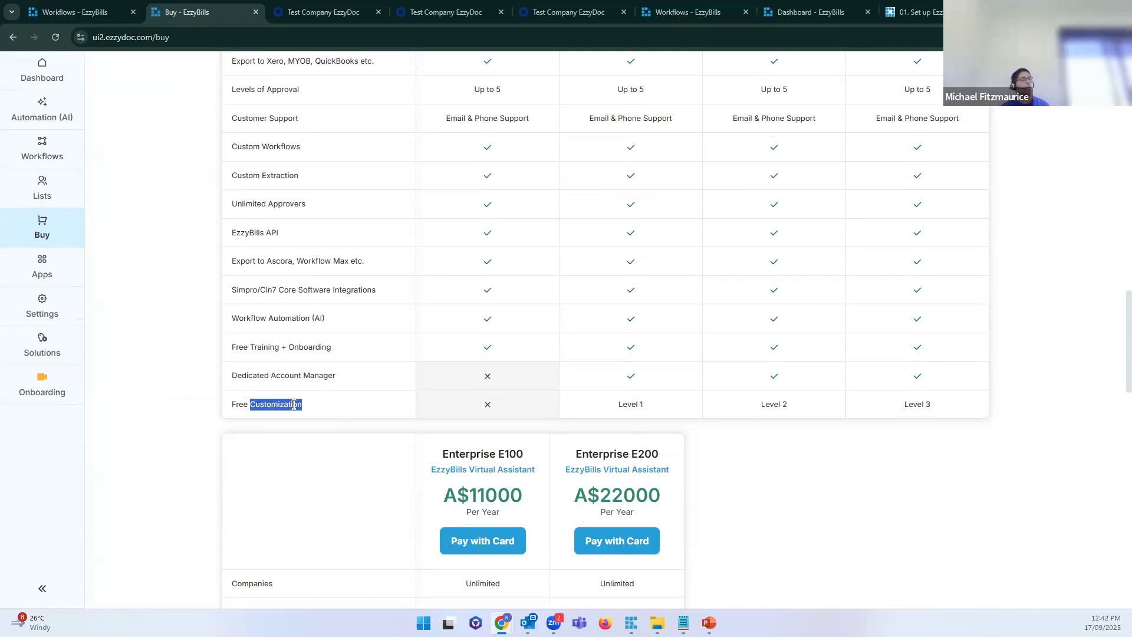
click(294, 404)
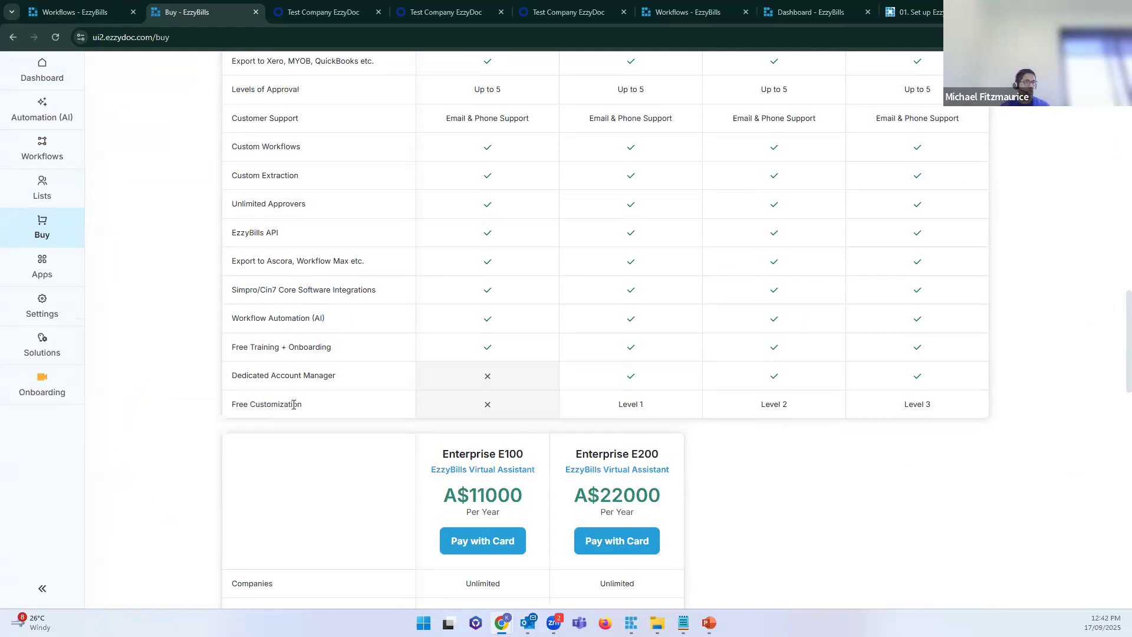
Step: Compare Level 1, 2 and 3 customization values and the Enterprise E30 price, then revisit Current Plan
drag(617, 405, 651, 404)
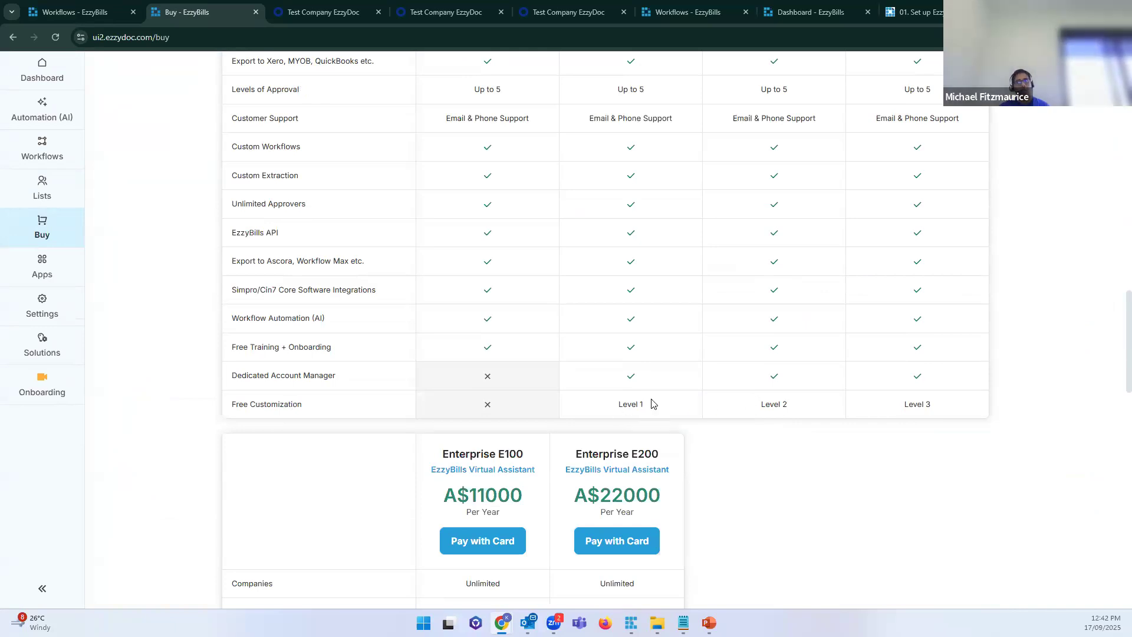
drag(765, 404, 817, 404)
drag(917, 405, 931, 404)
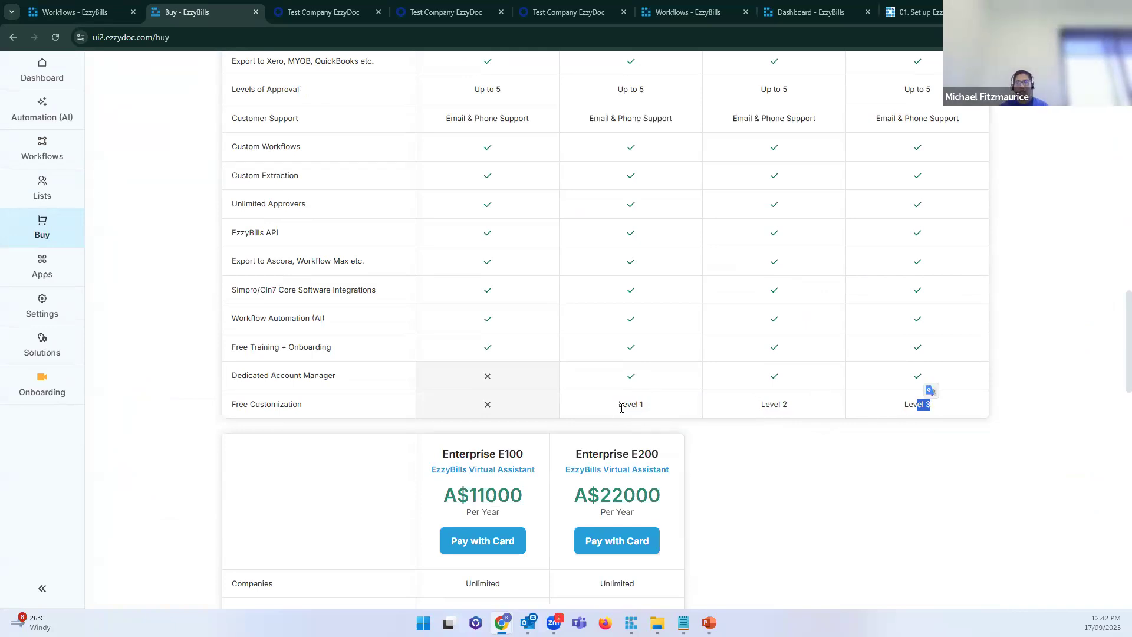
drag(626, 404, 649, 405)
scroll(600, 192, up, 7)
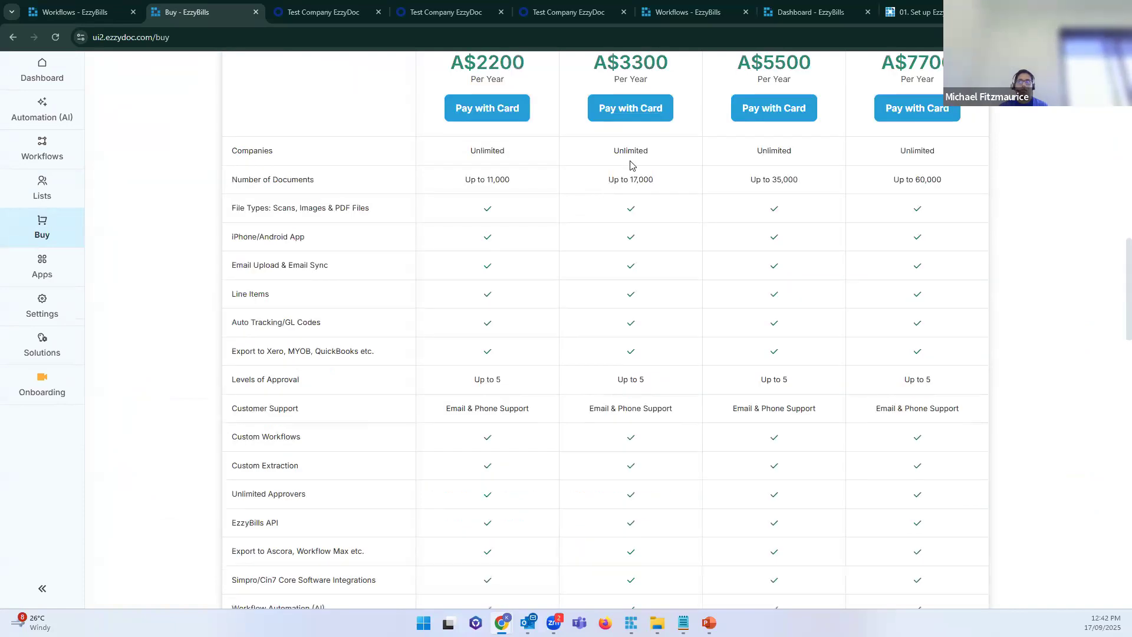
drag(650, 195, 589, 161)
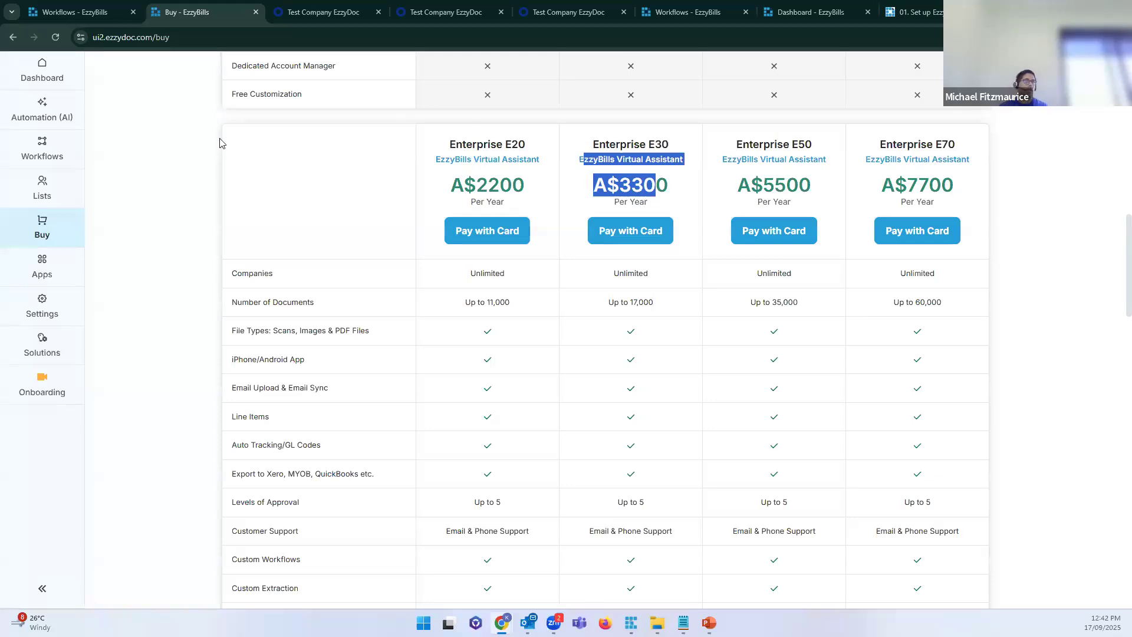
scroll(296, 138, up, 10)
scroll(296, 138, up, 3)
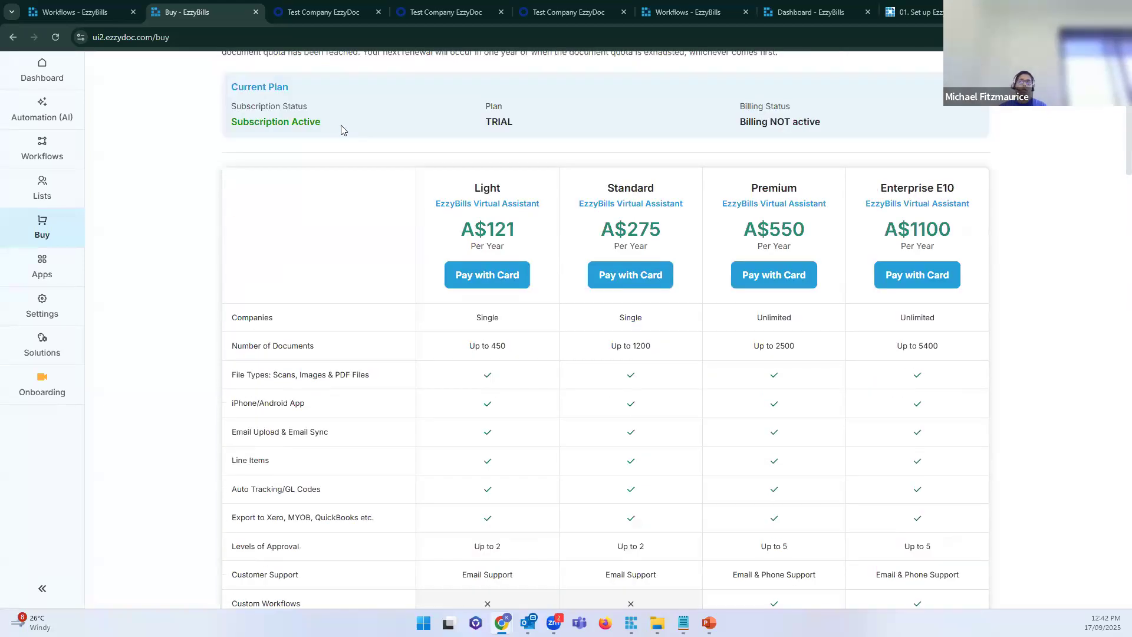
Step: Review the Enterprise E10 plan name and price and lower tiers, then return to the Dashboard
drag(876, 186, 957, 245)
click(960, 238)
scroll(953, 244, down, 1)
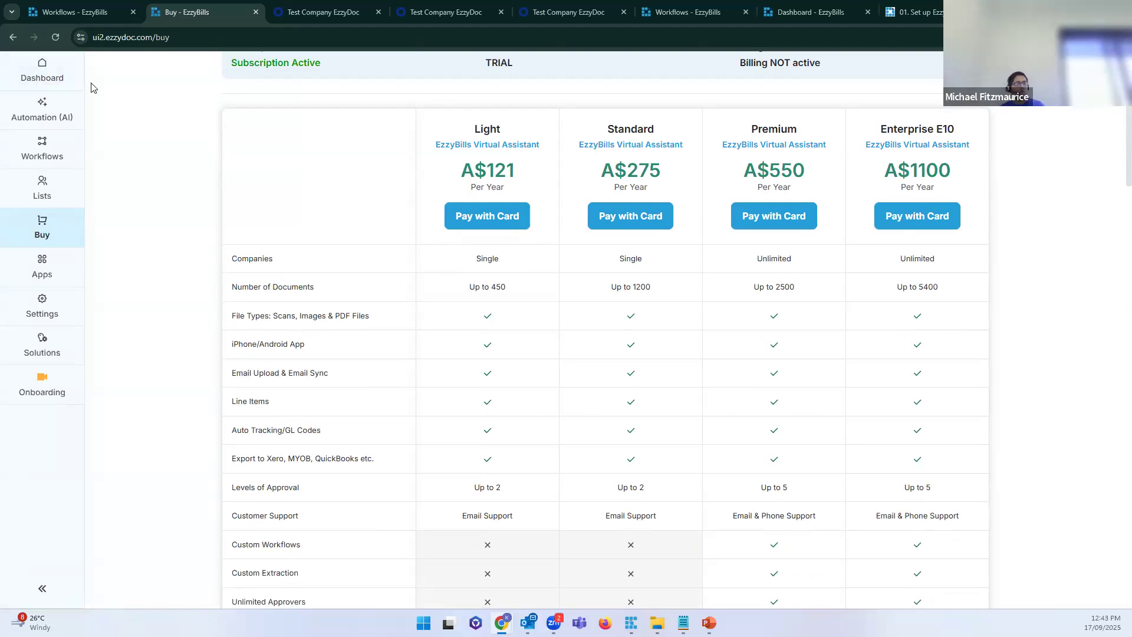
scroll(98, 102, down, 6)
scroll(98, 101, down, 1)
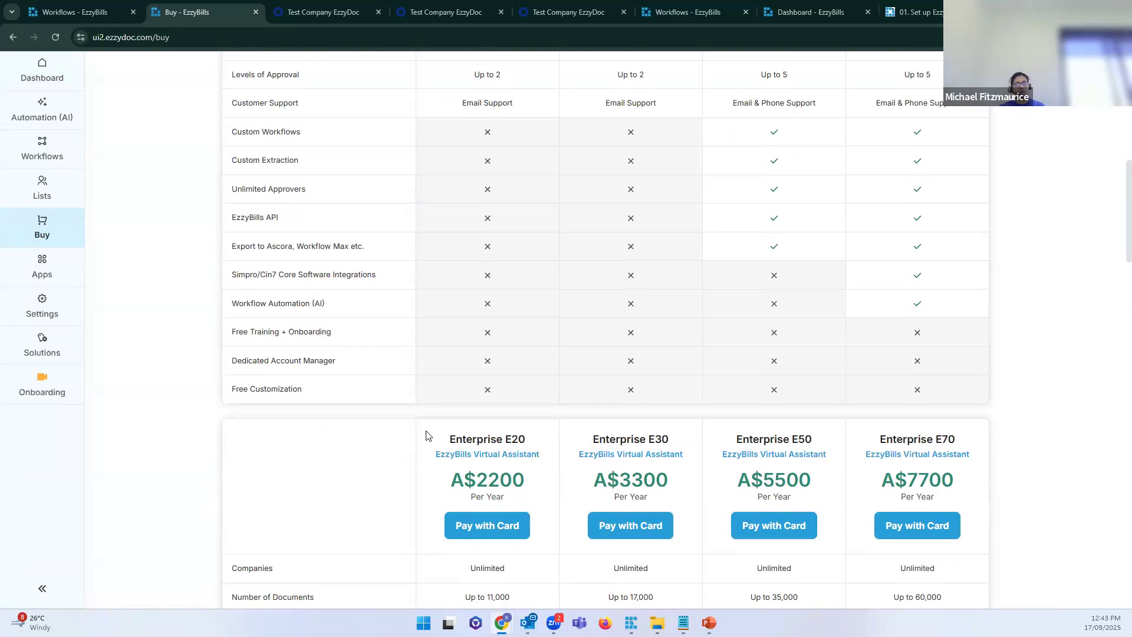
drag(428, 437, 548, 479)
click(57, 74)
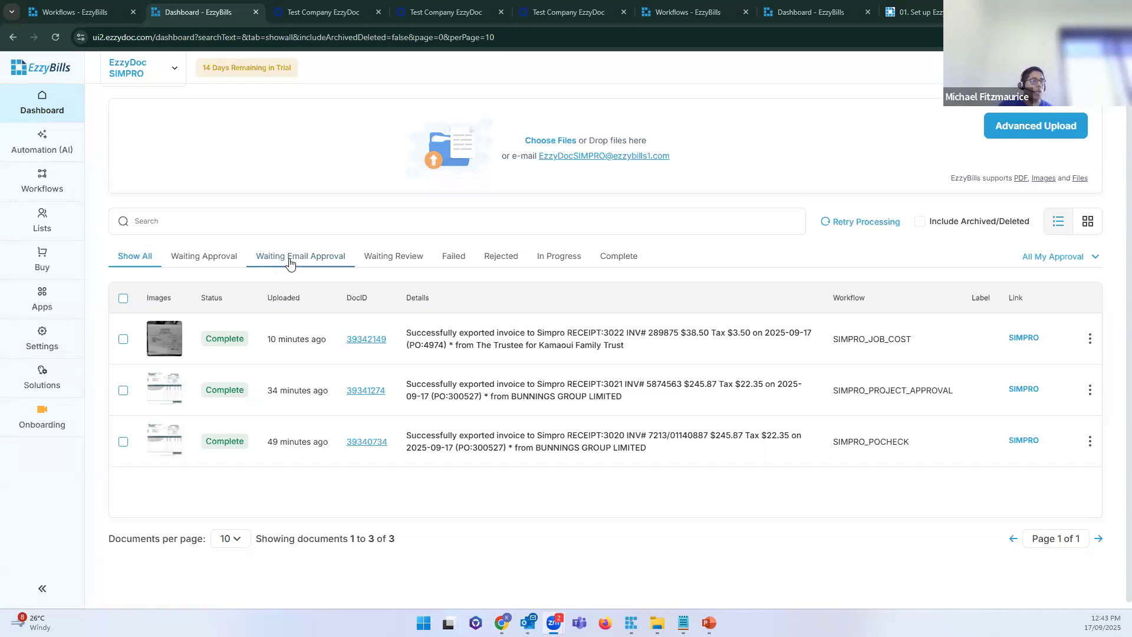
Step: Open the company selector listing EzzyDoc SIMPRO and EzzyDoc Xero
click(158, 85)
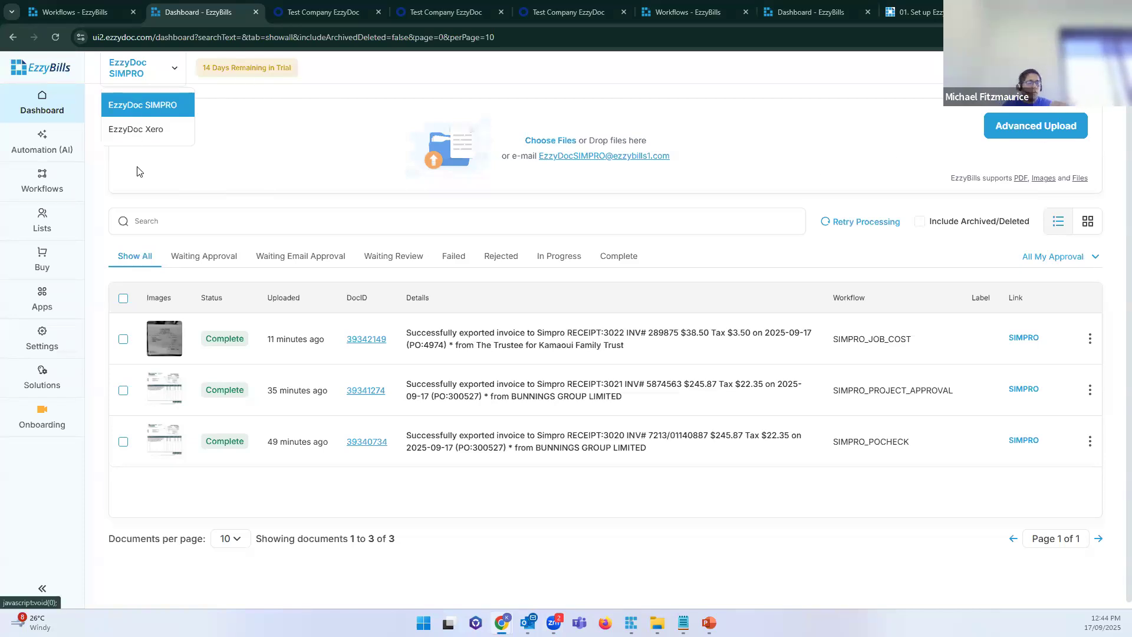
Step: Highlight the dashboard's upload e-mail address, reopen the company list, then clear the highlight
drag(688, 158, 541, 161)
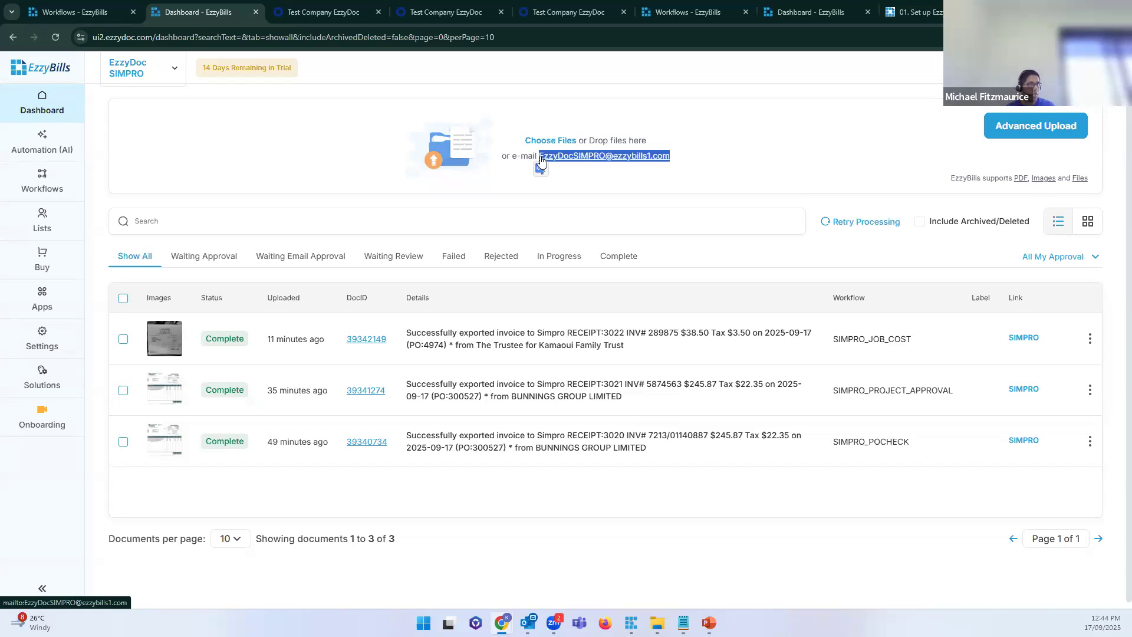
click(175, 70)
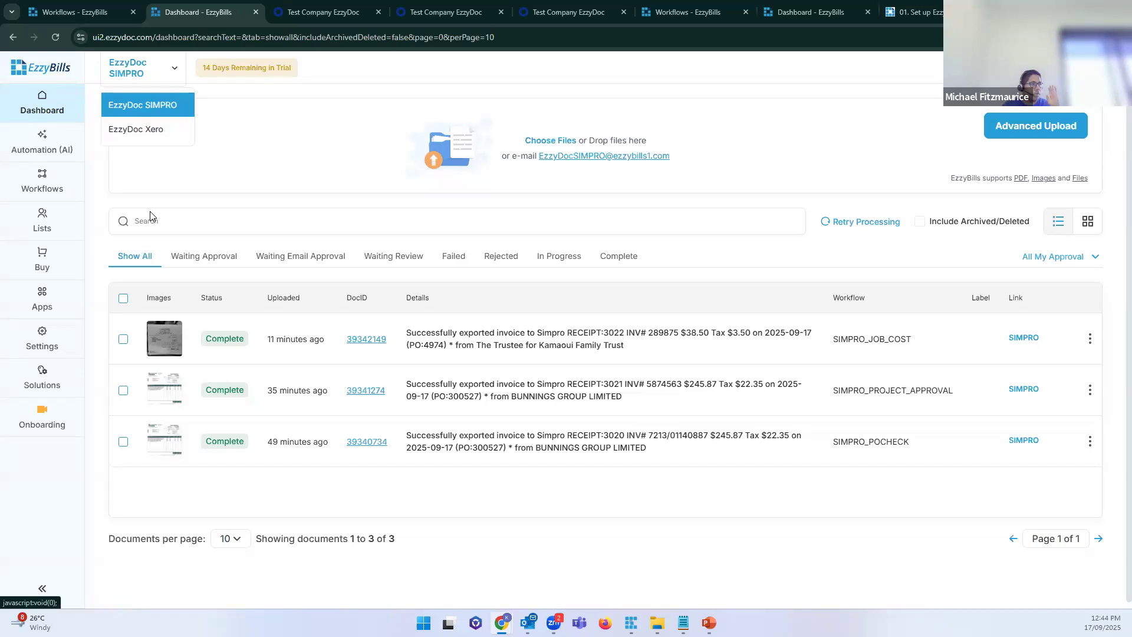
drag(680, 164, 540, 169)
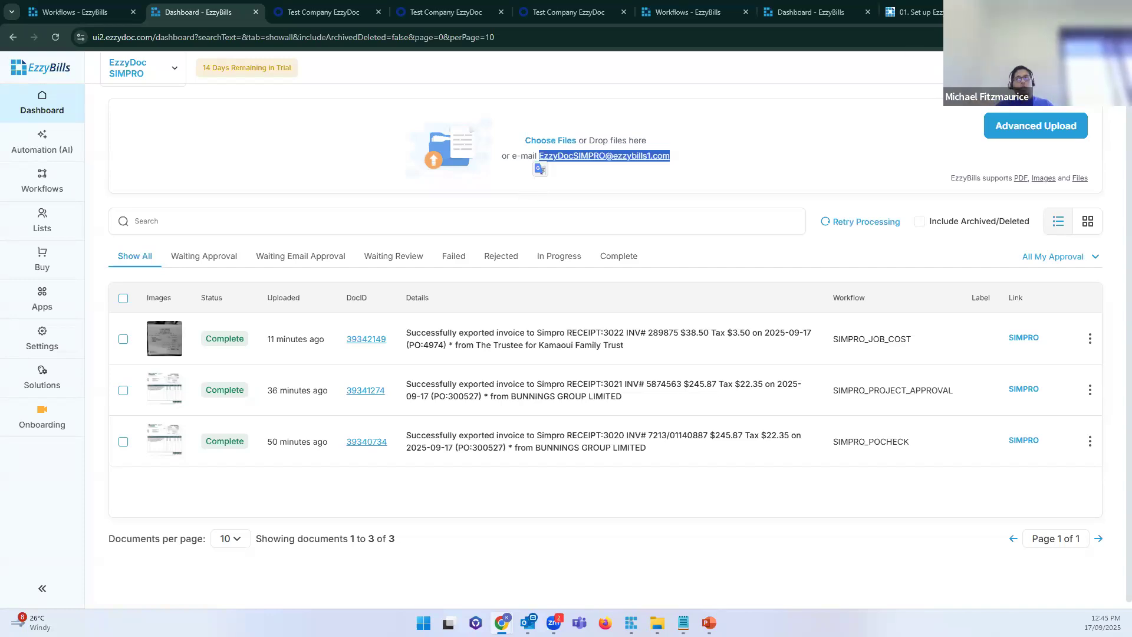
click(704, 175)
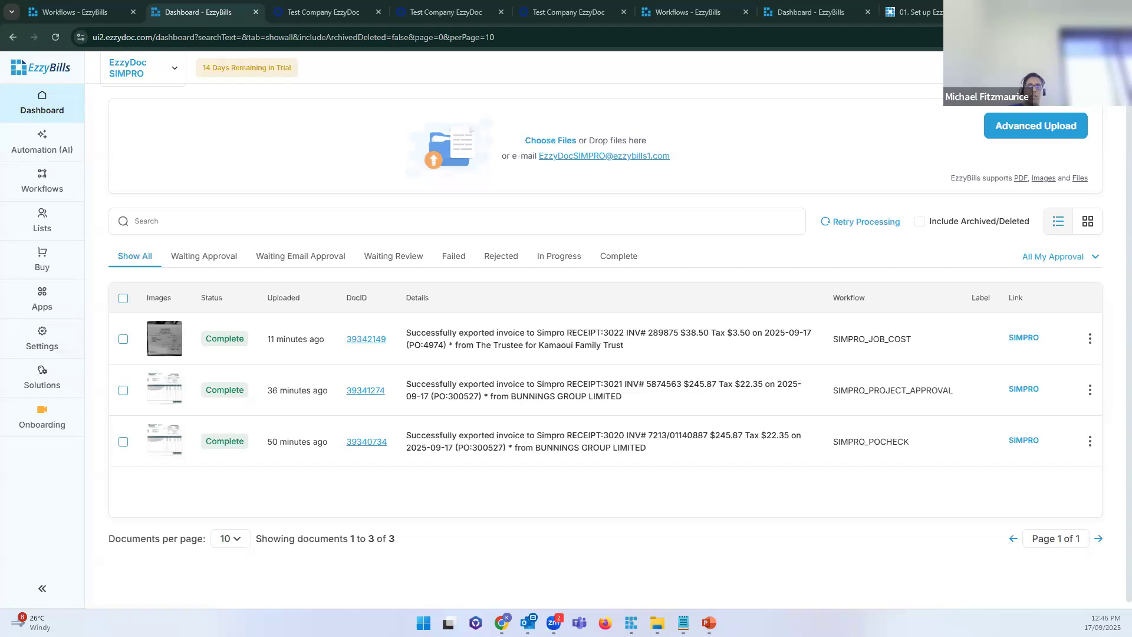
key(super+r)
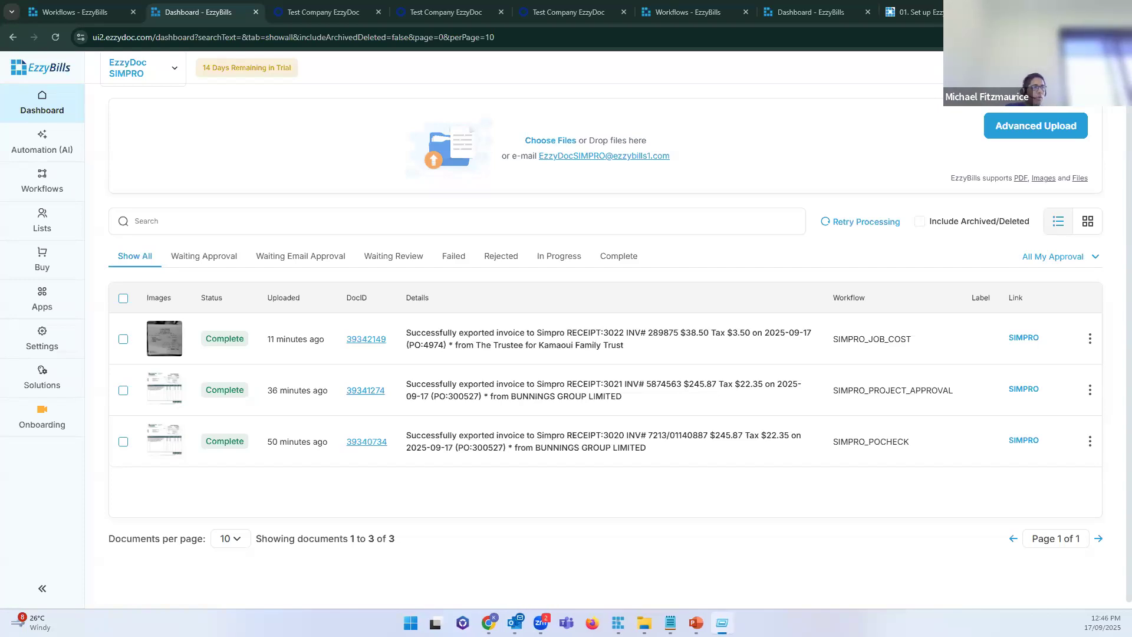